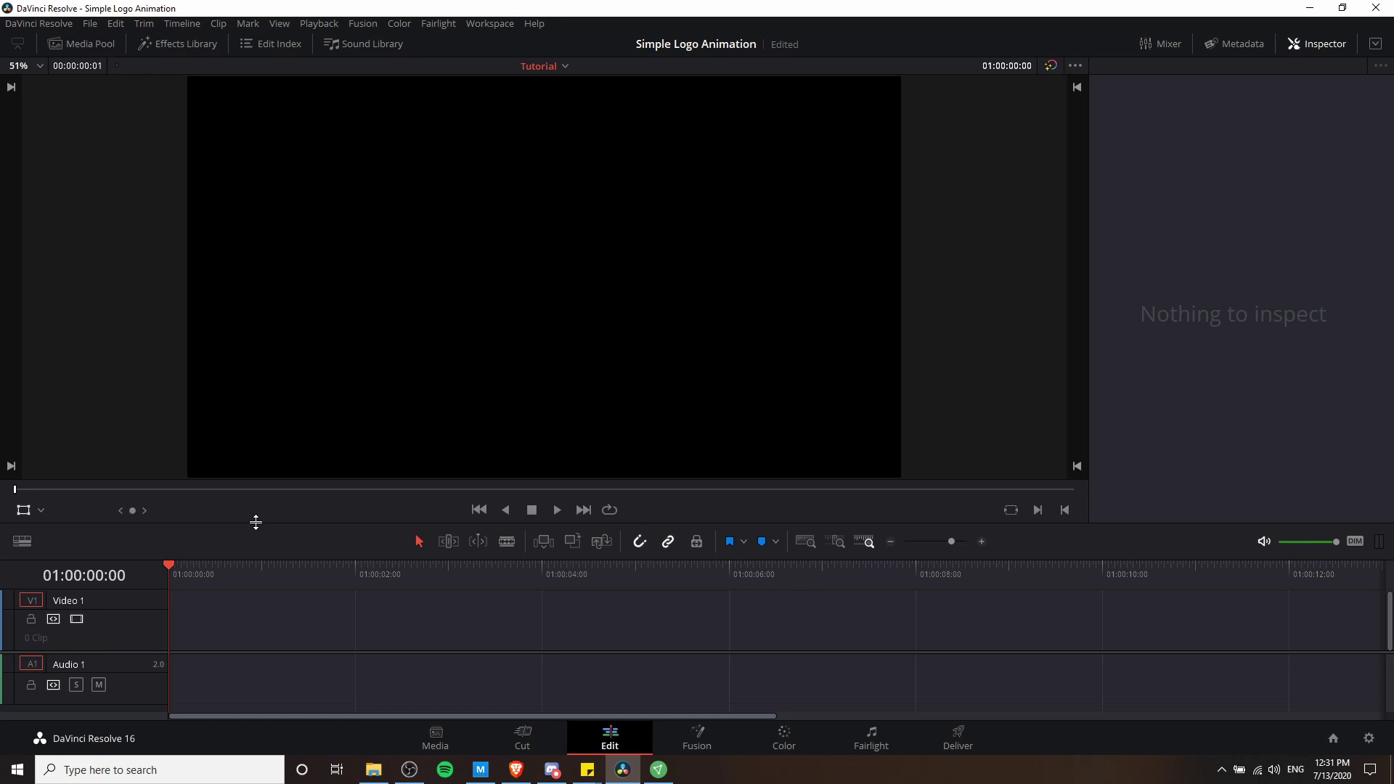
- Place a Solid Color generator at the start of the Video 1 track
{"action": "left_click_drag", "start_coordinate": [256, 521], "coordinate": [274, 490]}
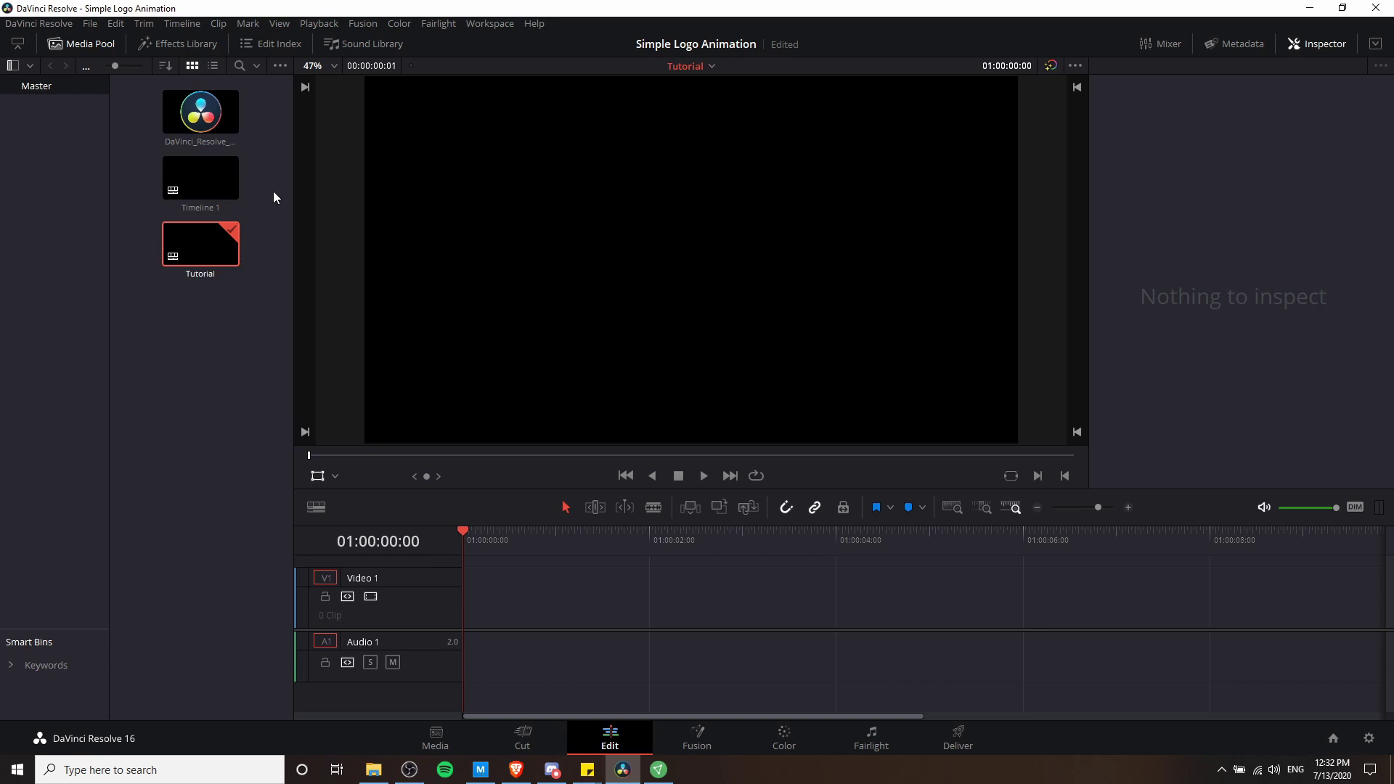
{"action": "left_click", "coordinate": [194, 42]}
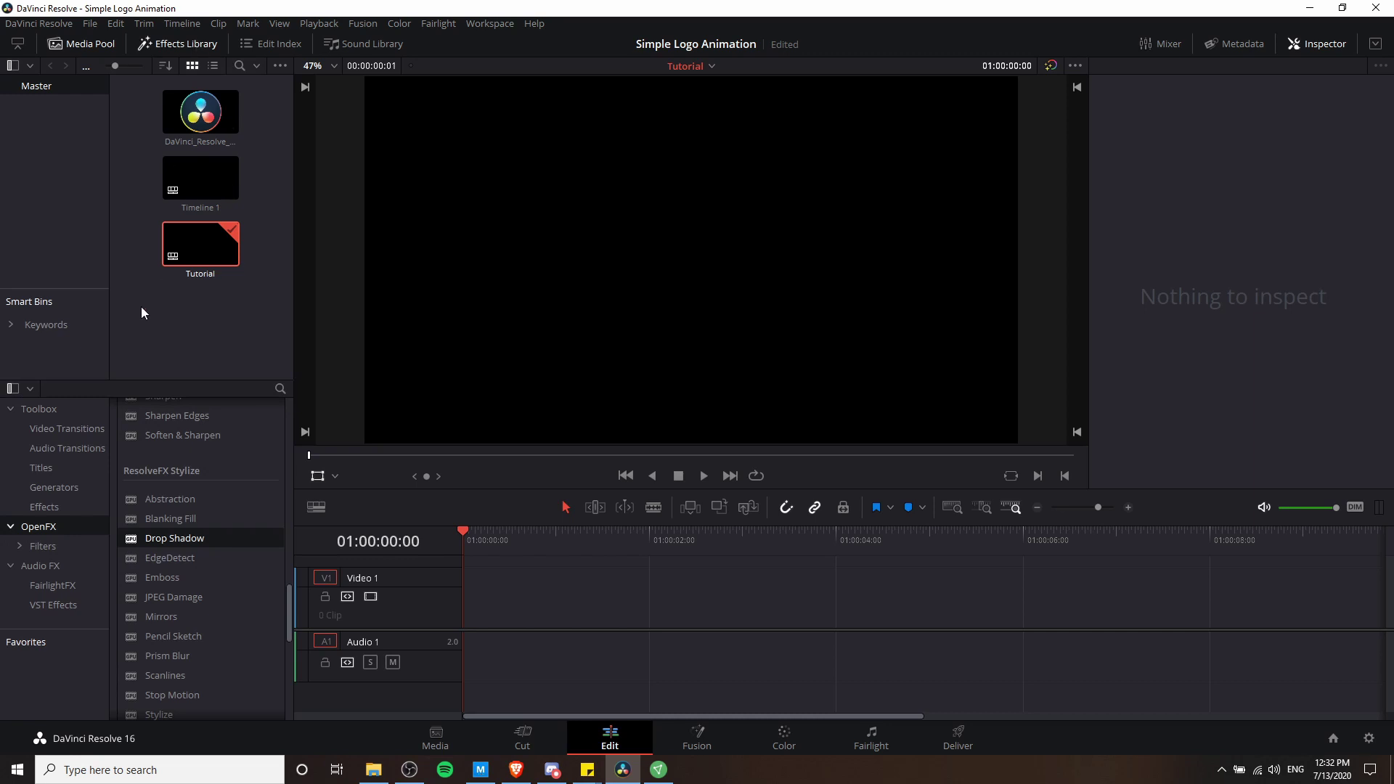
{"action": "left_click", "coordinate": [194, 118]}
{"action": "left_click", "coordinate": [172, 250]}
{"action": "left_click", "coordinate": [58, 488]}
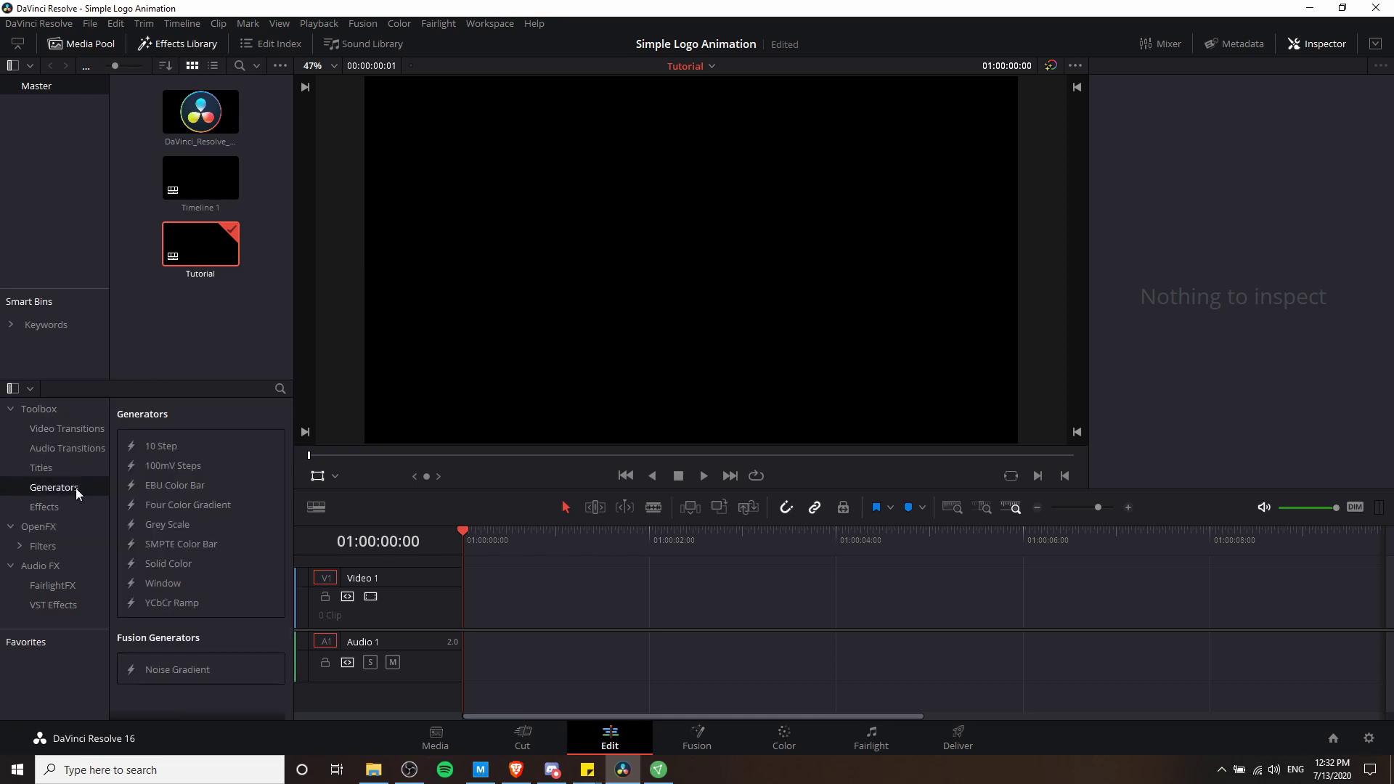
{"action": "left_click_drag", "start_coordinate": [181, 565], "coordinate": [469, 599]}
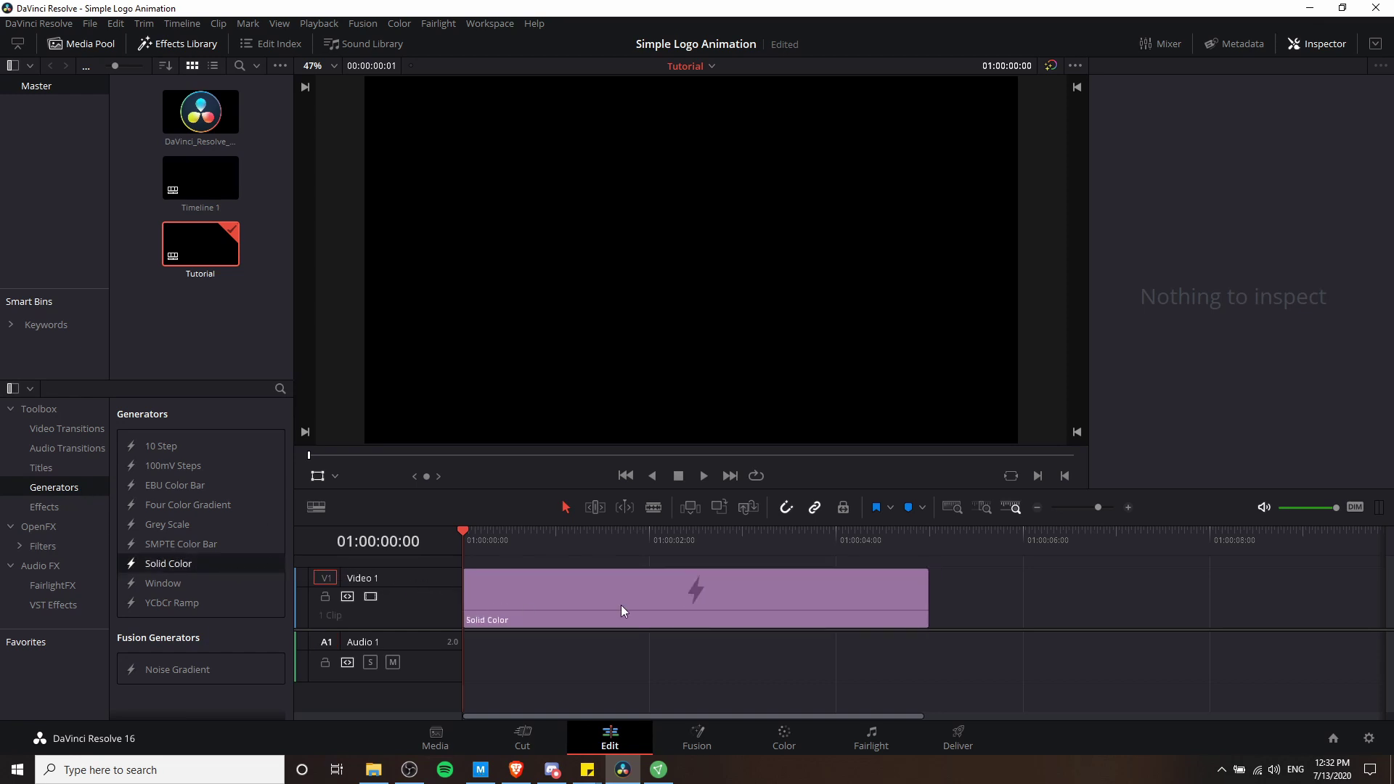
- Extend the Solid Color clip to about 8 seconds and move the playhead to 01:00:03:00
{"action": "left_click", "coordinate": [884, 595]}
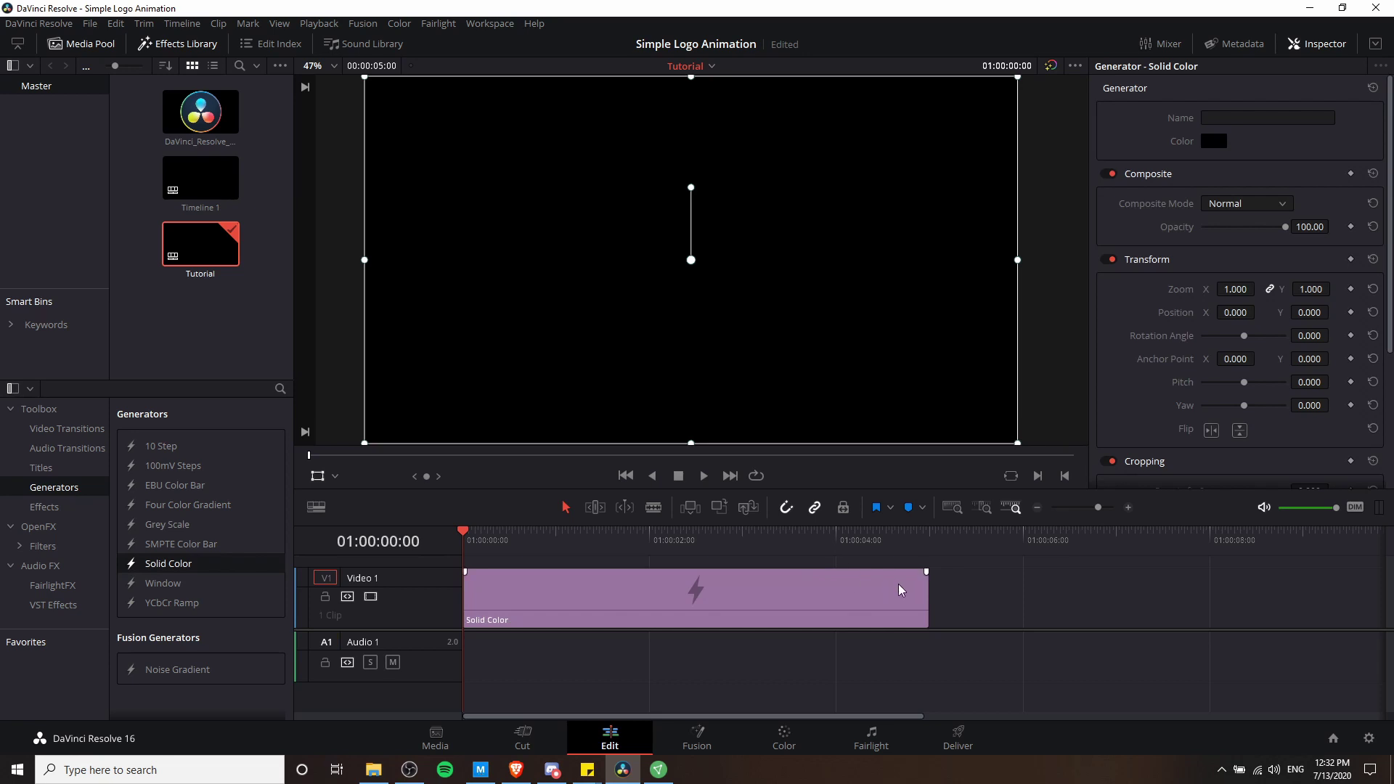
{"action": "left_click_drag", "start_coordinate": [919, 595], "coordinate": [1203, 595]}
{"action": "left_click", "coordinate": [744, 548]}
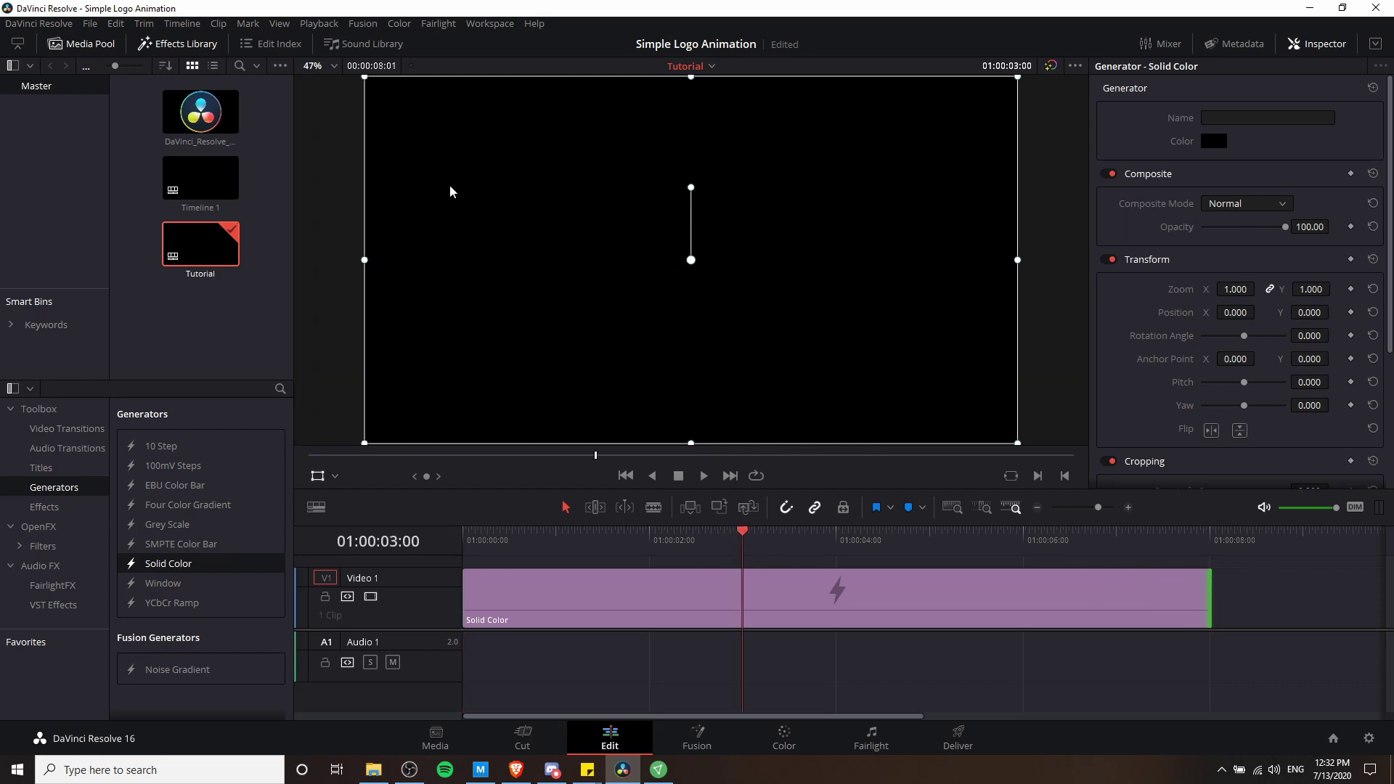
- Set the Solid Color clip's color to the dark purple #3f005f
{"action": "left_click", "coordinate": [1213, 141]}
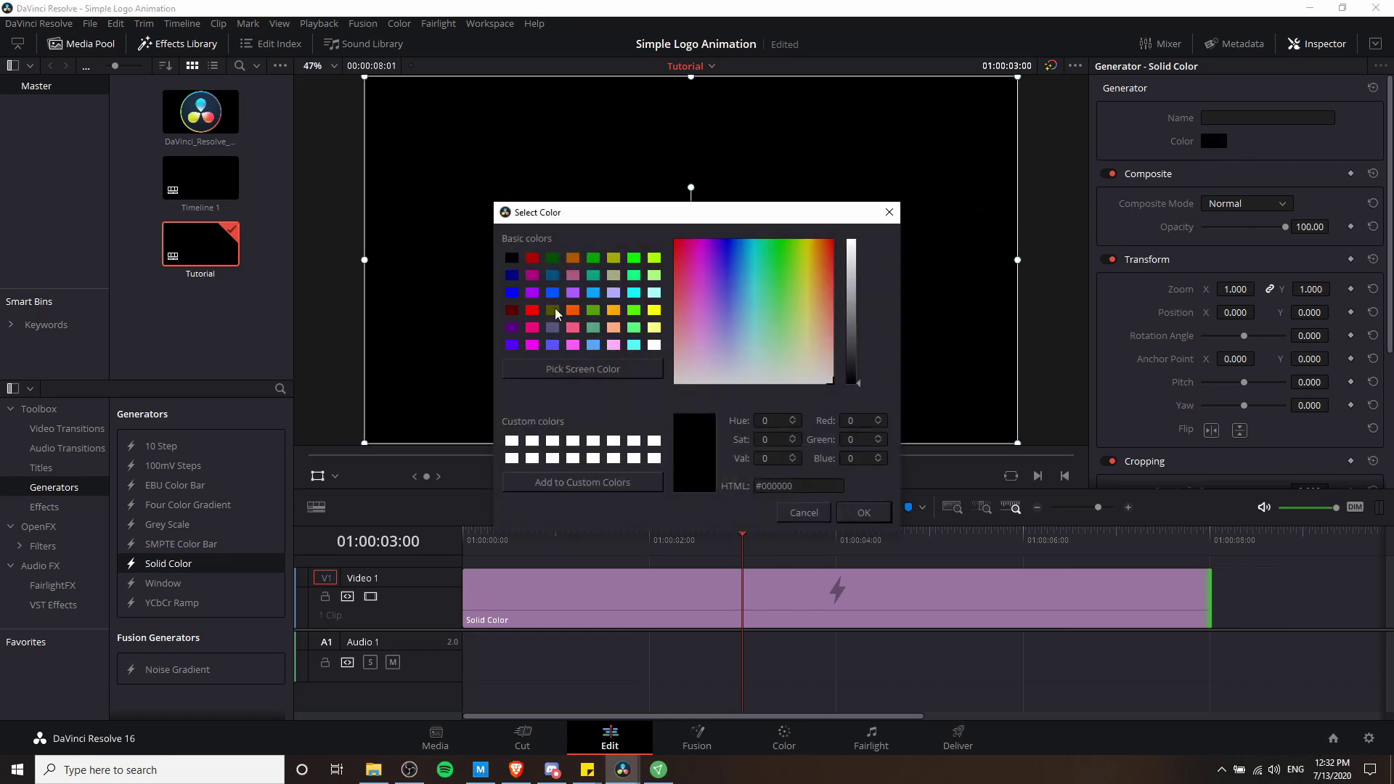
{"action": "left_click", "coordinate": [552, 328]}
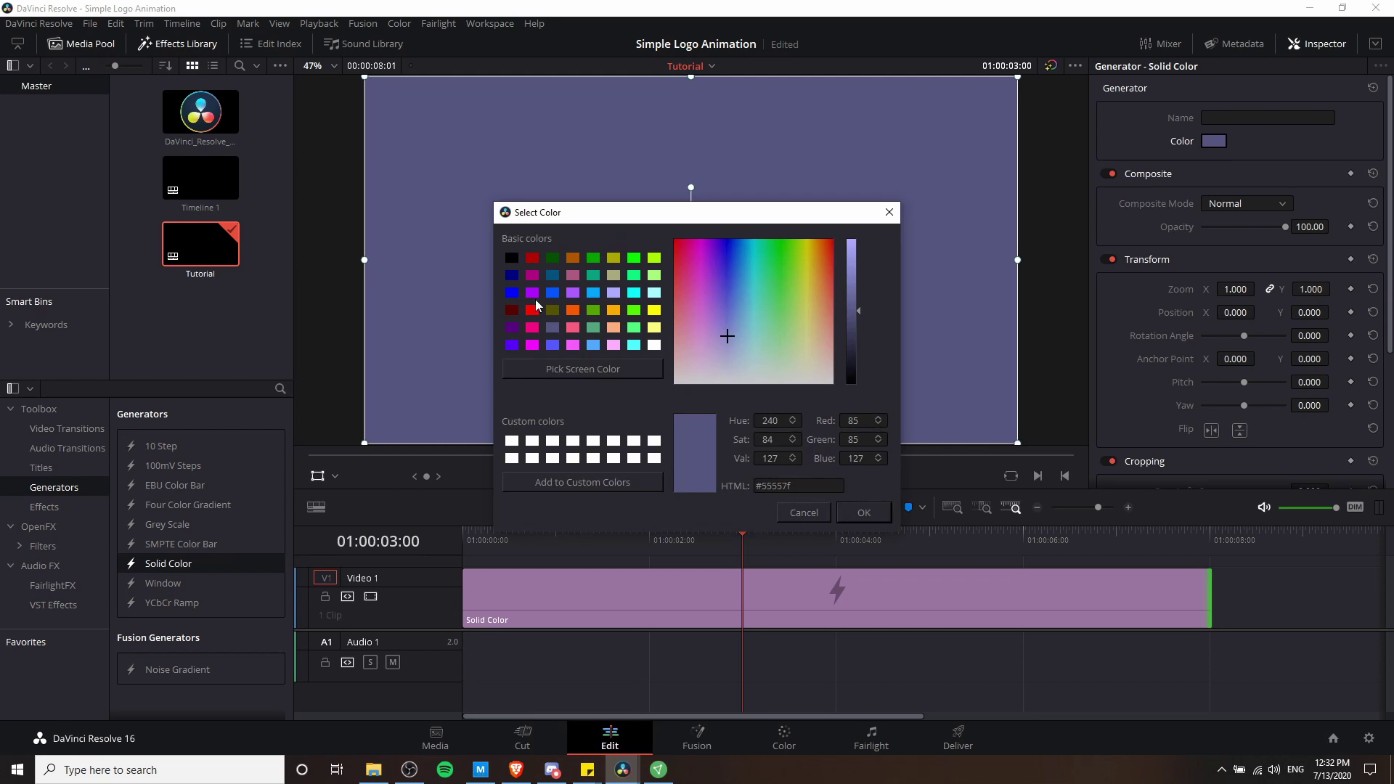
{"action": "left_click", "coordinate": [553, 294]}
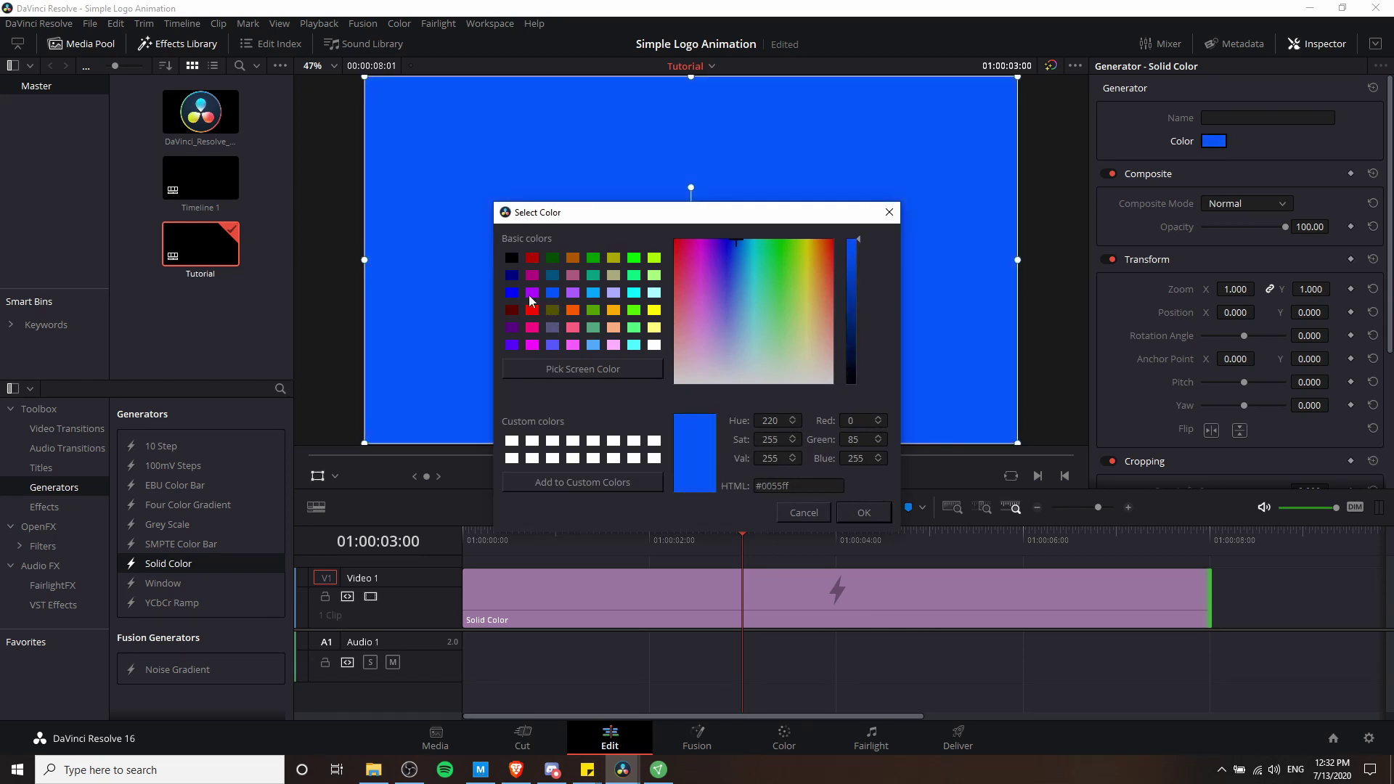
{"action": "left_click", "coordinate": [530, 294]}
{"action": "left_click_drag", "start_coordinate": [842, 218], "coordinate": [1090, 360]}
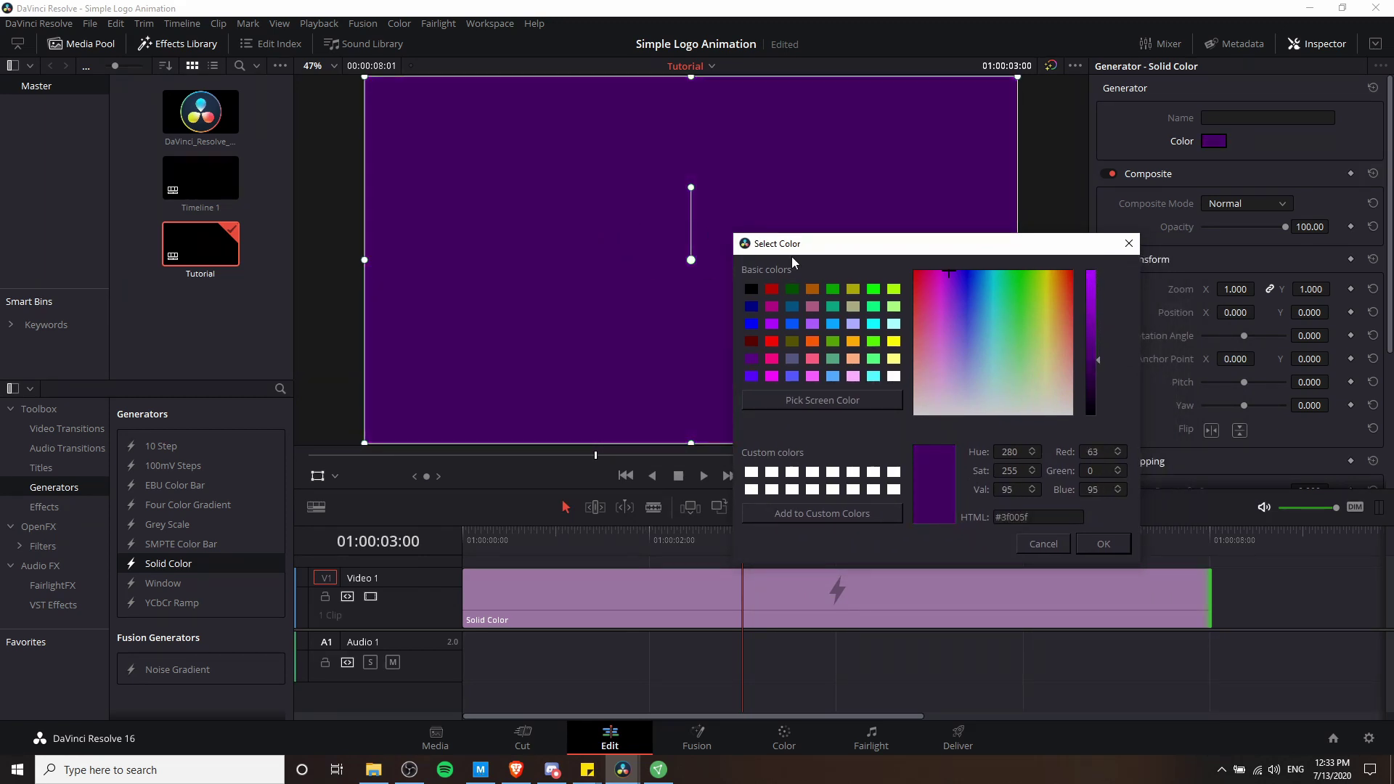
{"action": "left_click", "coordinate": [1120, 550]}
- Add a fade-in of about 2 seconds to the start of the Solid Color clip and play it back
{"action": "left_click", "coordinate": [586, 593]}
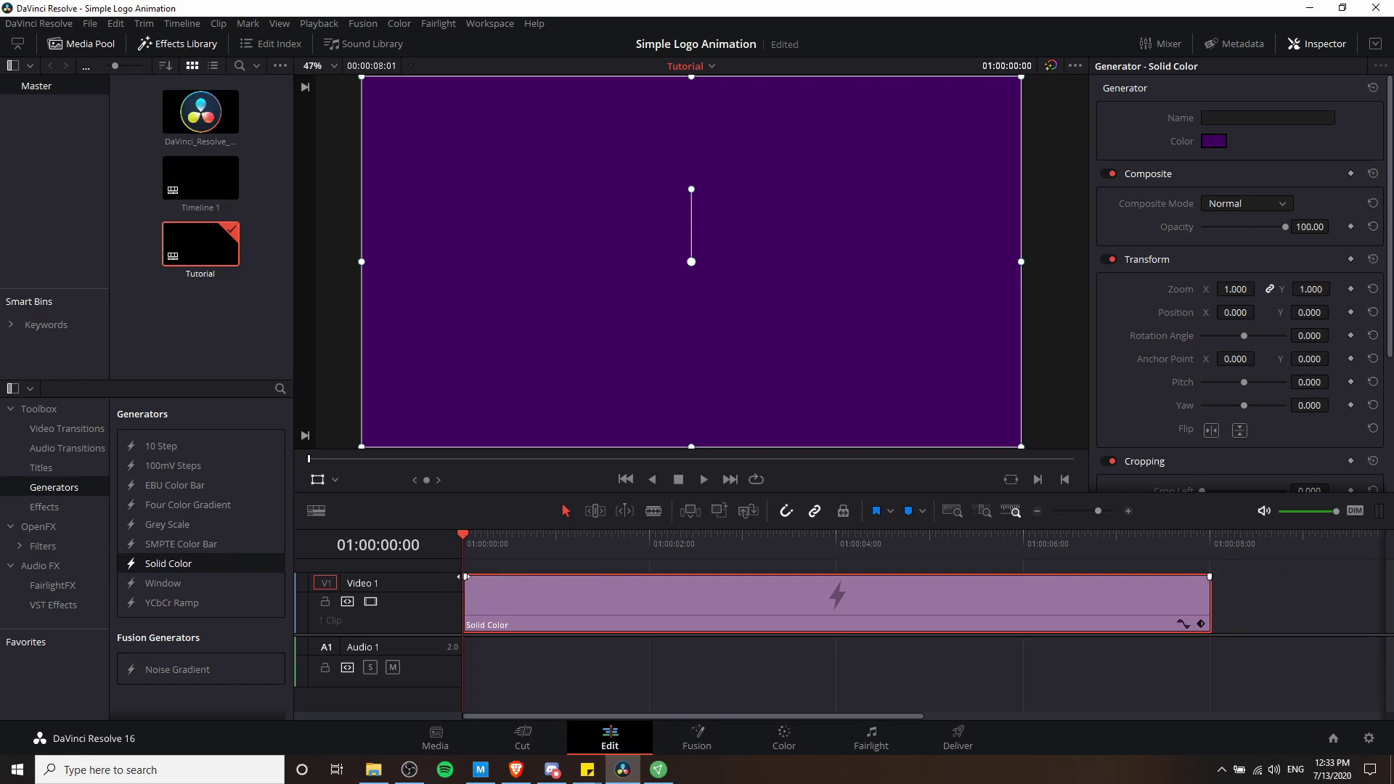
{"action": "left_click_drag", "start_coordinate": [466, 576], "coordinate": [648, 577]}
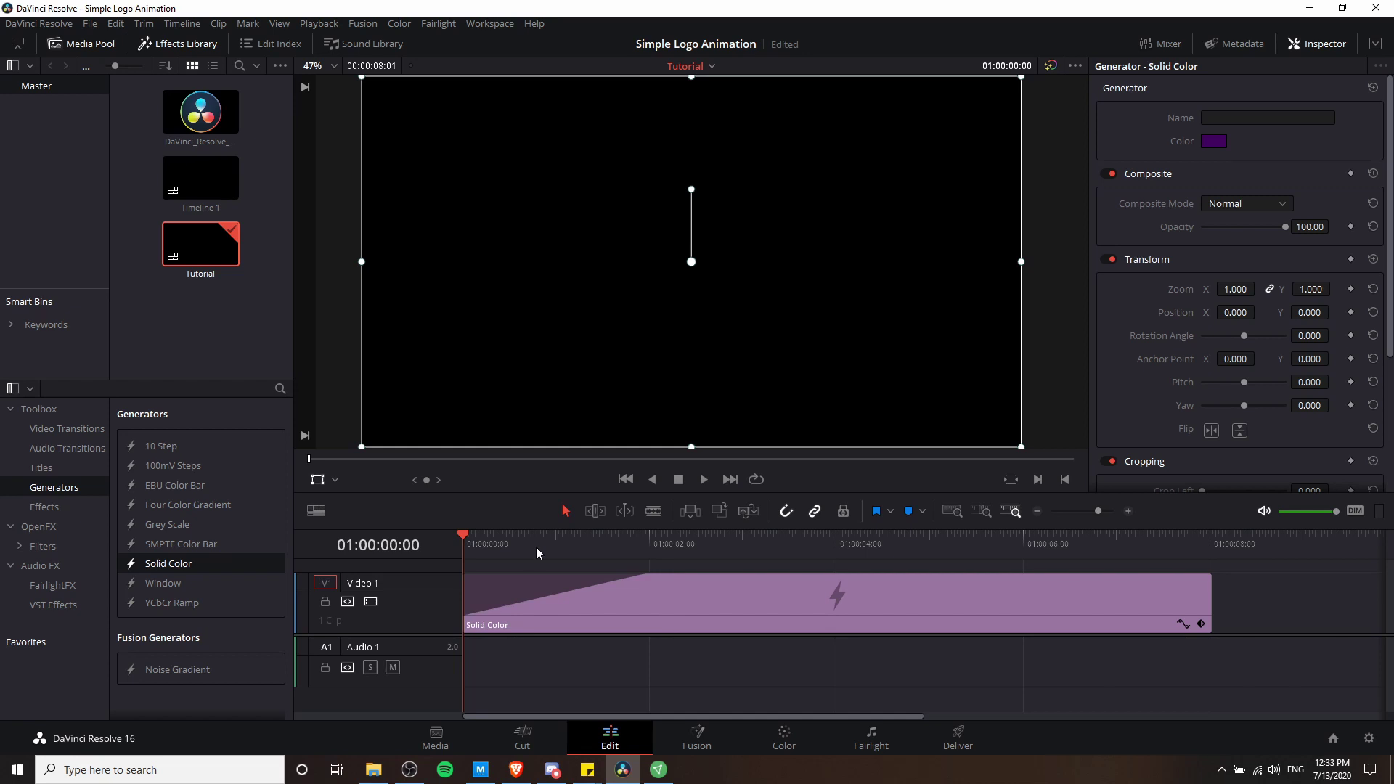
{"action": "key", "text": "space"}
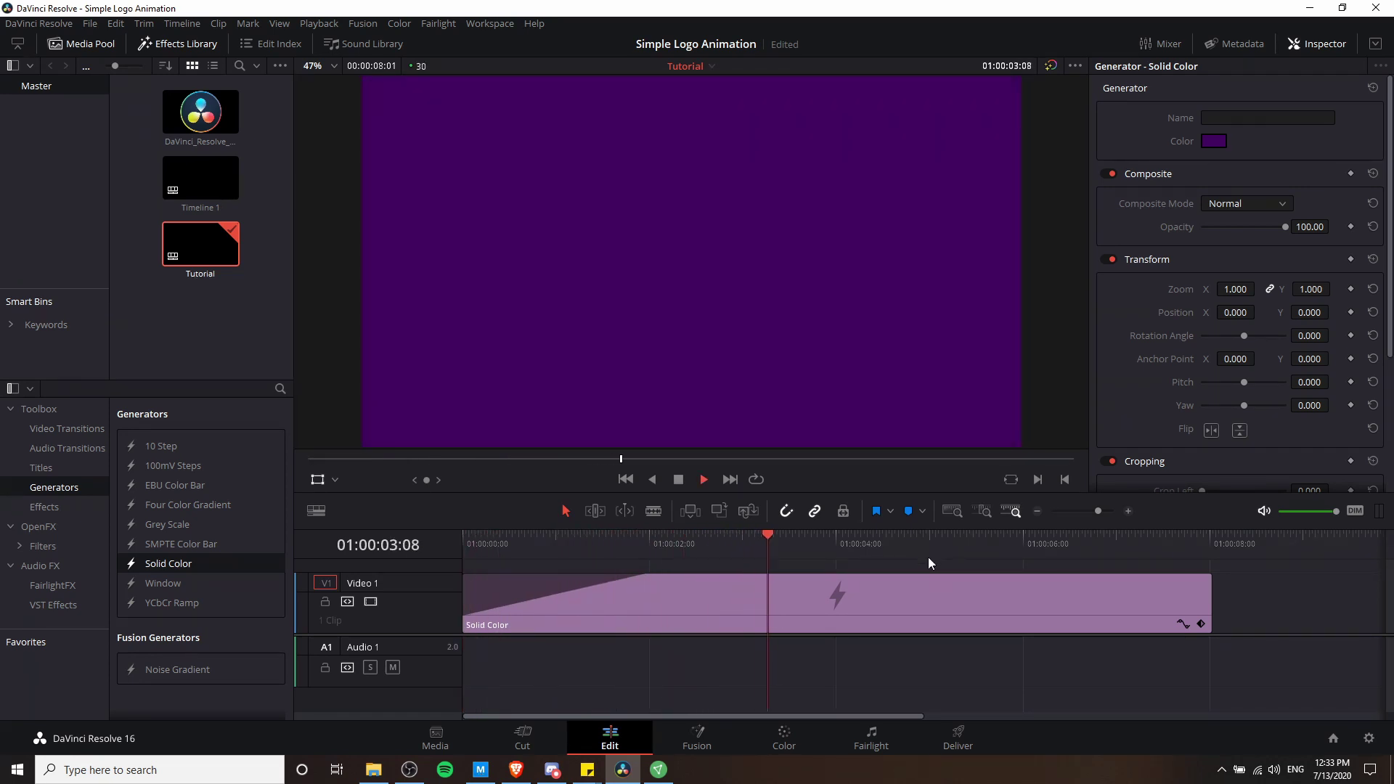
{"action": "key", "text": "space"}
- Add a Text+ title above the Solid Color clip from the timeline start and extend it to the same end point
{"action": "left_click", "coordinate": [61, 472]}
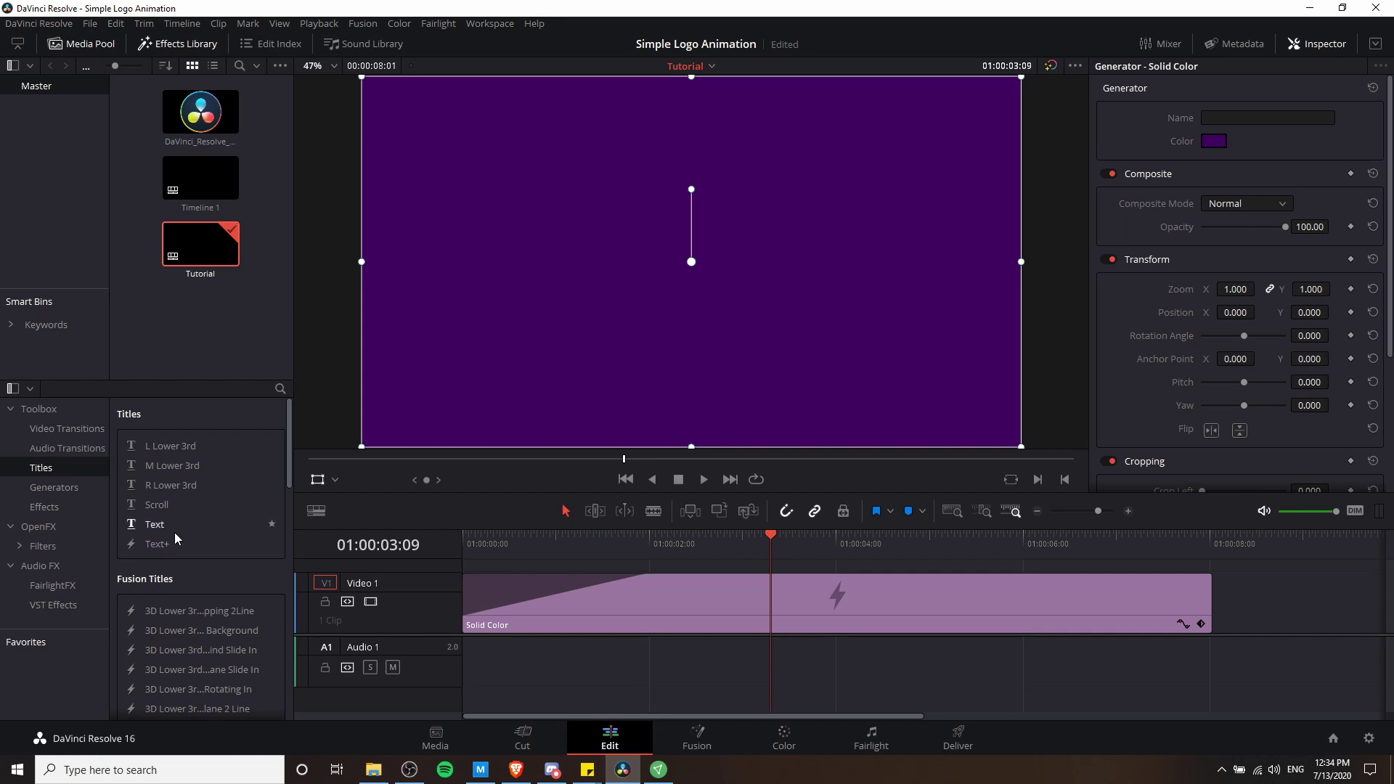
{"action": "left_click_drag", "start_coordinate": [173, 534], "coordinate": [472, 565]}
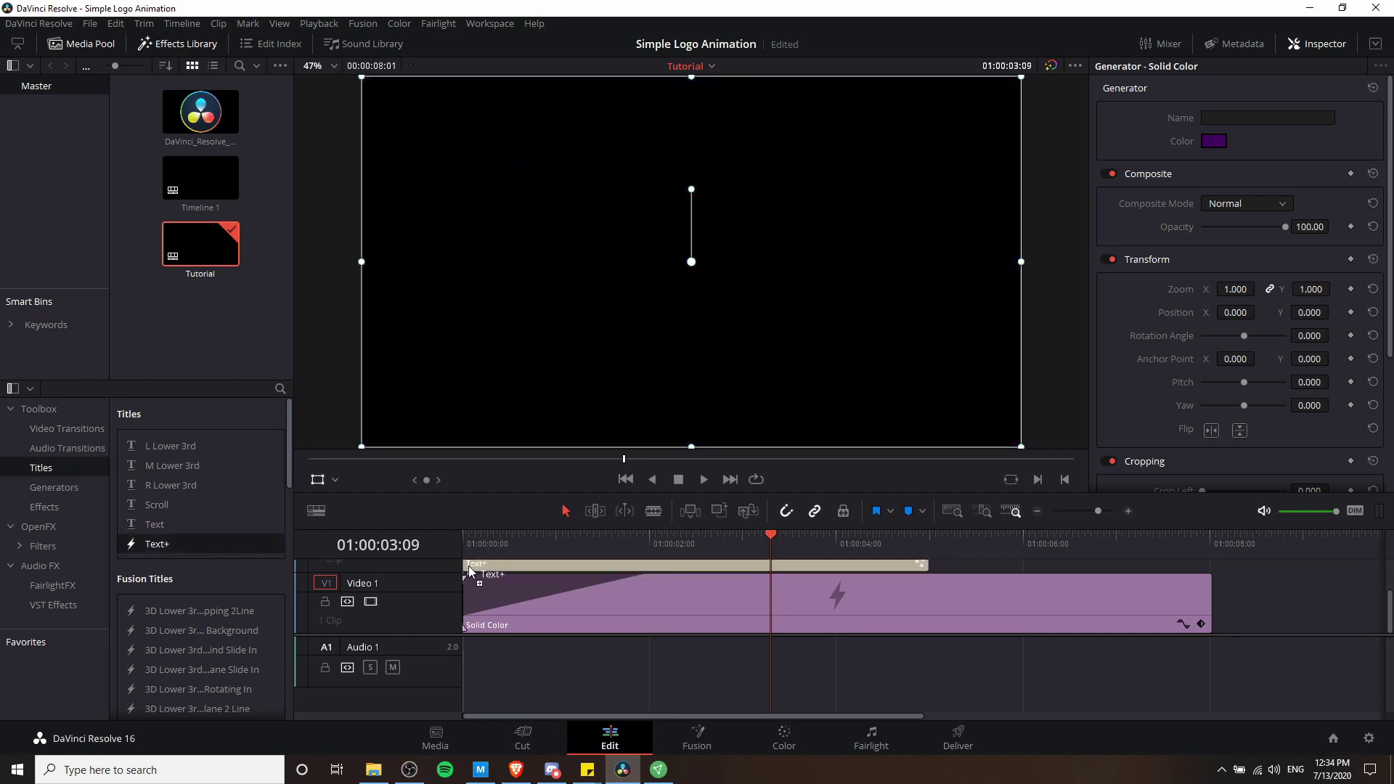
{"action": "left_click_drag", "start_coordinate": [441, 637], "coordinate": [425, 685]}
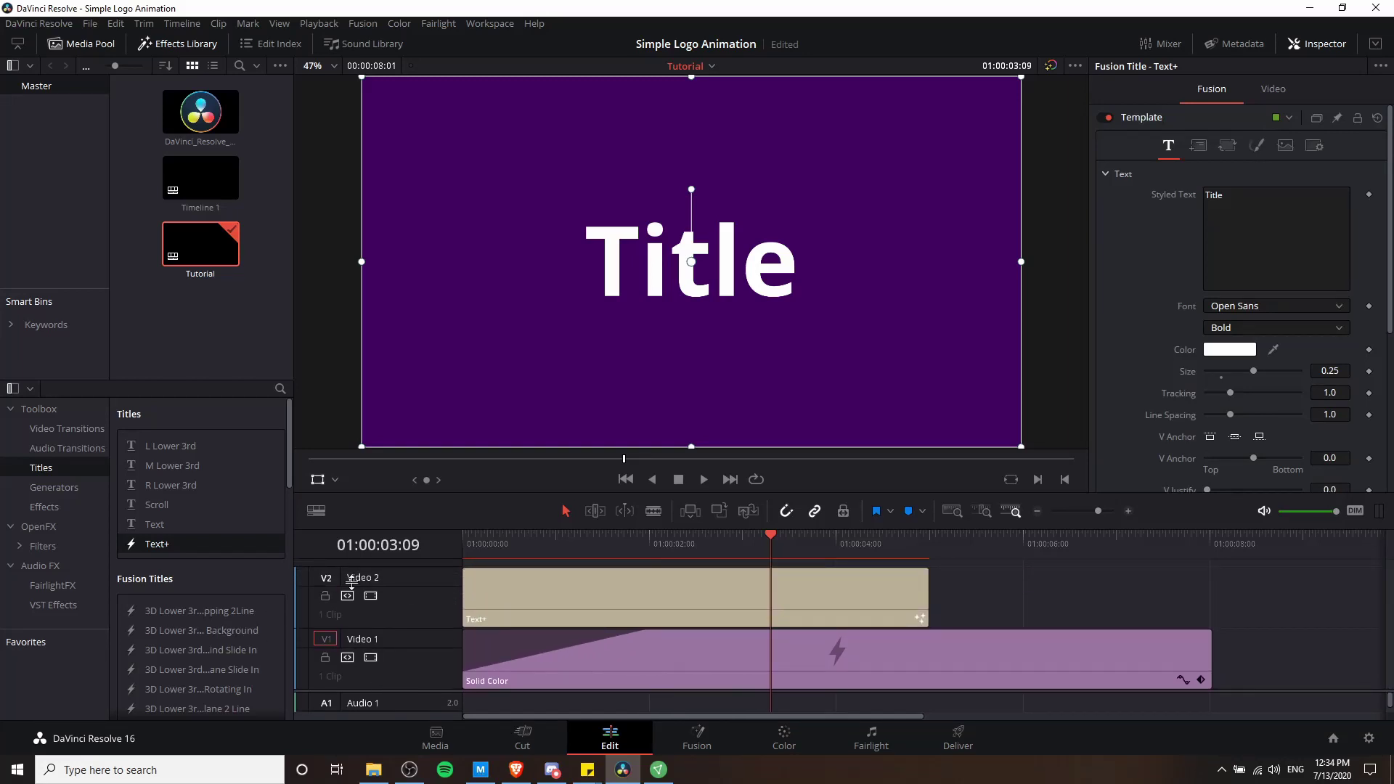
{"action": "left_click", "coordinate": [928, 591]}
{"action": "left_click_drag", "start_coordinate": [929, 591], "coordinate": [1196, 593]}
- Change the title's text to "Logo Tutorial" and set its size to 0.1847
{"action": "left_click", "coordinate": [878, 590]}
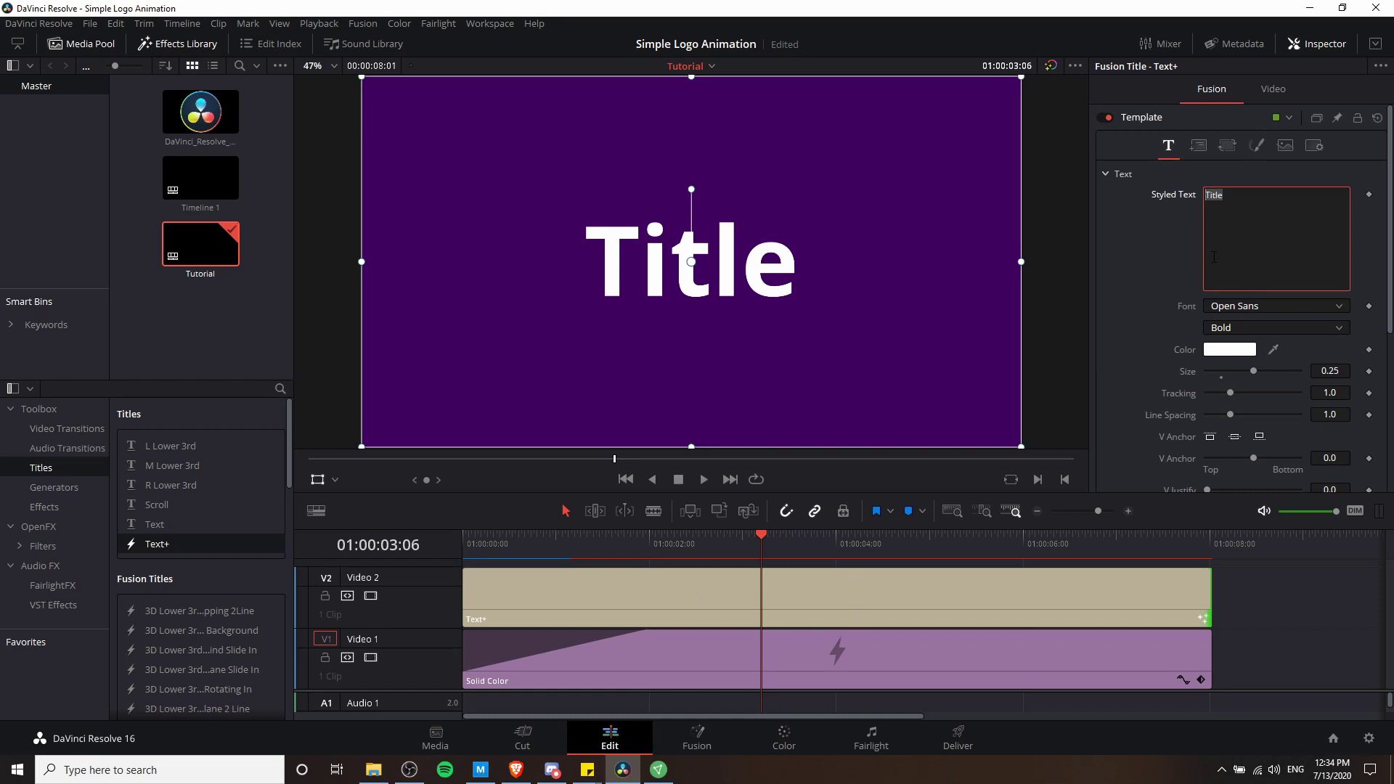
{"action": "type", "text": "Logo Tutorial"}
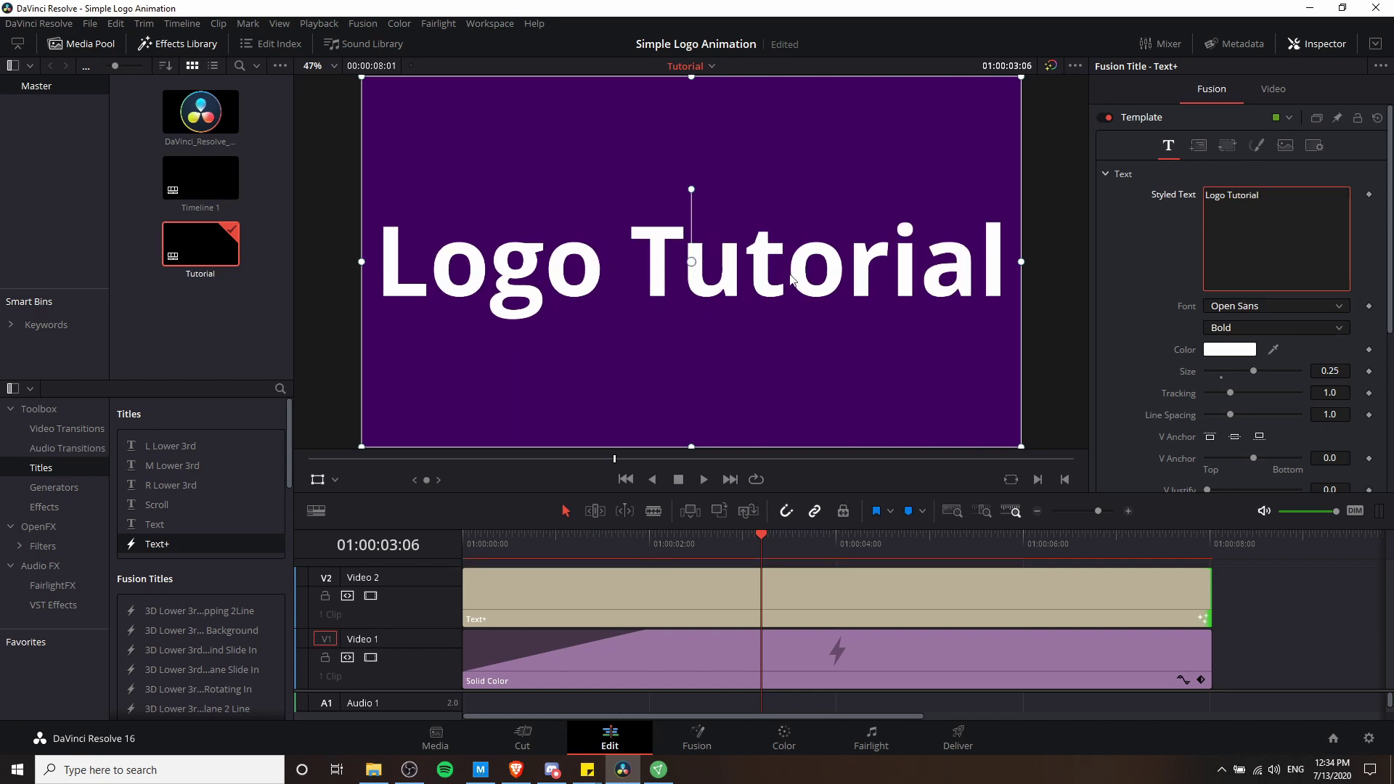
{"action": "left_click_drag", "start_coordinate": [1253, 371], "coordinate": [1241, 371]}
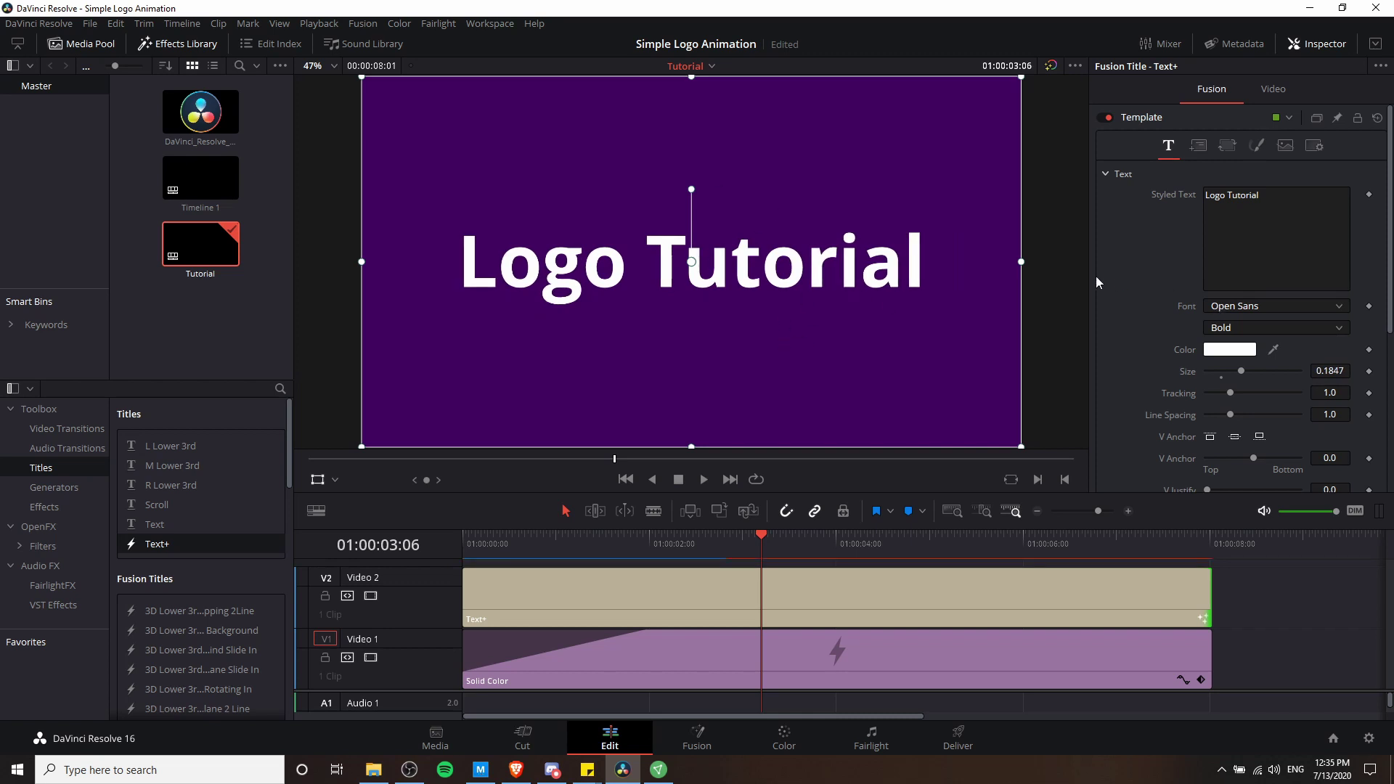
- Shift the title to the right with a layout center X of 0.569, and reduce the height of the video tracks
{"action": "left_click", "coordinate": [1198, 147]}
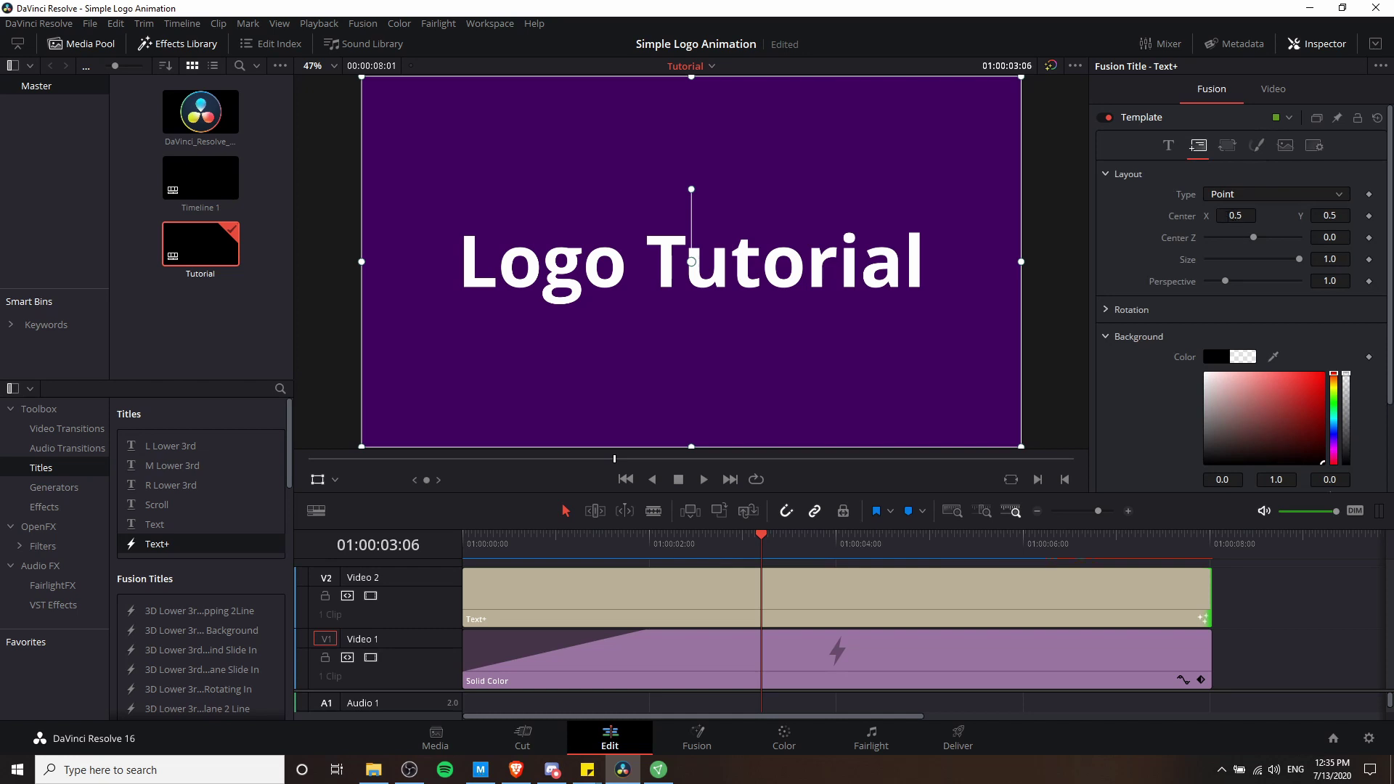
{"action": "left_click_drag", "start_coordinate": [1234, 215], "coordinate": [1285, 215]}
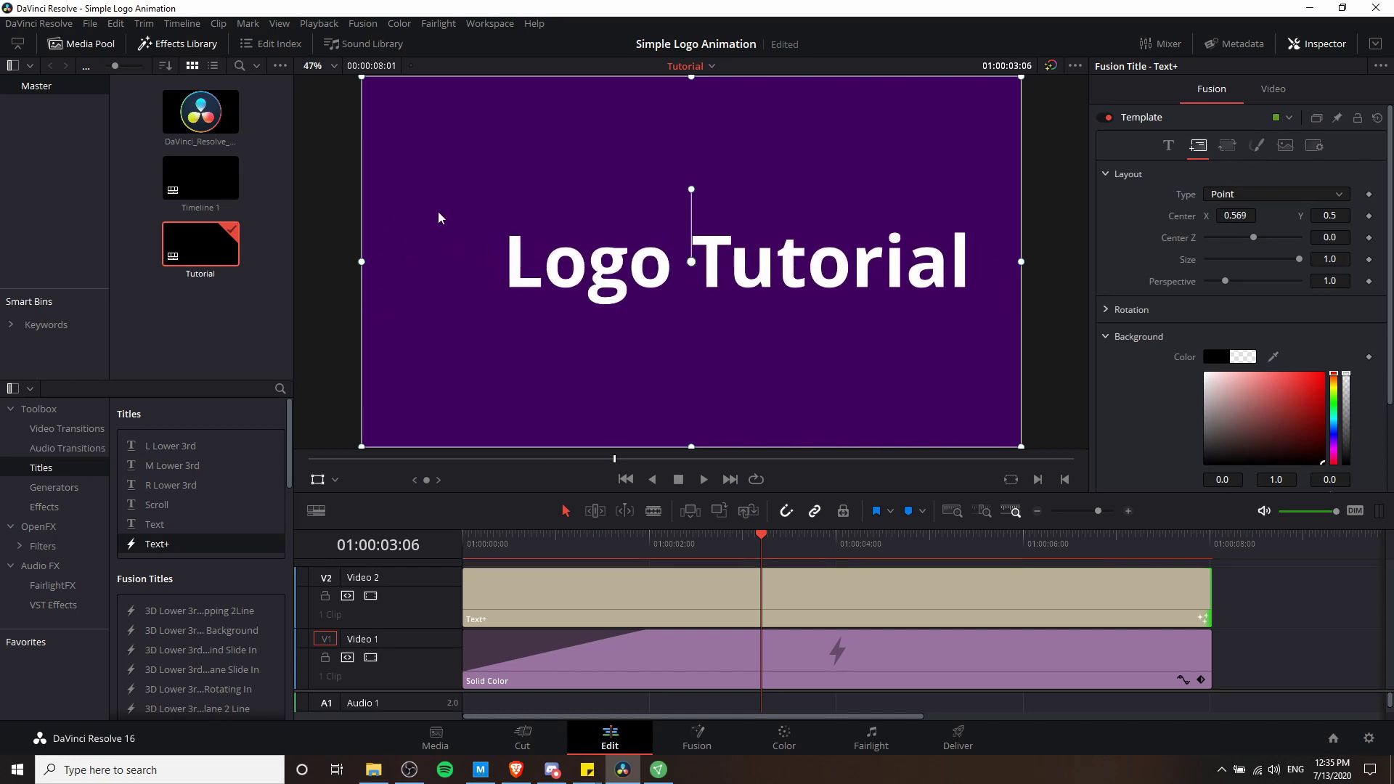
{"action": "left_click_drag", "start_coordinate": [413, 572], "coordinate": [413, 563]}
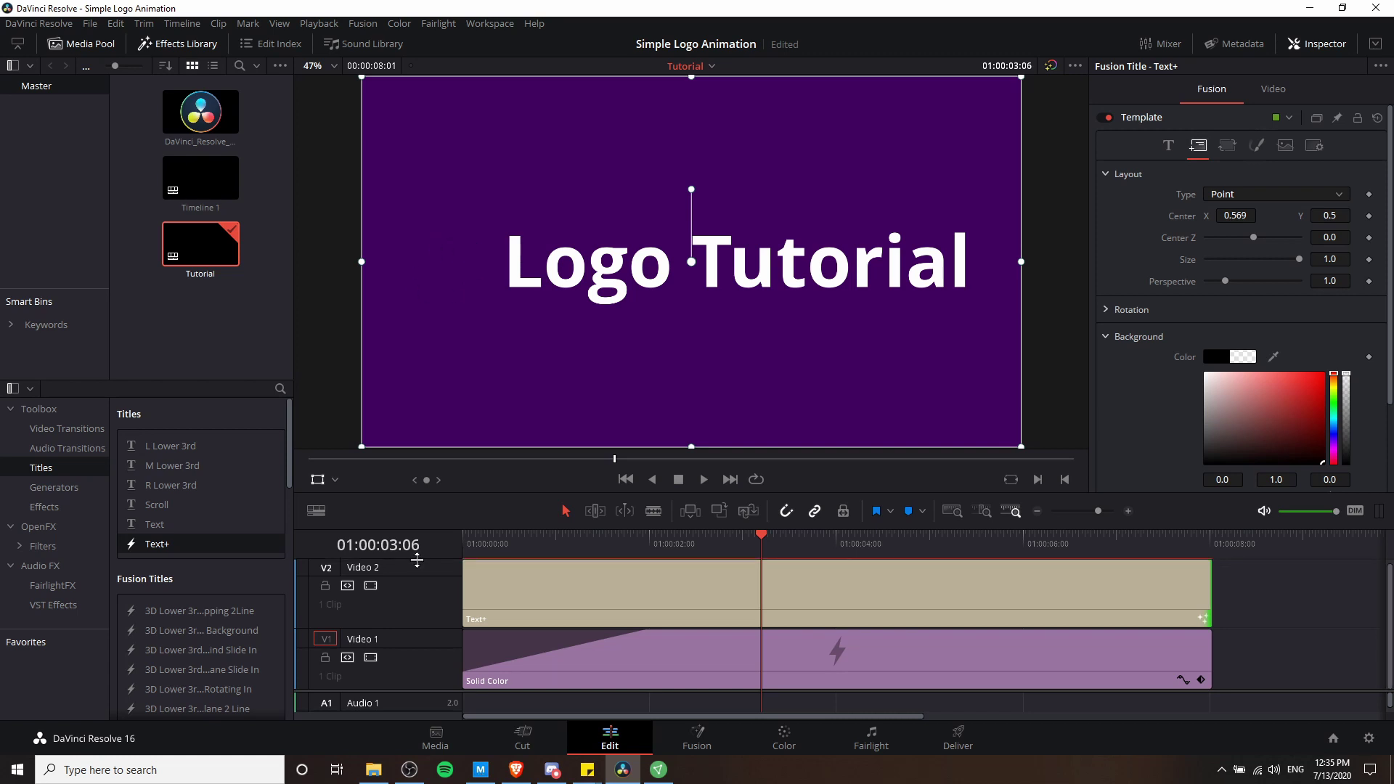
{"action": "left_click_drag", "start_coordinate": [416, 558], "coordinate": [413, 652]}
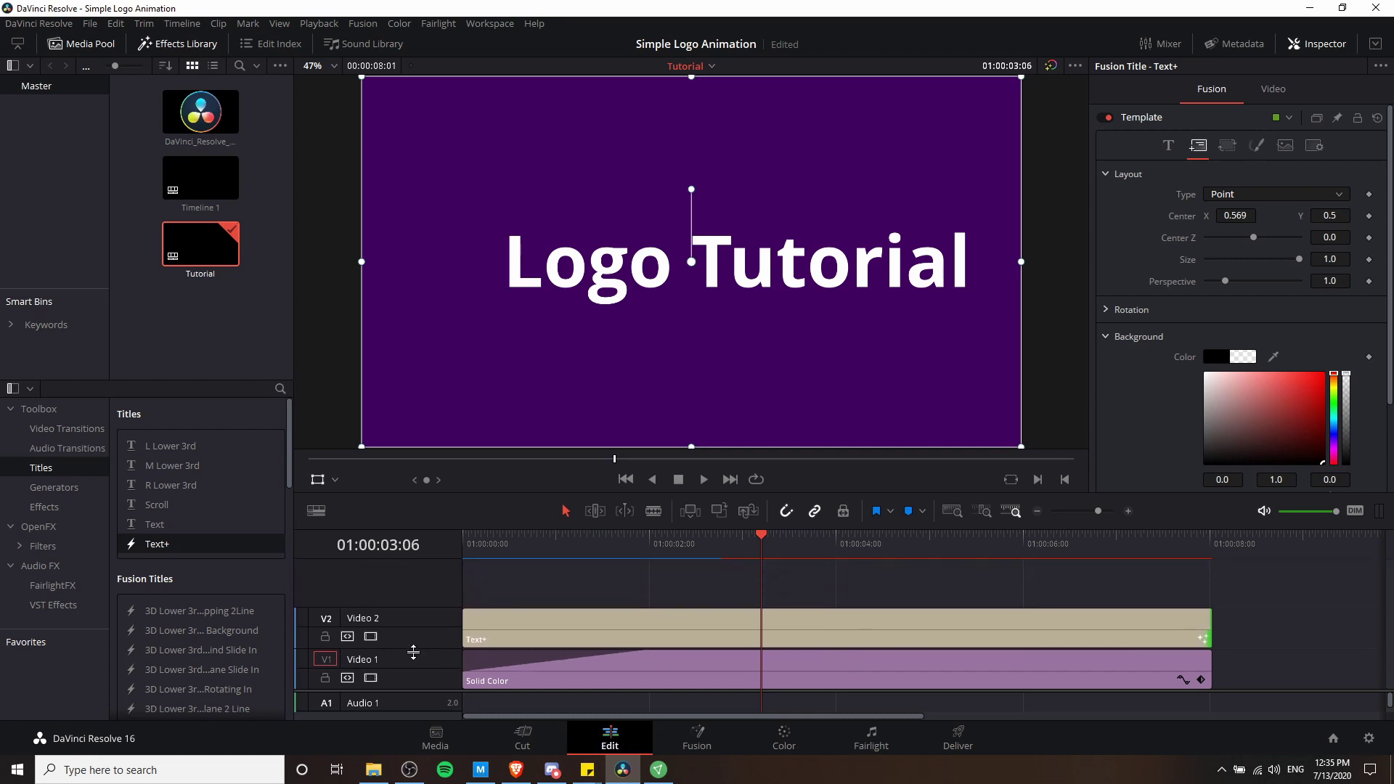
- Place DaVinci_Resolve_Logo.png on a new track above the title and extend it to match the end of the other clips
{"action": "left_click", "coordinate": [205, 114]}
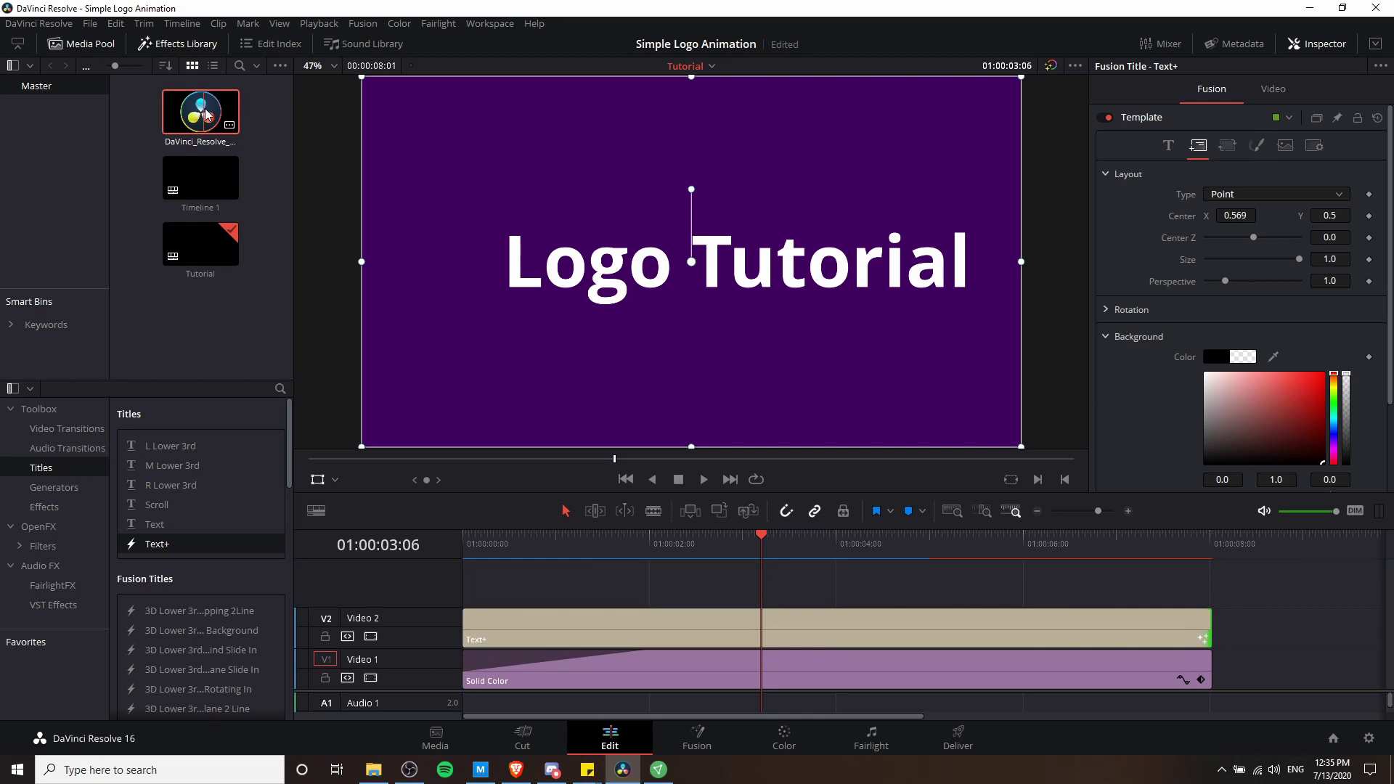
{"action": "left_click_drag", "start_coordinate": [206, 113], "coordinate": [463, 585]}
{"action": "scroll", "coordinate": [481, 588], "scroll_direction": "down", "scroll_amount": 1}
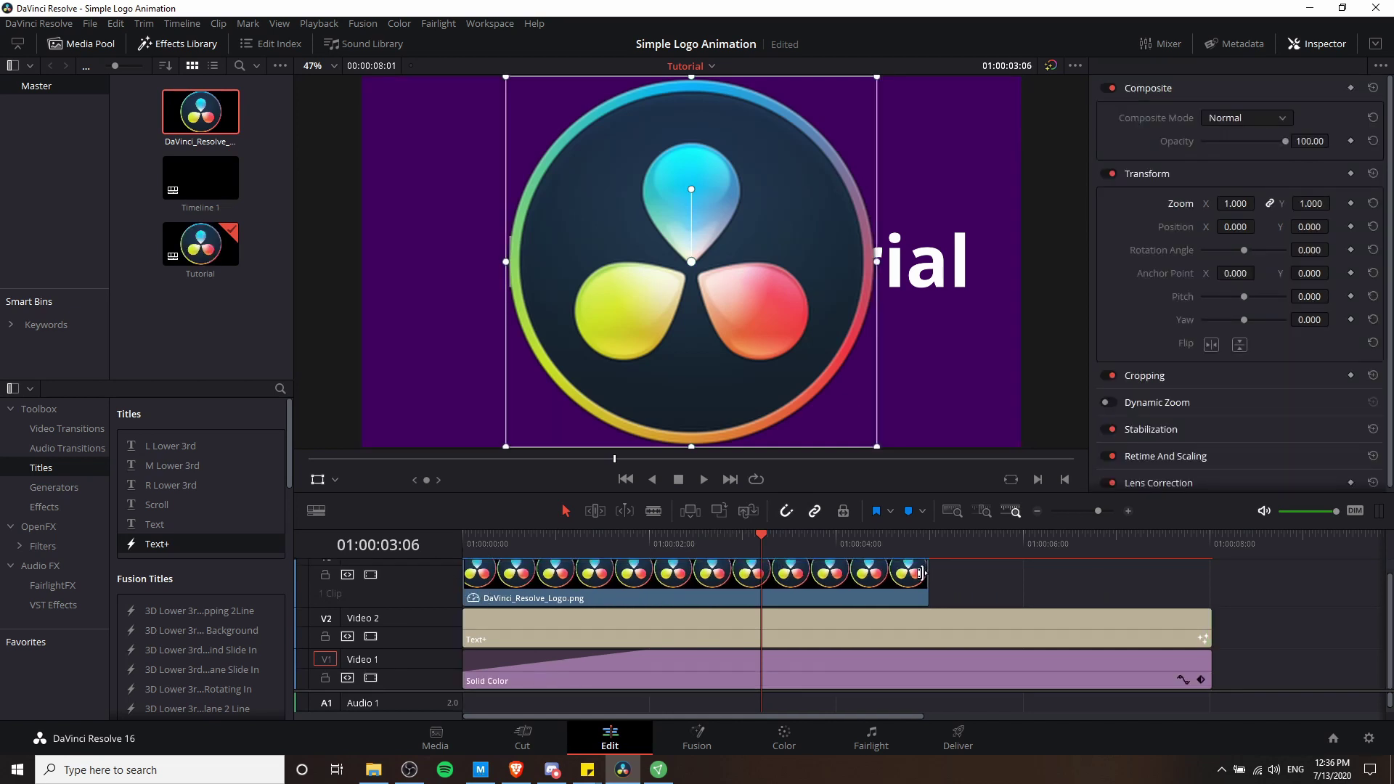
{"action": "left_click_drag", "start_coordinate": [920, 574], "coordinate": [1222, 585]}
{"action": "key", "text": "ctrl+a"}
{"action": "scroll", "coordinate": [1271, 668], "scroll_direction": "up", "scroll_amount": 1}
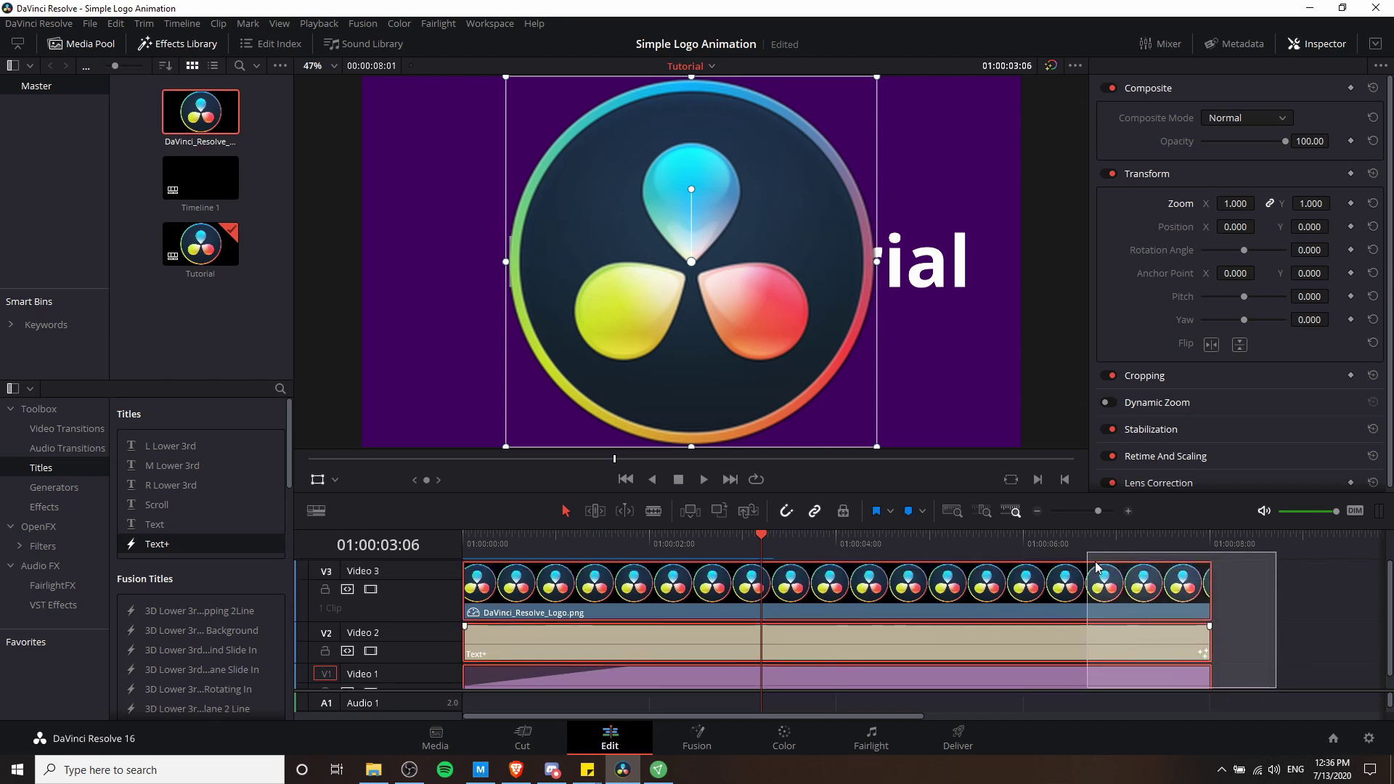
{"action": "left_click", "coordinate": [1016, 614]}
{"action": "scroll", "coordinate": [826, 612], "scroll_direction": "down", "scroll_amount": 1}
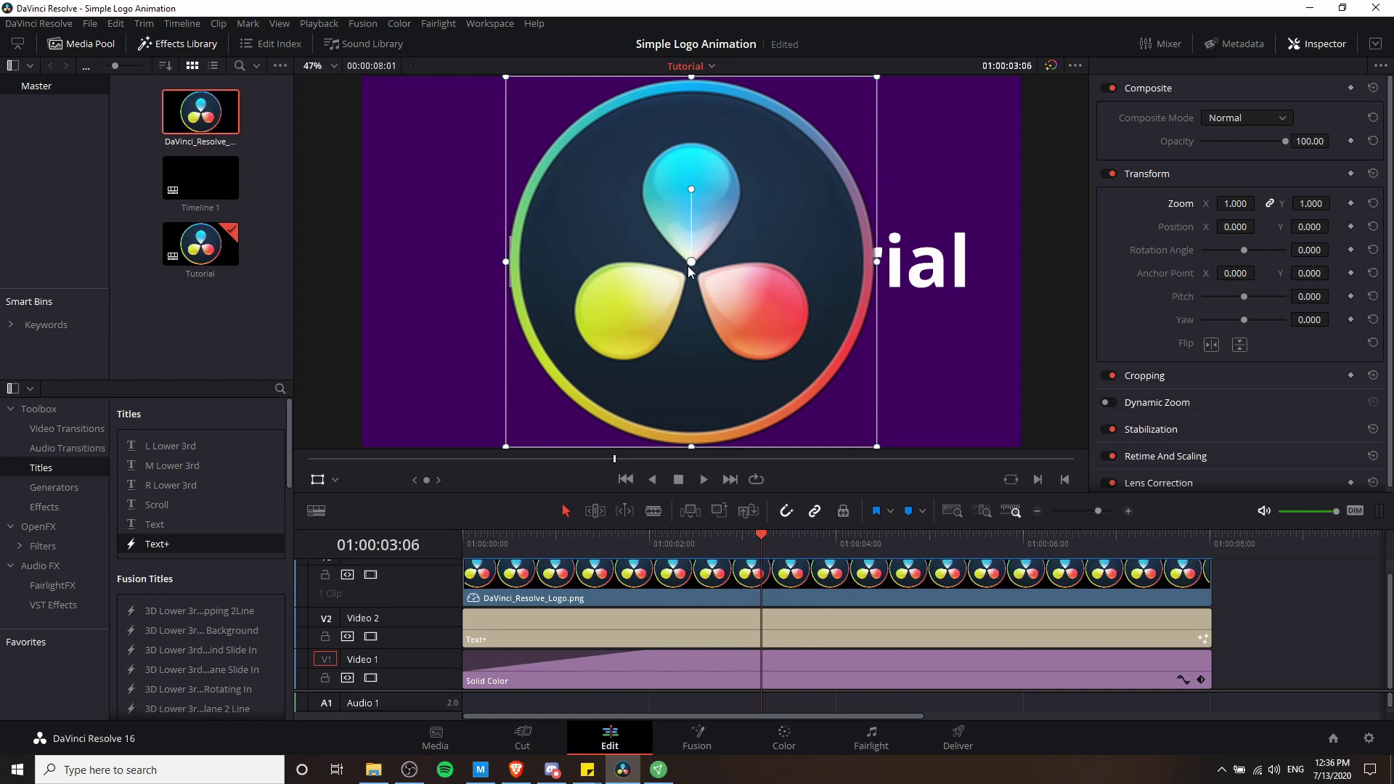
{"action": "left_click_drag", "start_coordinate": [690, 267], "coordinate": [722, 253]}
{"action": "key", "text": "ctrl+z"}
{"action": "left_click", "coordinate": [337, 482]}
{"action": "left_click", "coordinate": [325, 480]}
{"action": "left_click", "coordinate": [334, 481]}
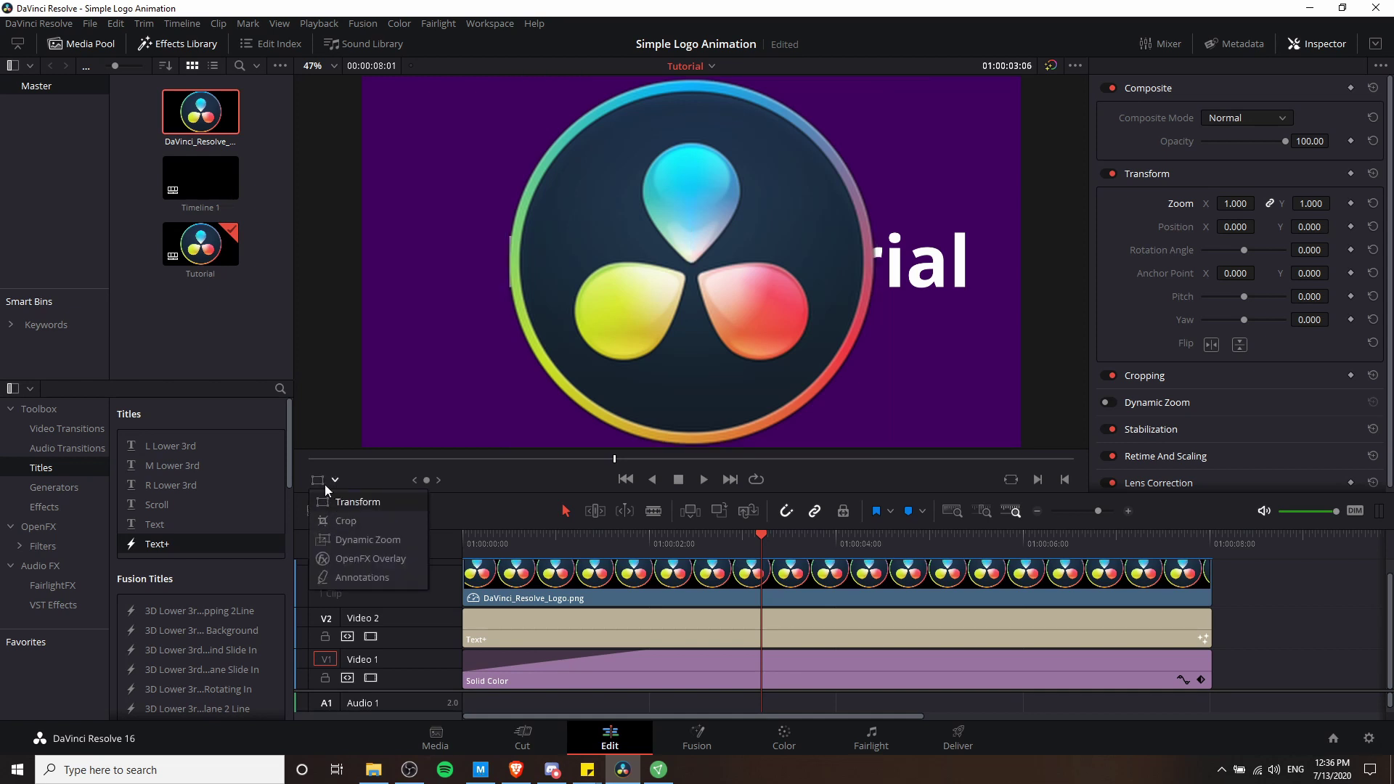
{"action": "left_click", "coordinate": [336, 502]}
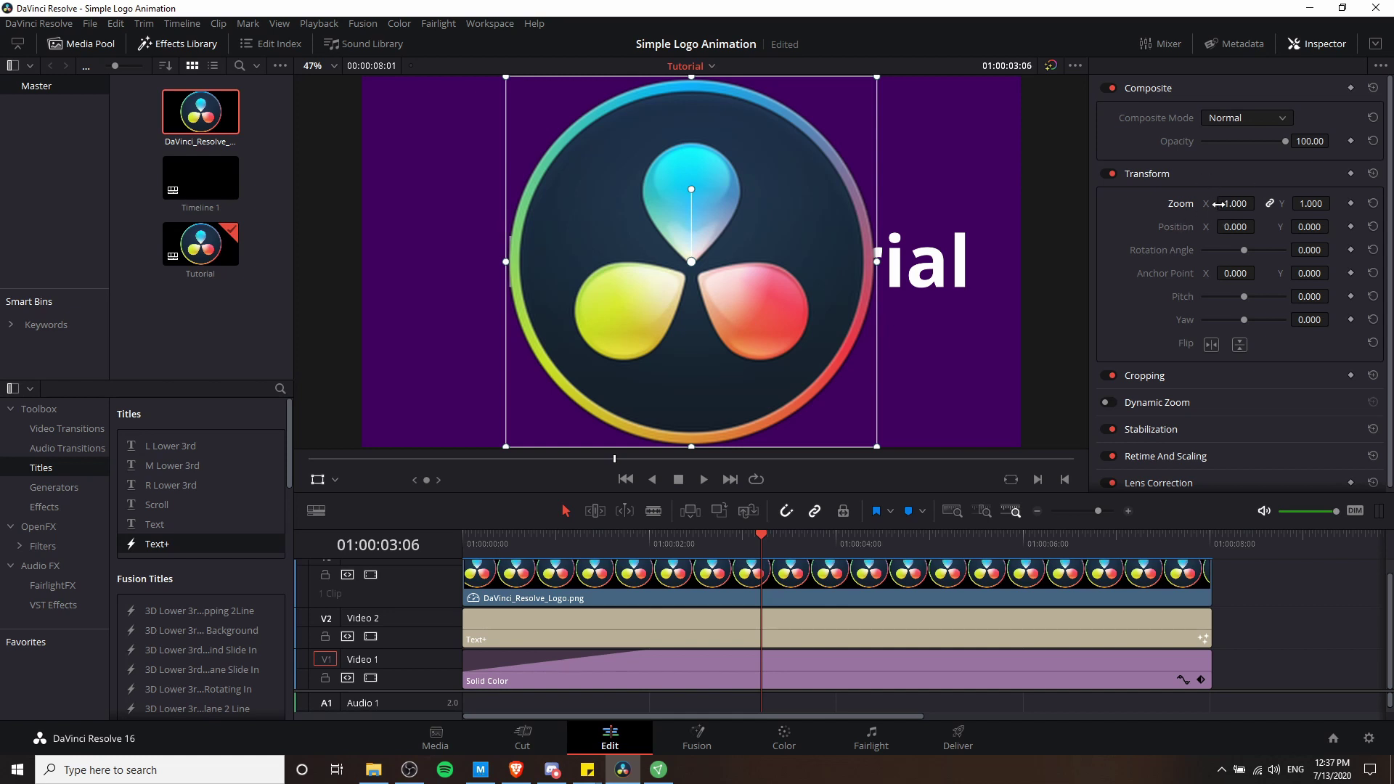
- Scale the logo to a zoom of 0.320 and move it left of the title, to about X -723.452, Y -8.877
{"action": "double_click", "coordinate": [1245, 204]}
{"action": "type", "text": "0.83"}
{"action": "key", "text": "Return"}
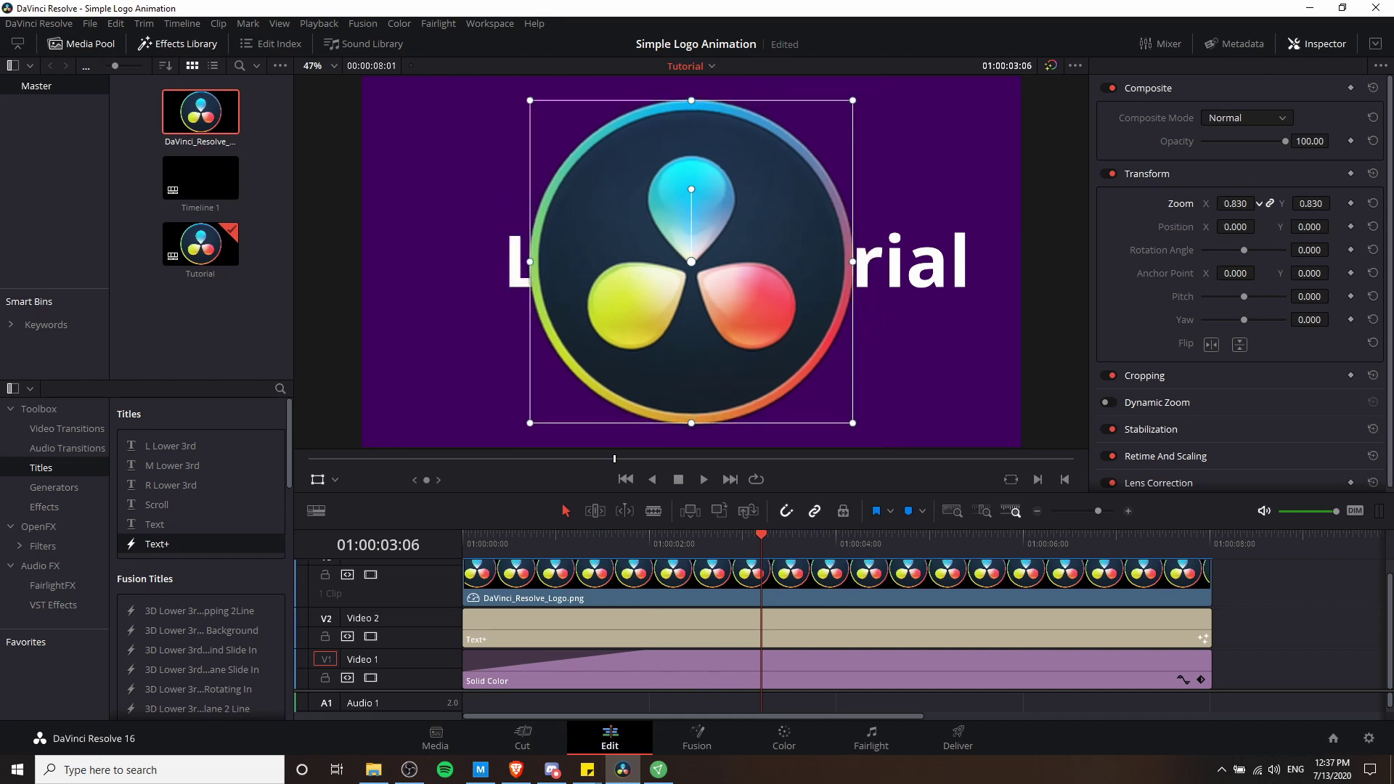
{"action": "left_click_drag", "start_coordinate": [1235, 203], "coordinate": [1177, 204]}
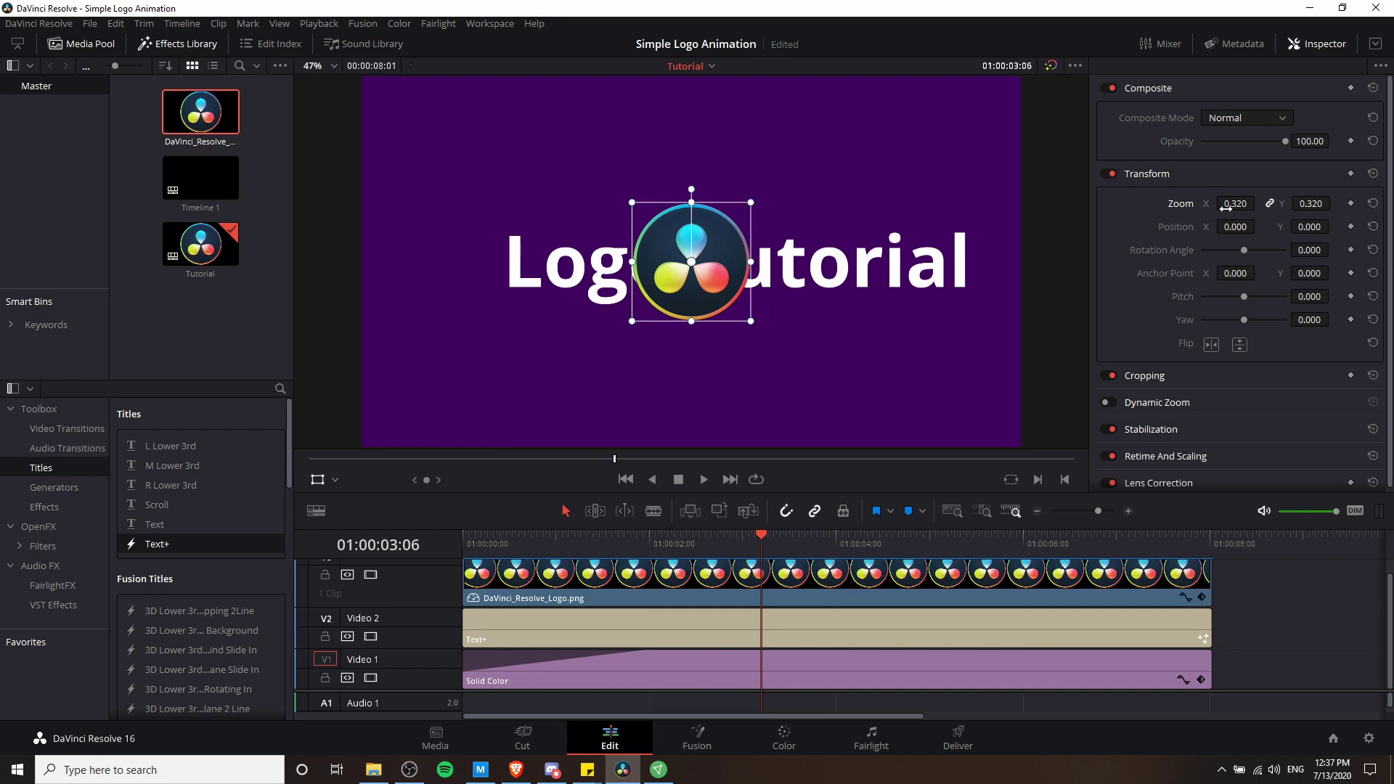
{"action": "scroll", "coordinate": [746, 312], "scroll_direction": "down", "scroll_amount": 1}
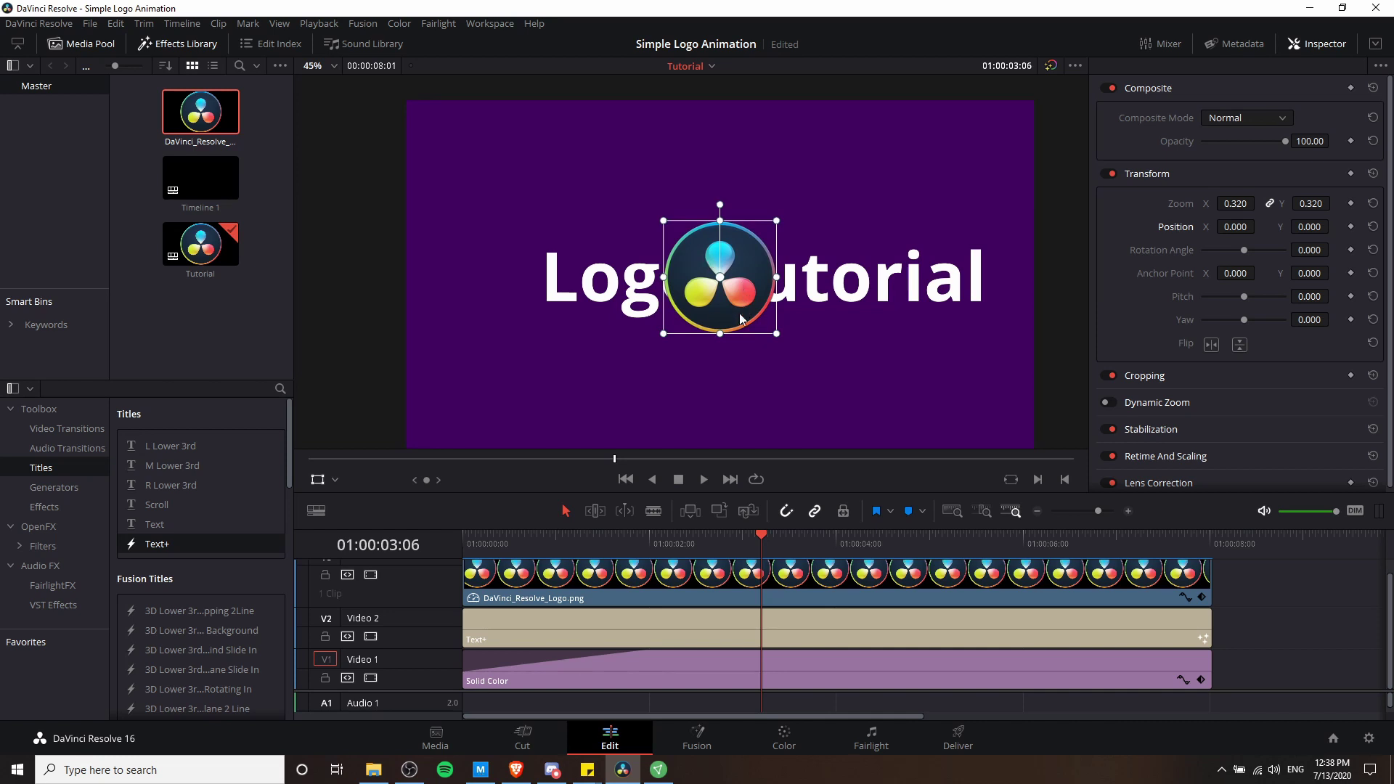
{"action": "left_click_drag", "start_coordinate": [749, 293], "coordinate": [512, 300]}
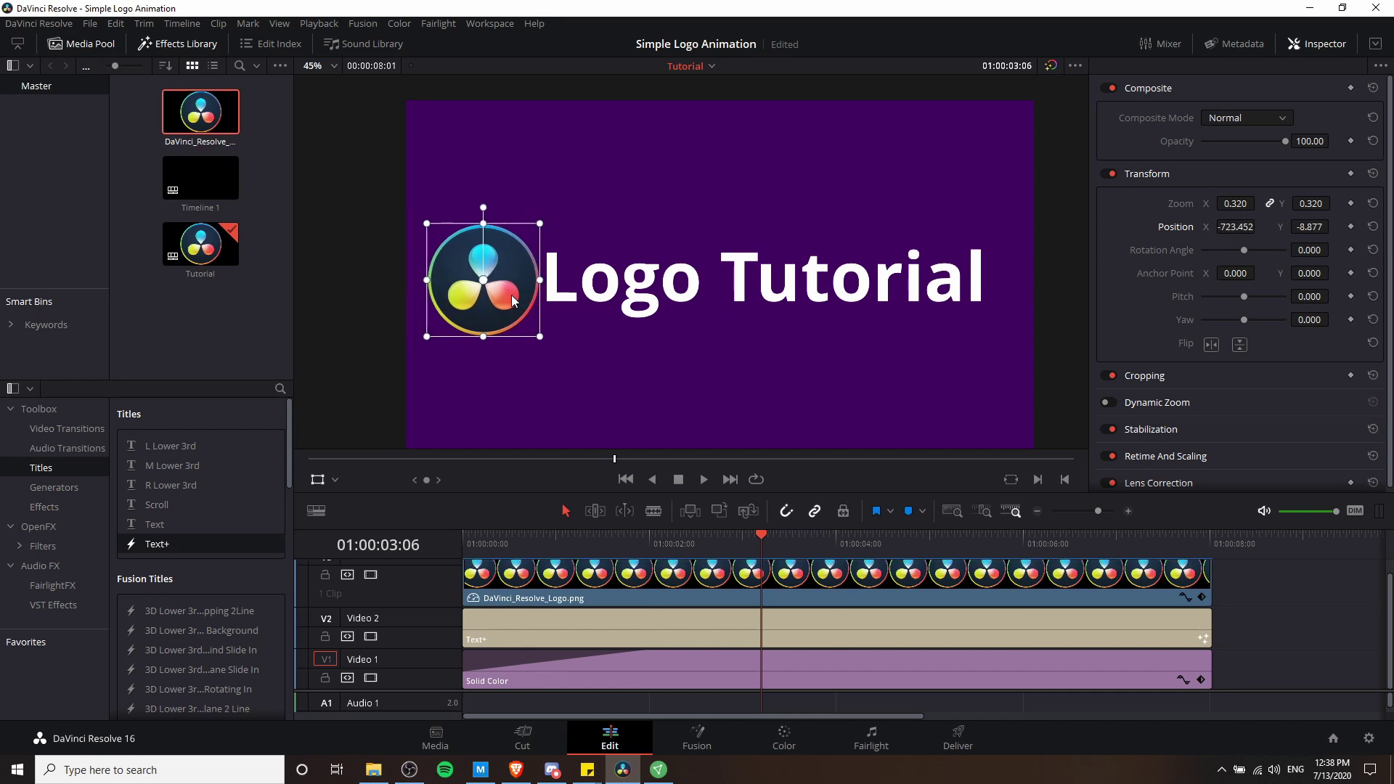
- Nudge the "Logo Tutorial" title slightly to the right in the frame, leaving a gap beside the logo
{"action": "left_click", "coordinate": [748, 621]}
{"action": "left_click_drag", "start_coordinate": [774, 294], "coordinate": [785, 297]}
{"action": "scroll", "coordinate": [825, 326], "scroll_direction": "down", "scroll_amount": 2}
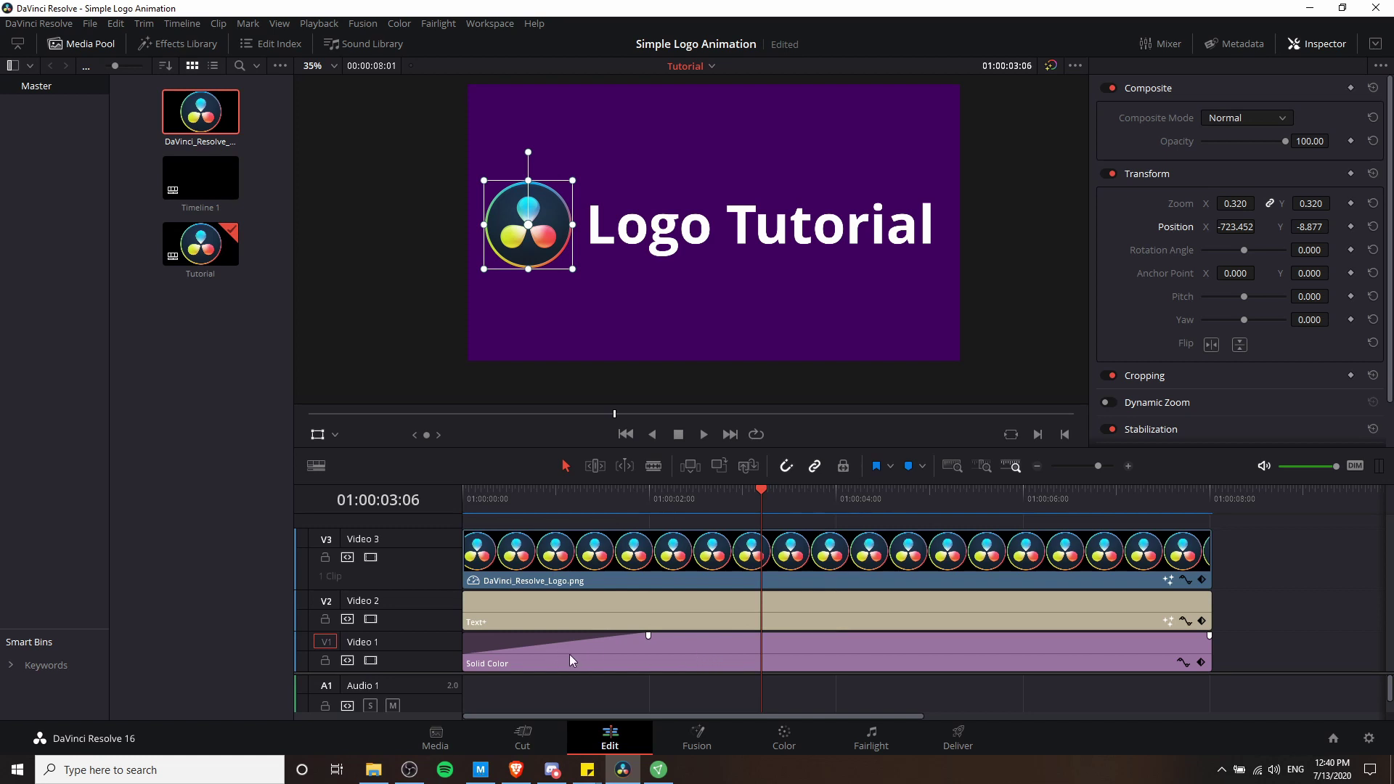
- Move the title and logo clips up one track together, leaving an empty Video 2 track above the purple background
{"action": "left_click", "coordinate": [547, 655]}
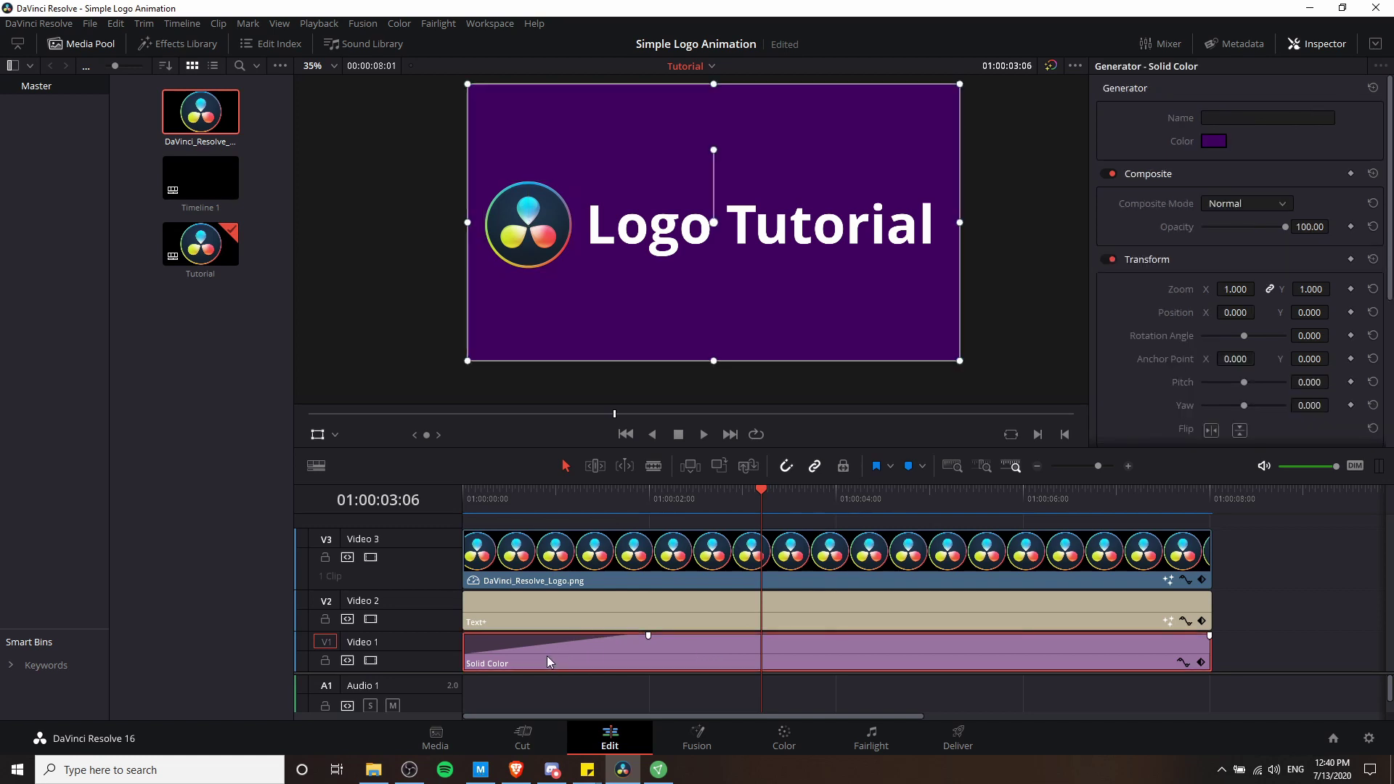
{"action": "left_click", "coordinate": [1248, 607]}
{"action": "left_click_drag", "start_coordinate": [1266, 611], "coordinate": [402, 557]}
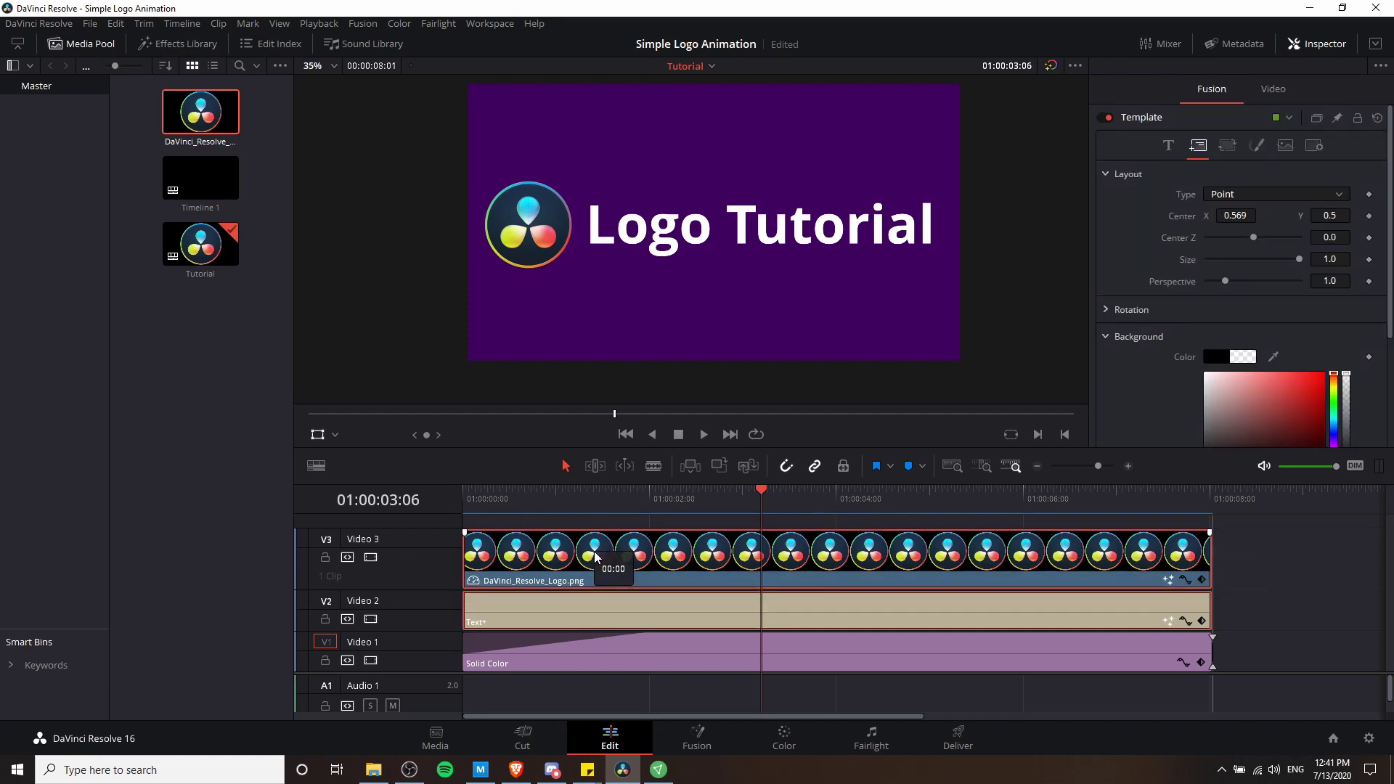
{"action": "left_click_drag", "start_coordinate": [595, 543], "coordinate": [592, 541]}
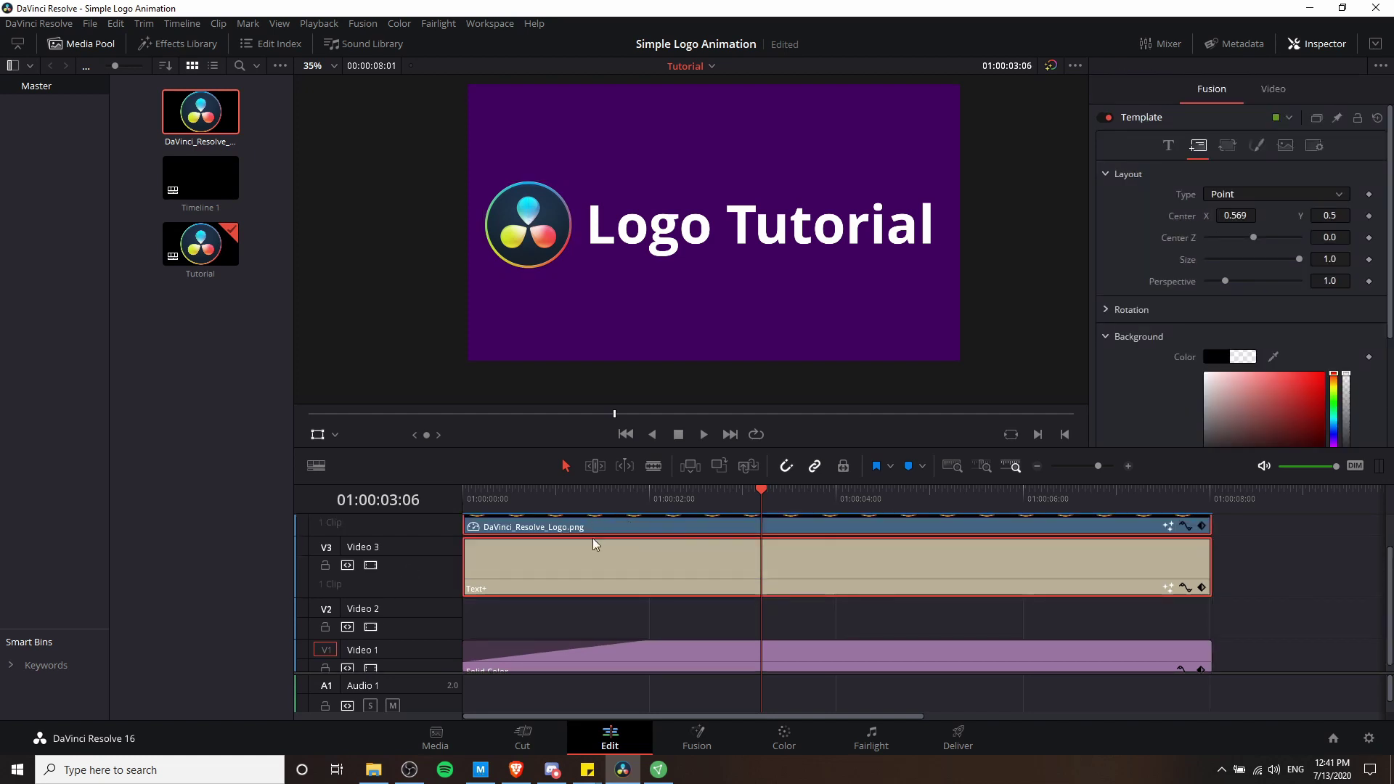
{"action": "left_click", "coordinate": [557, 625]}
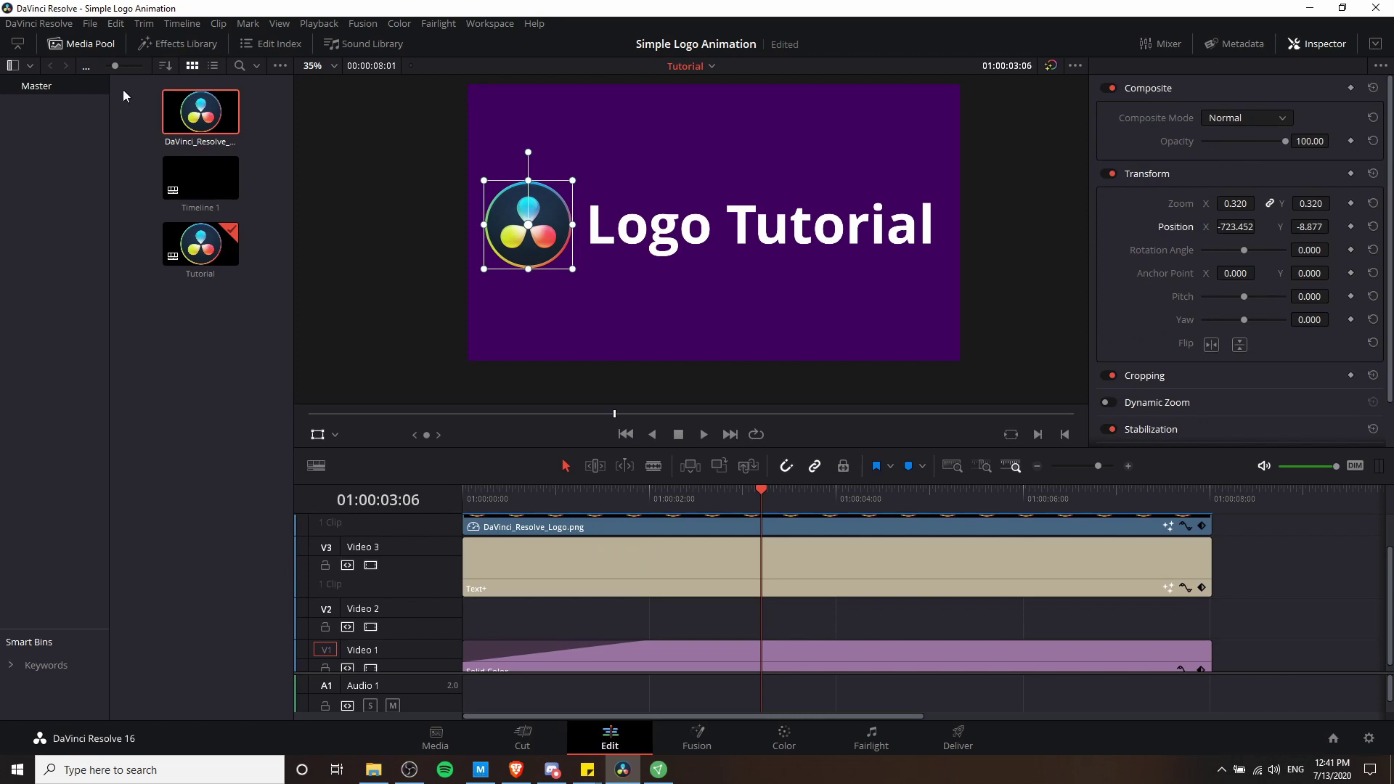
- Place an Adjustment Clip at the start of Video 2 and extend it to match the end of the other clips
{"action": "left_click", "coordinate": [181, 43]}
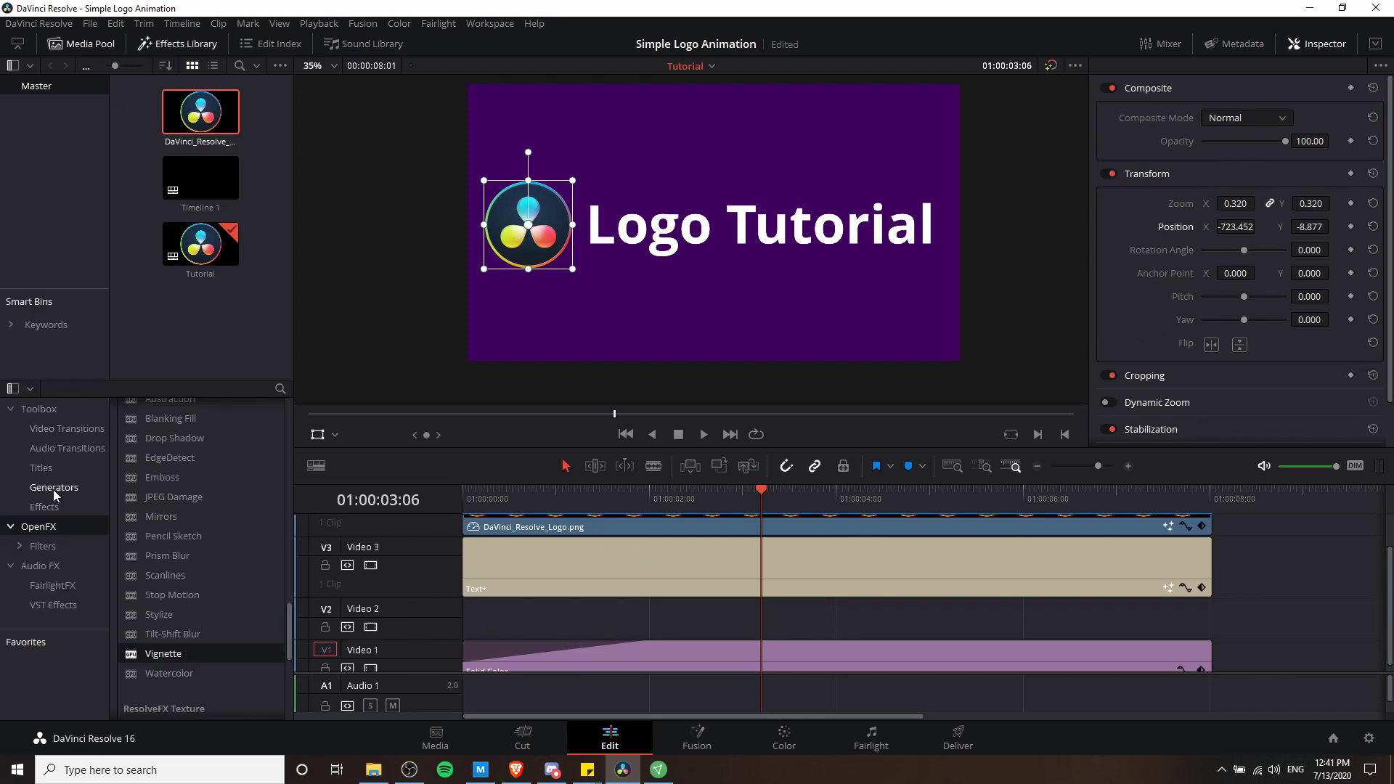
{"action": "left_click", "coordinate": [74, 488]}
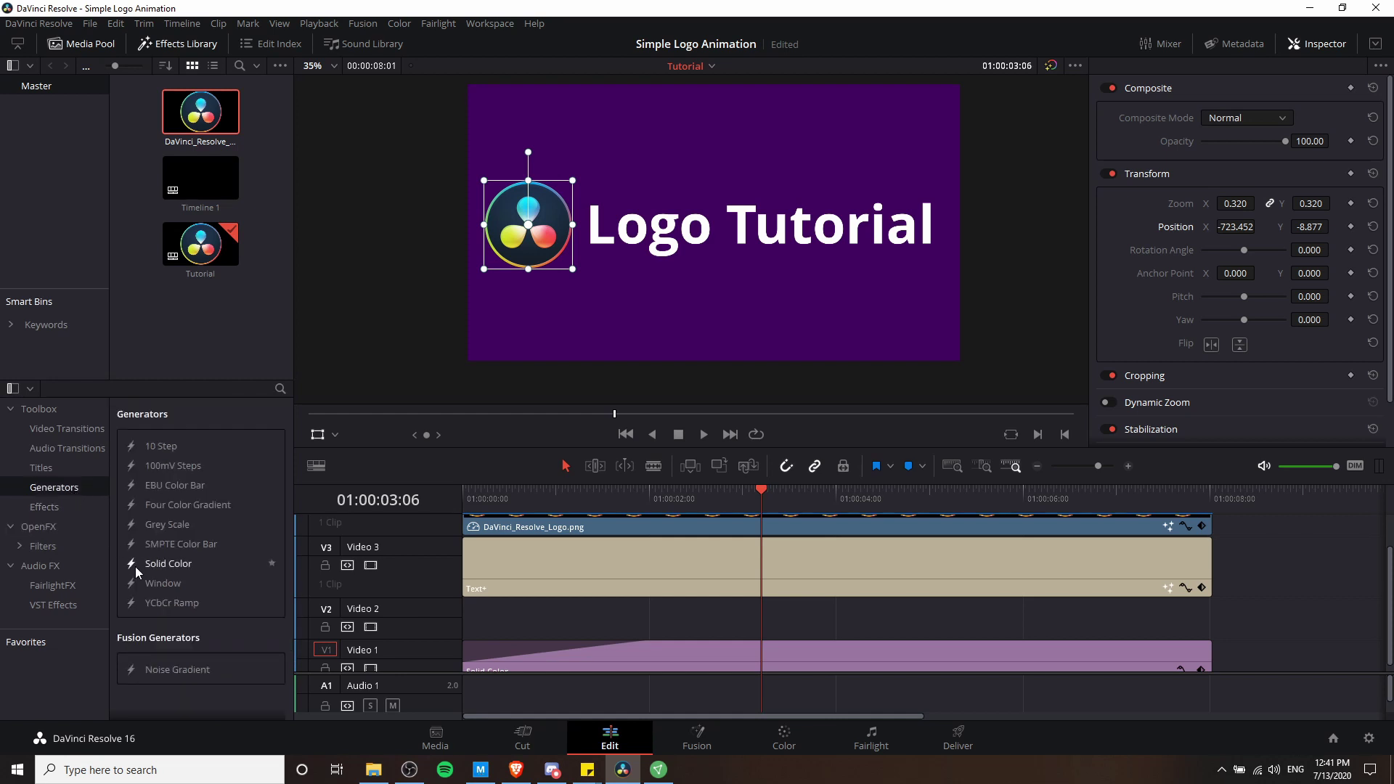
{"action": "left_click", "coordinate": [58, 528]}
{"action": "left_click", "coordinate": [67, 508]}
{"action": "left_click_drag", "start_coordinate": [159, 446], "coordinate": [464, 622]}
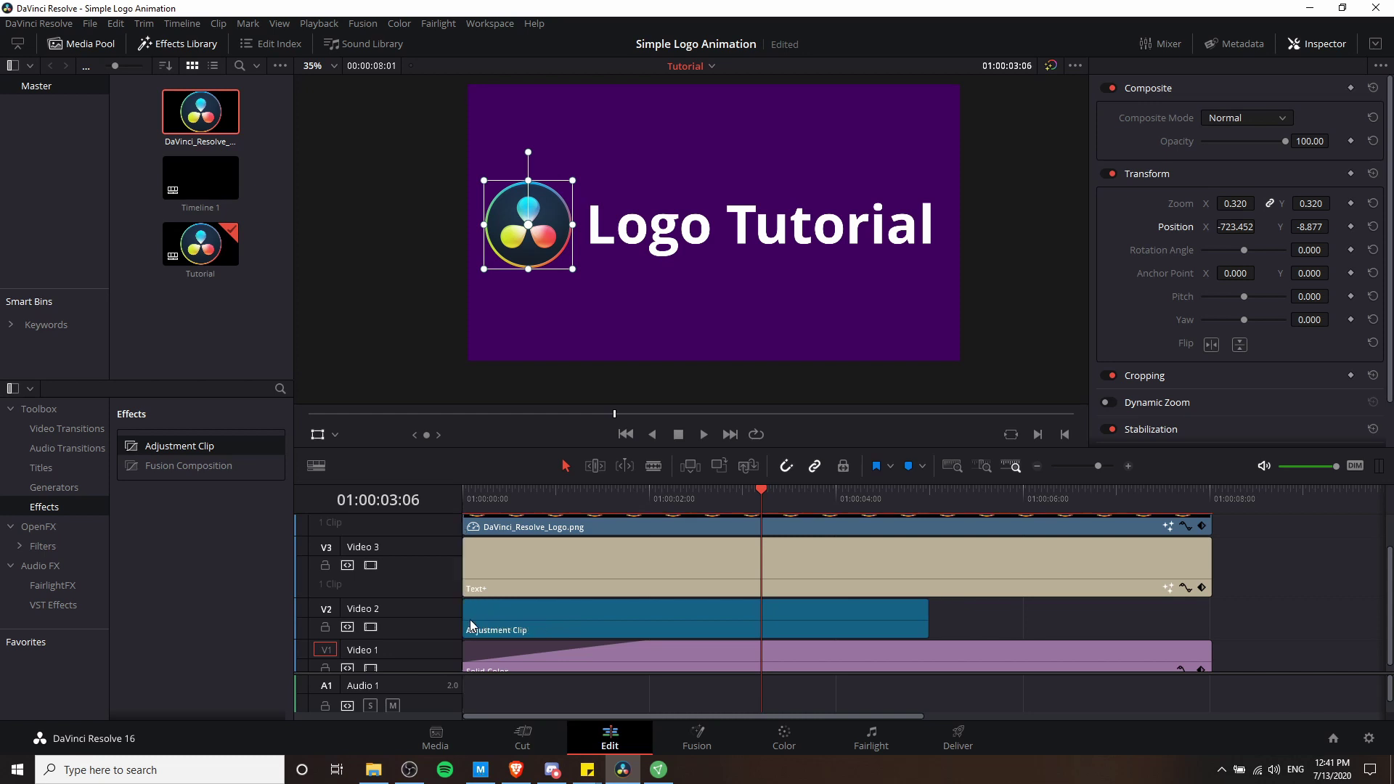
{"action": "left_click_drag", "start_coordinate": [921, 618], "coordinate": [1209, 617]}
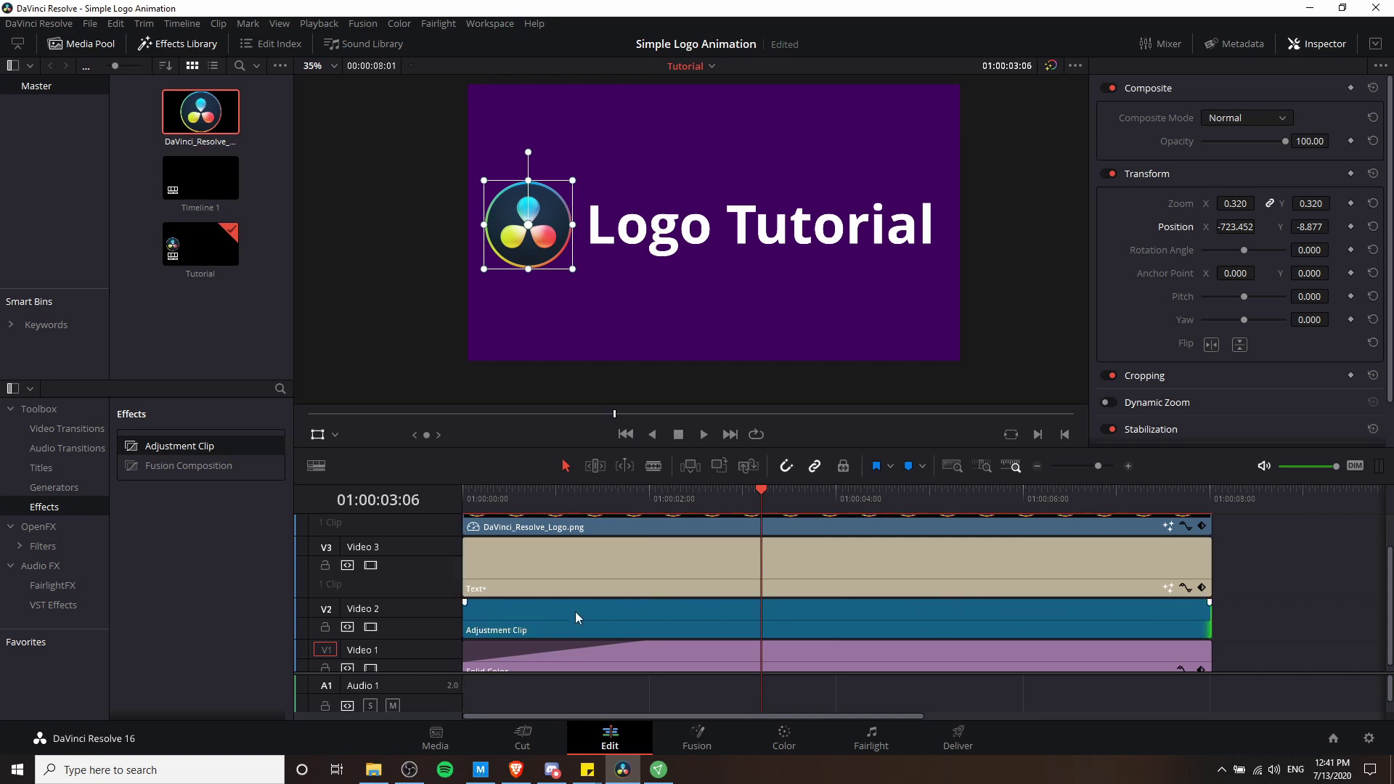
- Apply the OpenFX Vignette filter to the adjustment clip and open the filter's settings
{"action": "scroll", "coordinate": [573, 612], "scroll_direction": "down", "scroll_amount": 1}
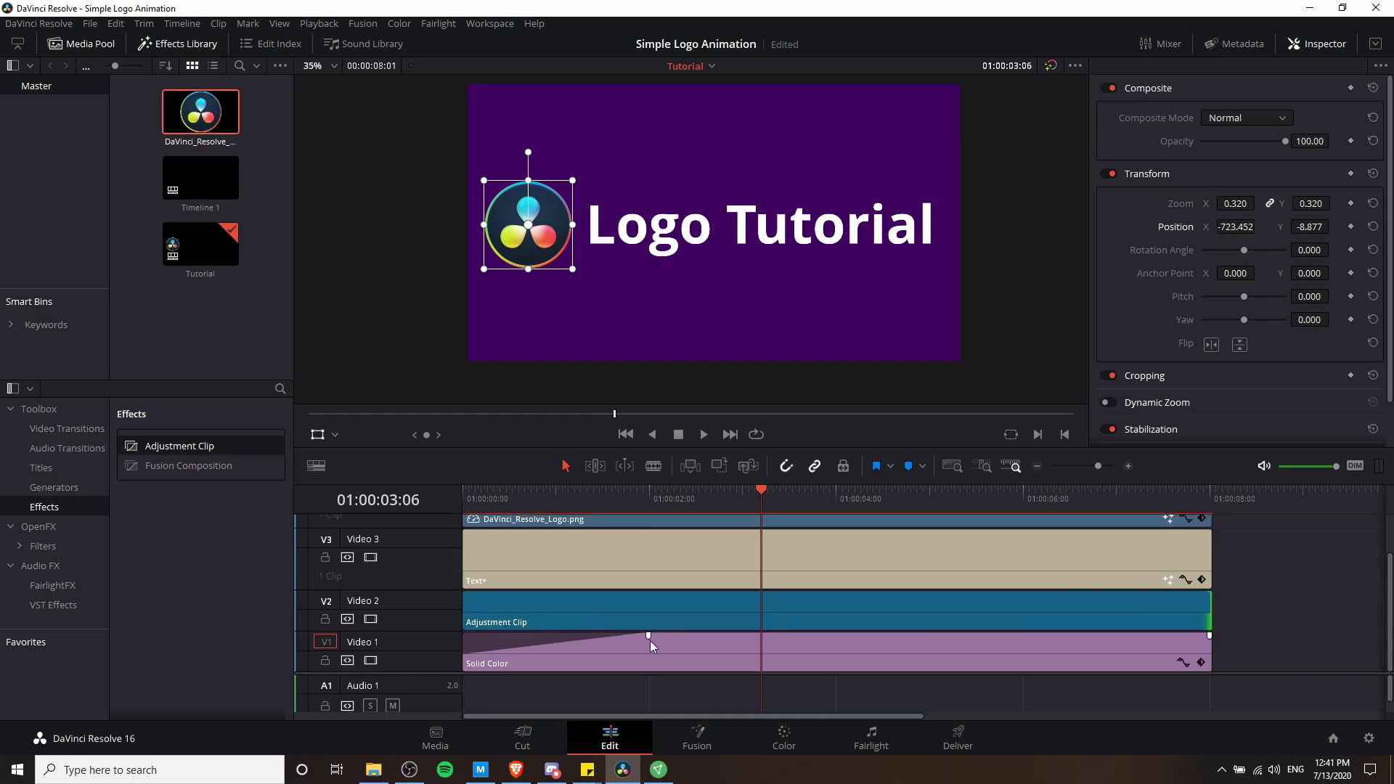
{"action": "left_click", "coordinate": [637, 604]}
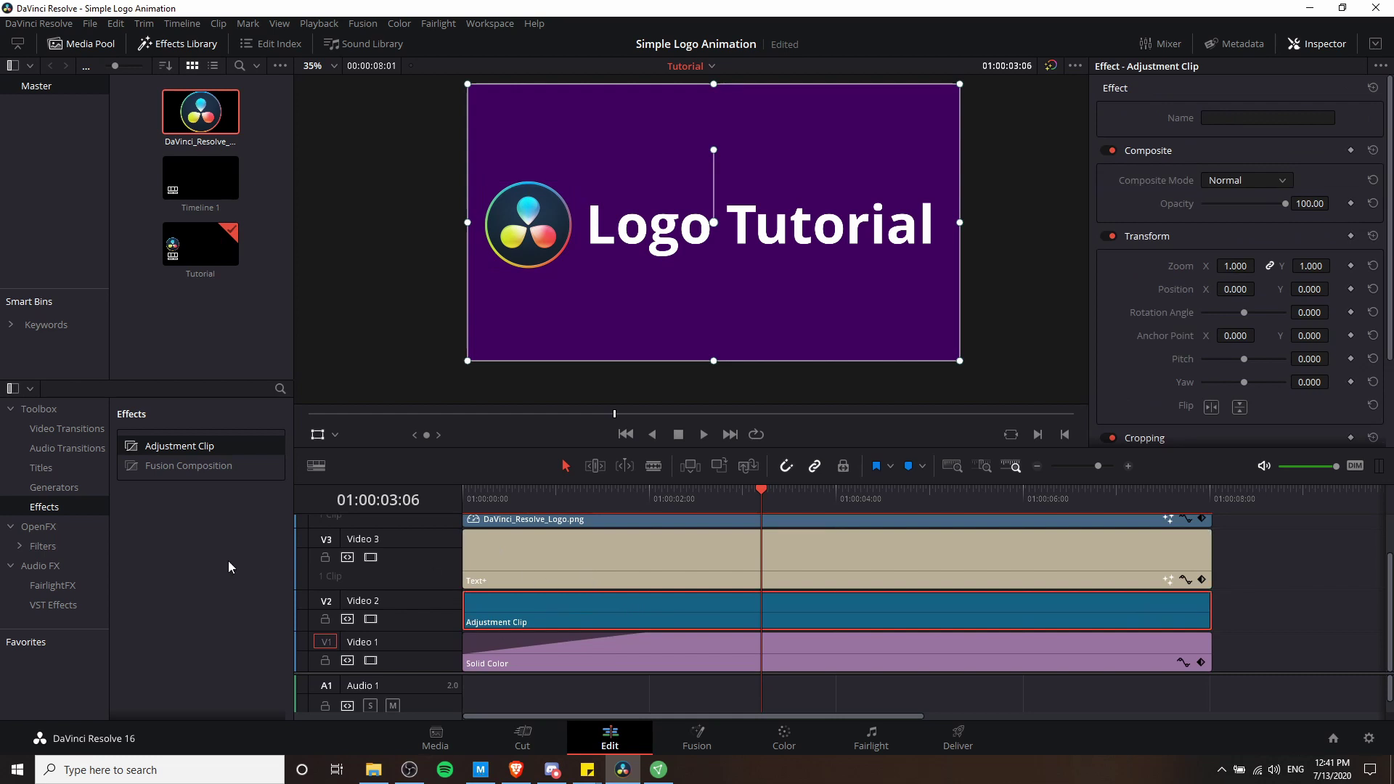
{"action": "left_click", "coordinate": [55, 526]}
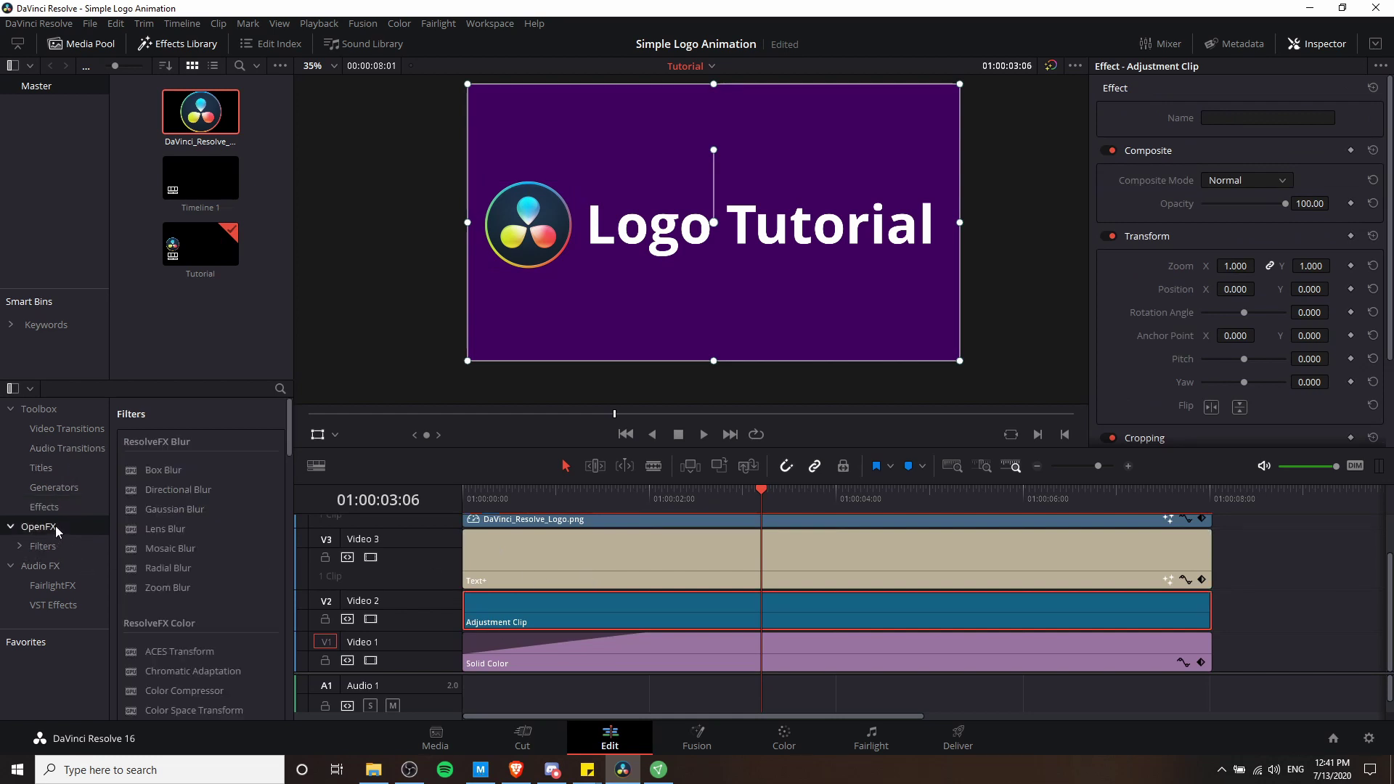
{"action": "left_click_drag", "start_coordinate": [289, 431], "coordinate": [533, 606]}
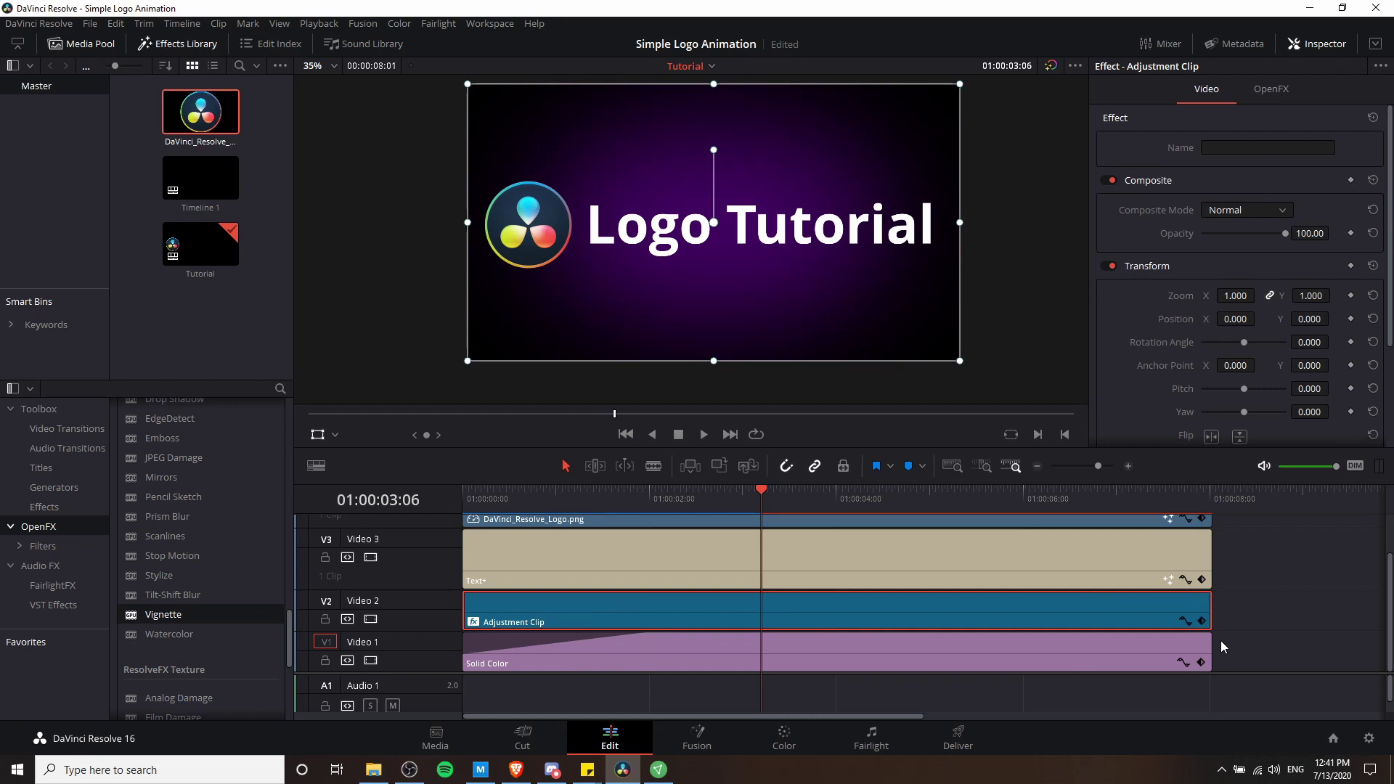
{"action": "left_click", "coordinate": [1289, 96]}
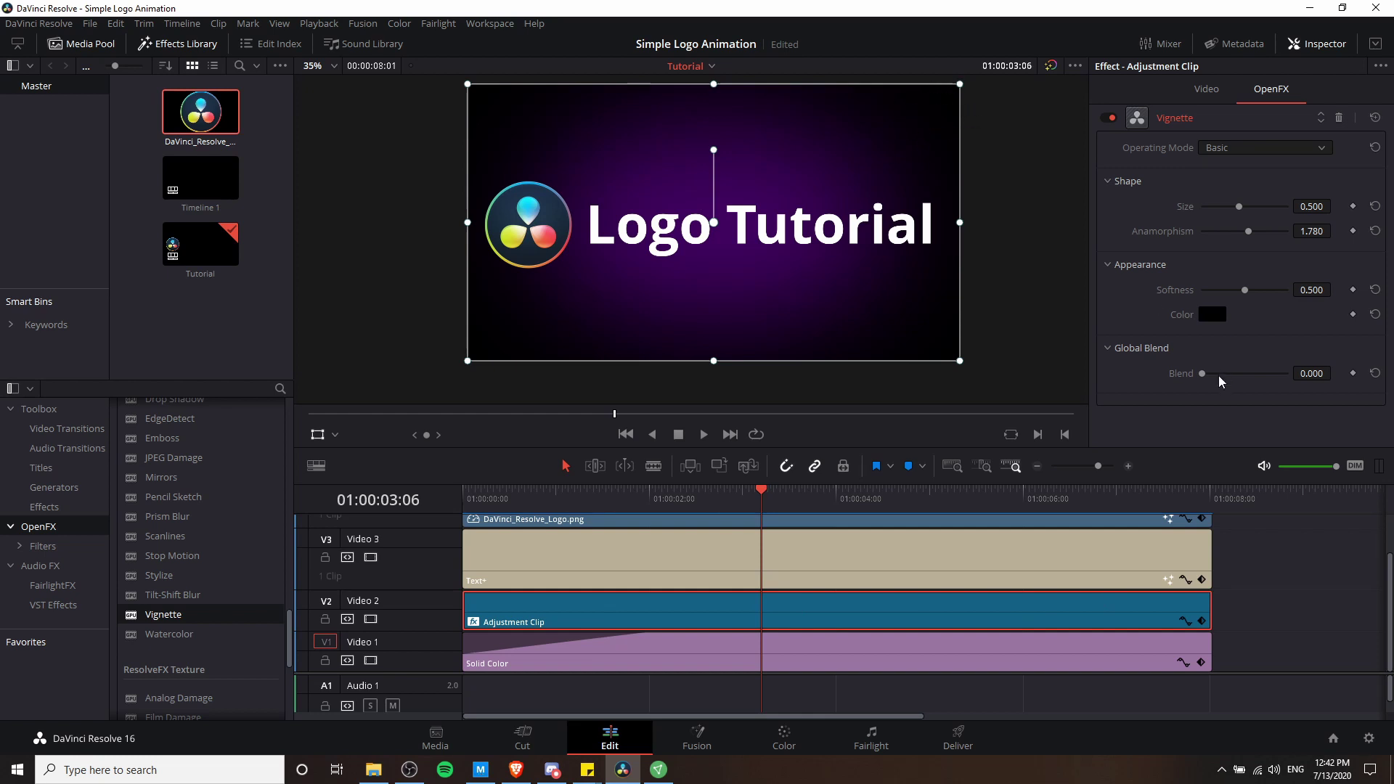
{"action": "left_click", "coordinate": [1209, 315]}
{"action": "left_click_drag", "start_coordinate": [815, 217], "coordinate": [403, 273]}
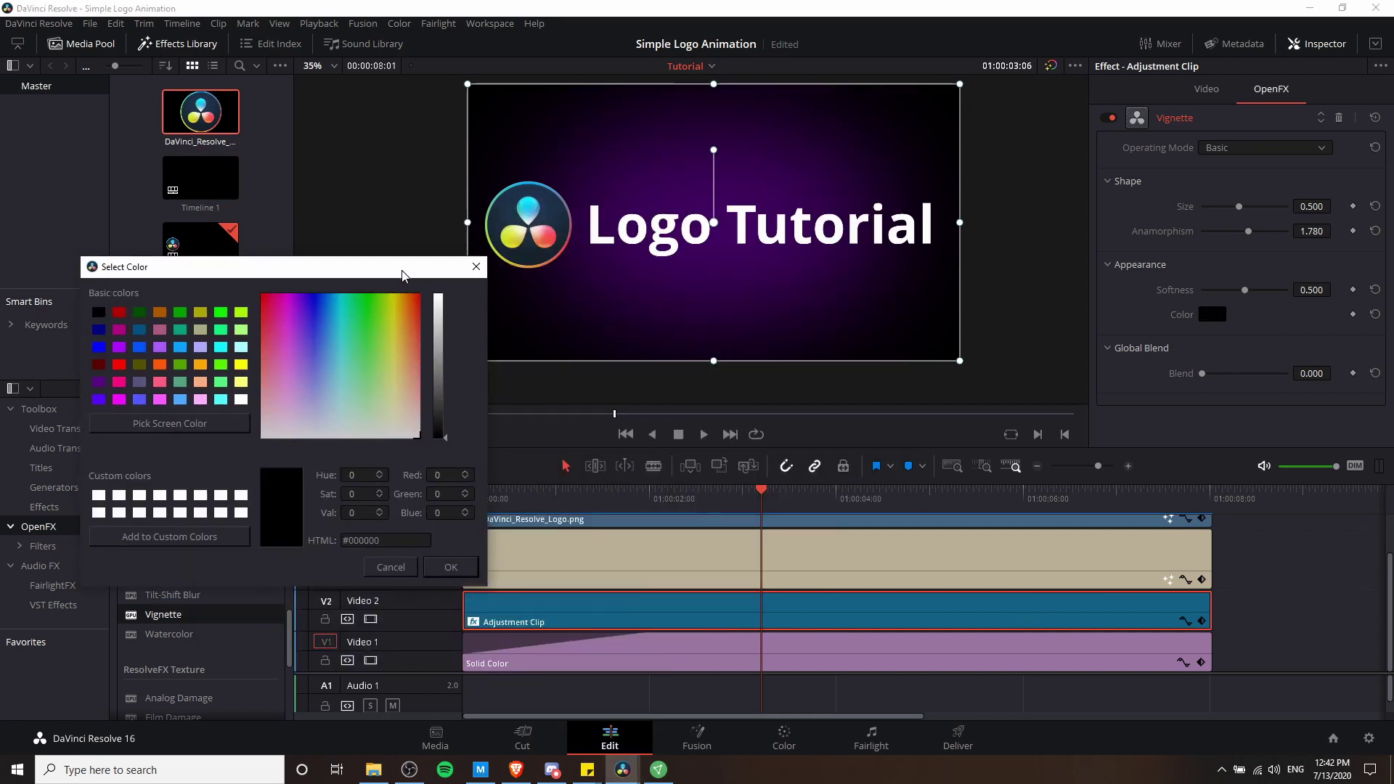
{"action": "left_click", "coordinate": [402, 565]}
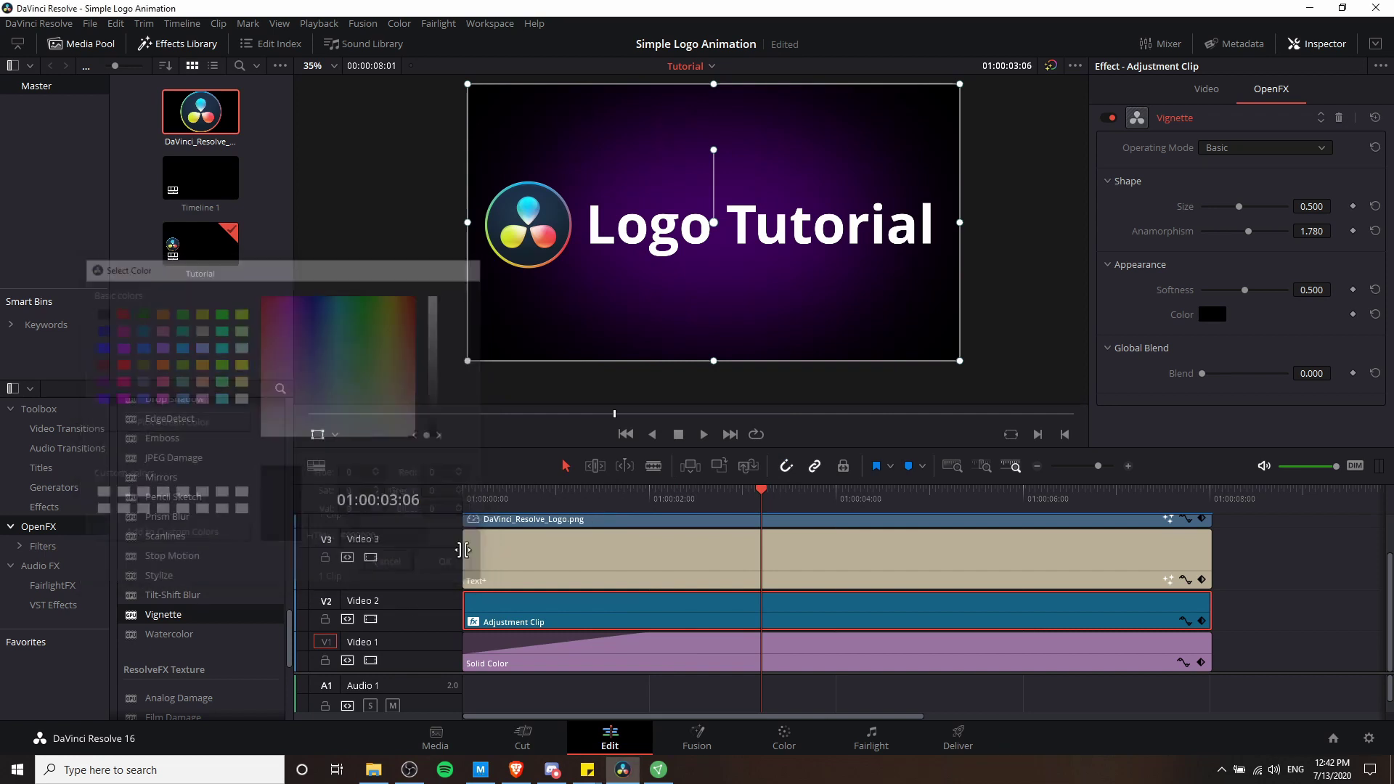
- Raise the vignette's Global Blend to roughly the middle of its range to lighten the dark edges
{"action": "mouse_move", "coordinate": [1202, 376]}
{"action": "left_mouse_down"}
{"action": "mouse_move", "coordinate": [1261, 376]}
{"action": "mouse_move", "coordinate": [1224, 380]}
{"action": "left_mouse_up"}
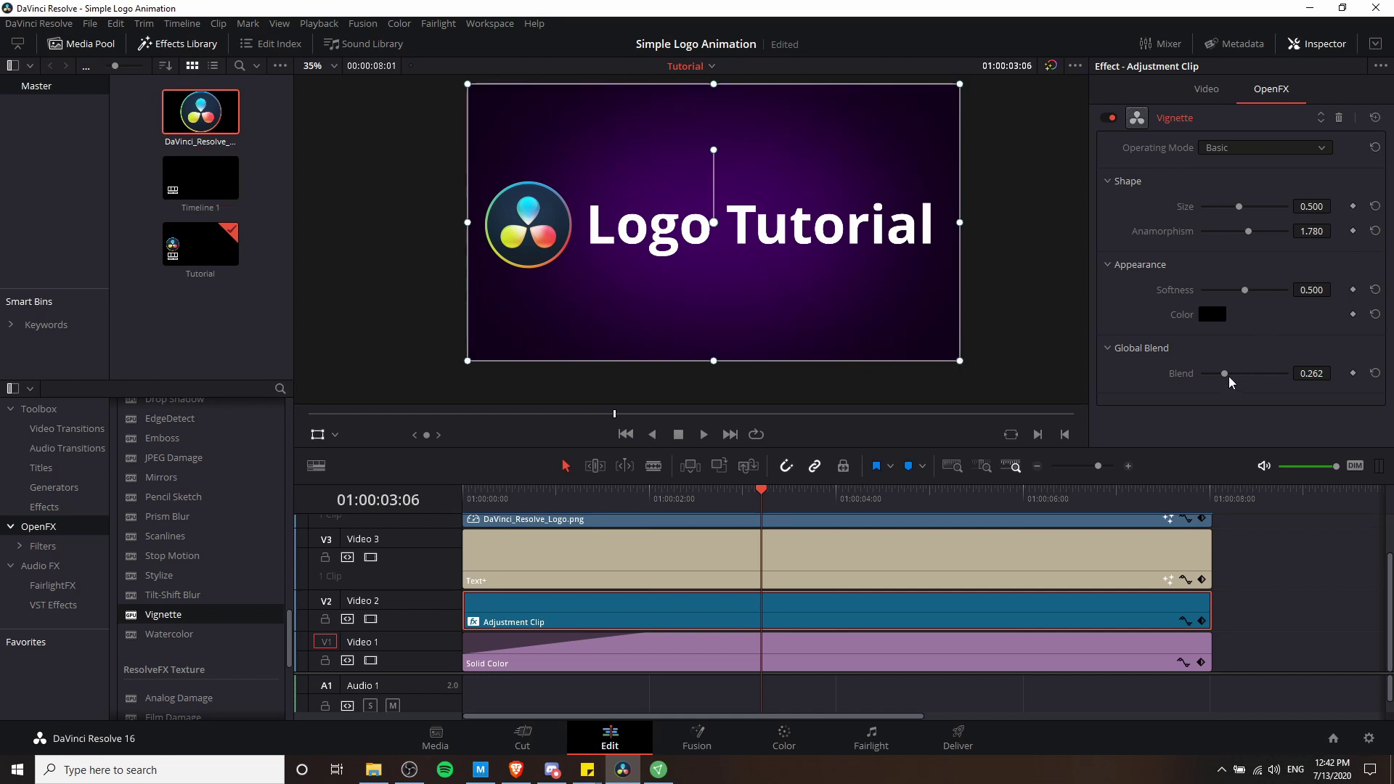
{"action": "left_click_drag", "start_coordinate": [1223, 373], "coordinate": [1245, 376]}
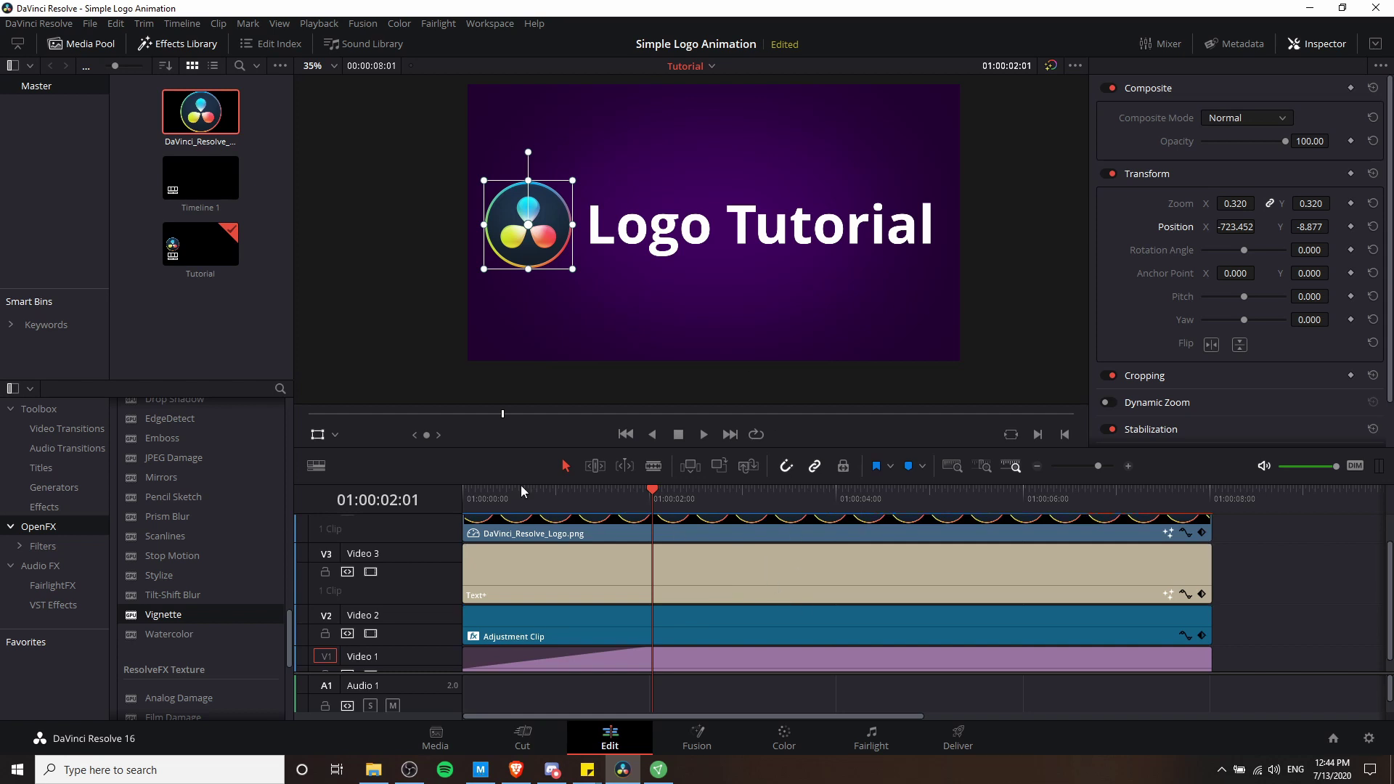
- Add an Edge Wipe video transition to the start of the title clip
{"action": "left_click", "coordinate": [68, 428]}
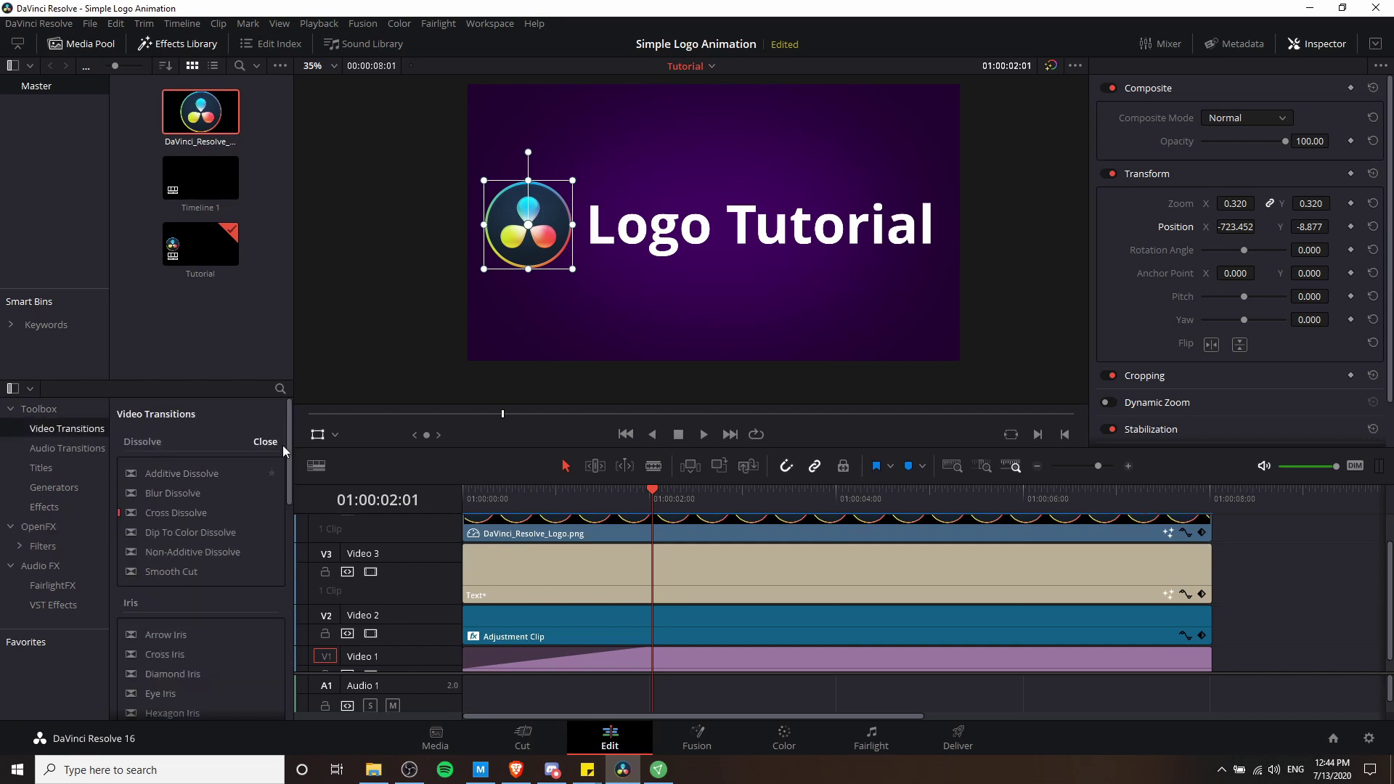
{"action": "left_click_drag", "start_coordinate": [287, 446], "coordinate": [271, 630]}
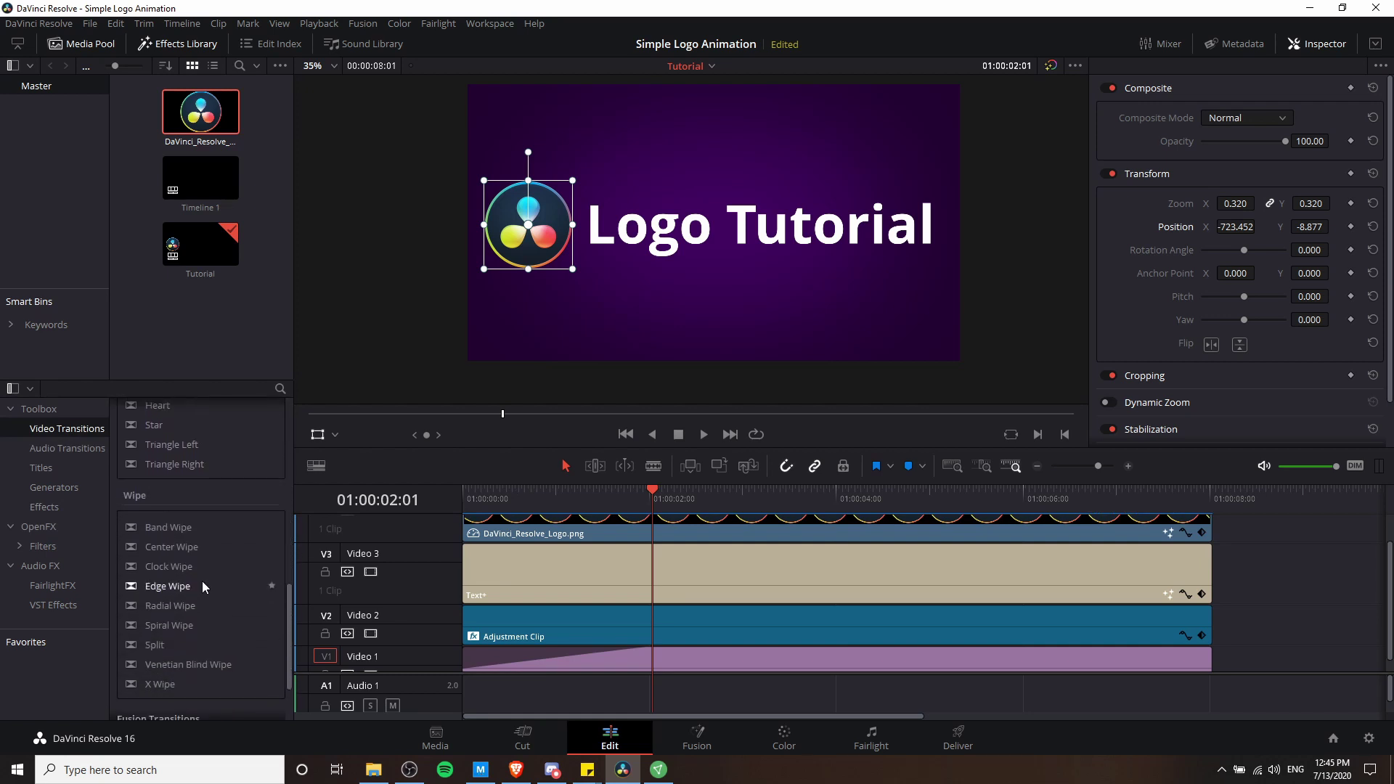
{"action": "left_click_drag", "start_coordinate": [203, 581], "coordinate": [468, 572]}
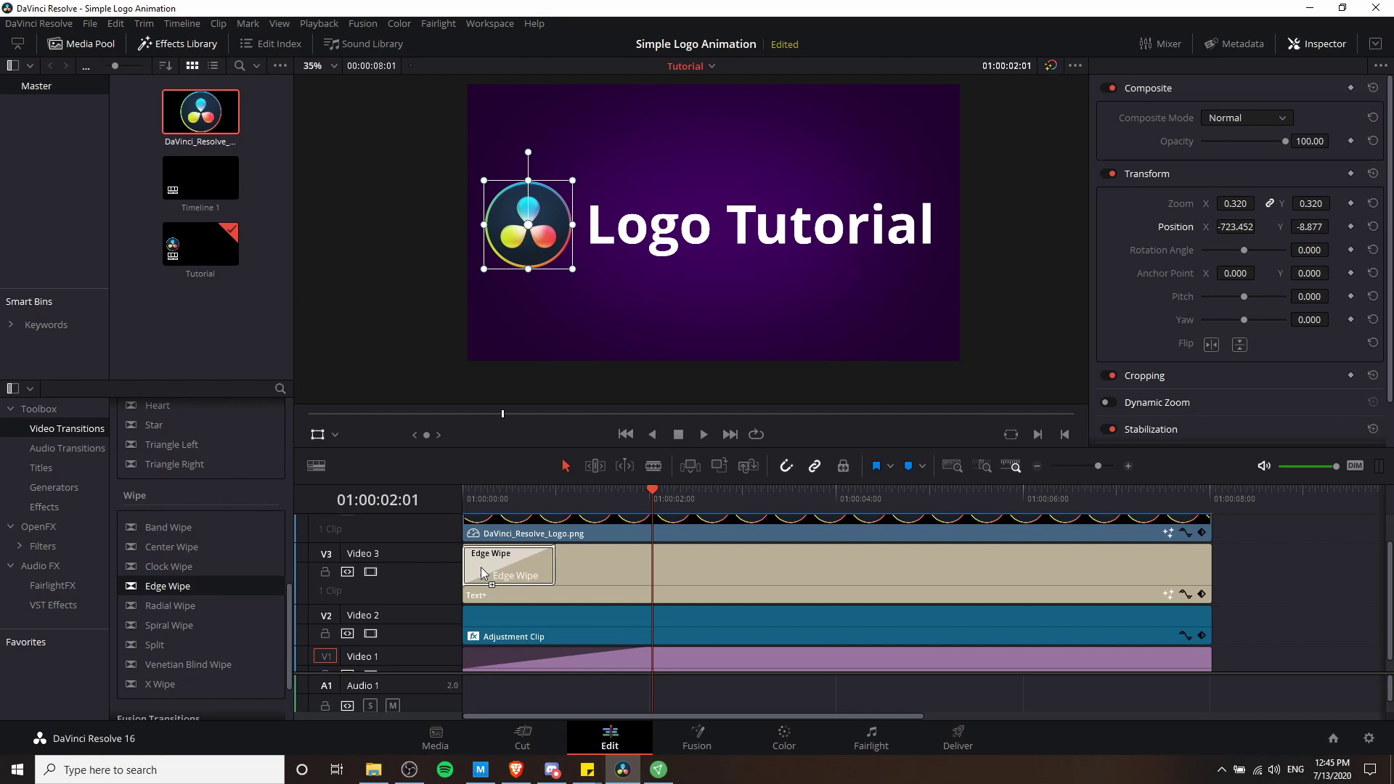
- Set the title's Edge Wipe duration to 2 seconds and play the timeline from the start
{"action": "left_click", "coordinate": [552, 563]}
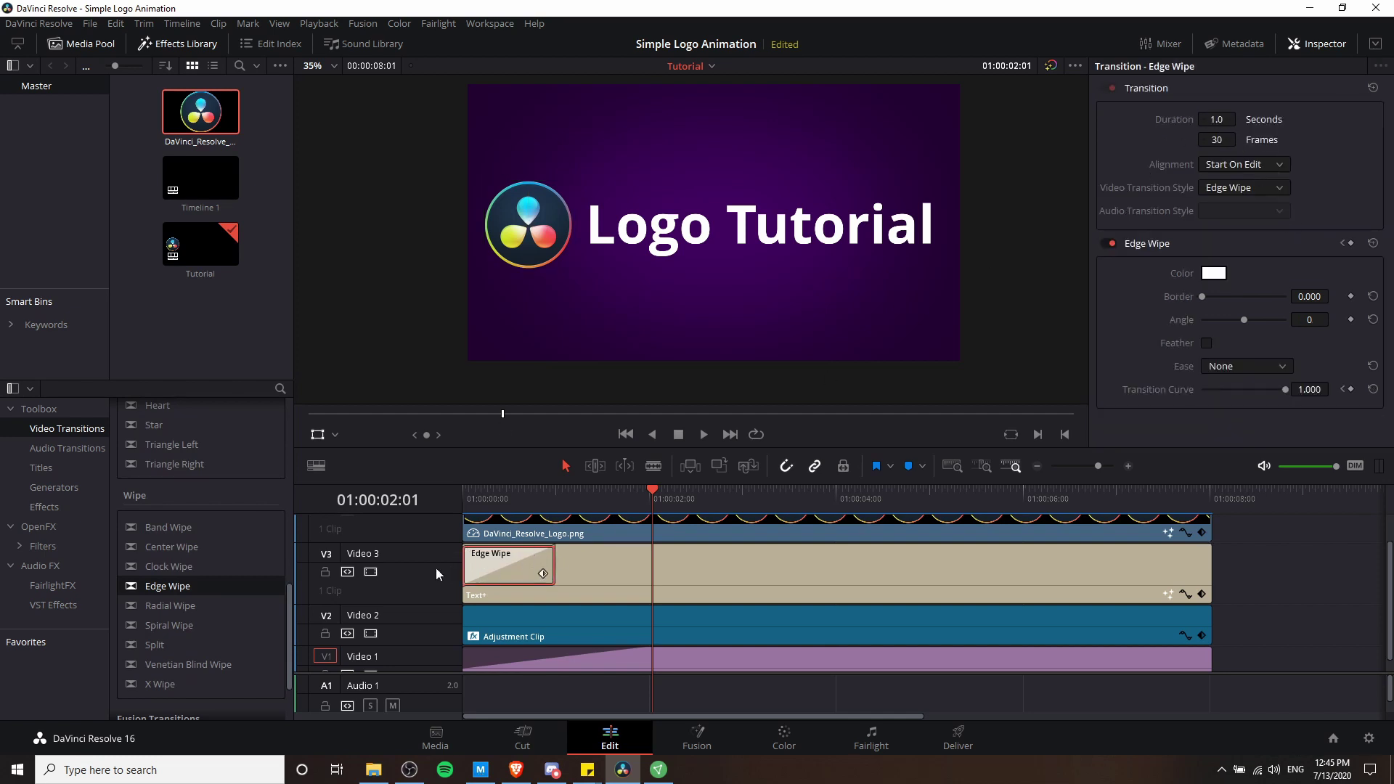
{"action": "left_click", "coordinate": [1215, 119]}
{"action": "type", "text": "2"}
{"action": "key", "text": "Return"}
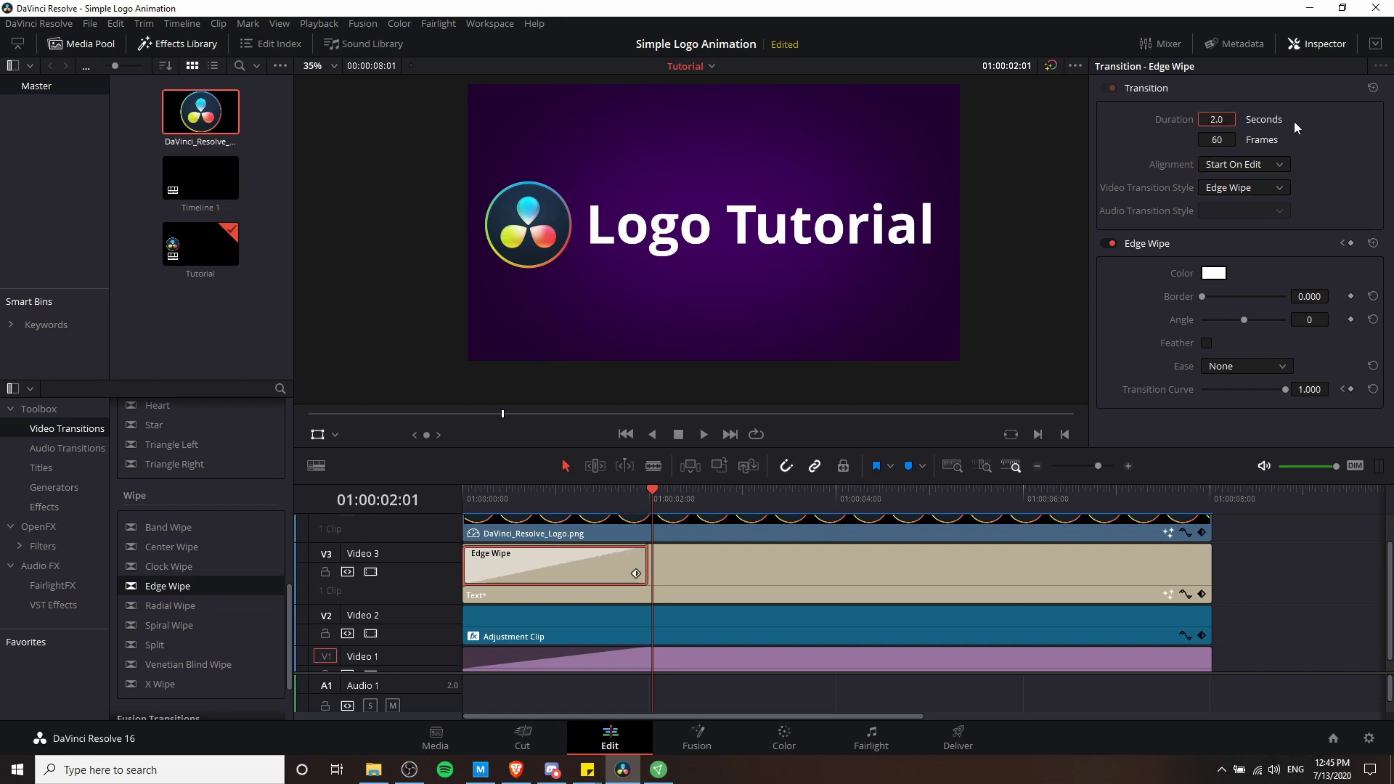
{"action": "key", "text": "Home"}
{"action": "key", "text": "space"}
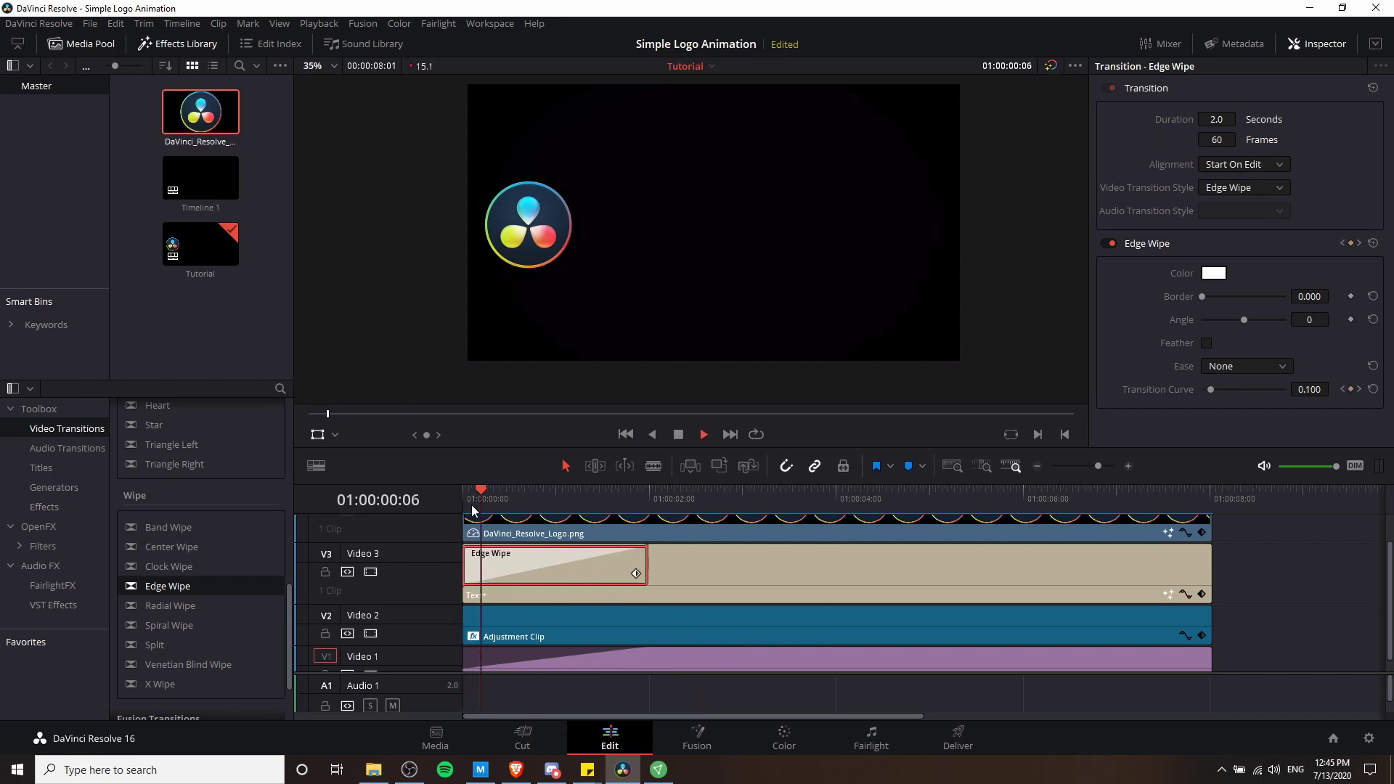
- Stop playback partway through the title's Edge Wipe and set its angle to 90
{"action": "left_click", "coordinate": [497, 511]}
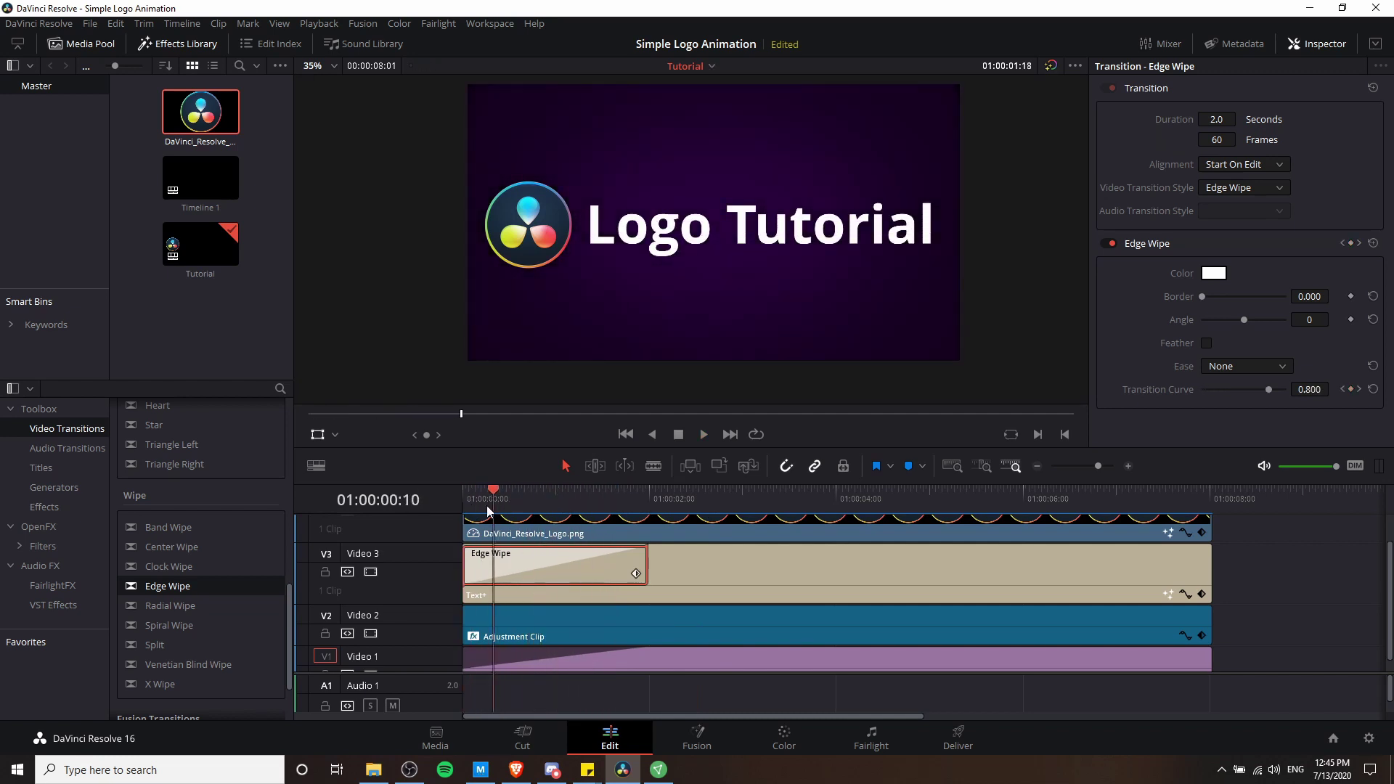
{"action": "key", "text": "space"}
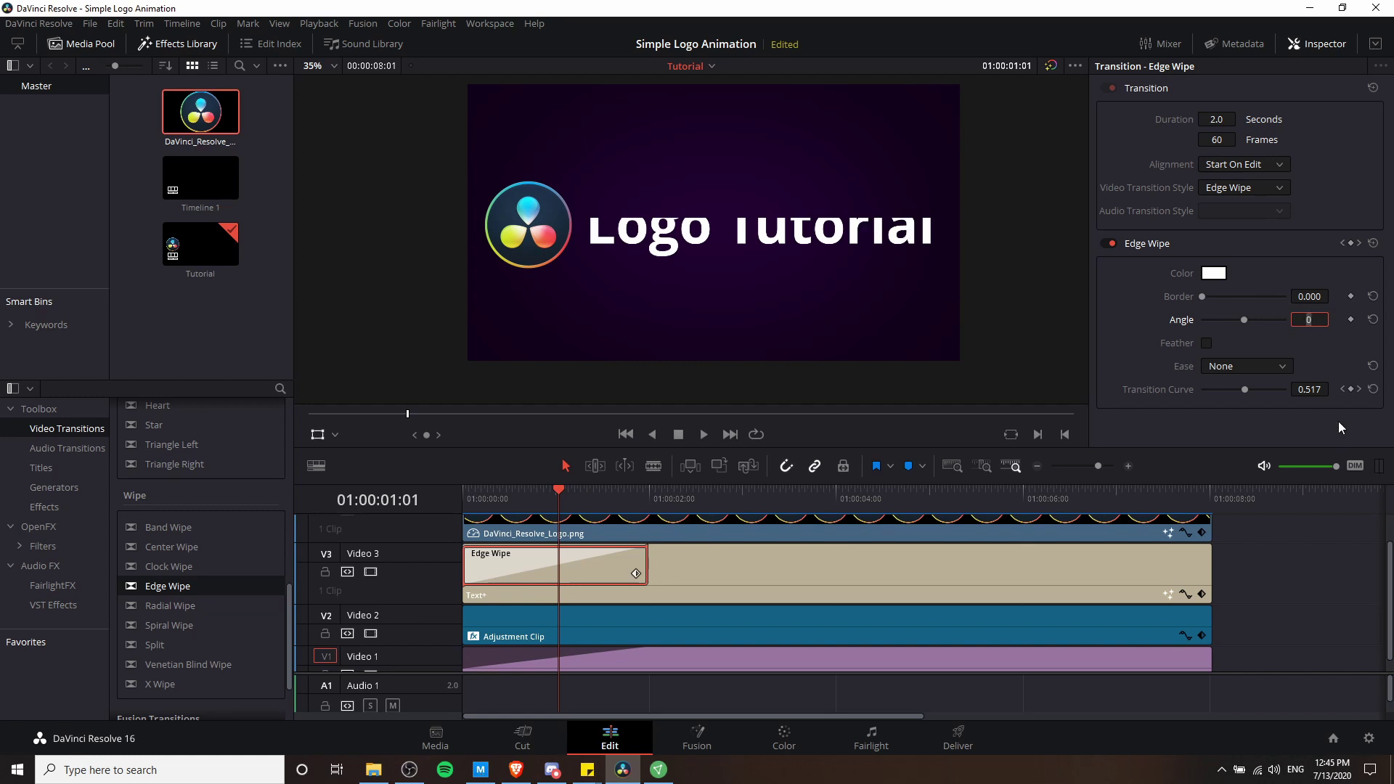
{"action": "type", "text": "90"}
{"action": "key", "text": "Return"}
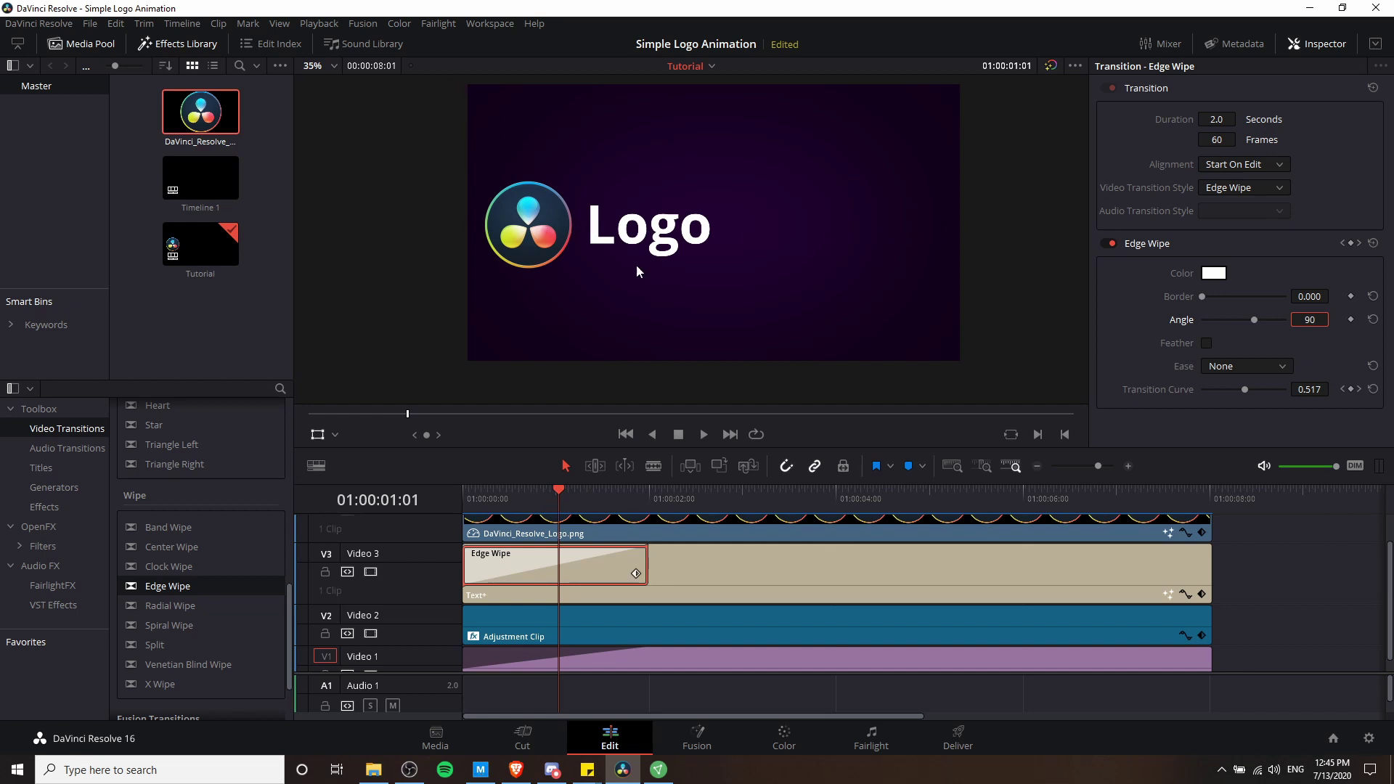
- Play the animation from the start to check the title's wipe against the background fade
{"action": "left_click_drag", "start_coordinate": [492, 496], "coordinate": [449, 517]}
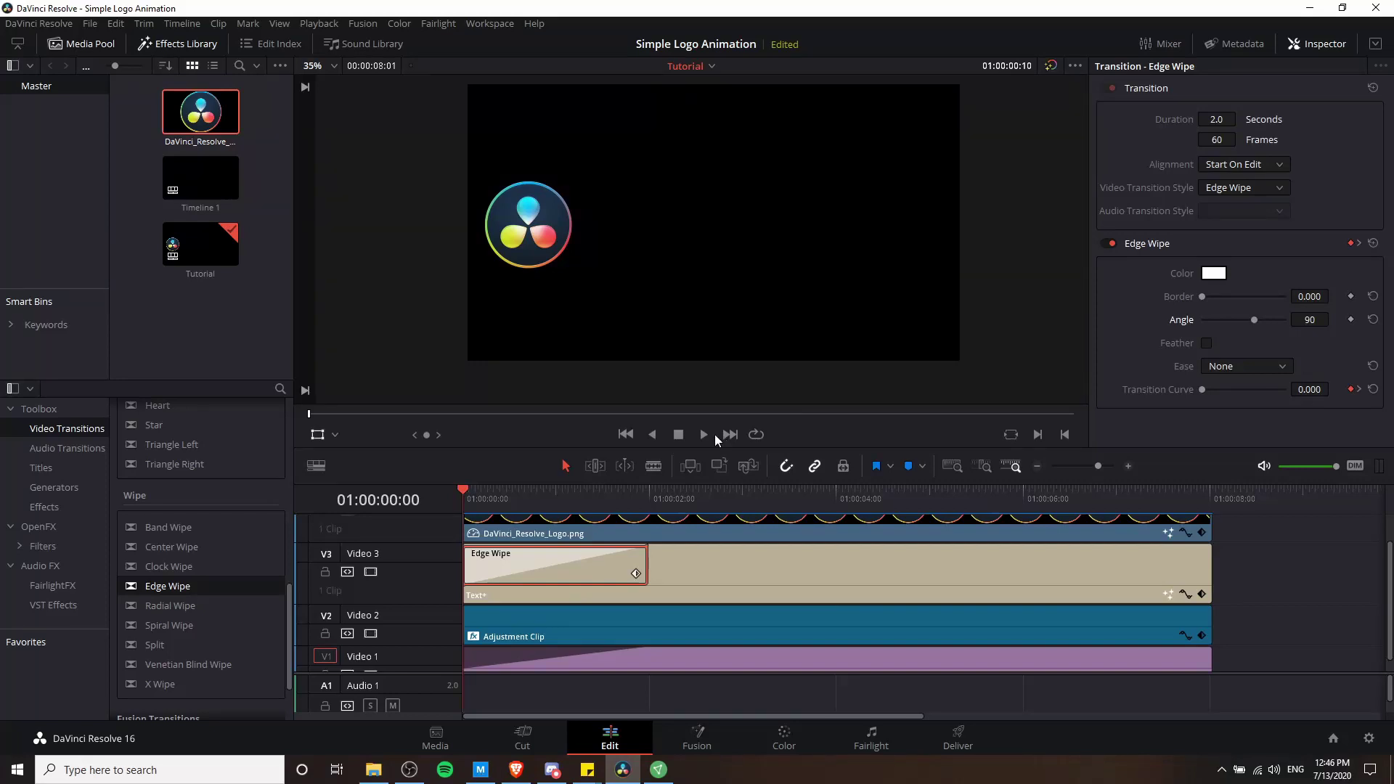
{"action": "left_click", "coordinate": [704, 435]}
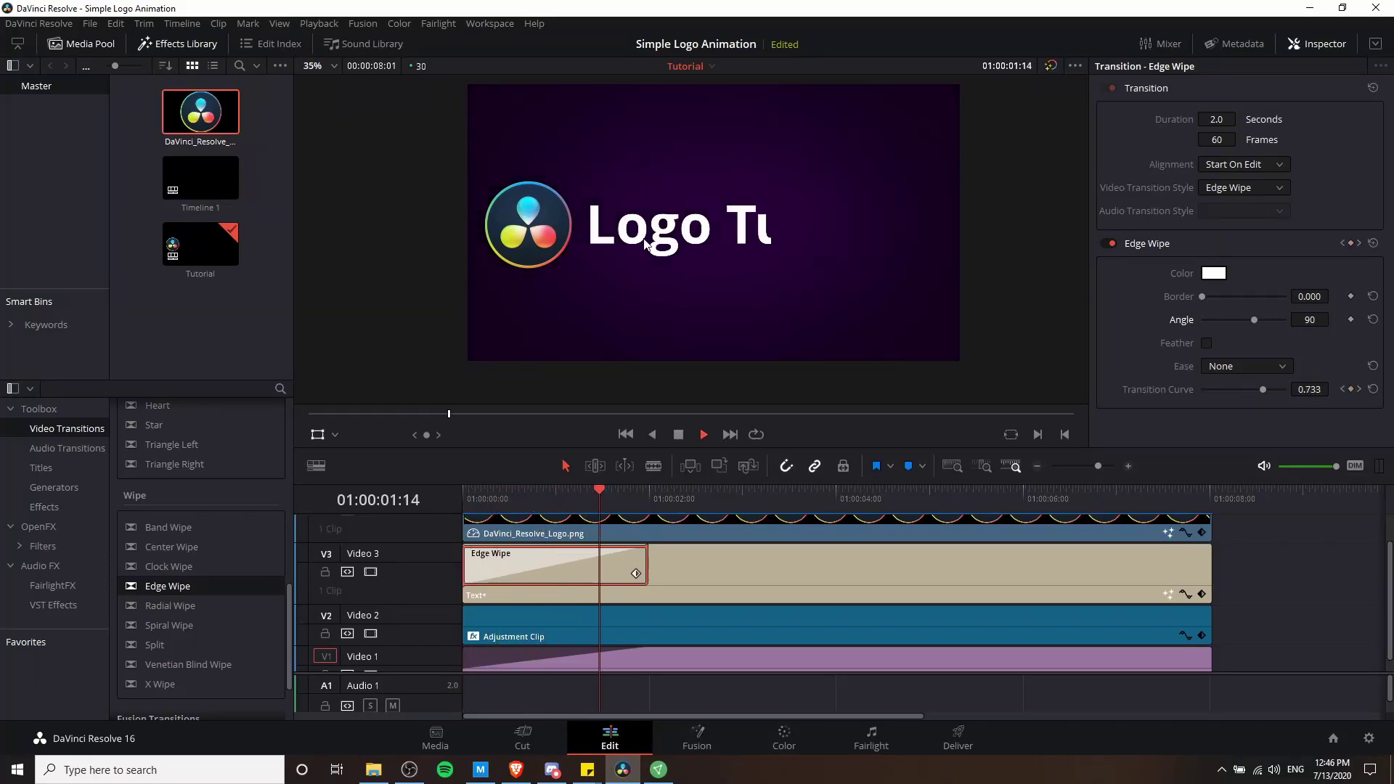
{"action": "left_click", "coordinate": [479, 495]}
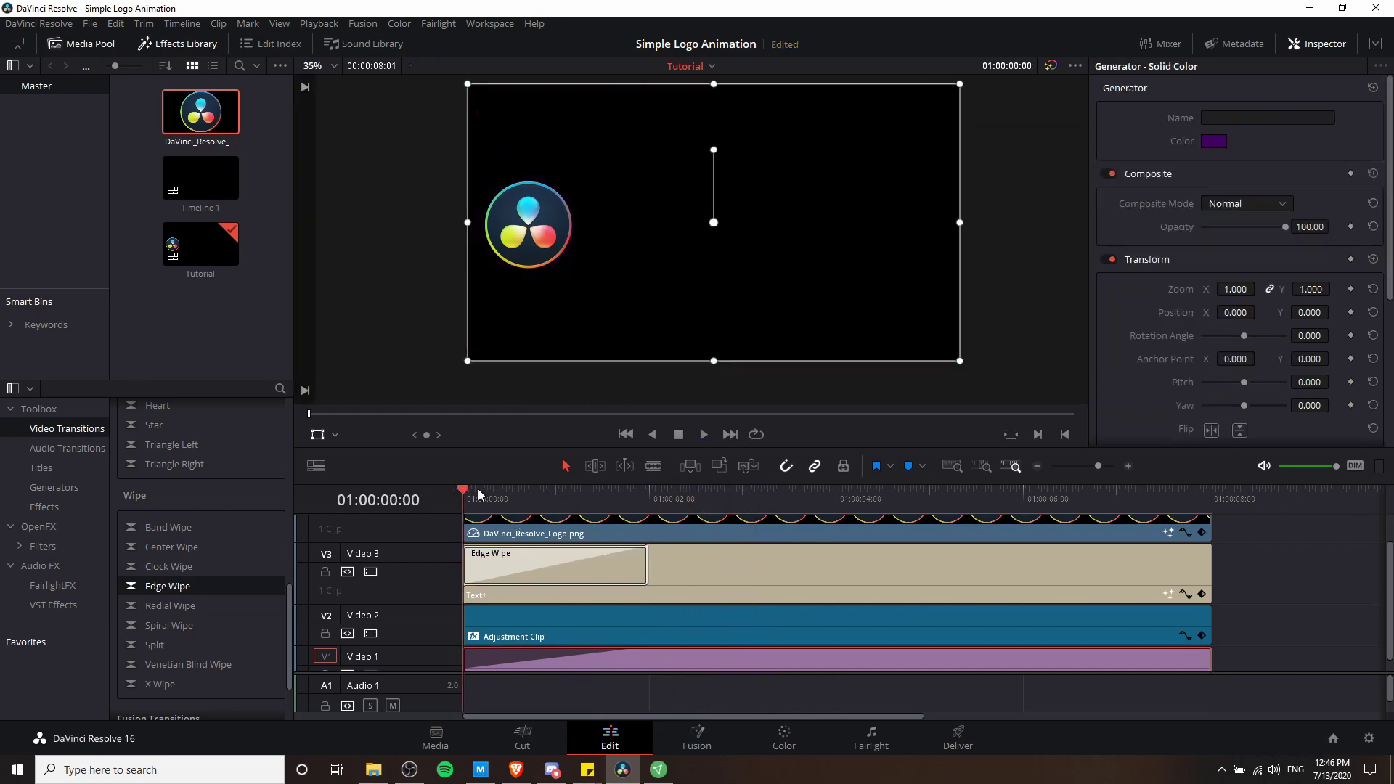
{"action": "mouse_move", "coordinate": [479, 496]}
{"action": "left_mouse_down"}
{"action": "mouse_move", "coordinate": [498, 498]}
{"action": "mouse_move", "coordinate": [454, 503]}
{"action": "left_mouse_up"}
{"action": "left_click", "coordinate": [713, 434]}
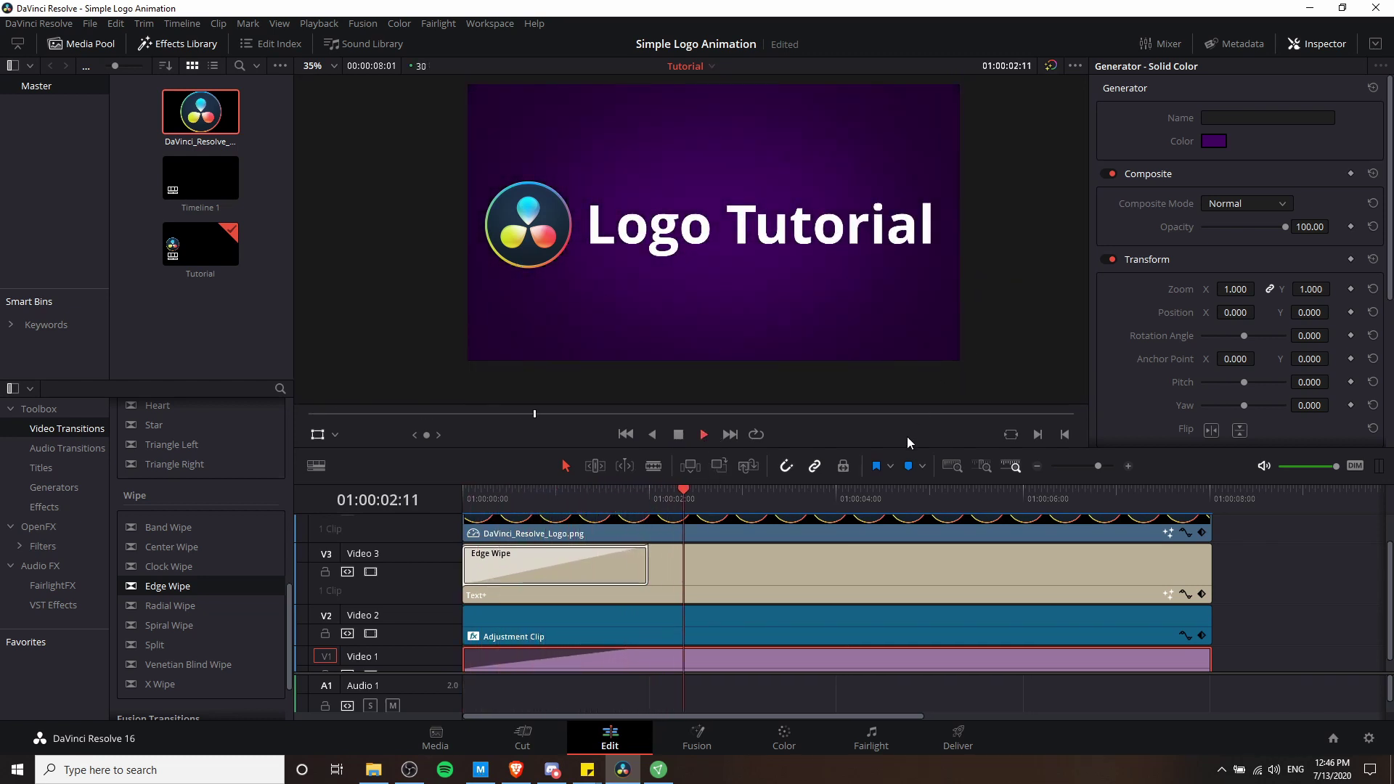
{"action": "key", "text": "space"}
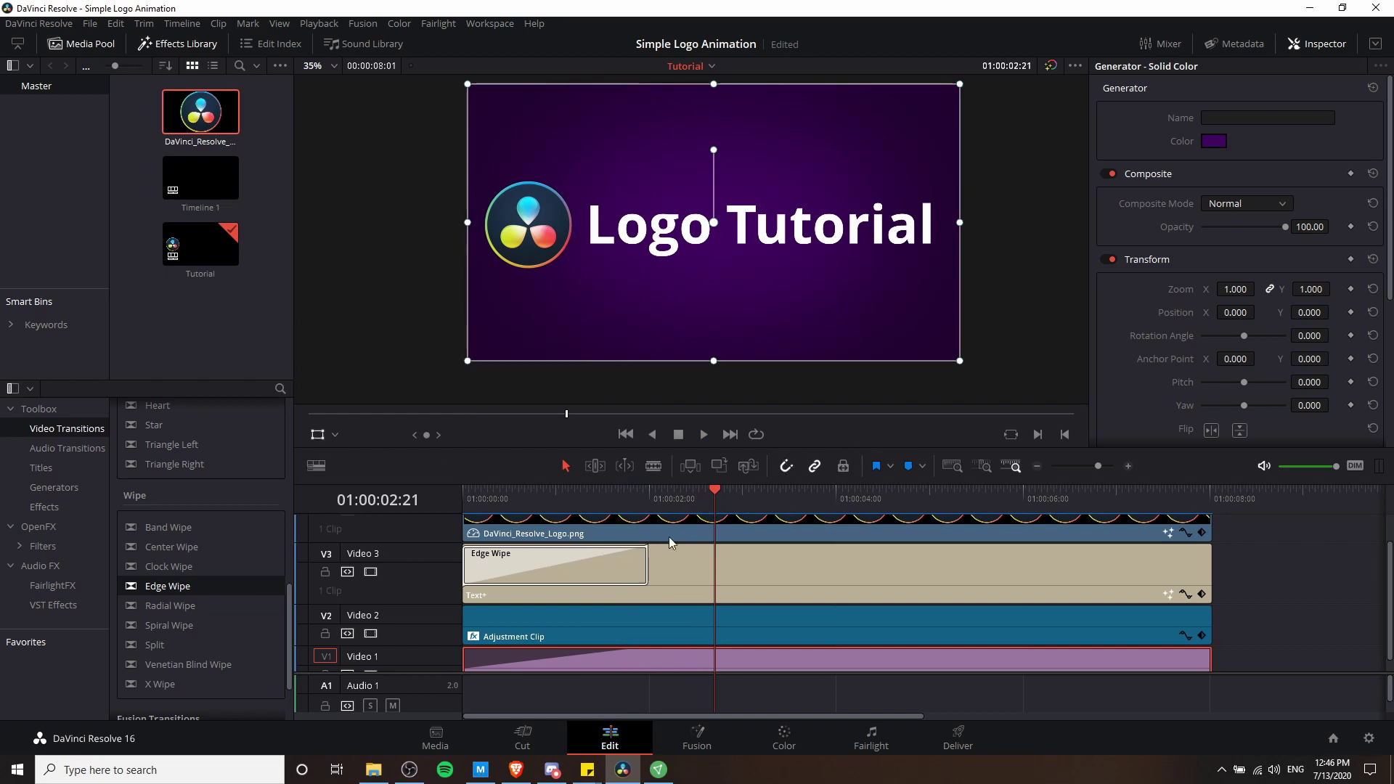
- Add keyframes to the logo's zoom, position, rotation angle, anchor point, pitch and yaw at 01:00:03:00
{"action": "scroll", "coordinate": [668, 537], "scroll_direction": "up", "scroll_amount": 2}
{"action": "left_click", "coordinate": [712, 557]}
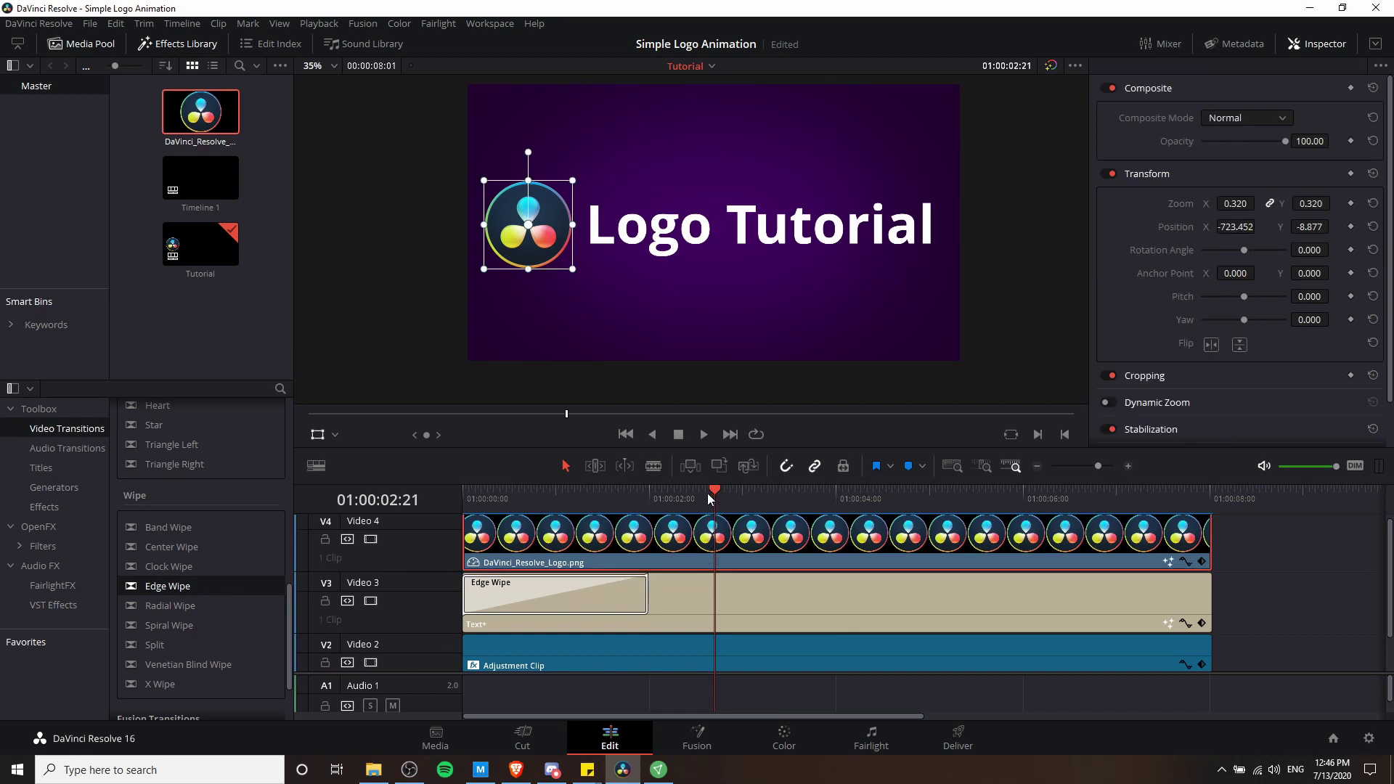
{"action": "left_click", "coordinate": [741, 491]}
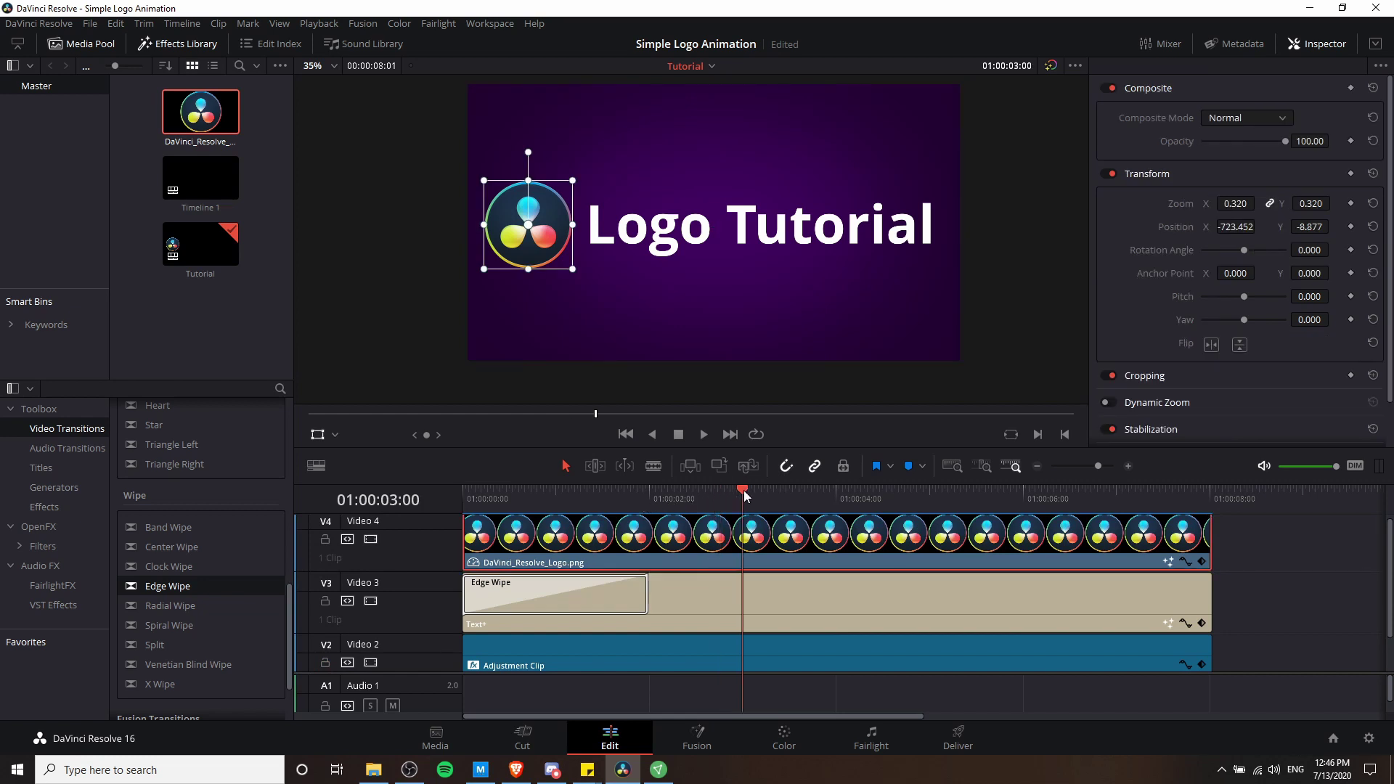
{"action": "left_click", "coordinate": [1350, 204]}
{"action": "left_click", "coordinate": [1350, 227]}
{"action": "left_click", "coordinate": [1350, 250]}
{"action": "left_click", "coordinate": [1350, 272]}
{"action": "left_click", "coordinate": [1351, 296]}
{"action": "left_click", "coordinate": [1351, 319]}
- At the start of the timeline, move the logo up in the frame to about X -723.452, Y 319.670
{"action": "key", "text": "Home"}
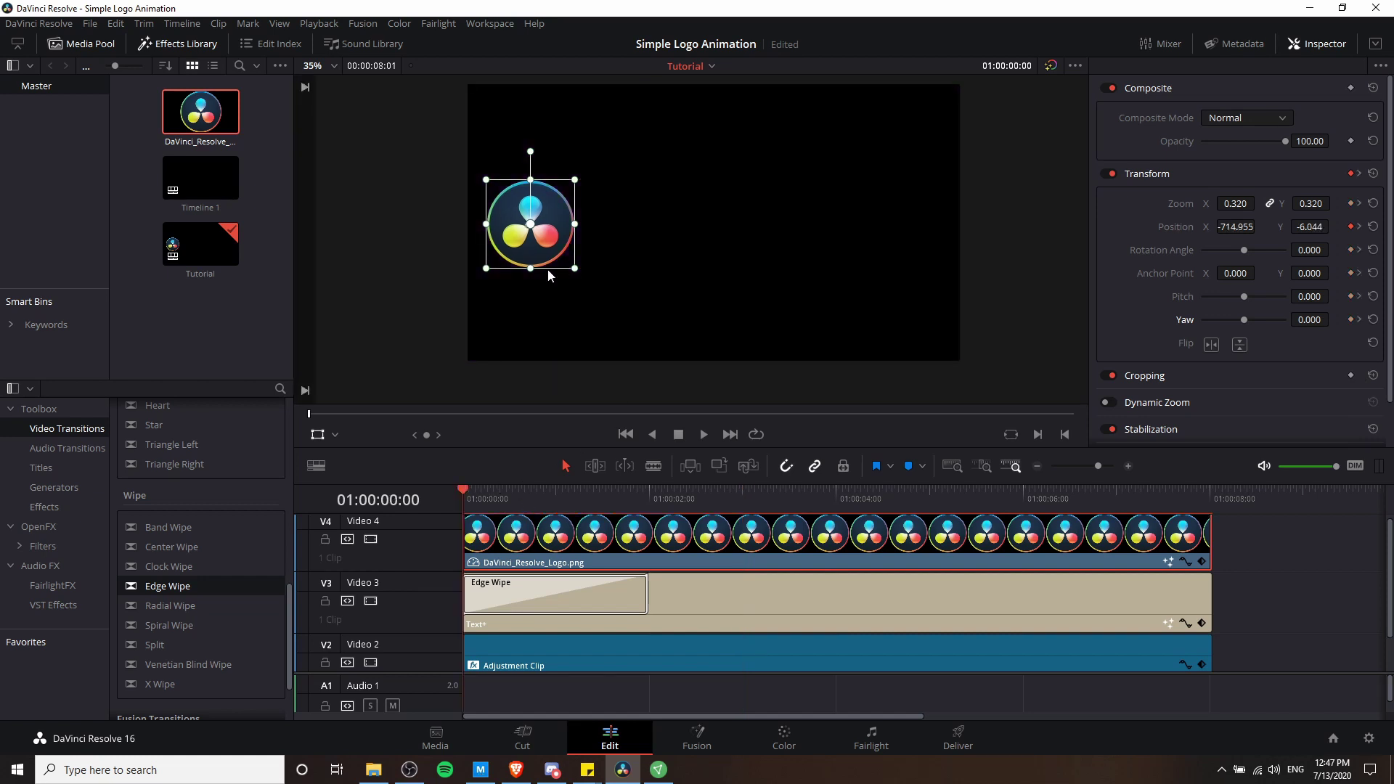
{"action": "left_click_drag", "start_coordinate": [556, 234], "coordinate": [546, 163]}
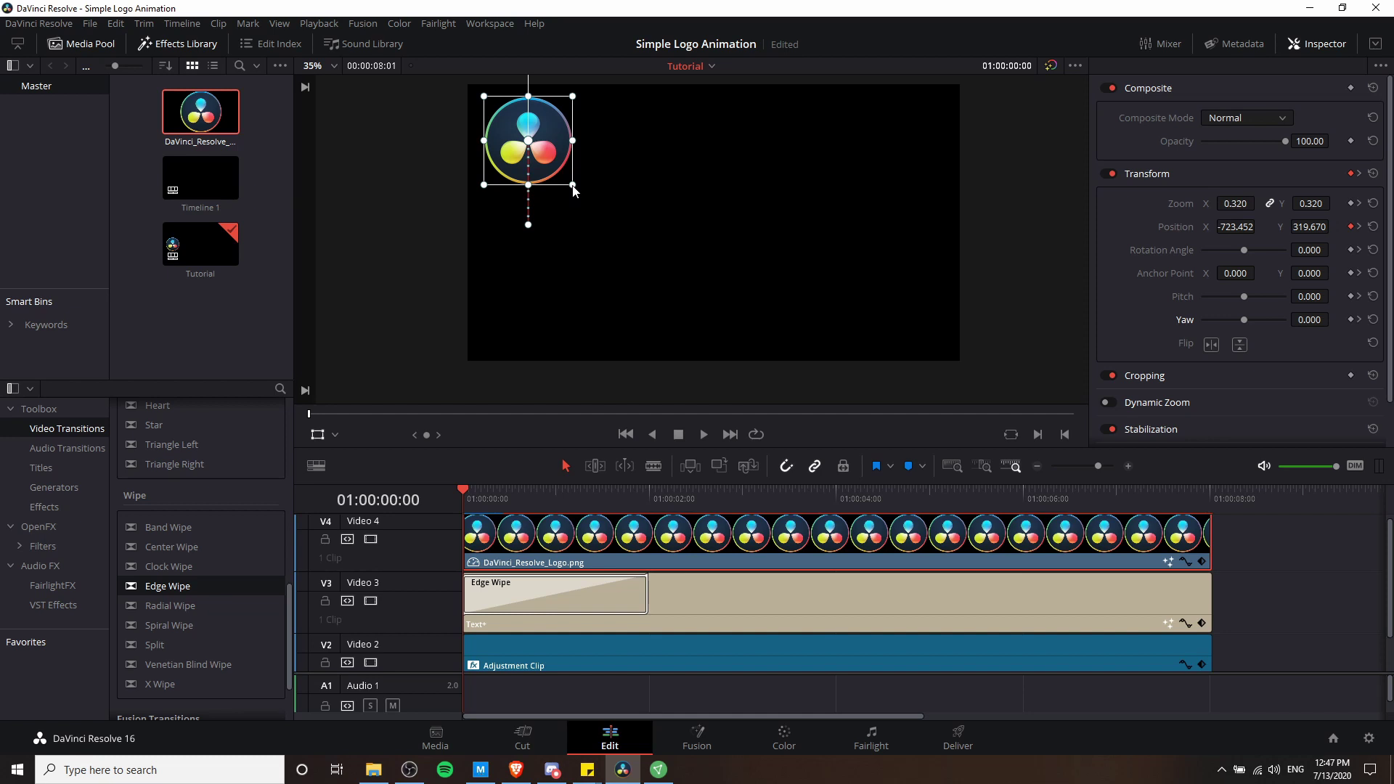
- Scale the logo down to a zoom of 0.013 at the start of the timeline and play the animation
{"action": "left_click_drag", "start_coordinate": [572, 185], "coordinate": [531, 147]}
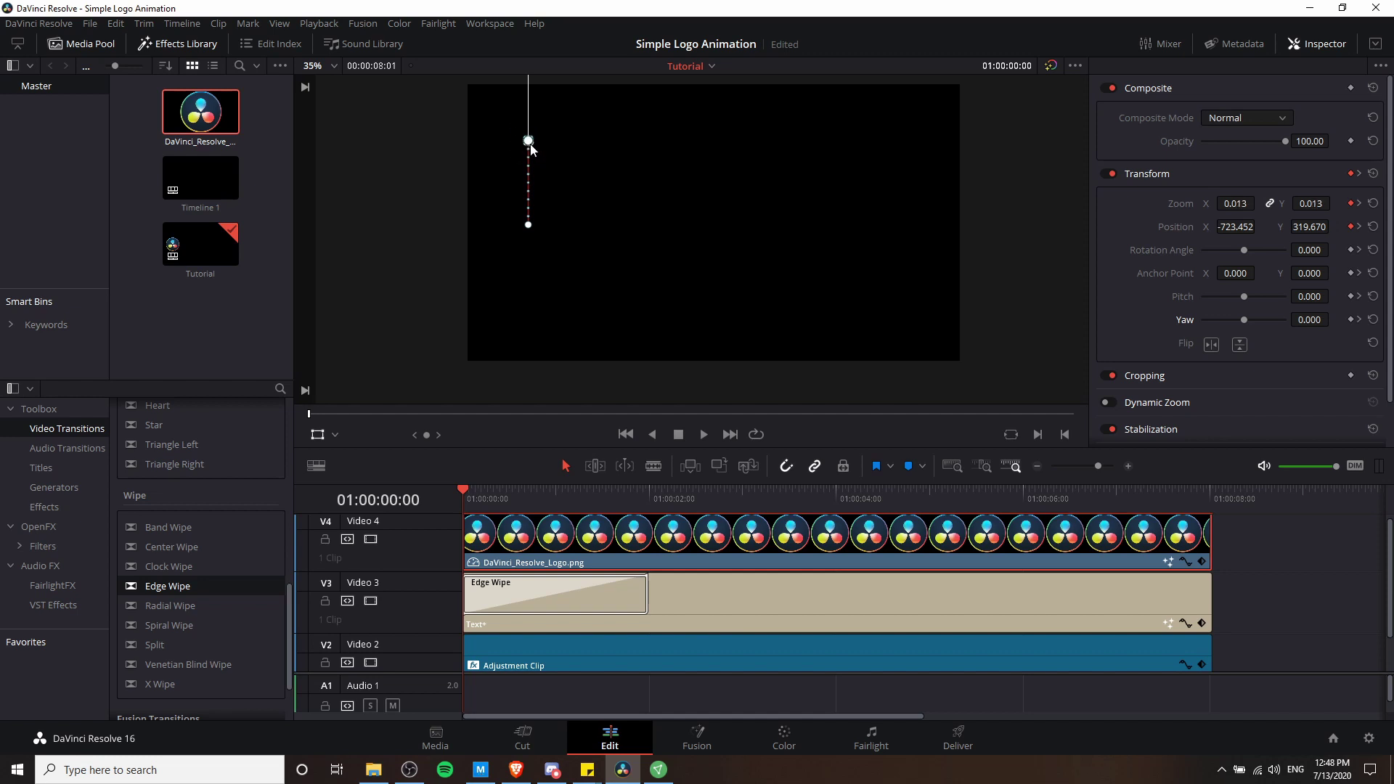
{"action": "key", "text": "space"}
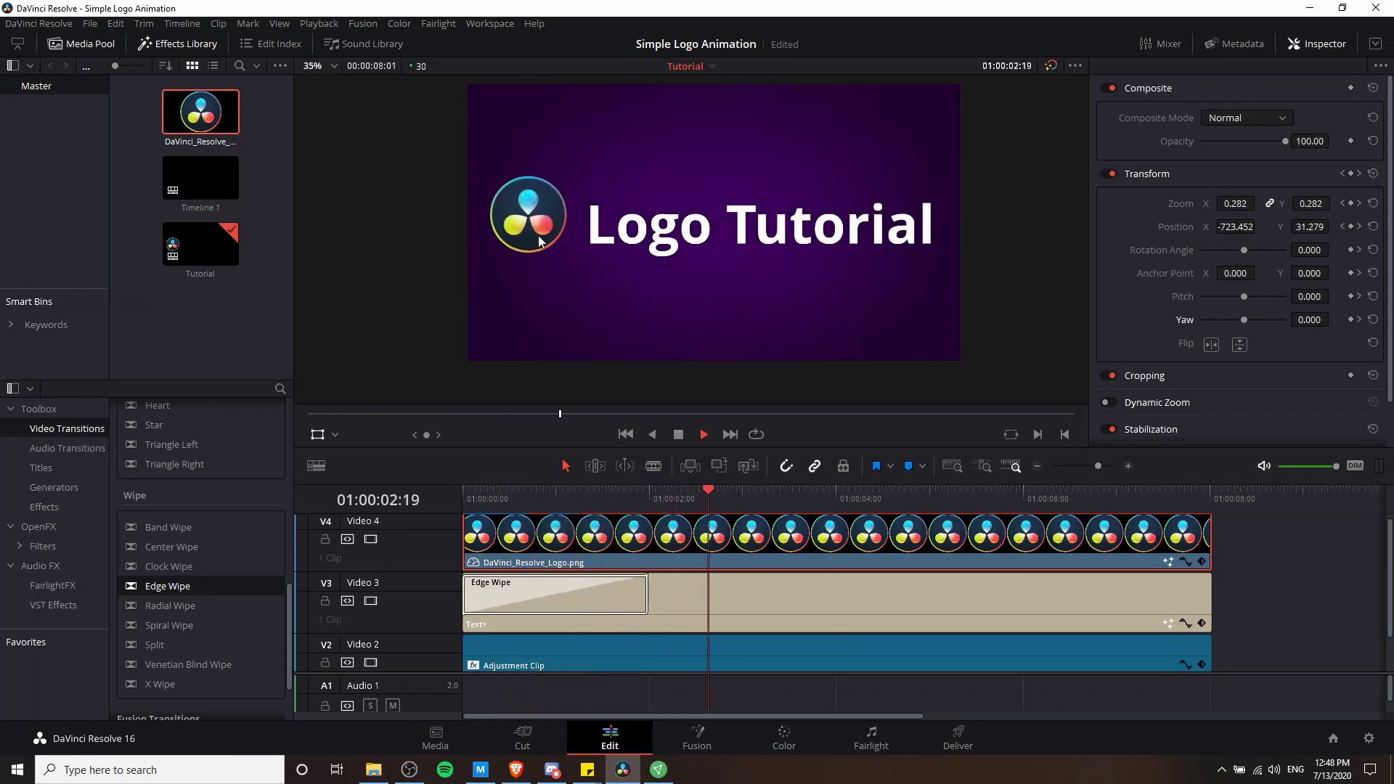
{"action": "key", "text": "Home"}
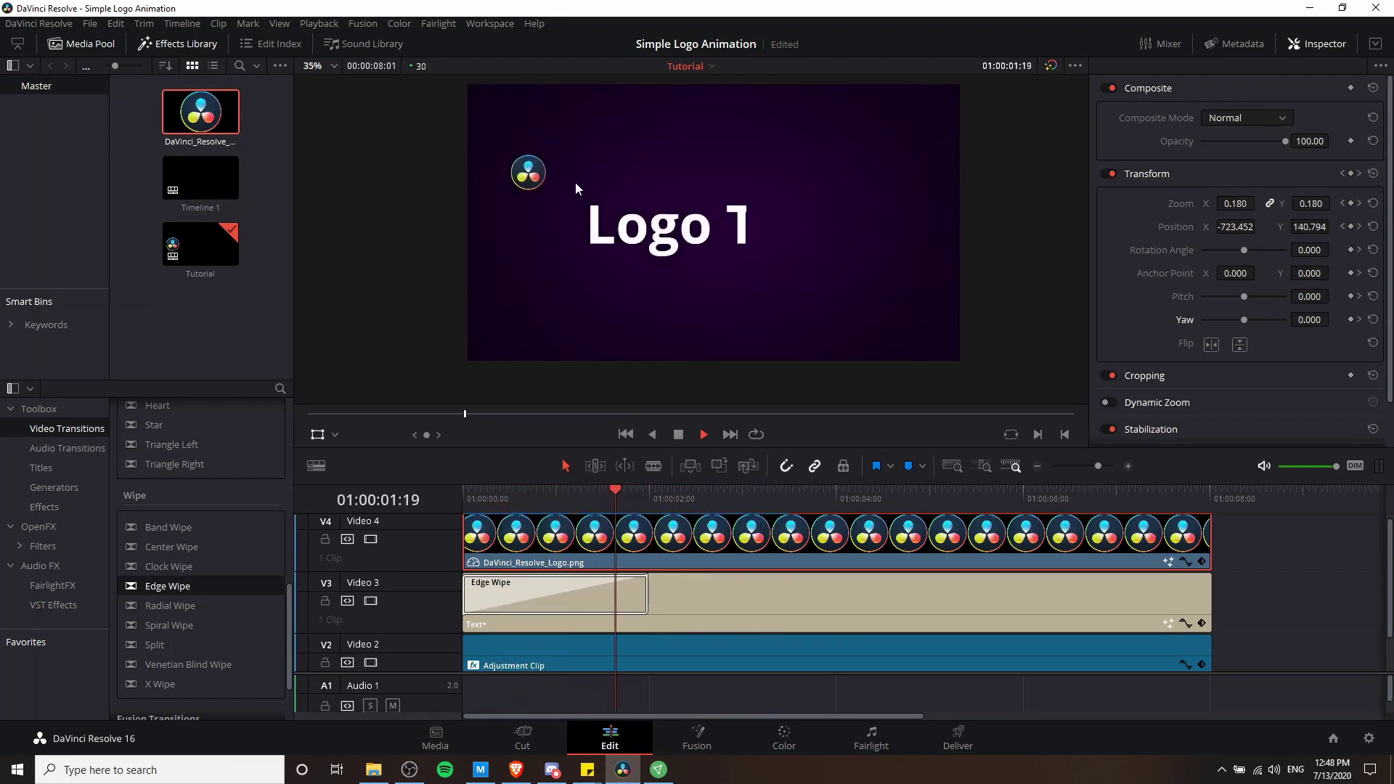
{"action": "key", "text": "space"}
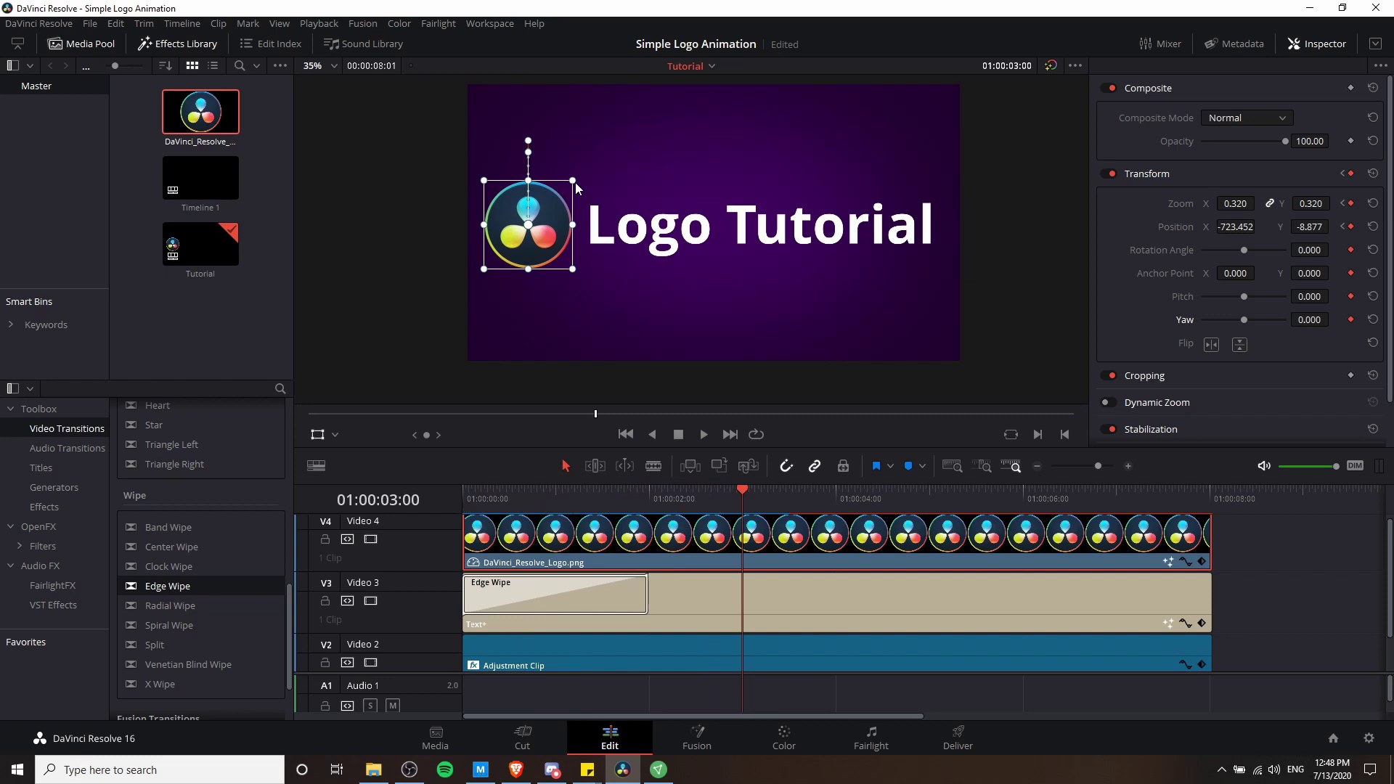
- At 01:00:01:15, move the logo across the frame to about X 757.838, Y -37.200 and play back the motion
{"action": "left_click_drag", "start_coordinate": [508, 492], "coordinate": [604, 510]}
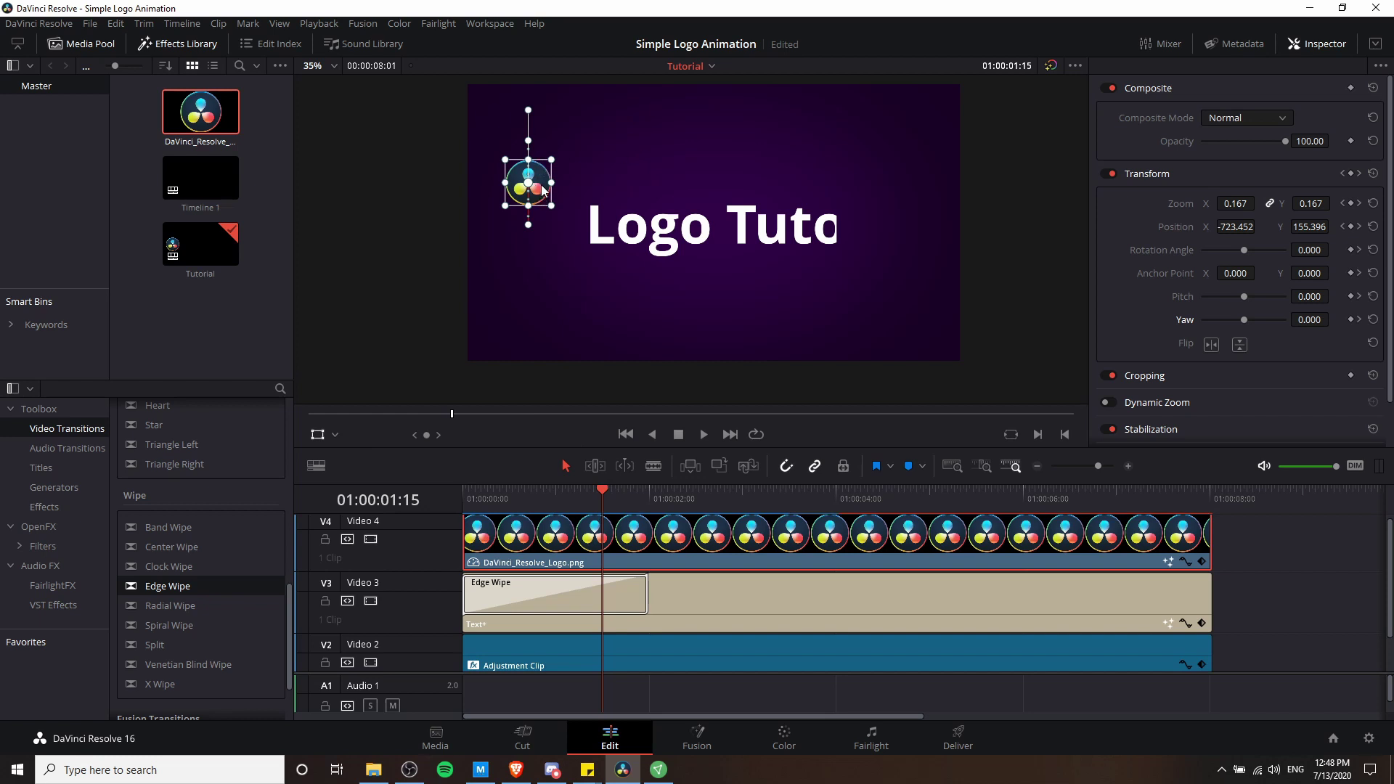
{"action": "left_click_drag", "start_coordinate": [542, 189], "coordinate": [923, 239]}
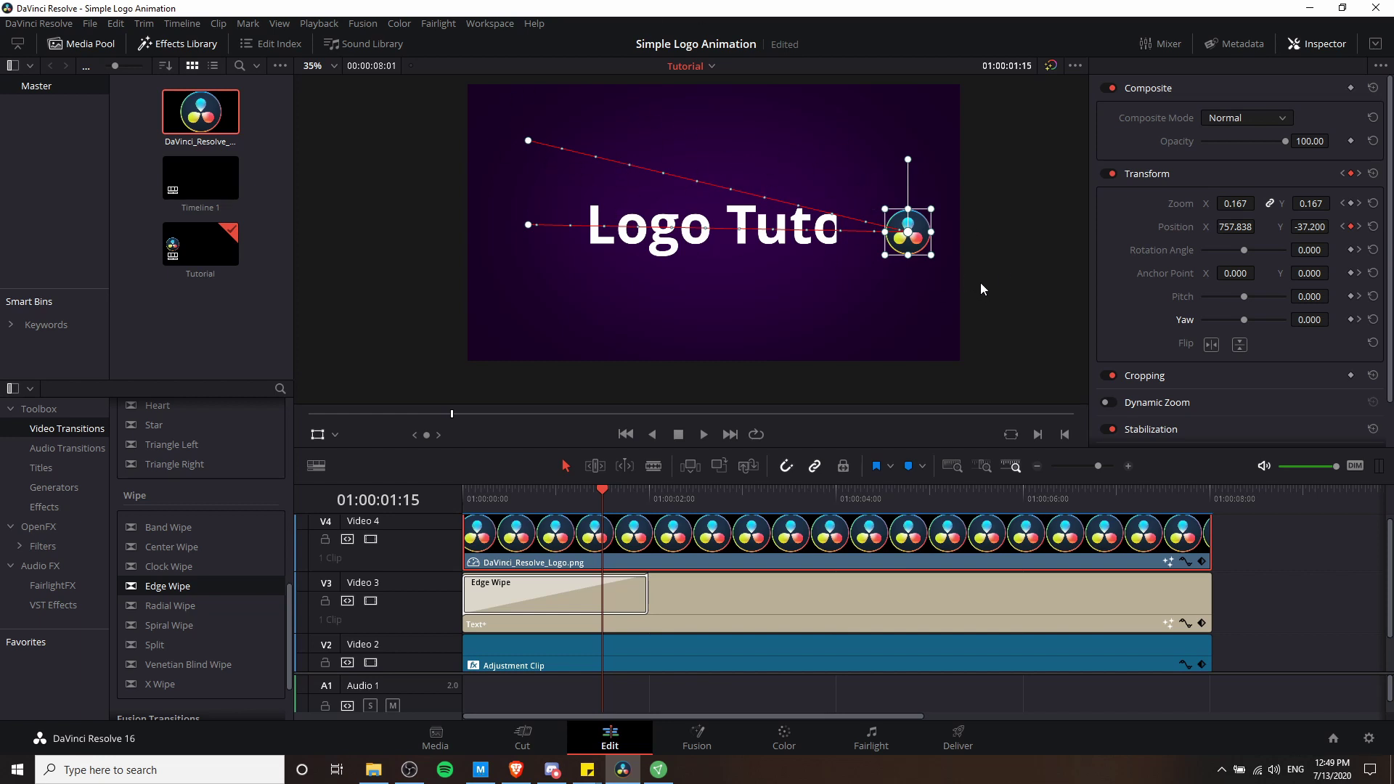
{"action": "key", "text": "Home"}
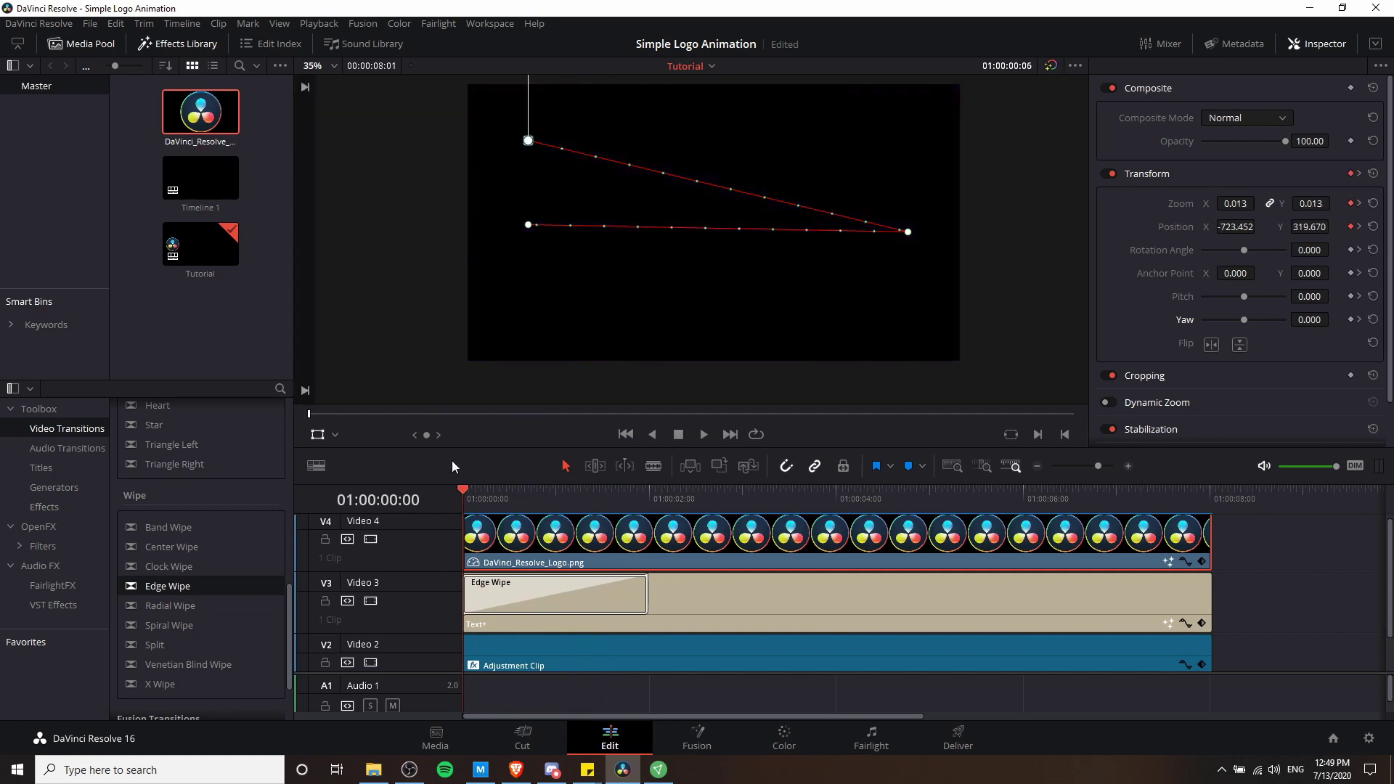
{"action": "key", "text": "space"}
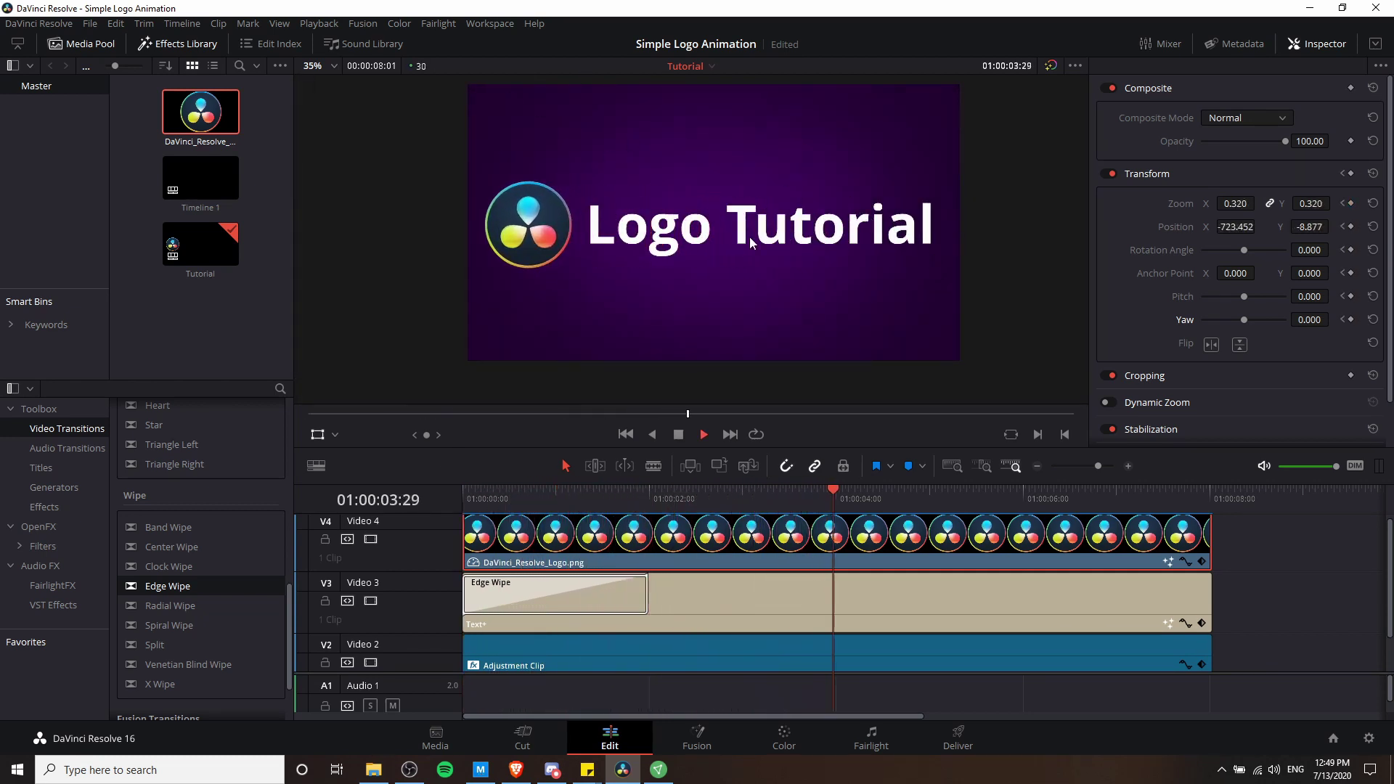
{"action": "key", "text": "space"}
- At 01:00:02:10, move the logo below its final spot to about X -722.193, Y -338.682 and step through the keyframes
{"action": "left_click", "coordinate": [570, 496]}
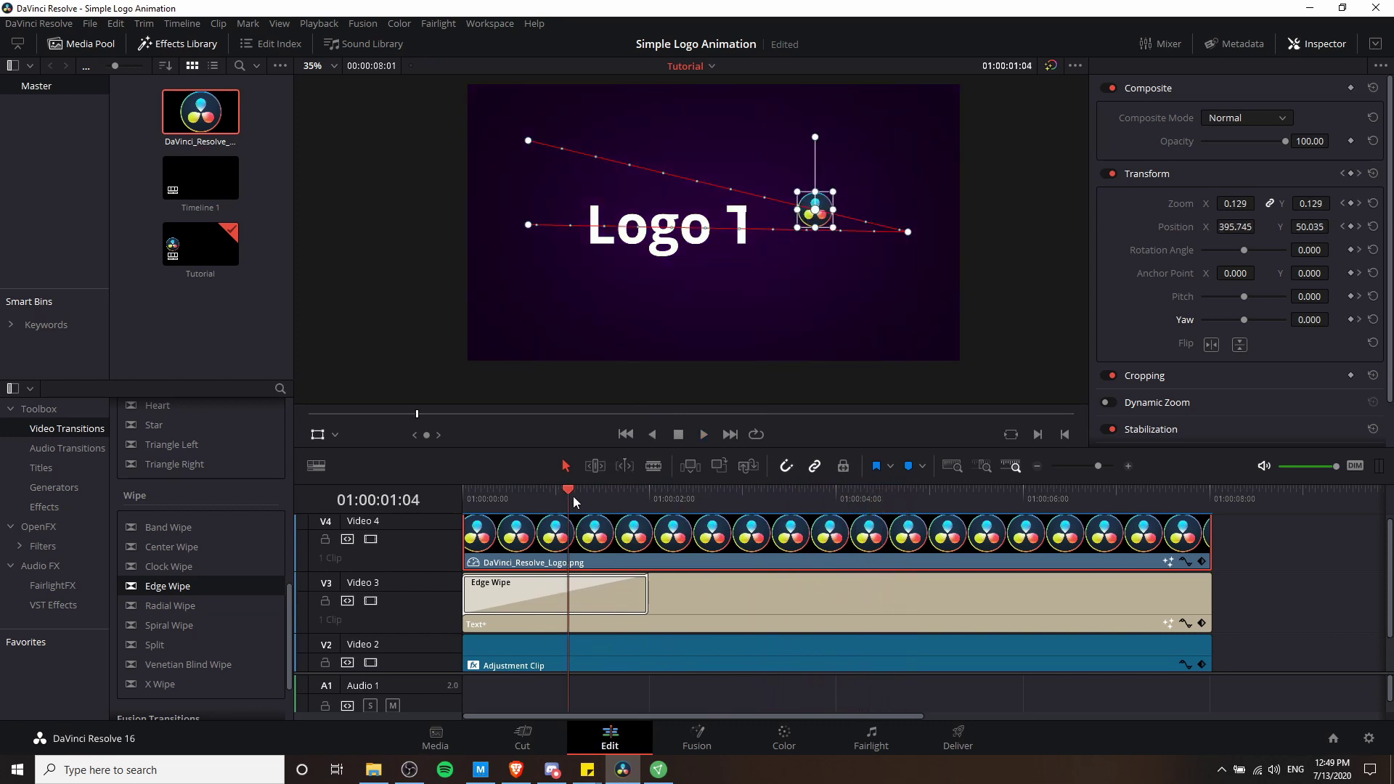
{"action": "left_click_drag", "start_coordinate": [573, 499], "coordinate": [680, 495]}
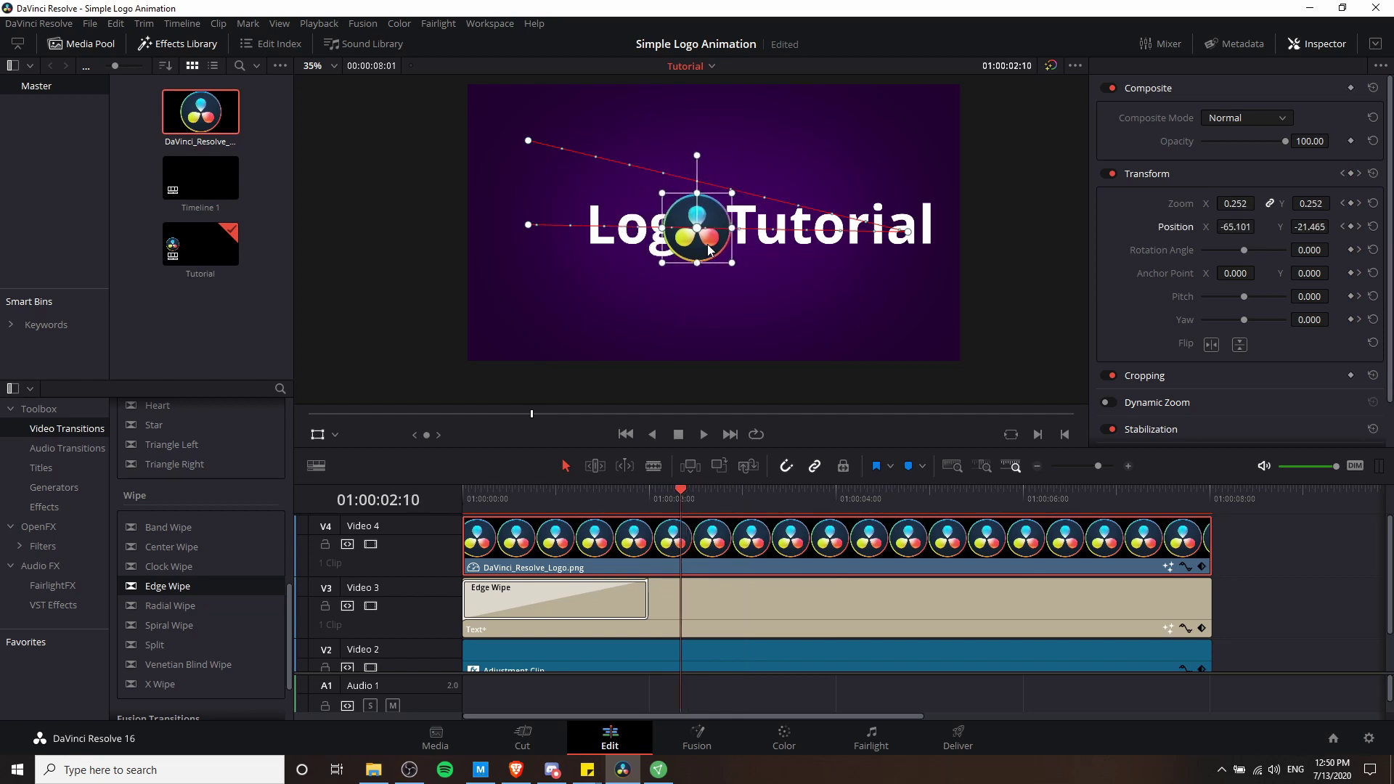
{"action": "left_click_drag", "start_coordinate": [707, 246], "coordinate": [597, 330]}
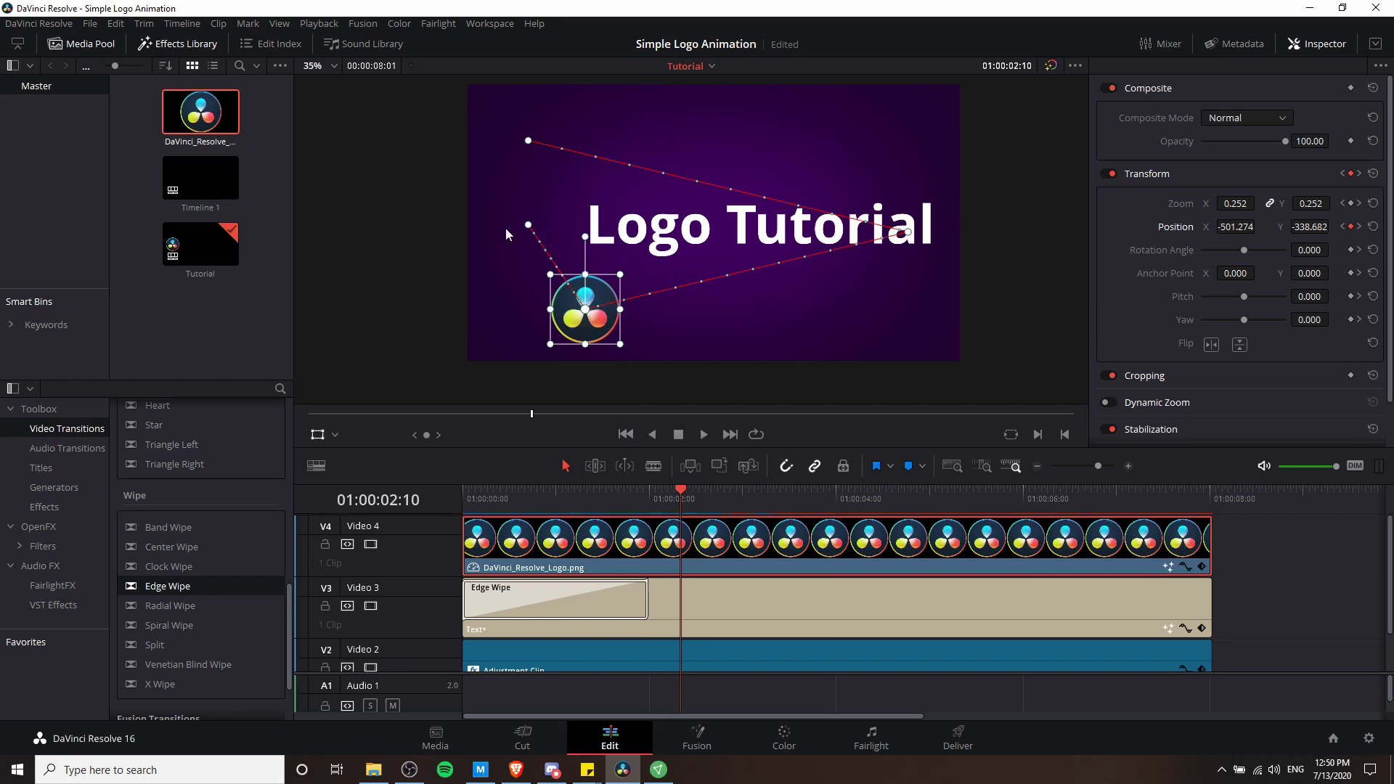
{"action": "left_click_drag", "start_coordinate": [605, 325], "coordinate": [548, 327]}
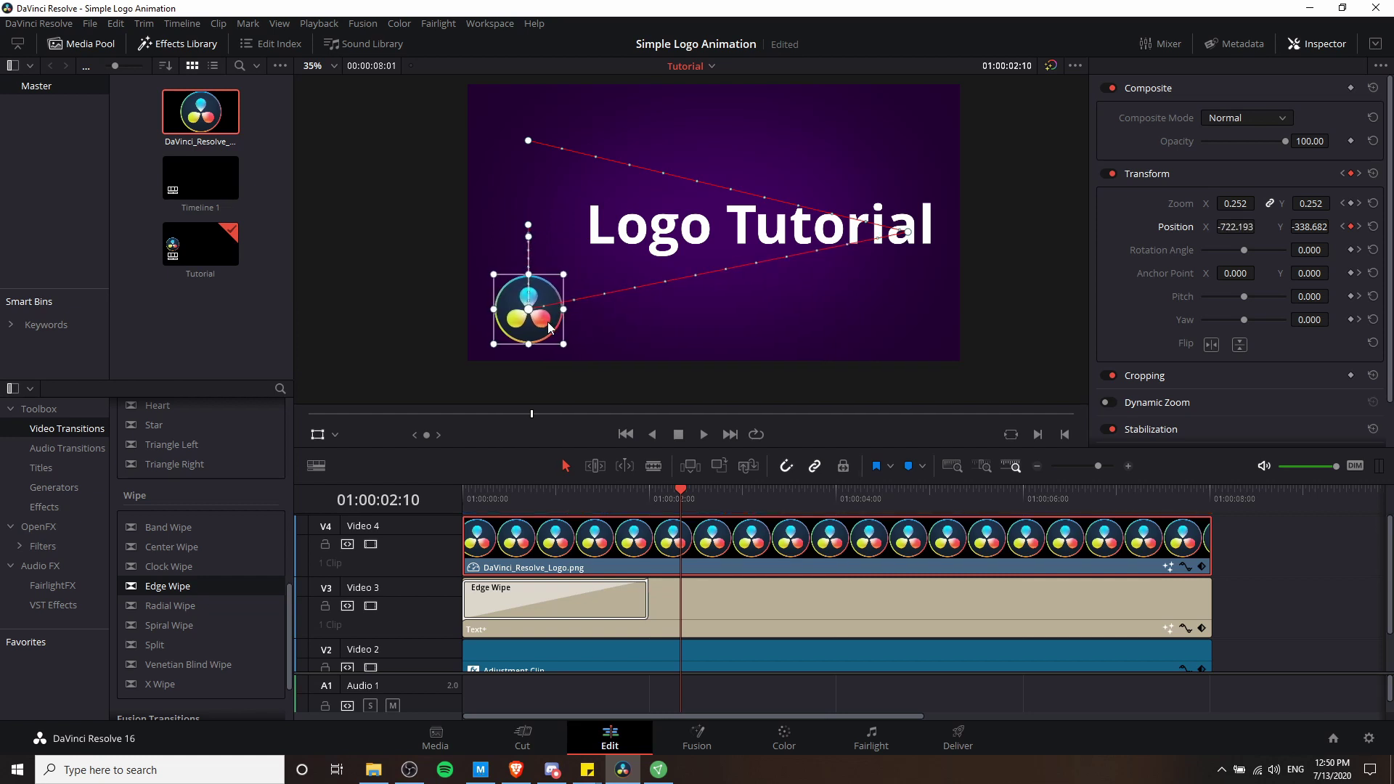
{"action": "key", "text": "["}
{"action": "key", "text": "]"}
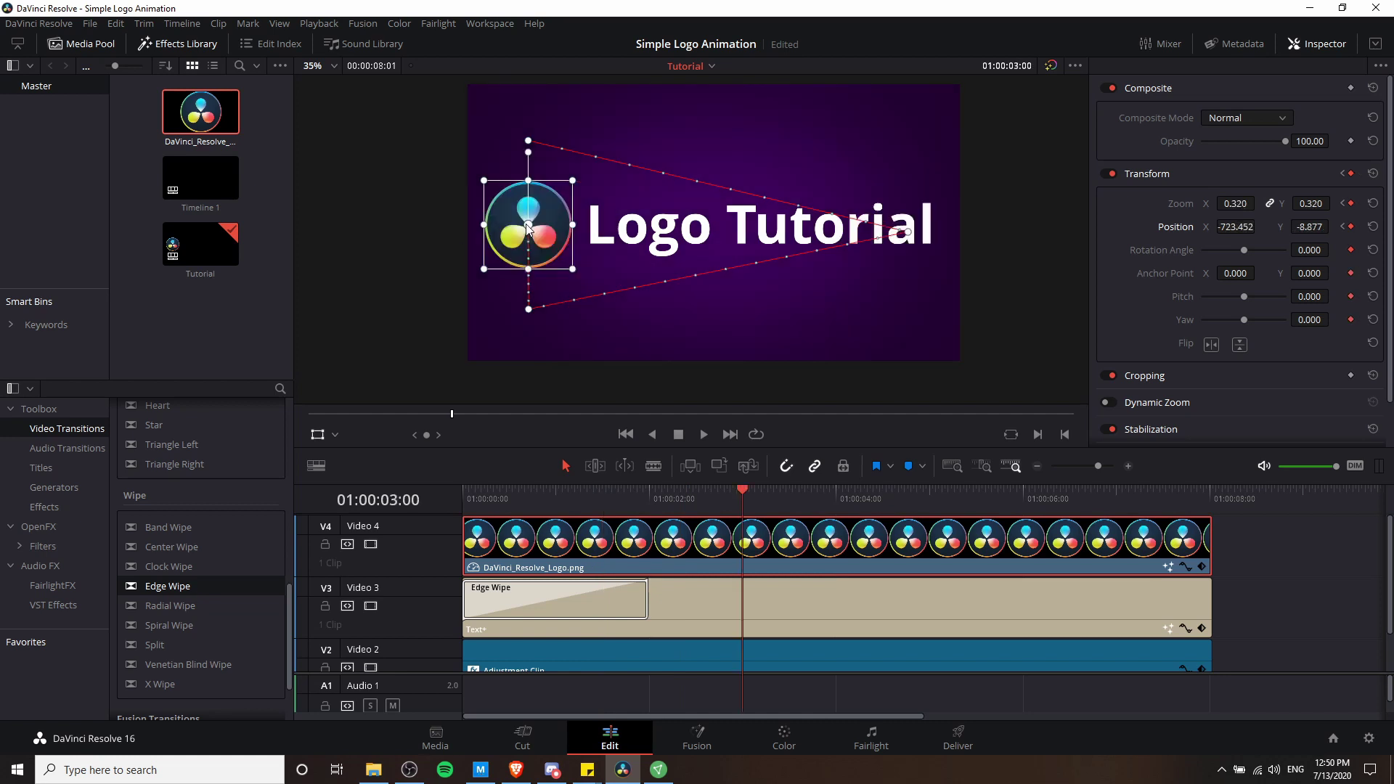
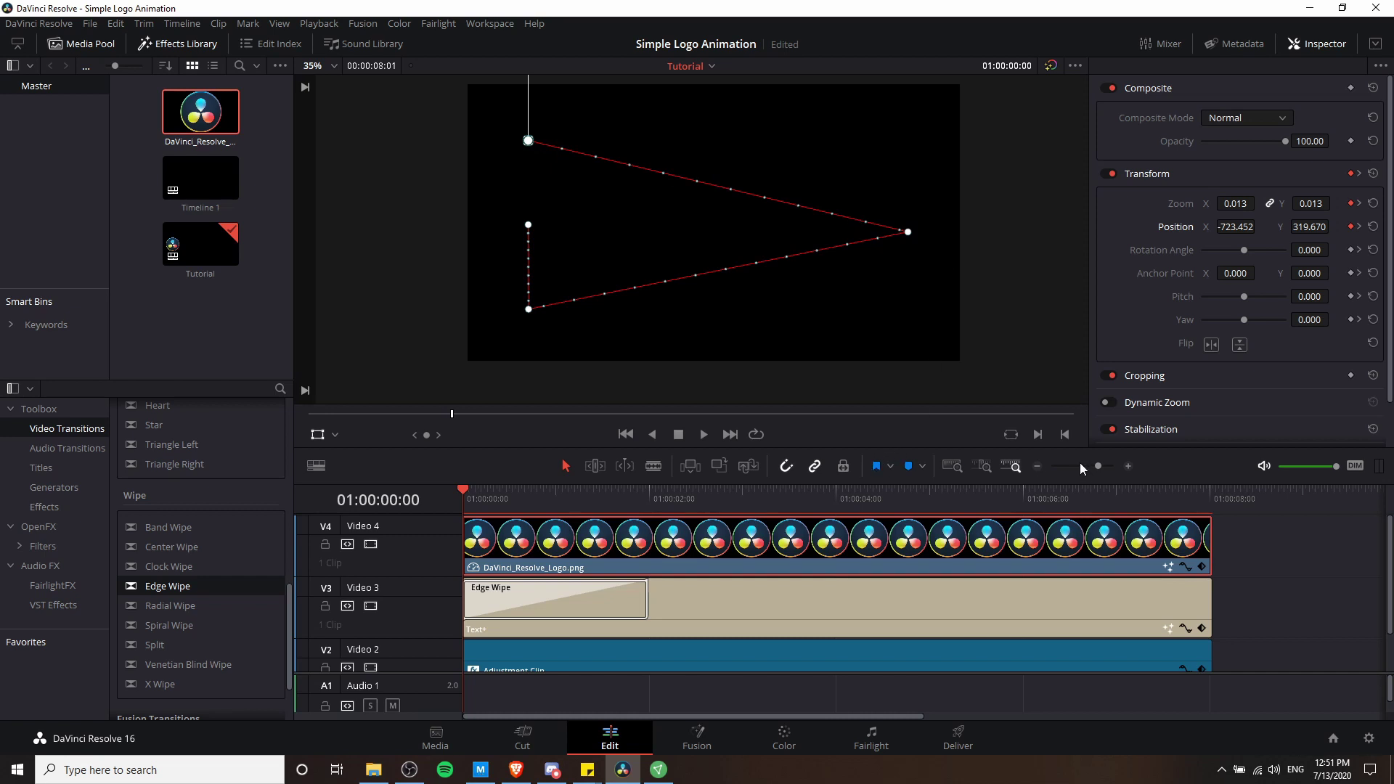
- Open the logo clip's curve editor beneath it in the timeline and examine the Position X curve and the available curve parameters
{"action": "left_click", "coordinate": [1184, 566]}
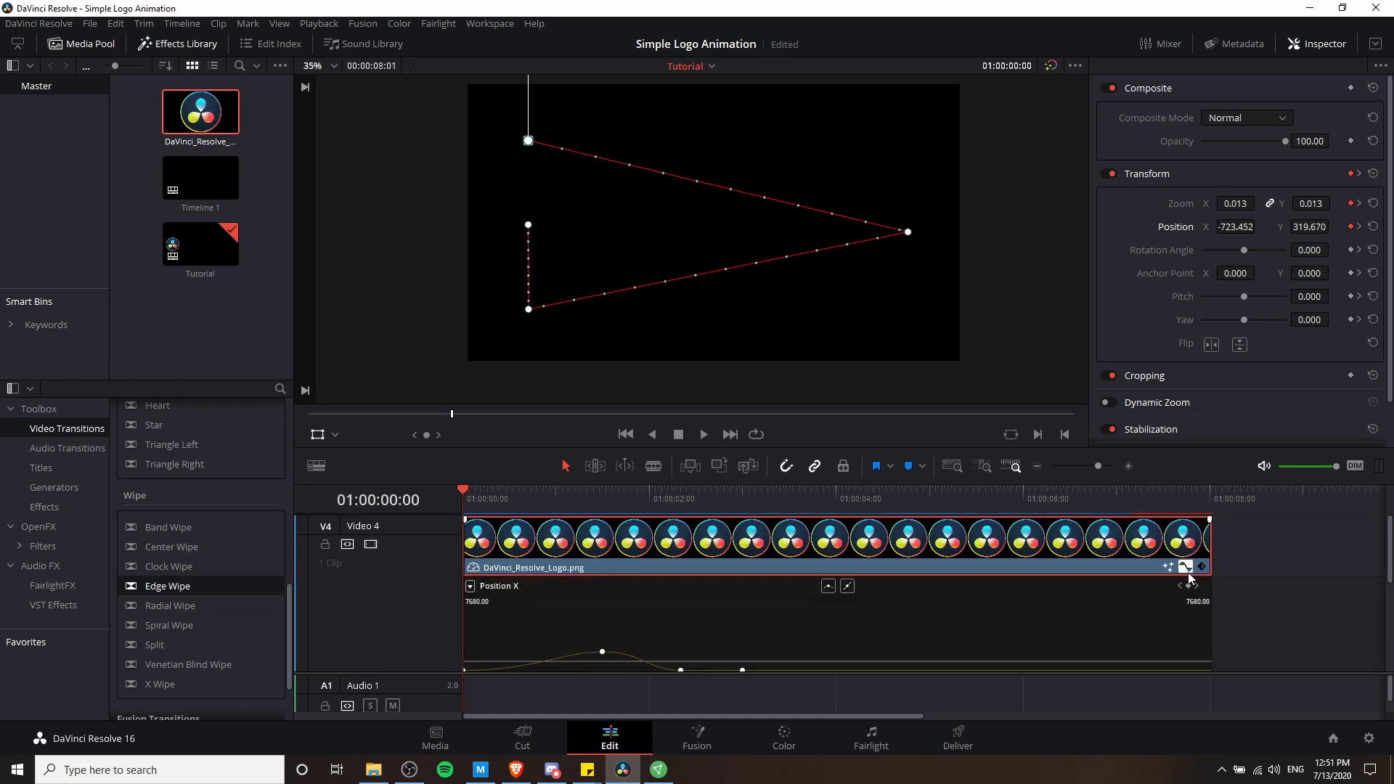
{"action": "scroll", "coordinate": [1246, 628], "scroll_direction": "down", "scroll_amount": 2}
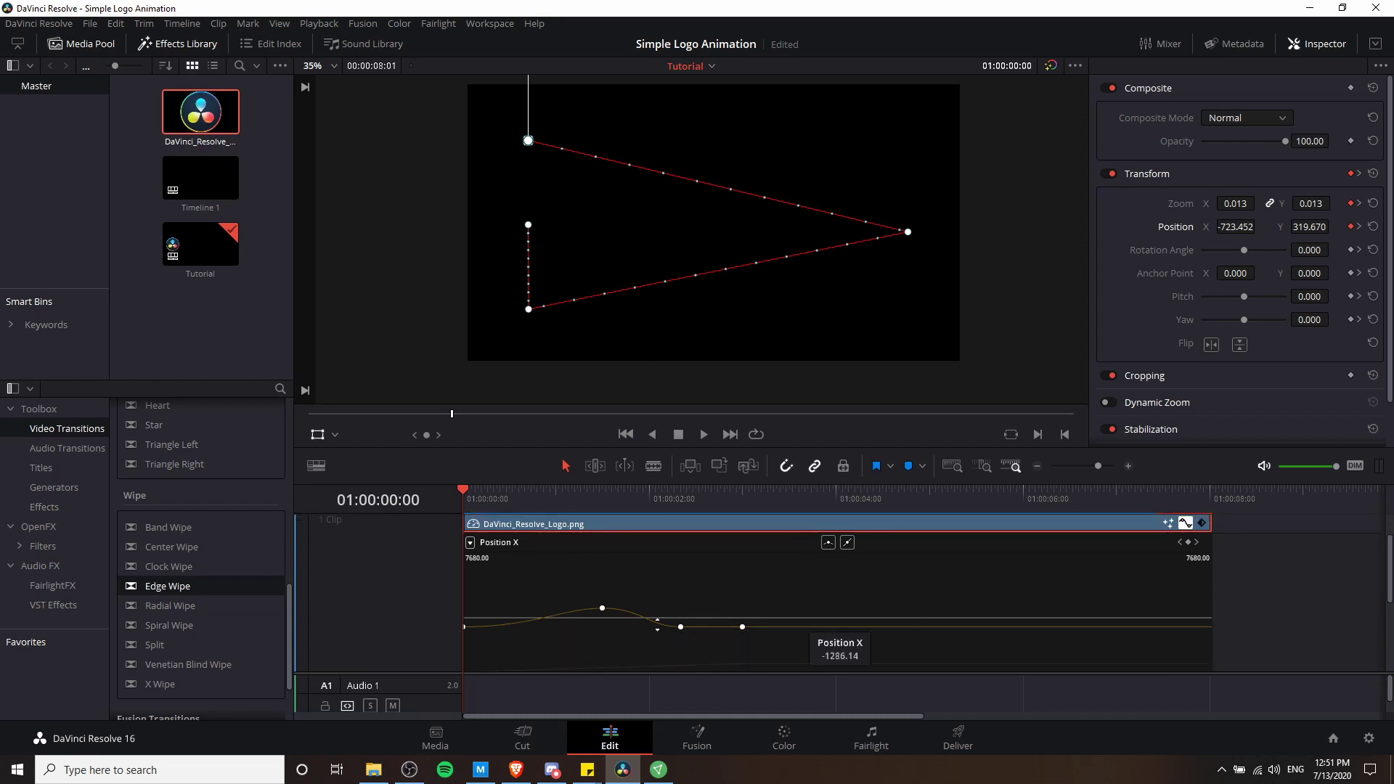
{"action": "scroll", "coordinate": [495, 551], "scroll_direction": "down", "scroll_amount": 1}
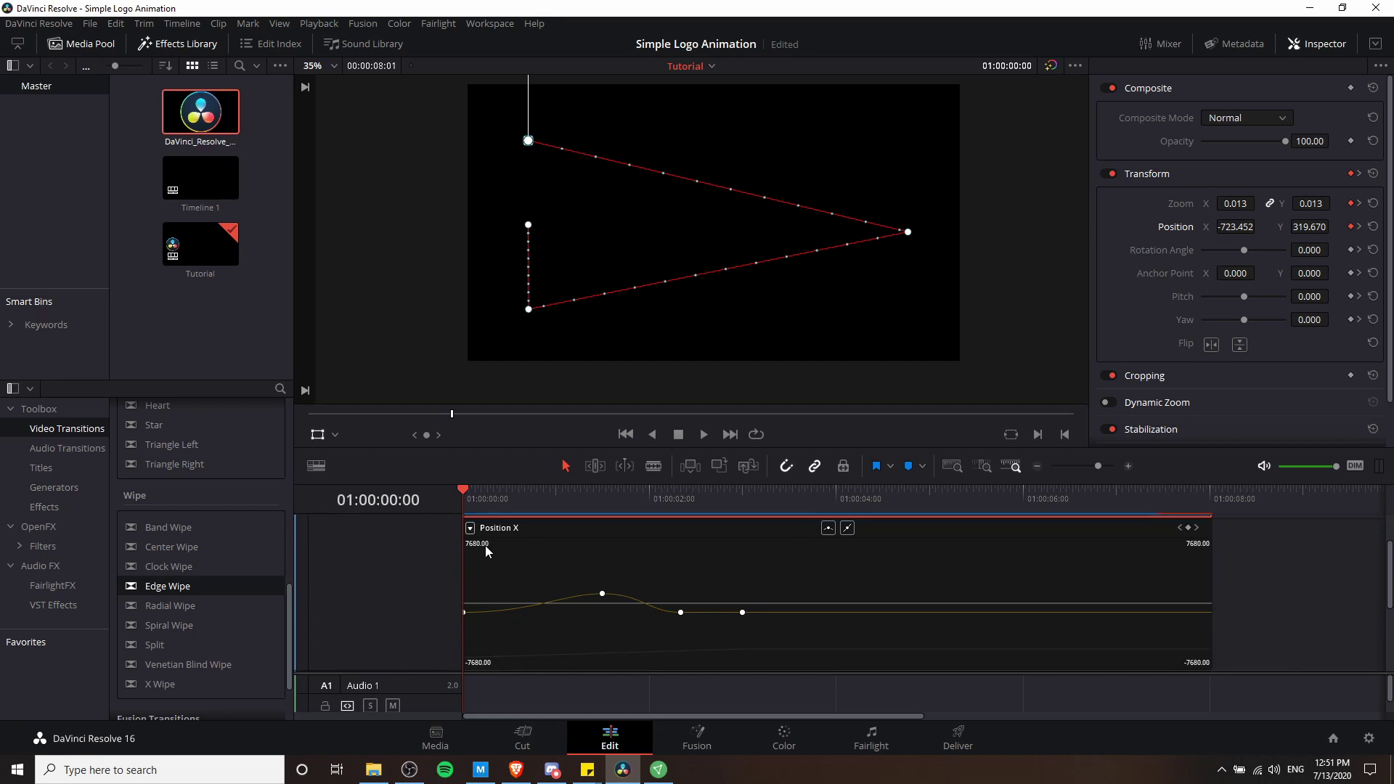
{"action": "left_click", "coordinate": [470, 527]}
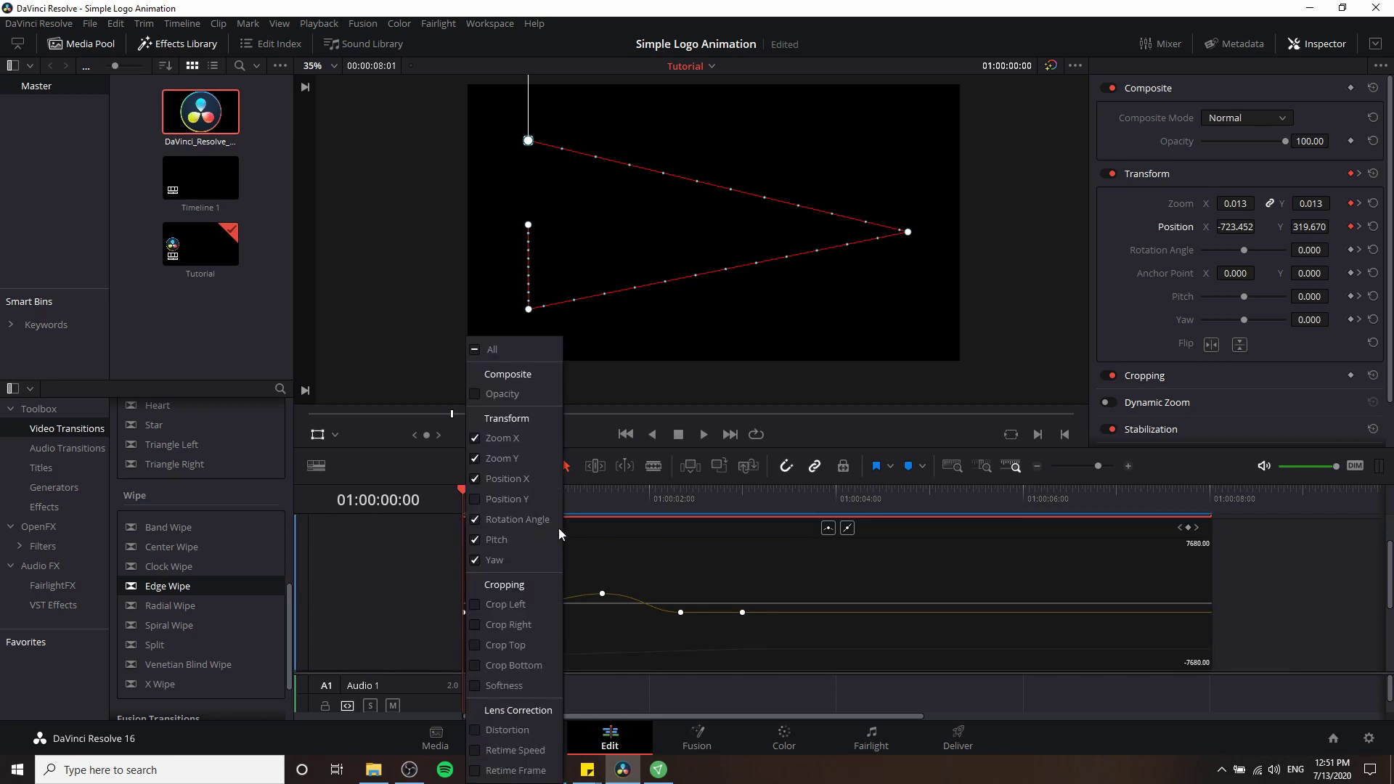
{"action": "left_click", "coordinate": [608, 553]}
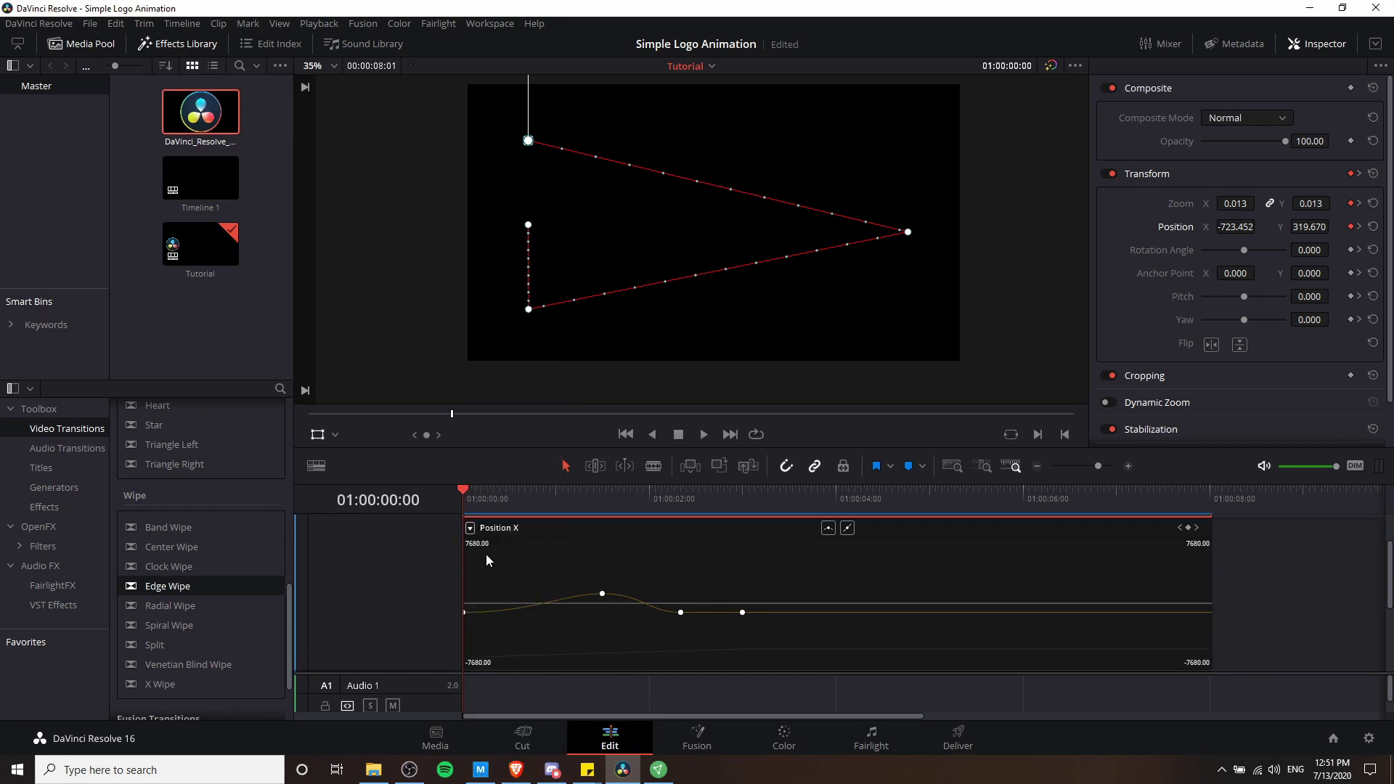
{"action": "left_click", "coordinate": [601, 593]}
{"action": "scroll", "coordinate": [485, 568], "scroll_direction": "up", "scroll_amount": 2}
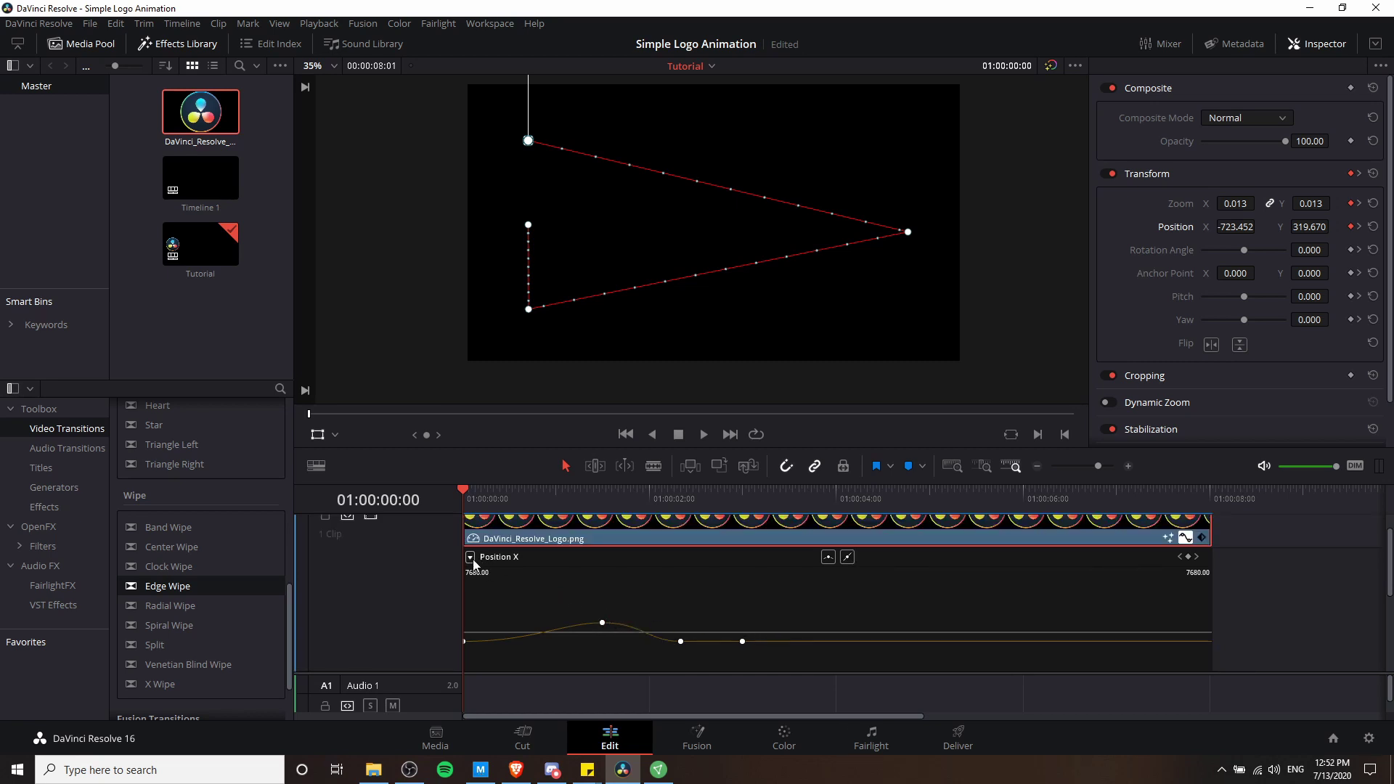
- Limit the logo clip's displayed curves to Position X and Position Y, removing zoom, rotation angle, pitch and yaw
{"action": "left_click", "coordinate": [471, 557]}
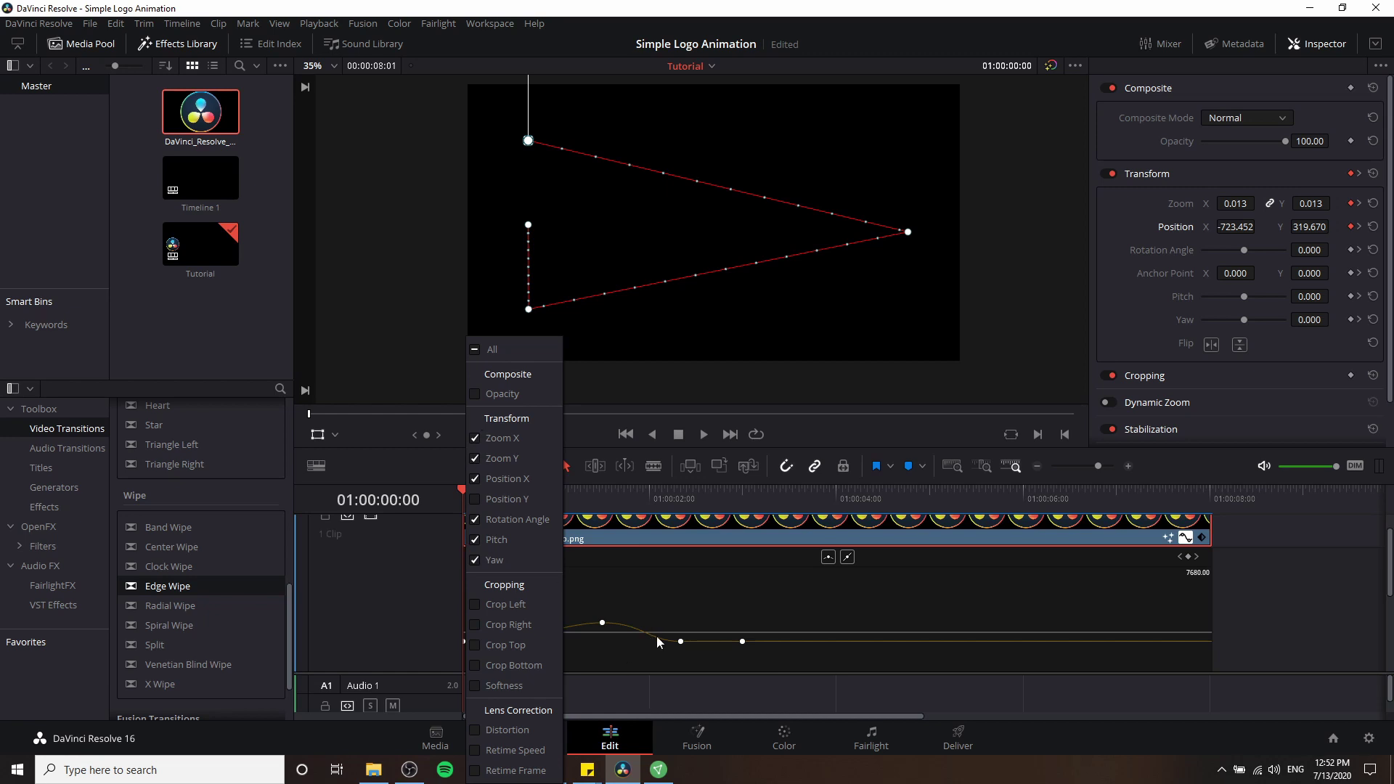
{"action": "left_click", "coordinate": [474, 438]}
{"action": "left_click", "coordinate": [474, 499]}
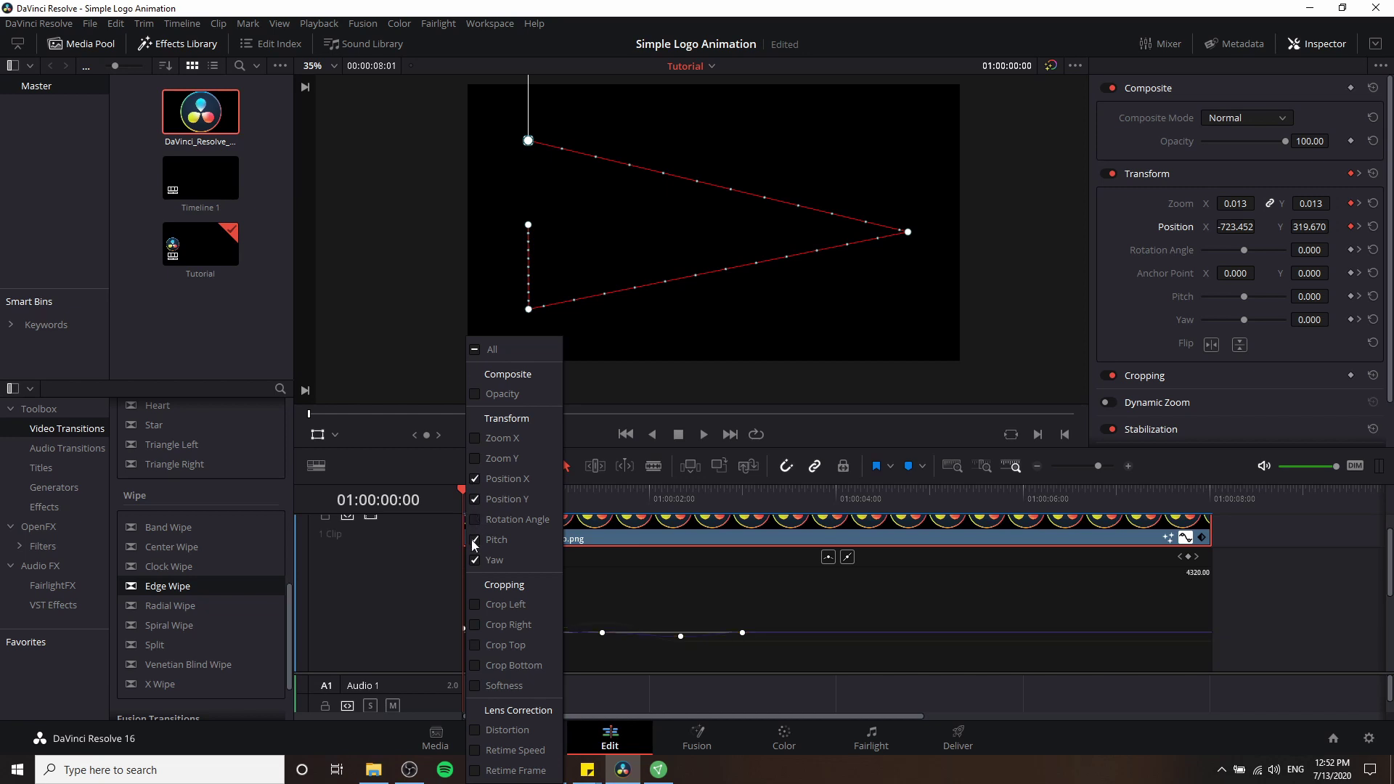
{"action": "left_click", "coordinate": [474, 541]}
{"action": "left_click", "coordinate": [472, 560]}
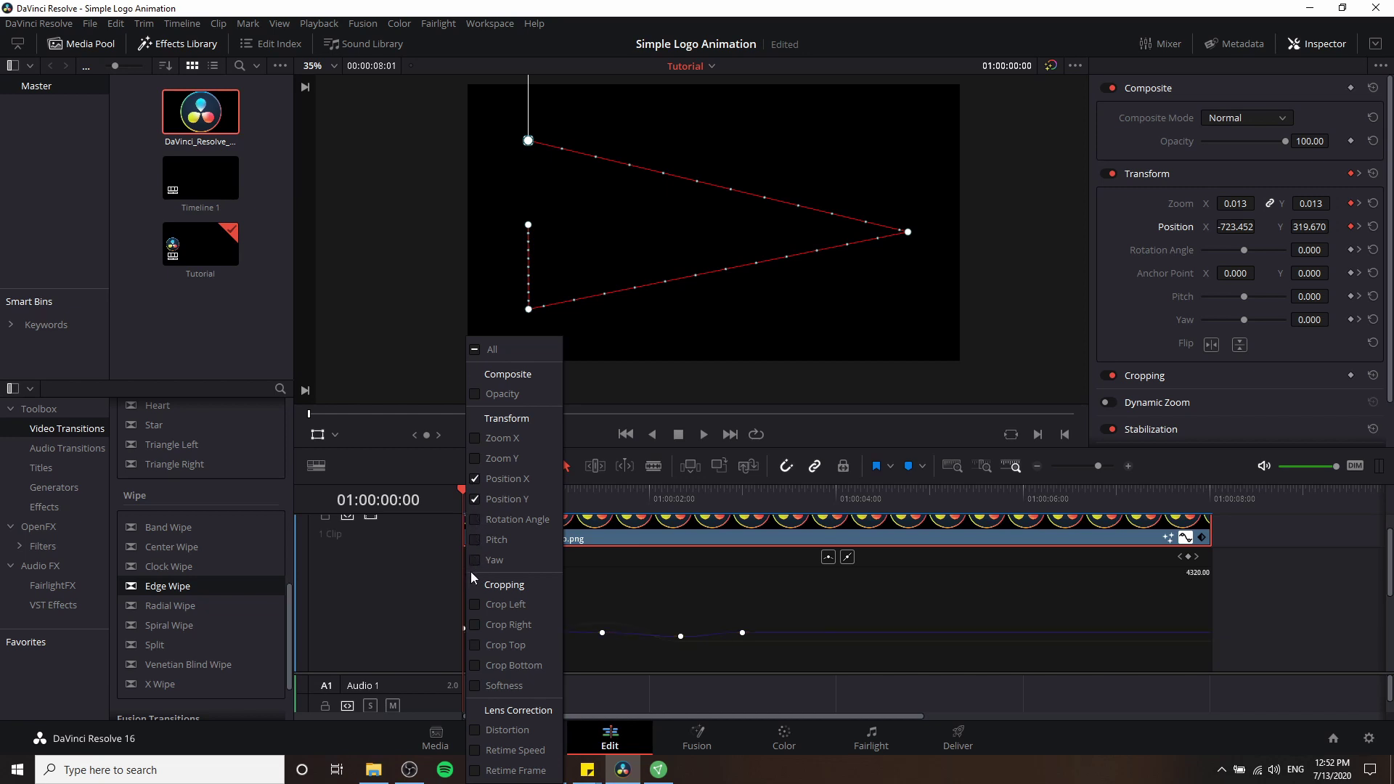
{"action": "left_click", "coordinate": [1250, 623]}
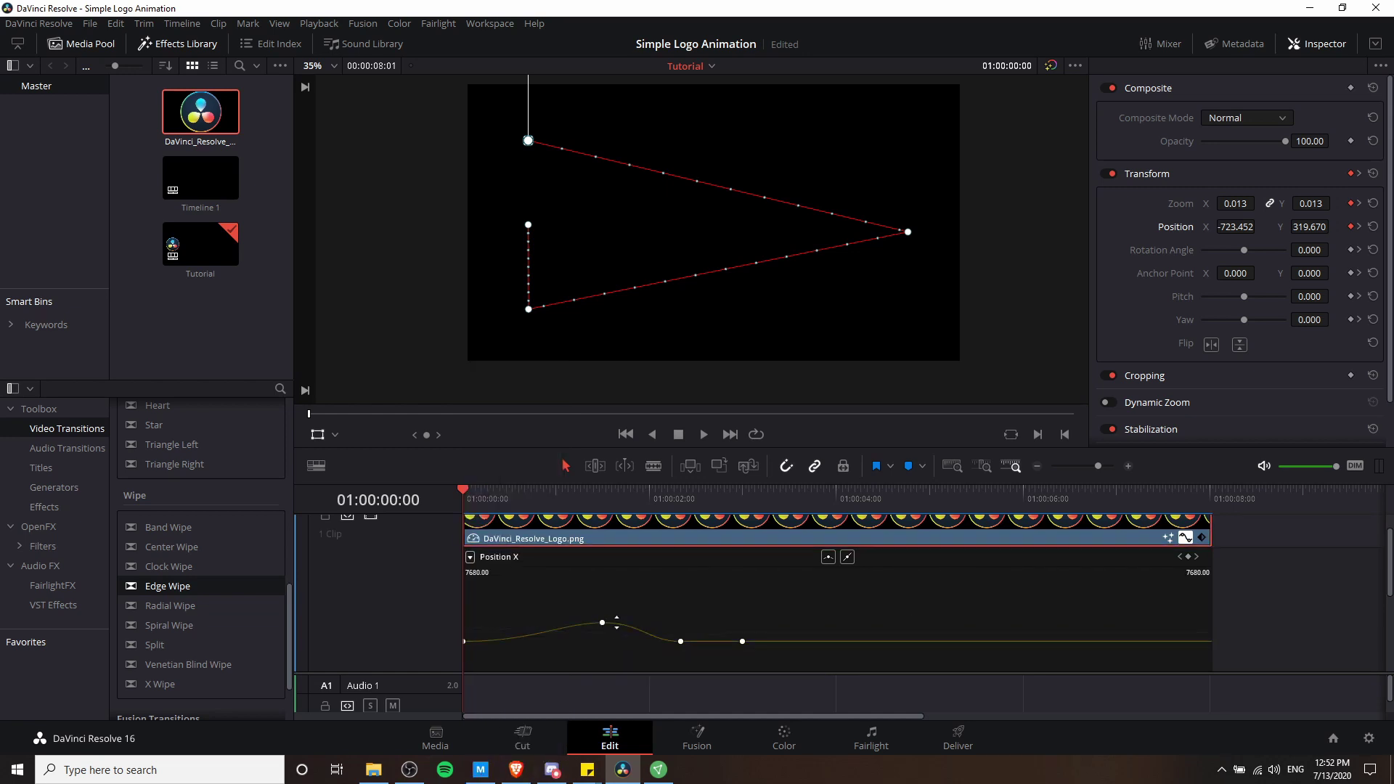
- Switch to the logo's Position Y curve and make its keyframe at 01:00:01:15 a smooth Bezier point
{"action": "left_click", "coordinate": [617, 642]}
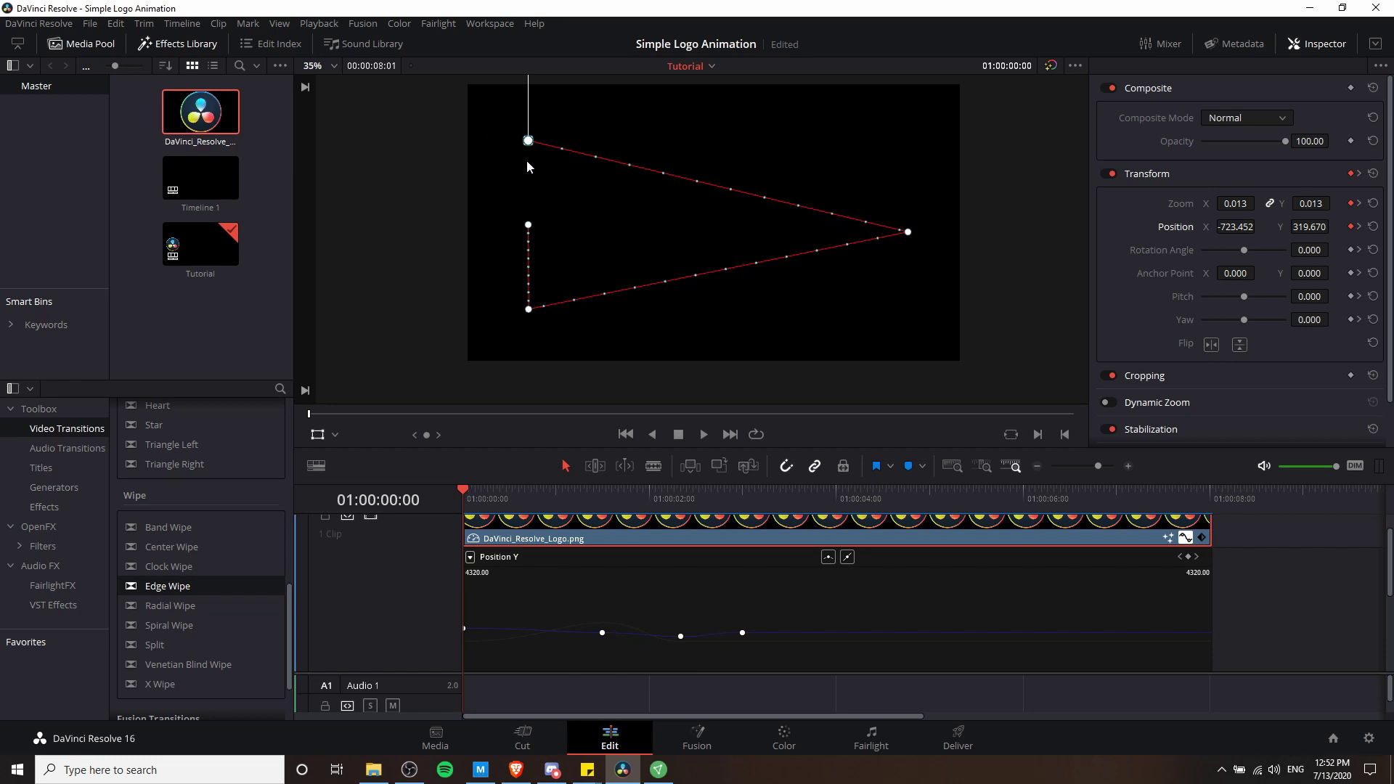
{"action": "left_click", "coordinate": [602, 633]}
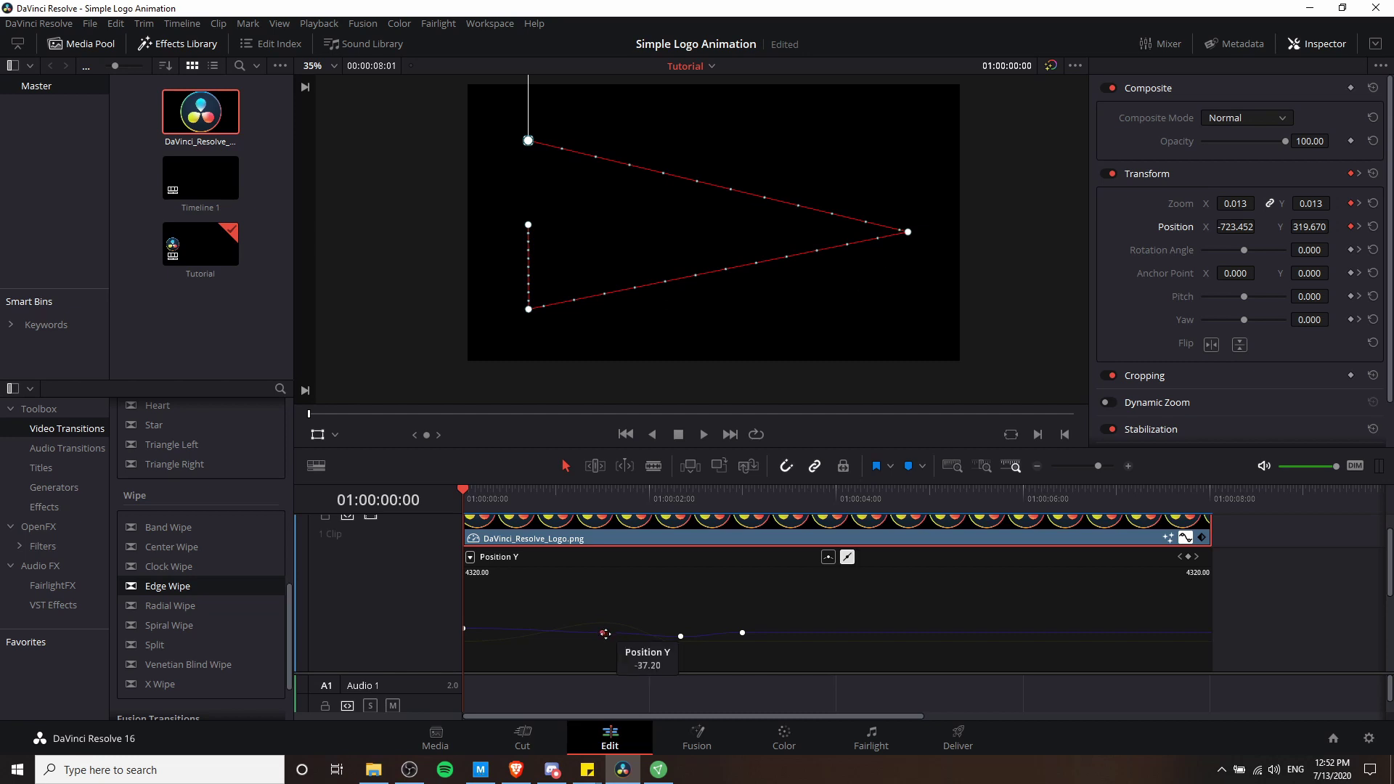
{"action": "left_click_drag", "start_coordinate": [602, 633], "coordinate": [602, 632]}
{"action": "left_click", "coordinate": [828, 557]}
- Try to widen the logo's curved path by adjusting the Bezier handles of the Position Y keyframe at 01:00:01:15
{"action": "scroll", "coordinate": [829, 566], "scroll_direction": "down", "scroll_amount": 2}
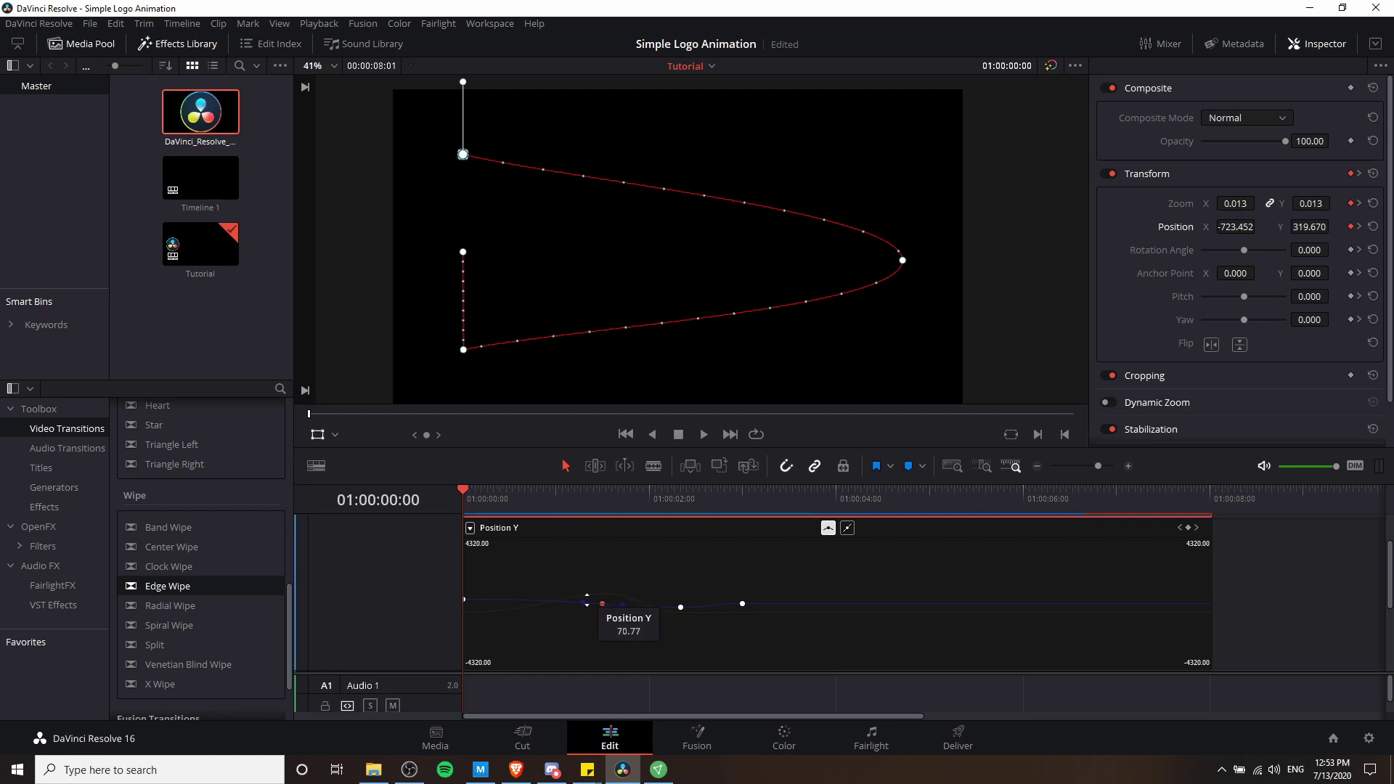
{"action": "left_click_drag", "start_coordinate": [582, 602], "coordinate": [582, 601]}
{"action": "left_click_drag", "start_coordinate": [583, 603], "coordinate": [567, 600]}
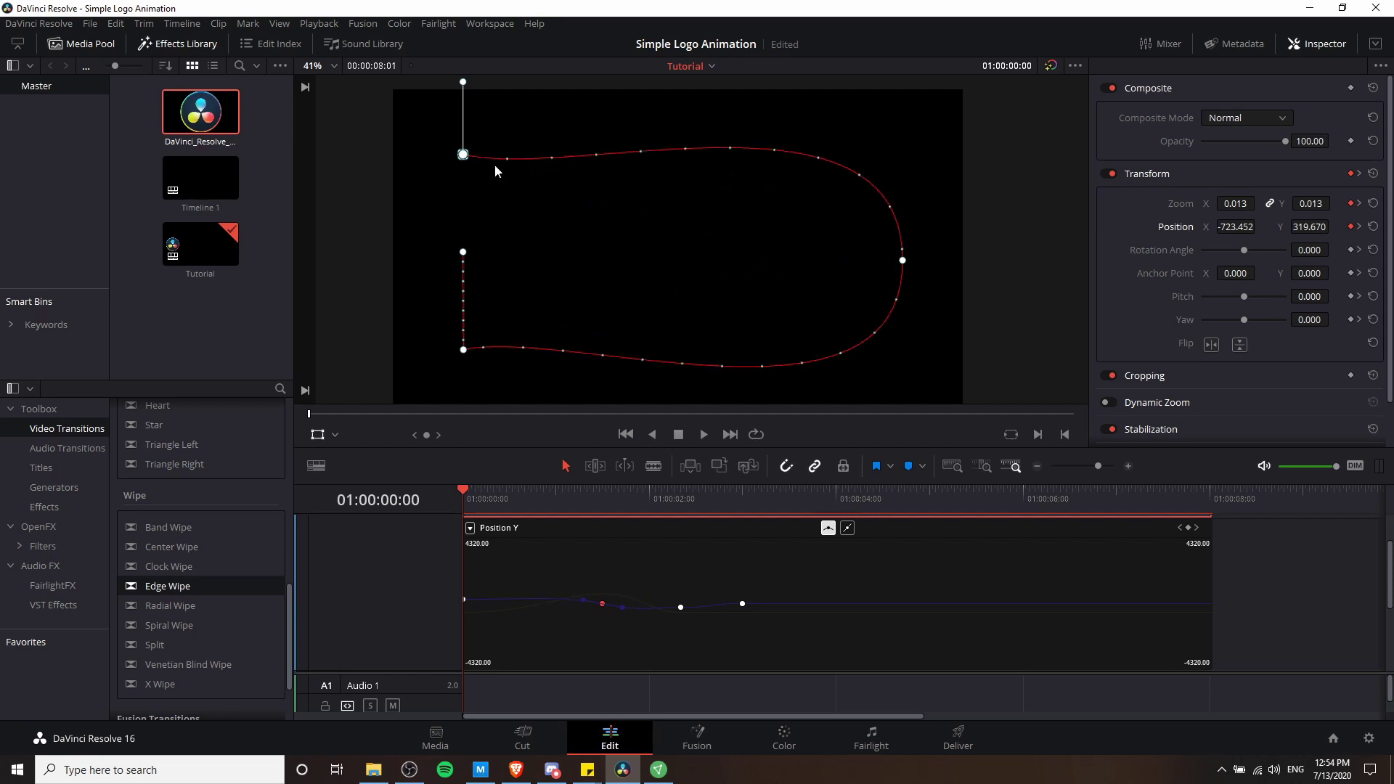
{"action": "left_click", "coordinate": [680, 607]}
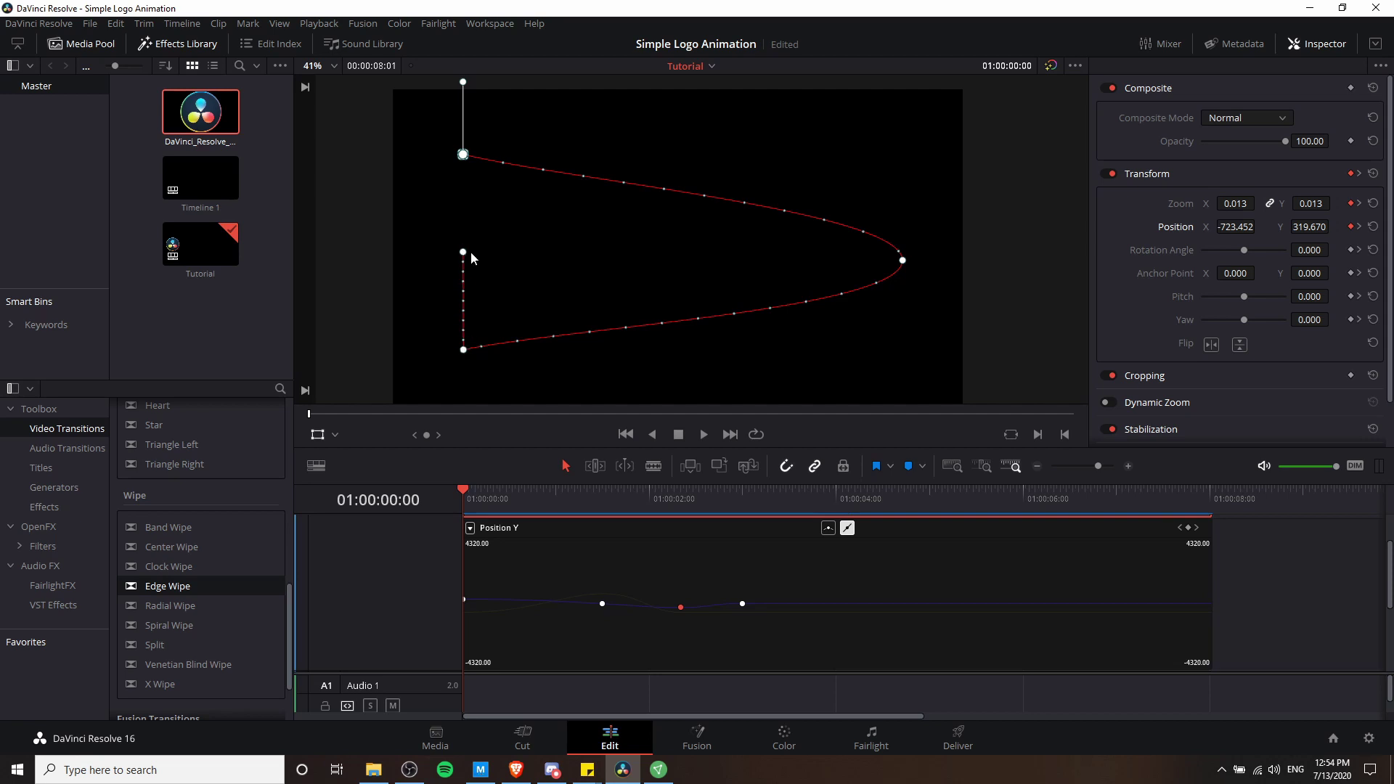
- Switch to the Position X curve and smooth its keyframe at 01:00:01:15 with Bezier handles
{"action": "left_click", "coordinate": [625, 599]}
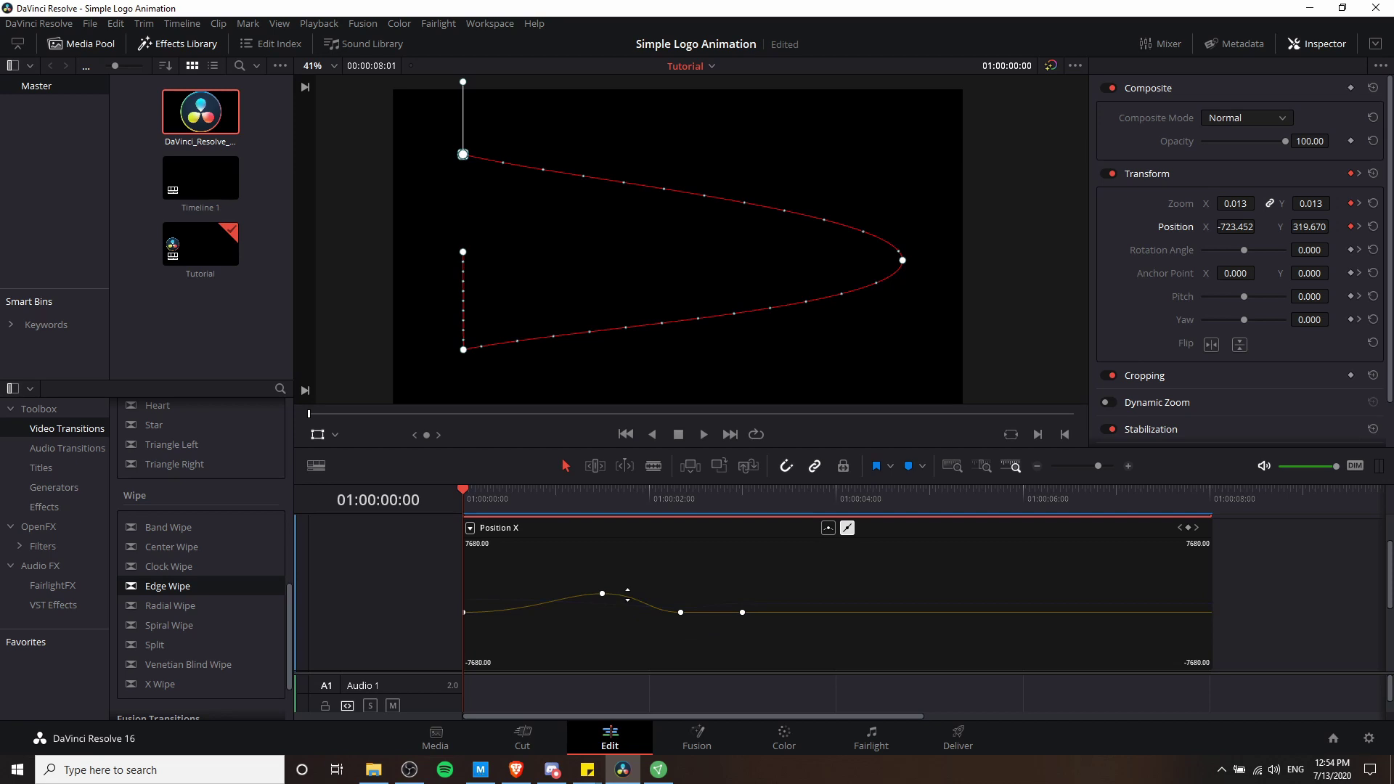
{"action": "left_click_drag", "start_coordinate": [604, 590], "coordinate": [612, 594]}
{"action": "mouse_move", "coordinate": [599, 590]}
{"action": "left_click_drag", "start_coordinate": [622, 593], "coordinate": [653, 606]}
- Play the animation from the start to check the logo's smoothed path, stopping after the logo settles
{"action": "key", "text": "space"}
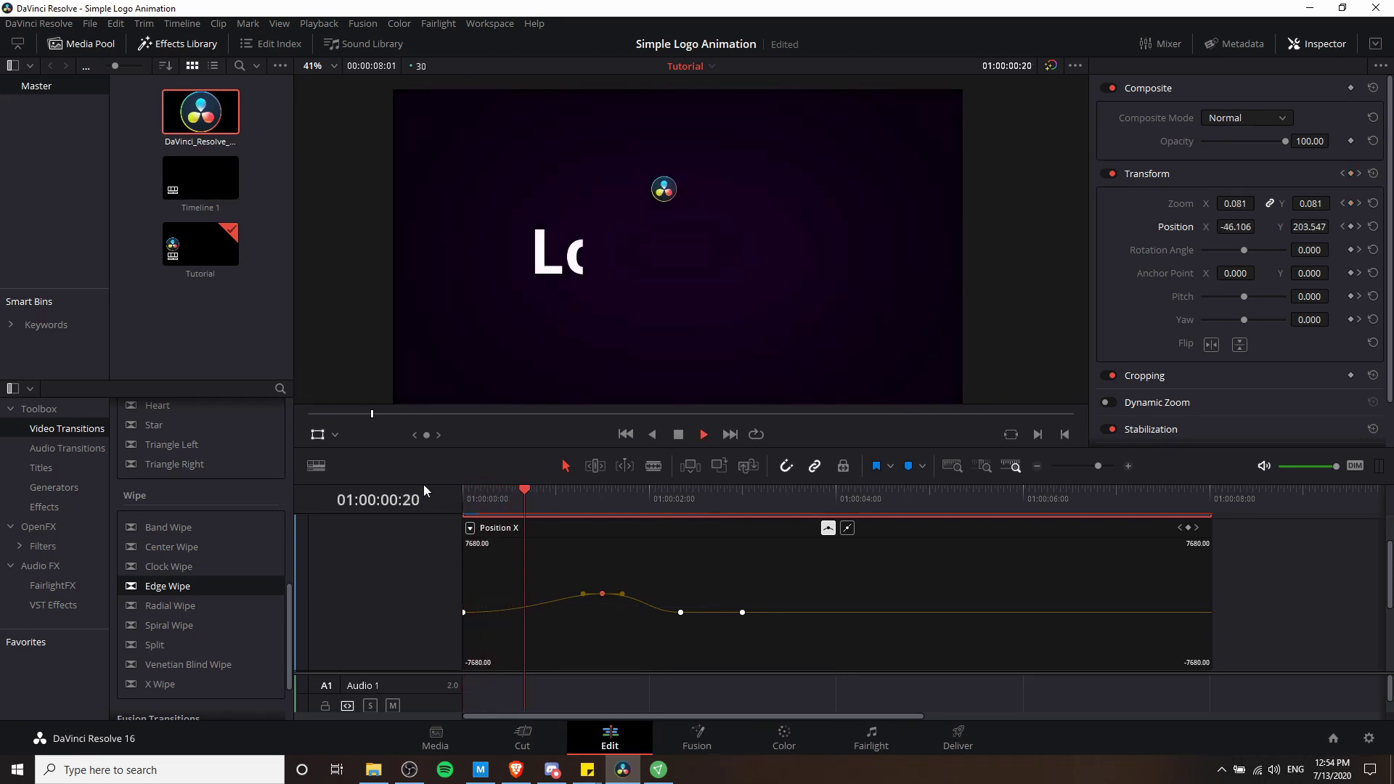
{"action": "key", "text": "Home"}
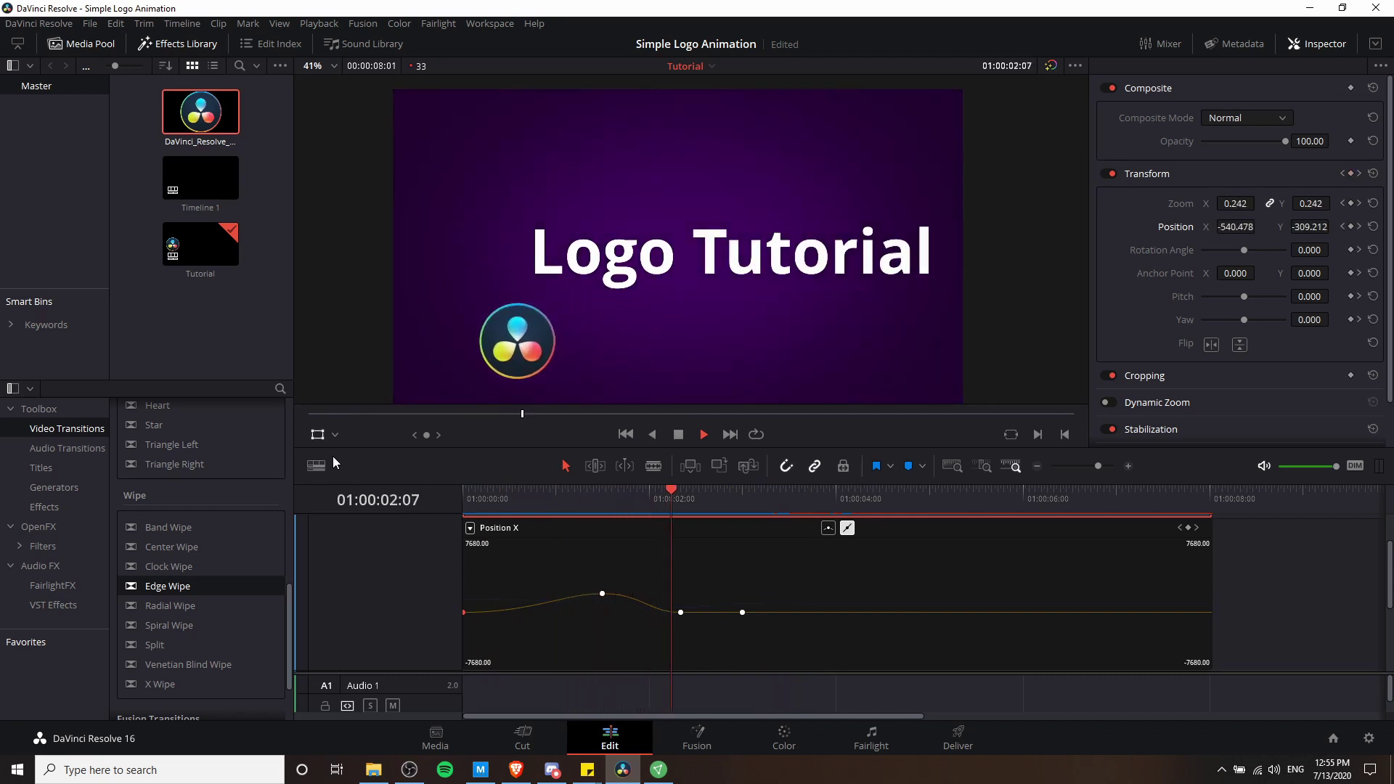
{"action": "key", "text": "space"}
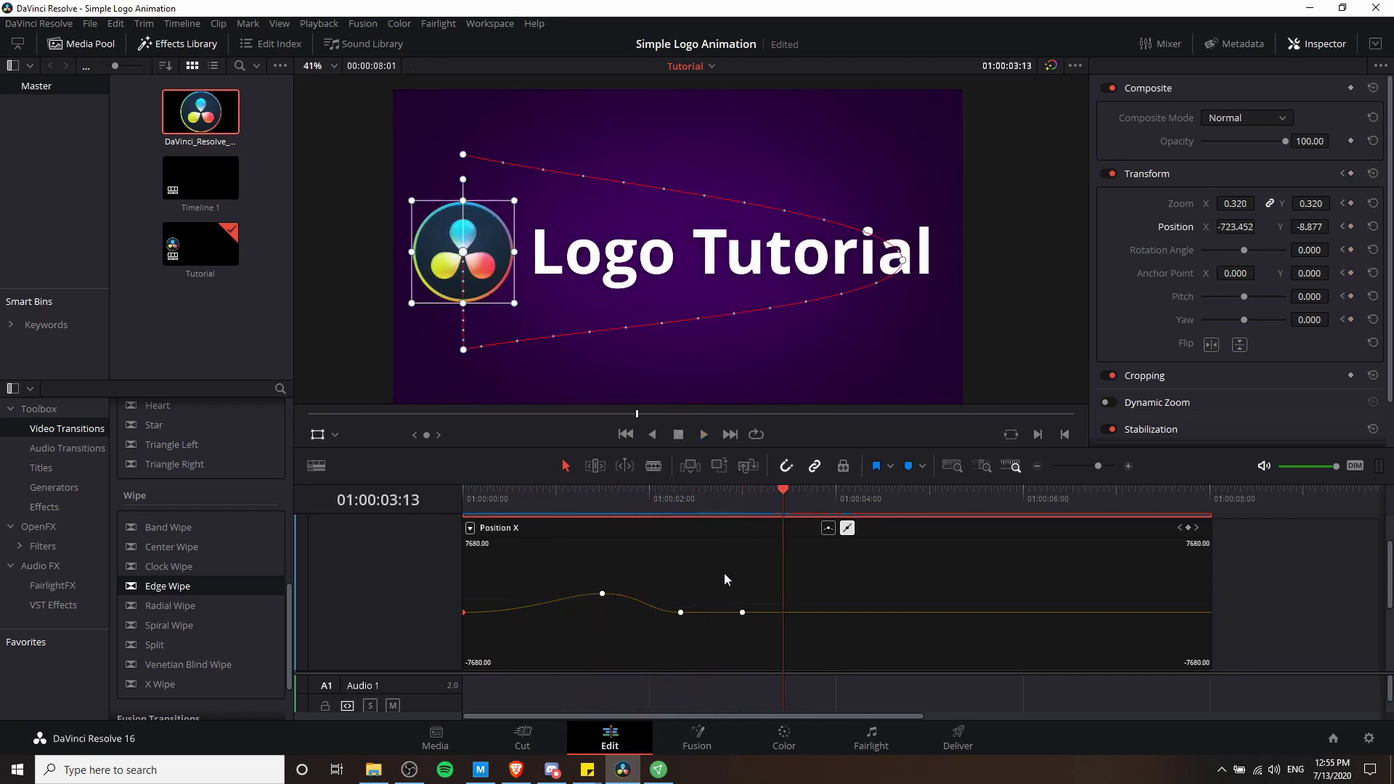
- Move the logo's last Position X keyframe from 01:00:03:00 earlier, closer to the one at 01:00:02:10
{"action": "left_click", "coordinate": [744, 612]}
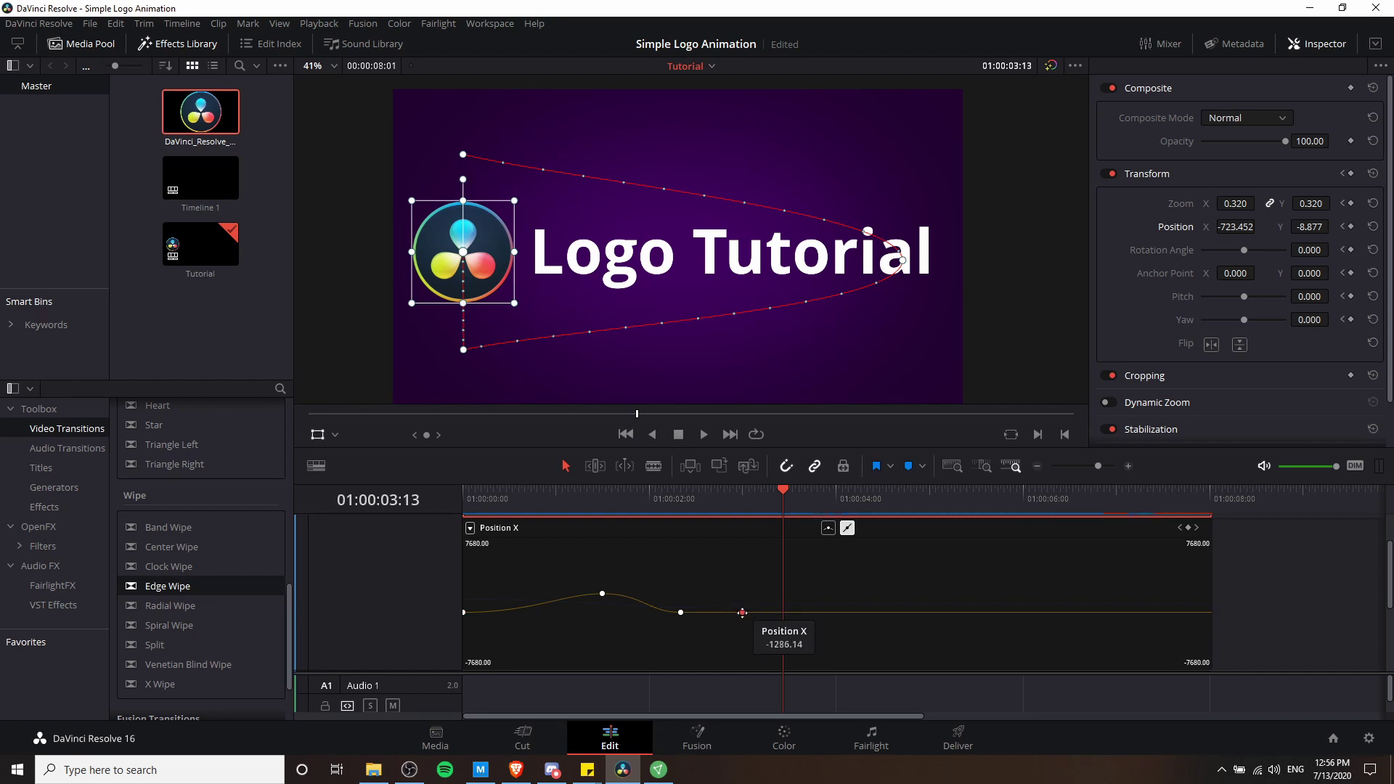
{"action": "left_click_drag", "start_coordinate": [744, 610], "coordinate": [717, 612]}
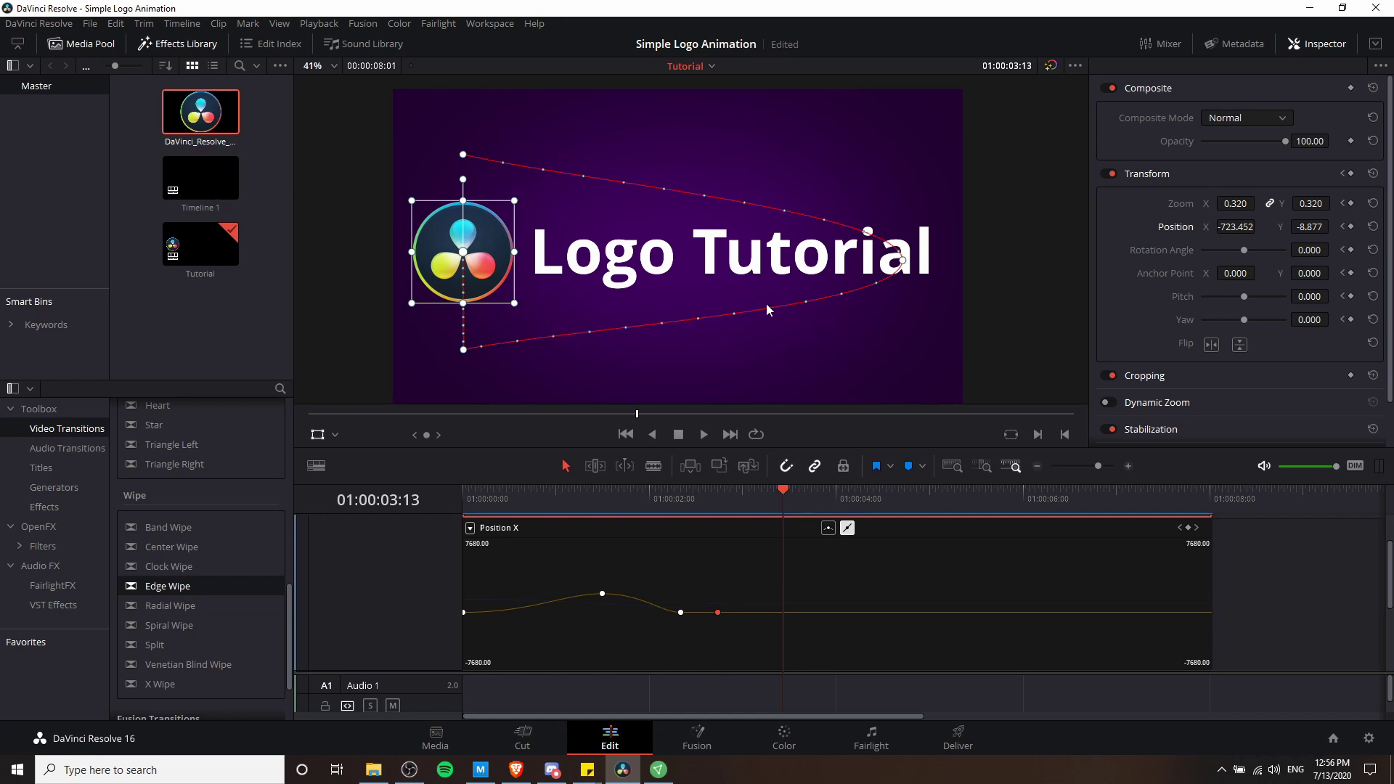
- Switch to the logo's Position Y curve and try to move its last keyframe slightly earlier than 01:00:02:22
{"action": "key", "text": "["}
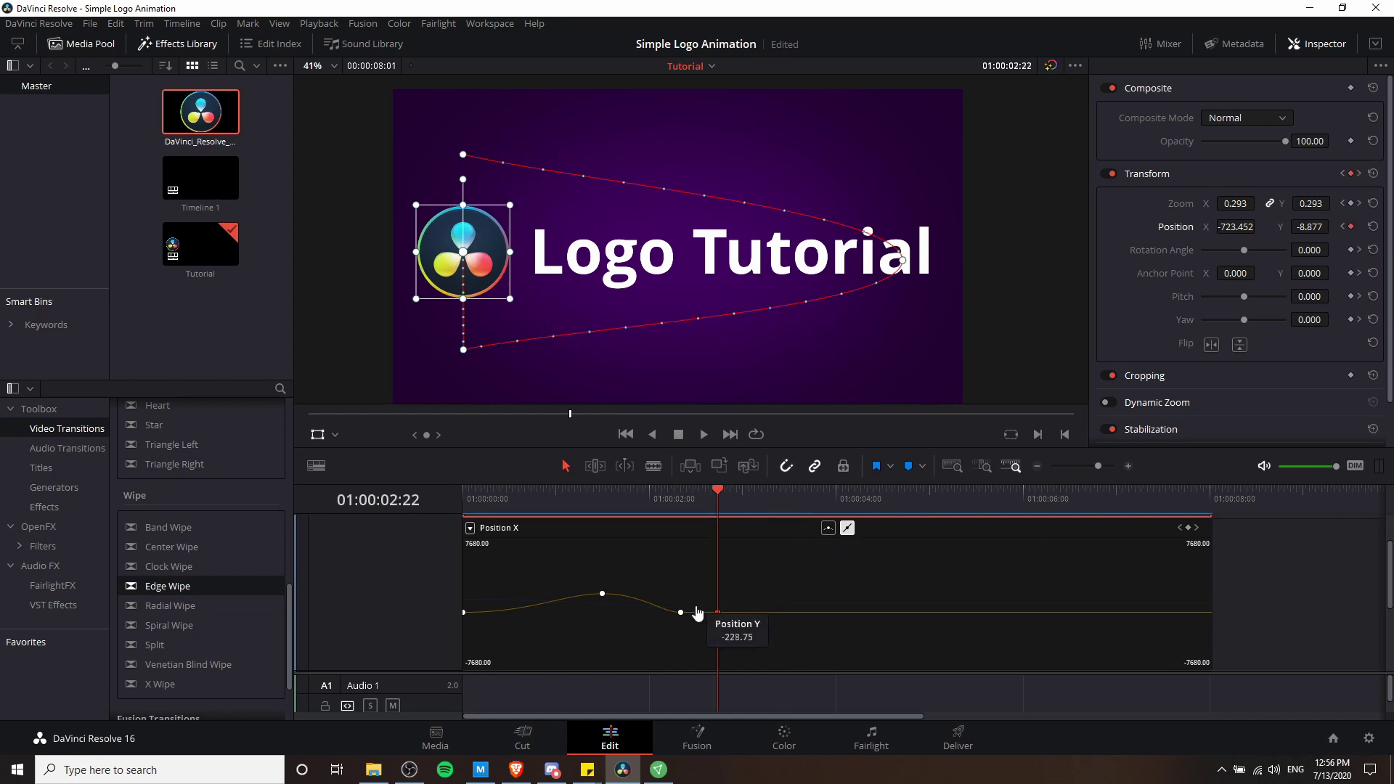
{"action": "left_click", "coordinate": [697, 613]}
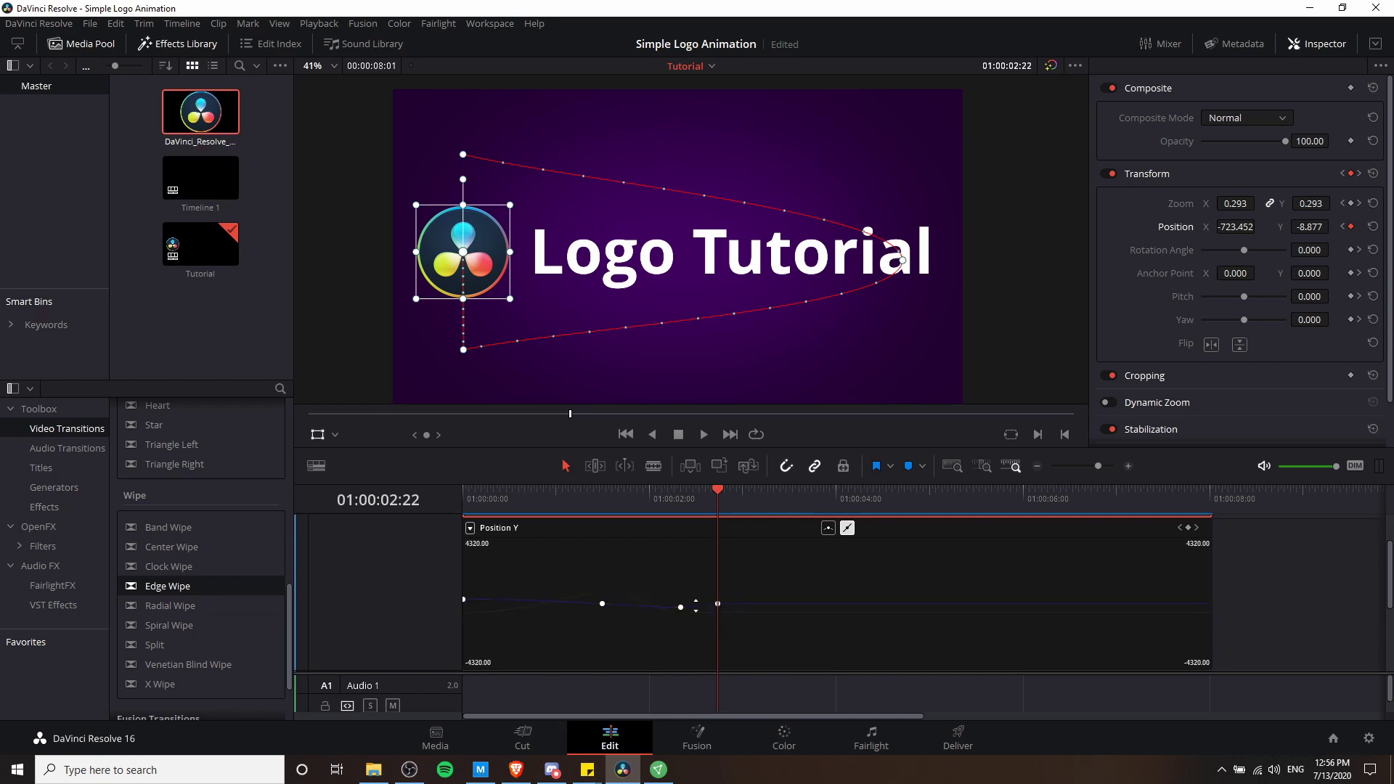
{"action": "mouse_move", "coordinate": [718, 600]}
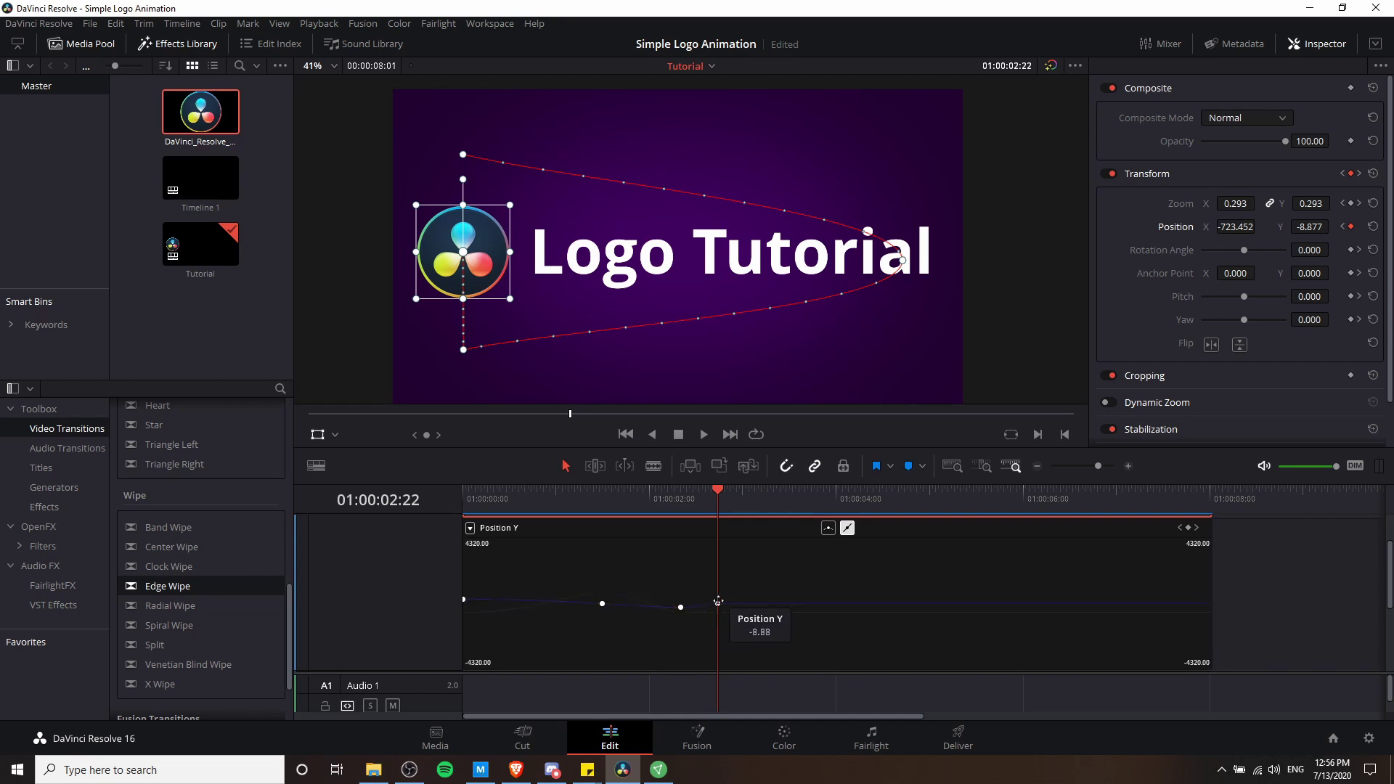
{"action": "left_click_drag", "start_coordinate": [718, 601], "coordinate": [707, 601]}
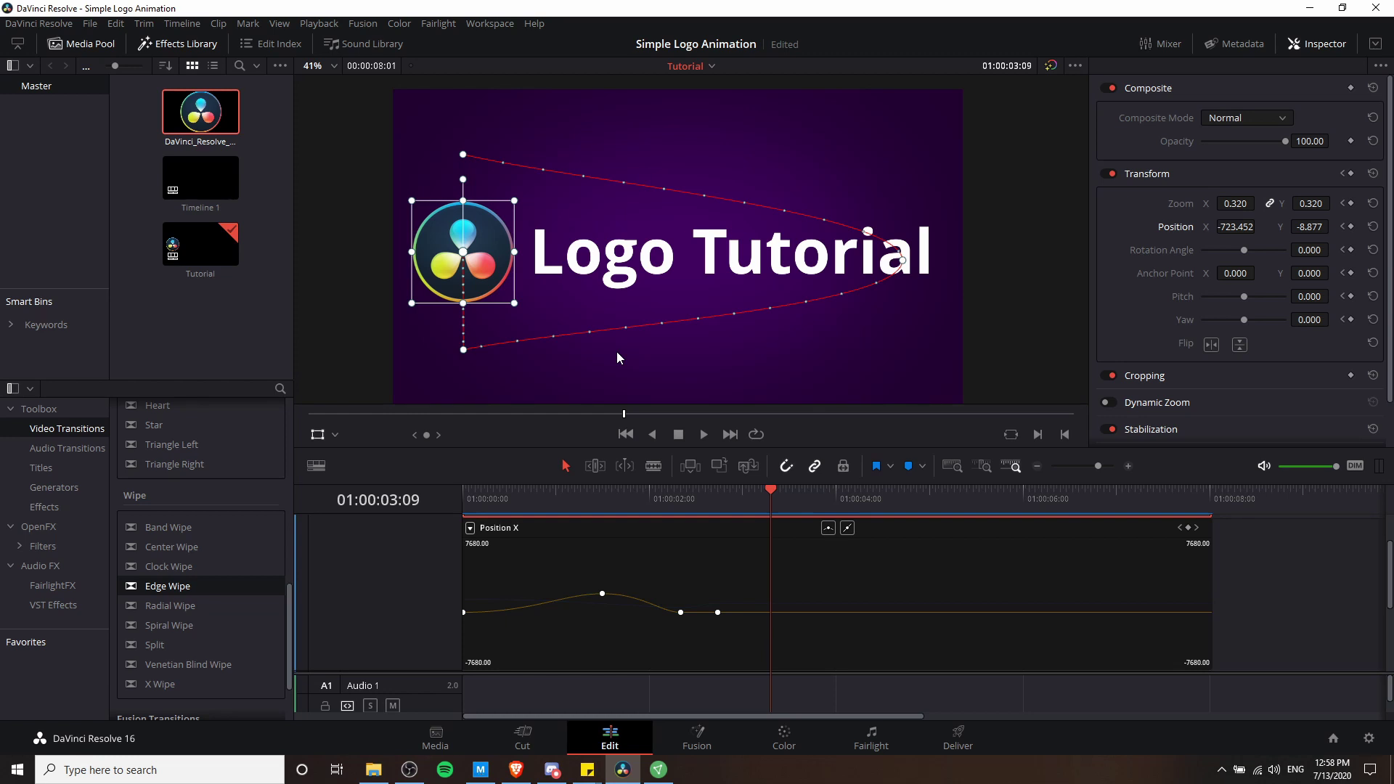
- Set the logo's zoom to 0.32 at 01:00:02:22 and delete its Zoom keyframe at 01:00:03:00
{"action": "left_click", "coordinate": [1342, 204]}
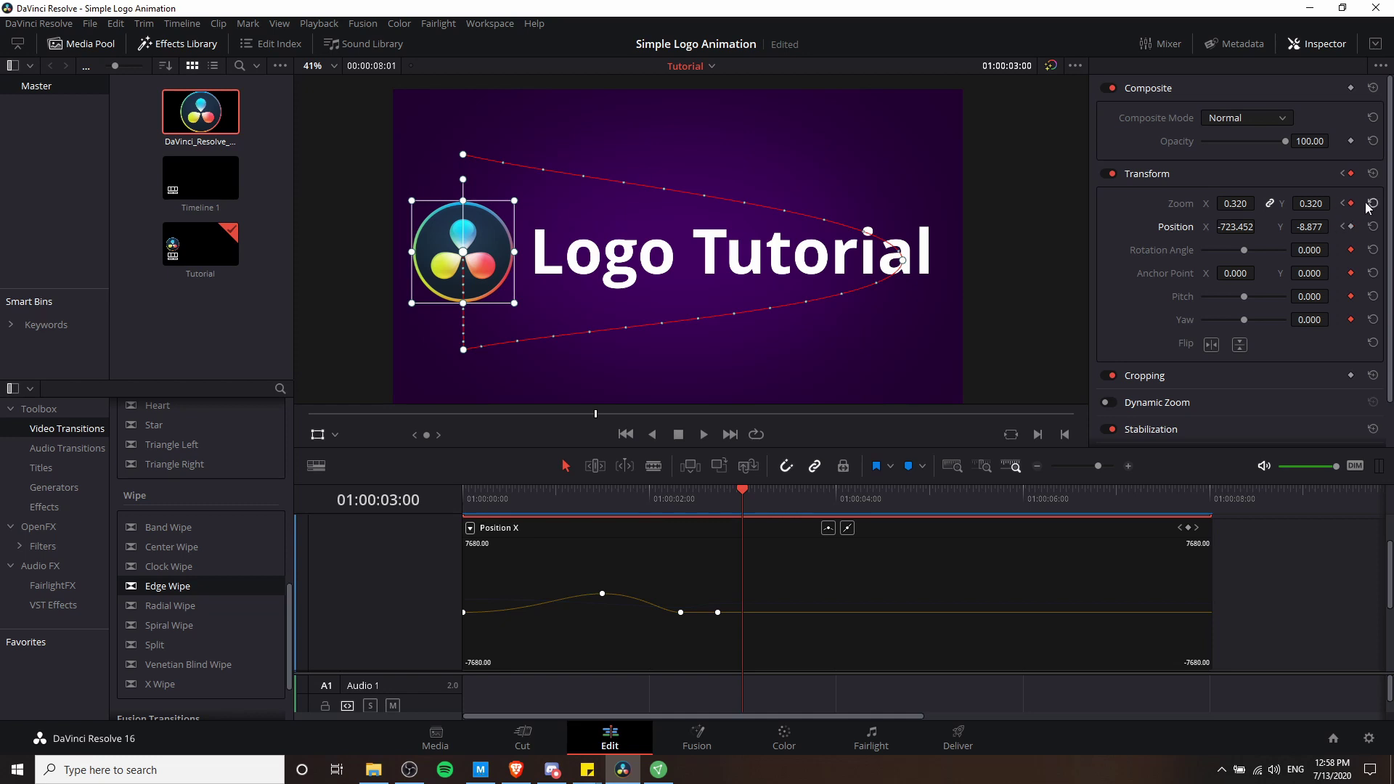
{"action": "left_click", "coordinate": [1236, 203]}
{"action": "mouse_move", "coordinate": [719, 612]}
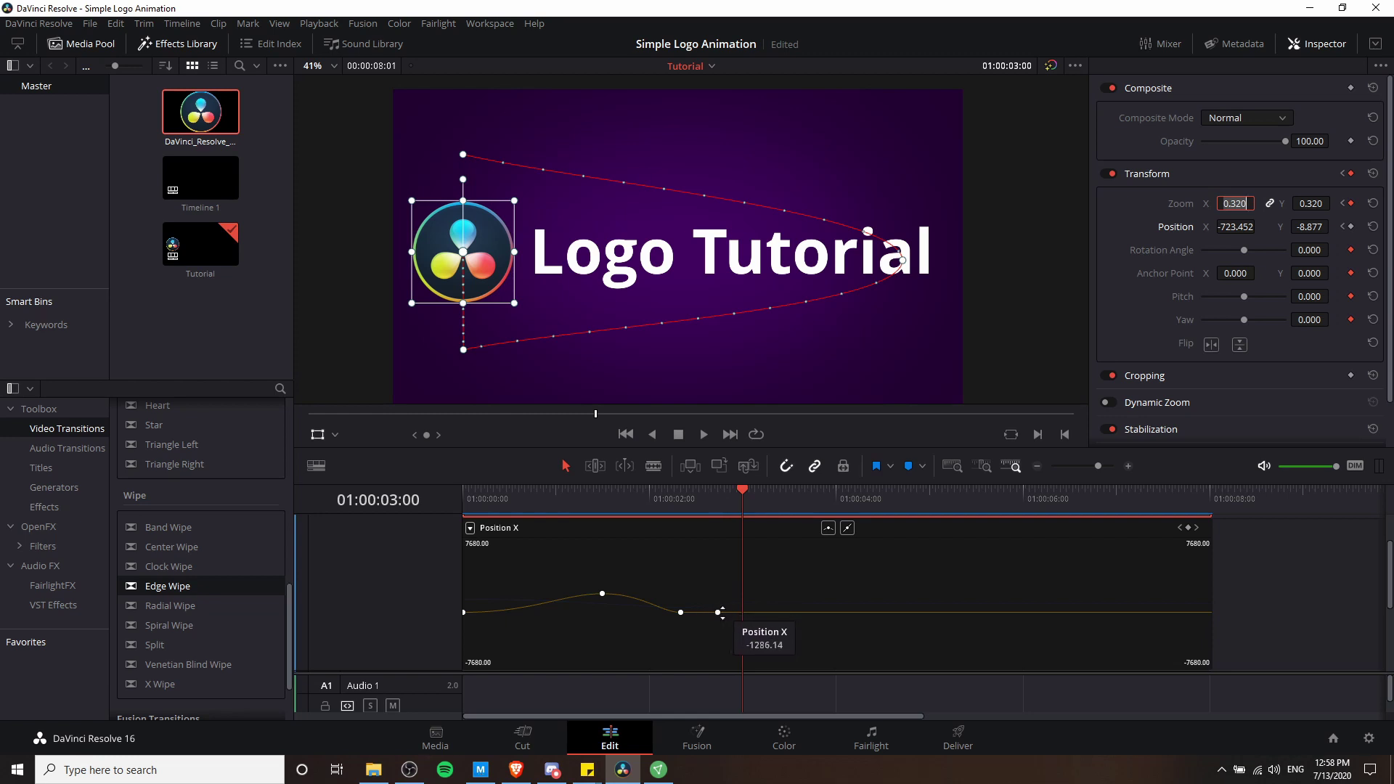
{"action": "left_click_drag", "start_coordinate": [742, 490], "coordinate": [725, 492]}
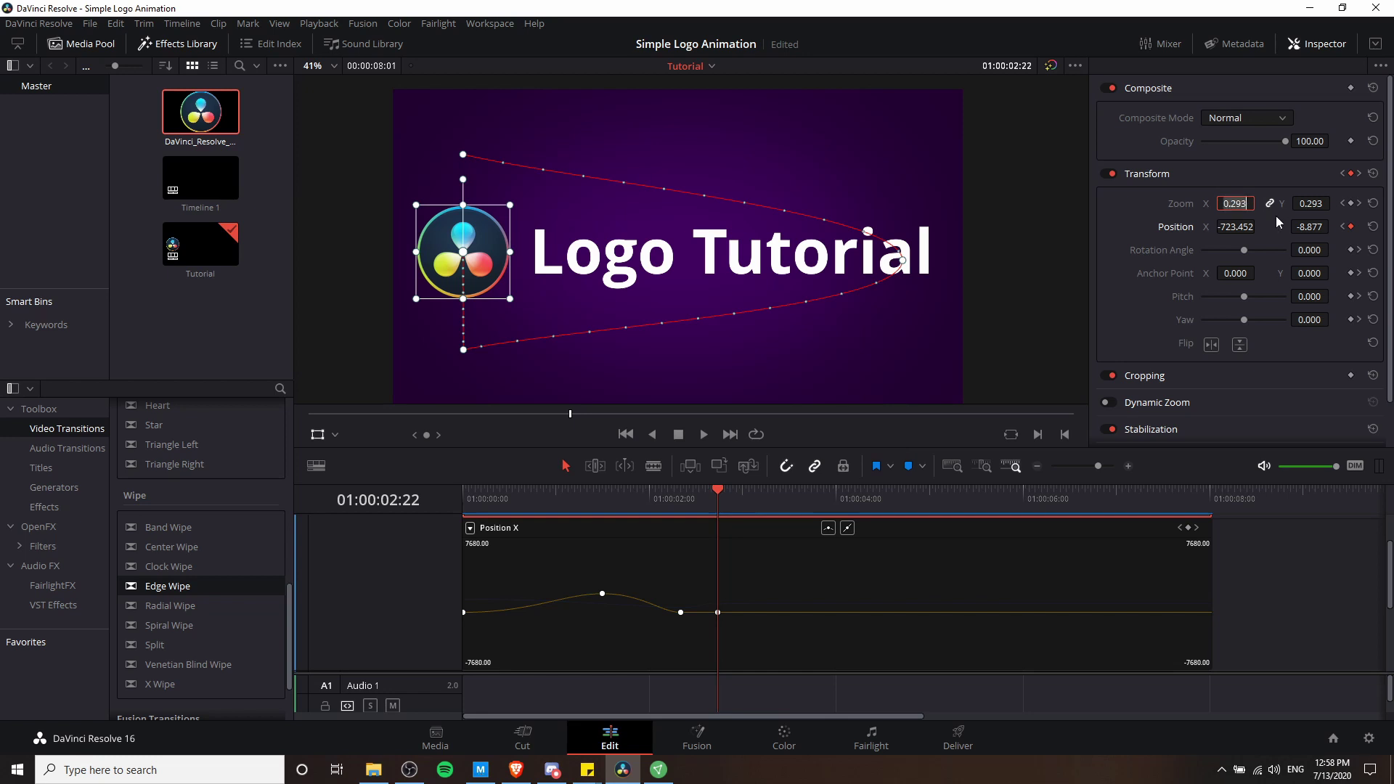
{"action": "type", "text": "0.32"}
{"action": "key", "text": "Return"}
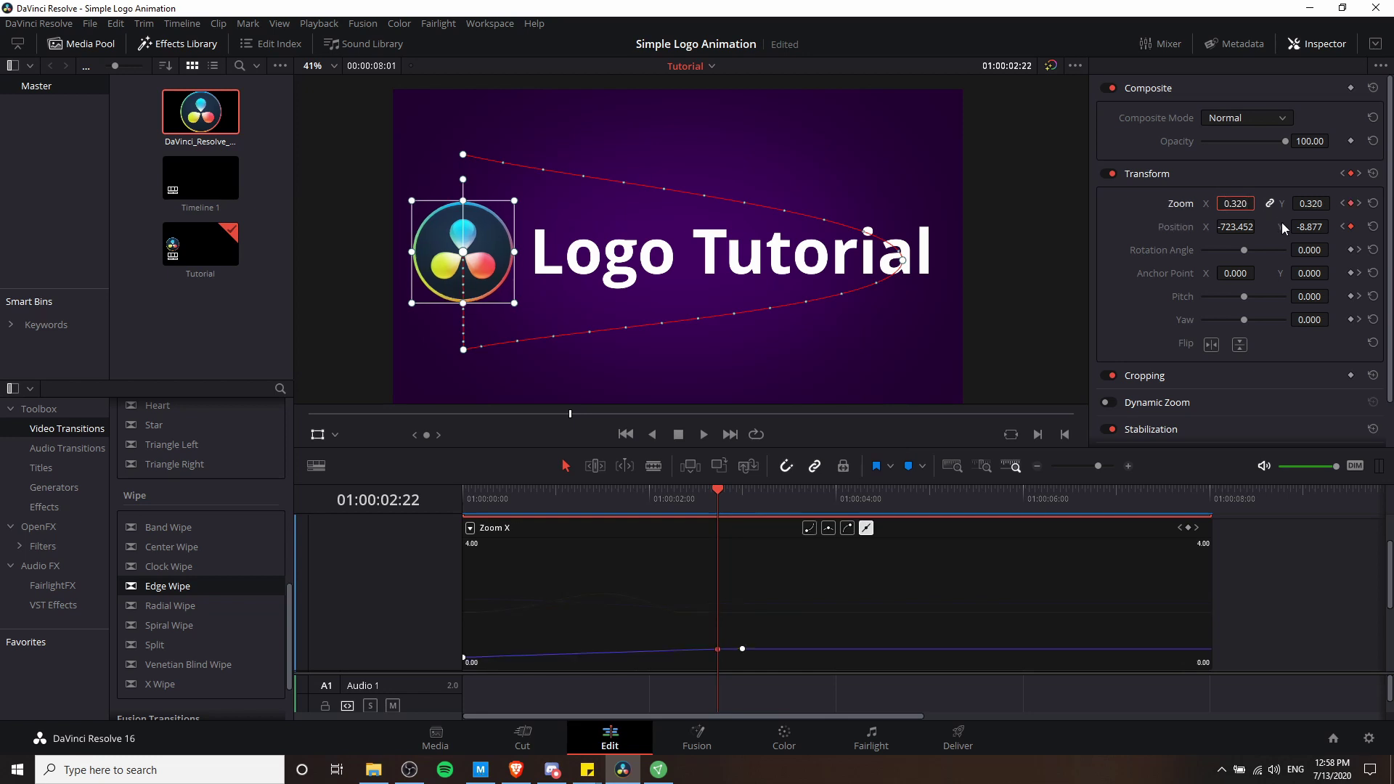
{"action": "left_click", "coordinate": [1359, 204]}
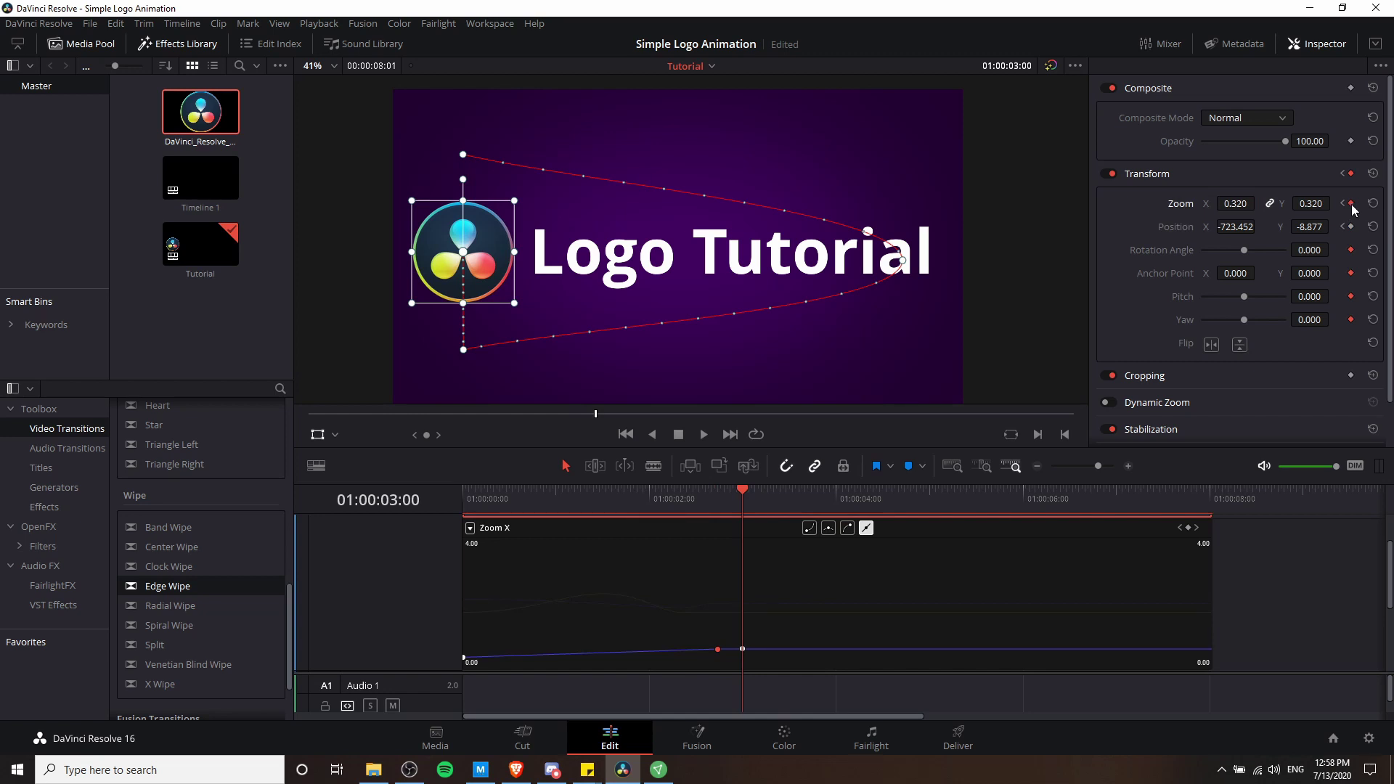
{"action": "left_click", "coordinate": [1351, 206]}
- Play the animation from near the start to check the timing of the logo's growth
{"action": "left_click", "coordinate": [602, 498]}
{"action": "left_click", "coordinate": [529, 499]}
{"action": "key", "text": "space"}
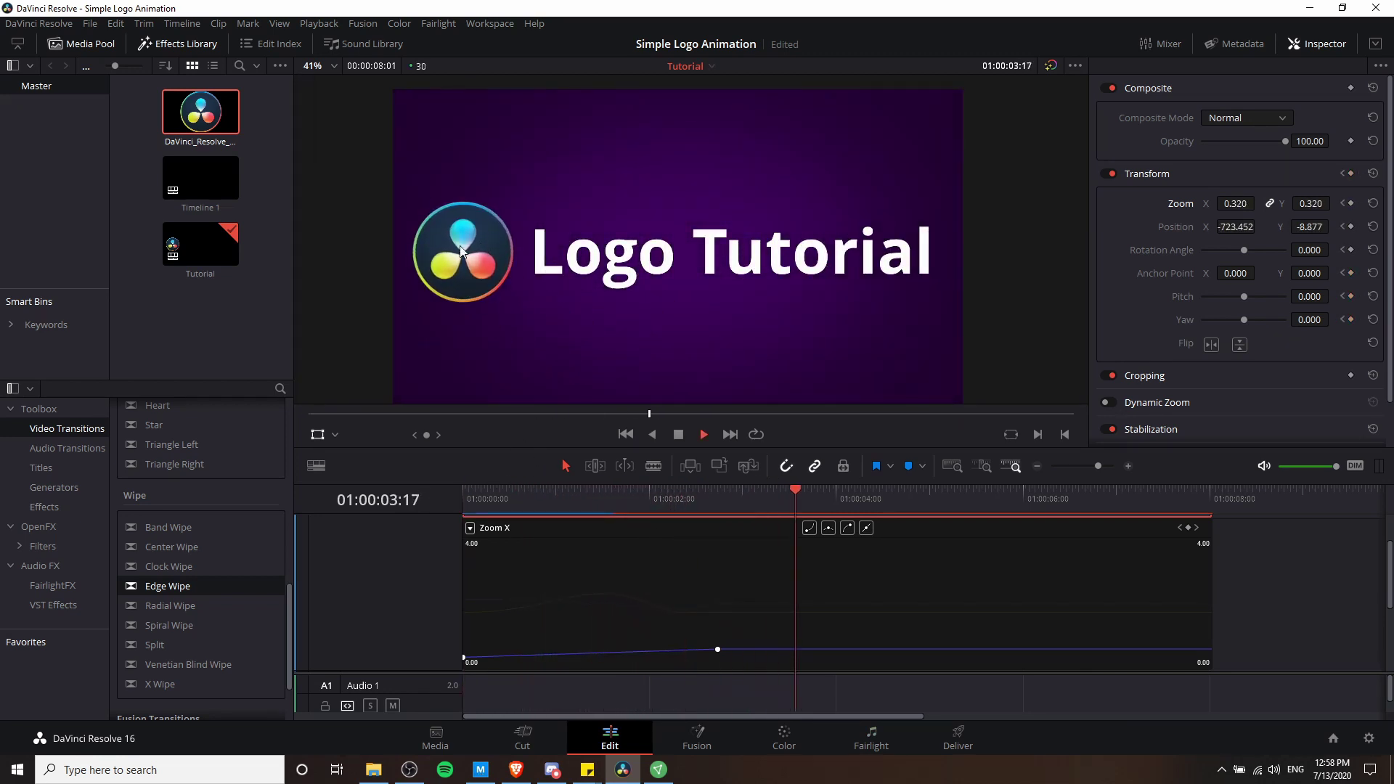
{"action": "key", "text": "space"}
- Delete the logo's Rotation Angle keyframe at 01:00:03:00
{"action": "key", "text": "["}
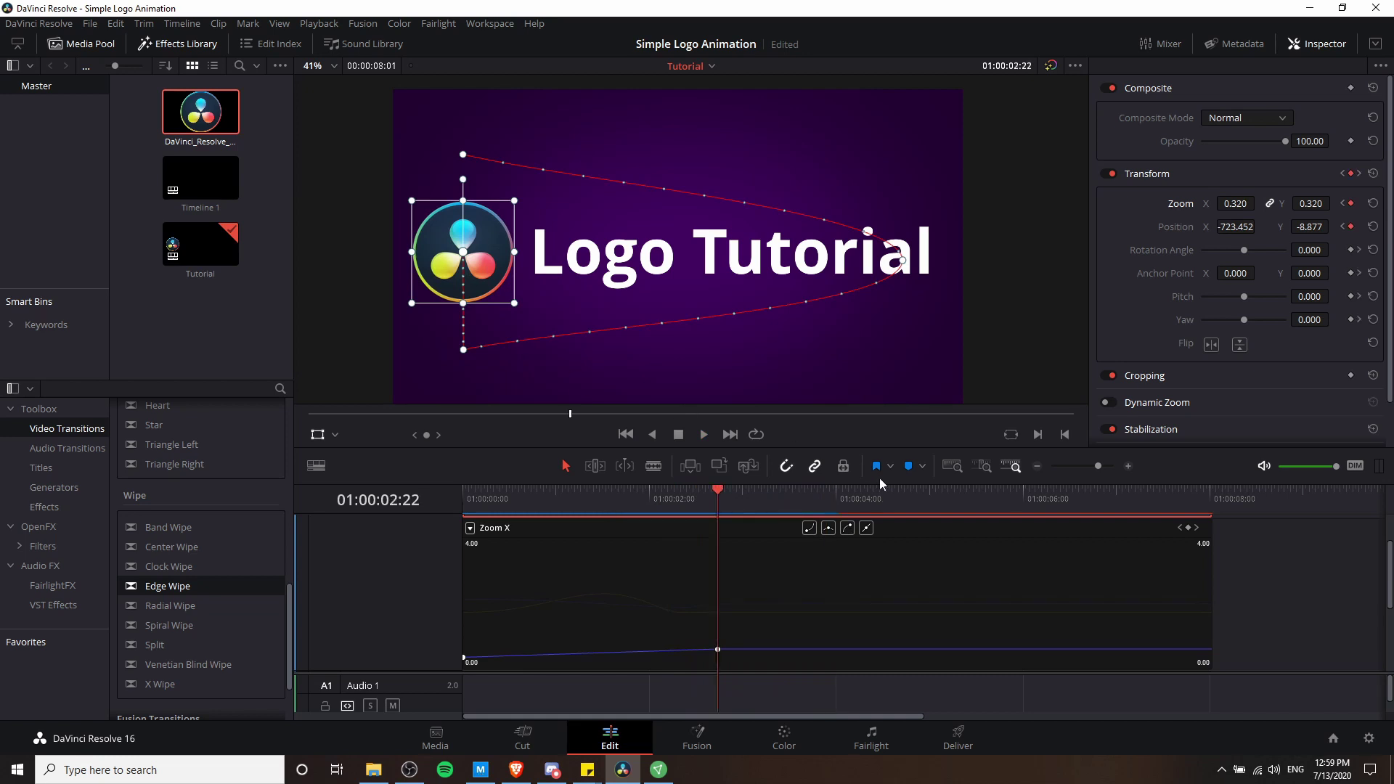
{"action": "left_click", "coordinate": [1358, 249]}
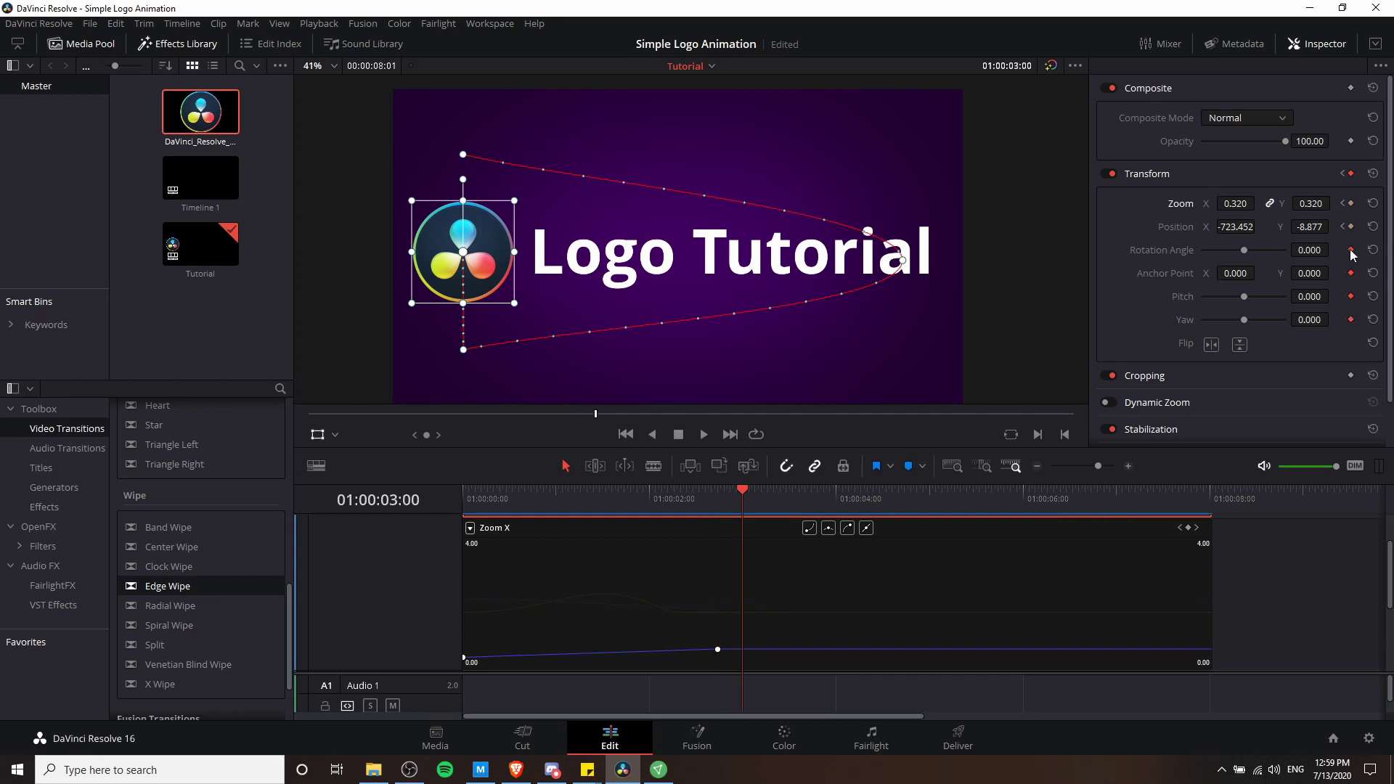
{"action": "left_click", "coordinate": [1352, 251]}
{"action": "left_click", "coordinate": [743, 516]}
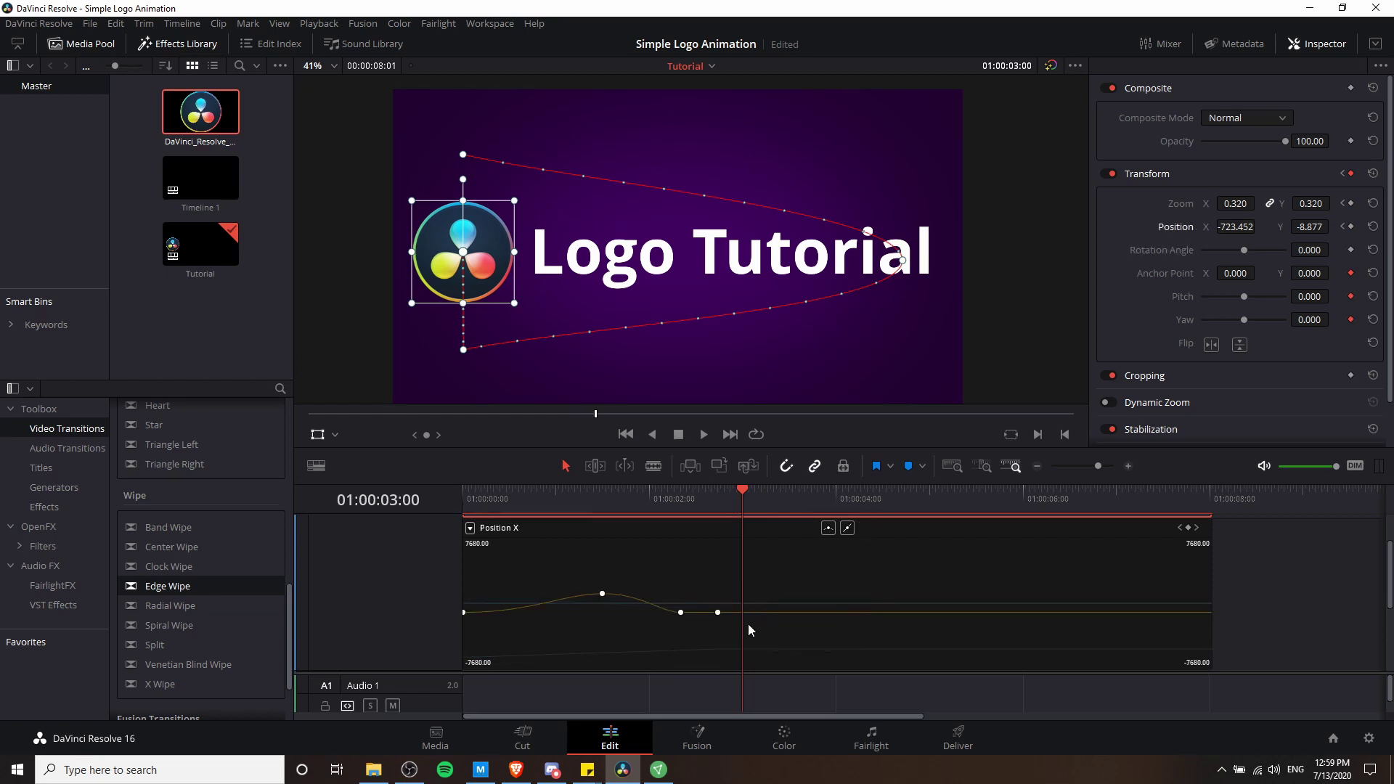
- Set the logo's Rotation Angle to 720 at 01:00:02:22 and add a keyframe for it there
{"action": "mouse_move", "coordinate": [714, 612]}
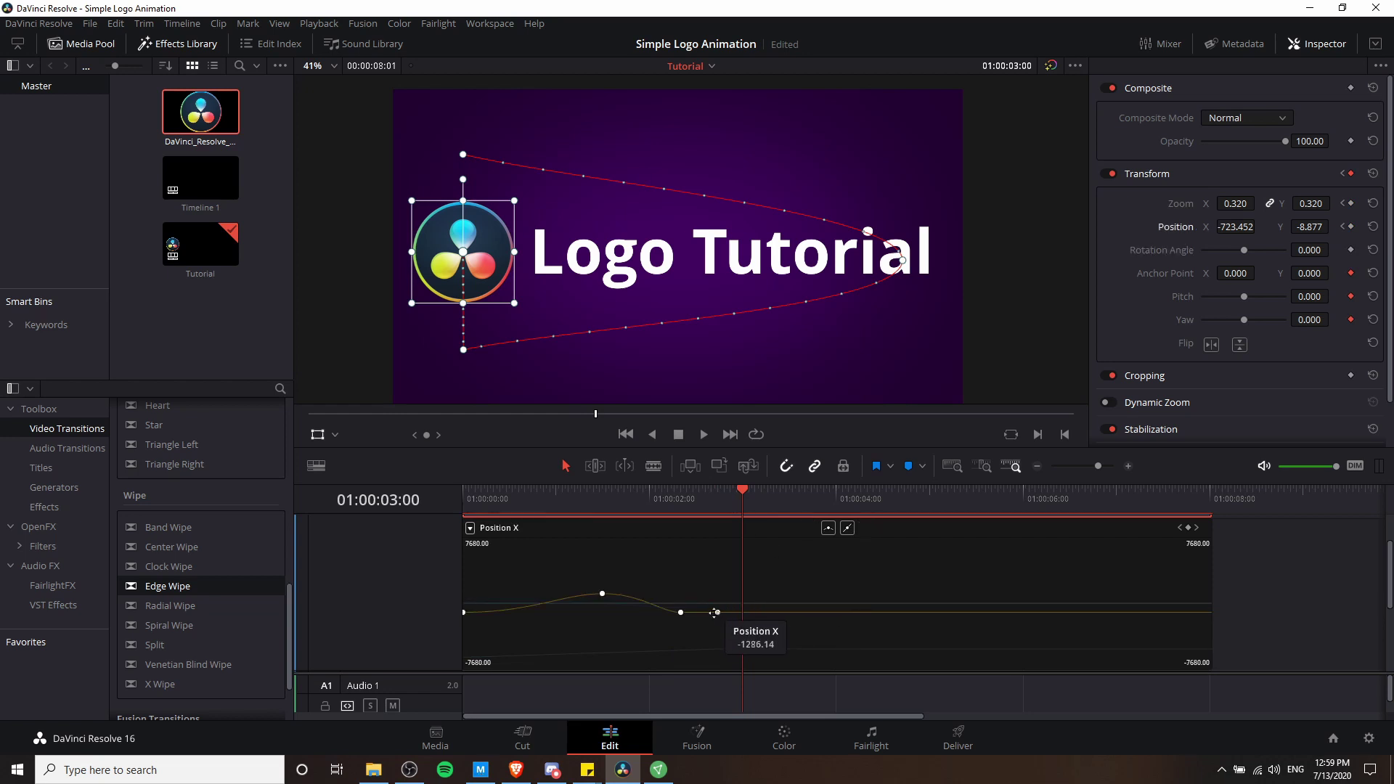
{"action": "left_click", "coordinate": [724, 498]}
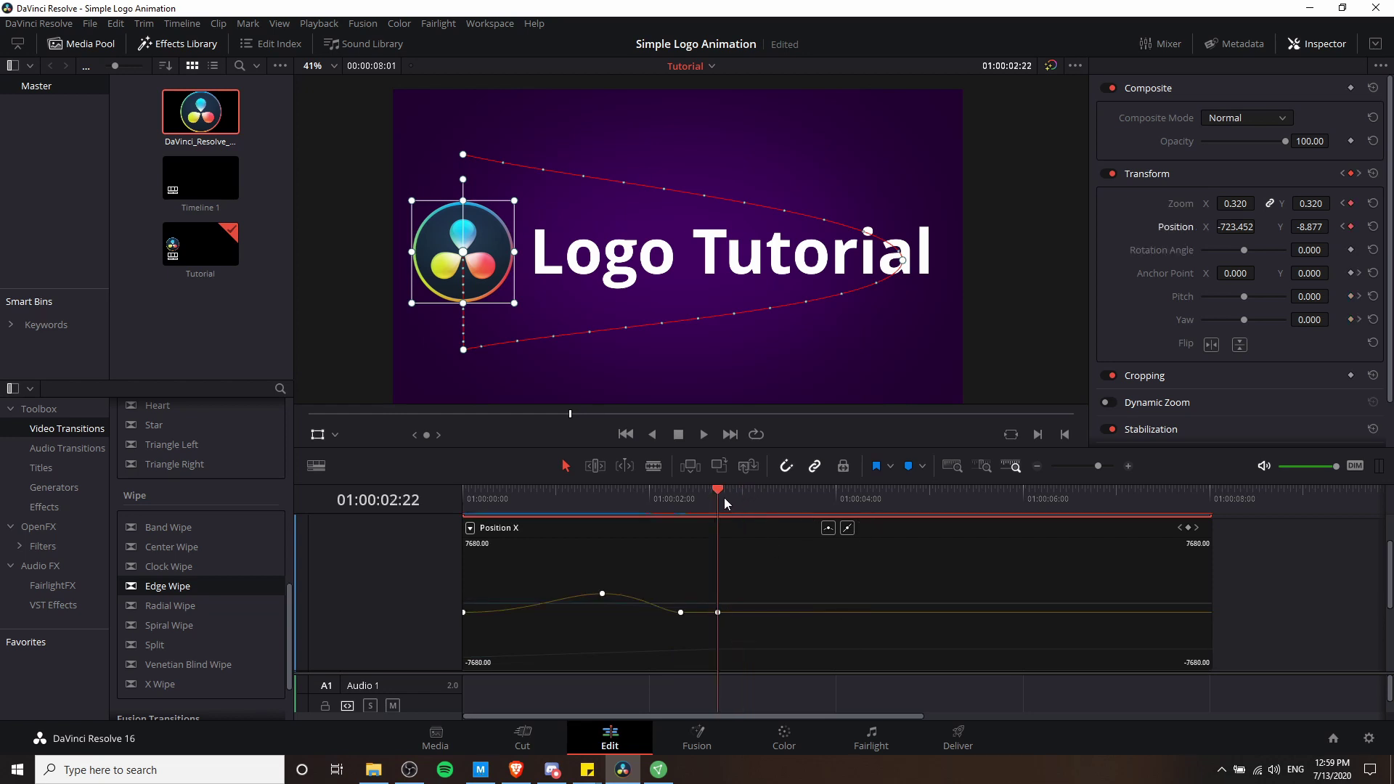
{"action": "left_click", "coordinate": [1326, 252]}
{"action": "type", "text": "720"}
{"action": "key", "text": "Return"}
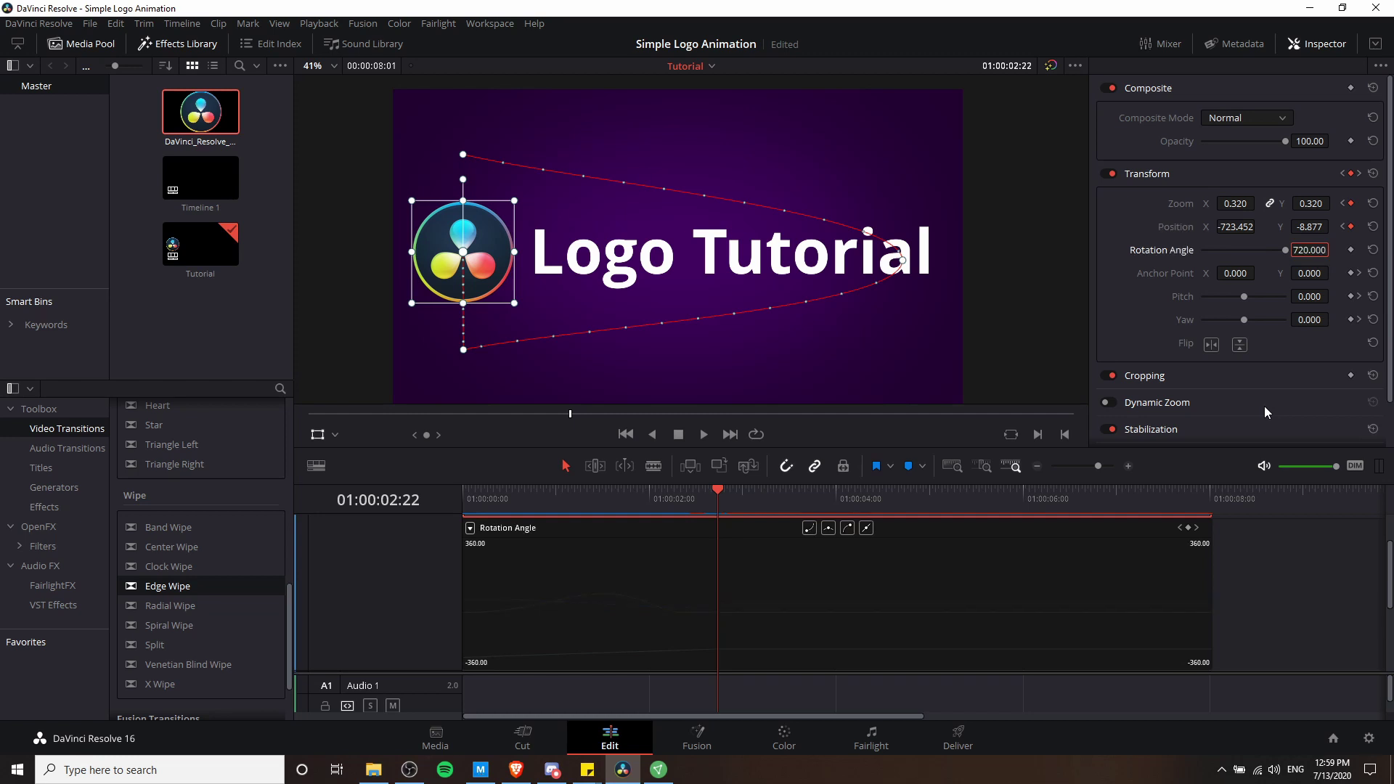
{"action": "left_click", "coordinate": [1349, 250]}
- Set the logo's Rotation Angle to 0 at the start of the timeline, 01:00:00:00
{"action": "left_click_drag", "start_coordinate": [725, 502], "coordinate": [389, 499]}
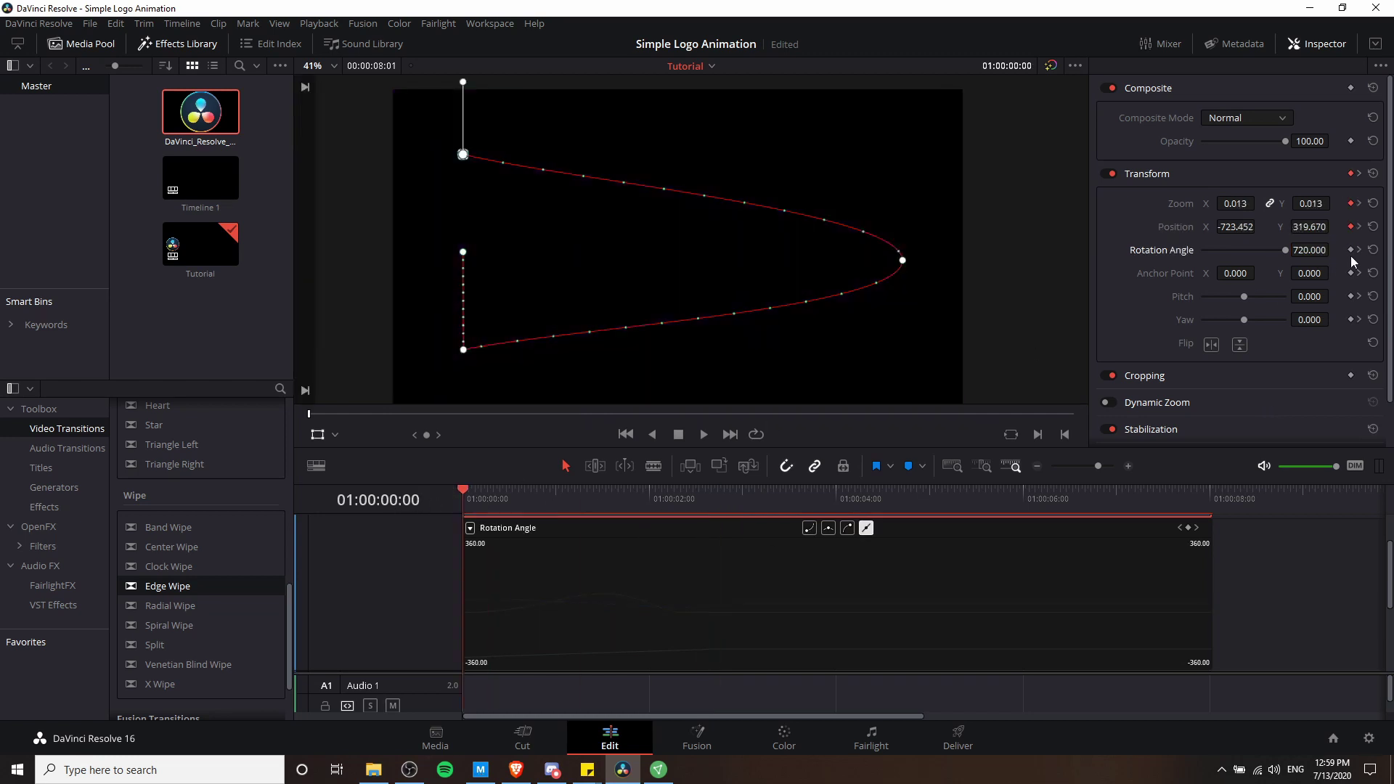
{"action": "left_click", "coordinate": [1303, 249]}
{"action": "key", "text": "ctrl+a"}
{"action": "type", "text": "0"}
{"action": "key", "text": "Return"}
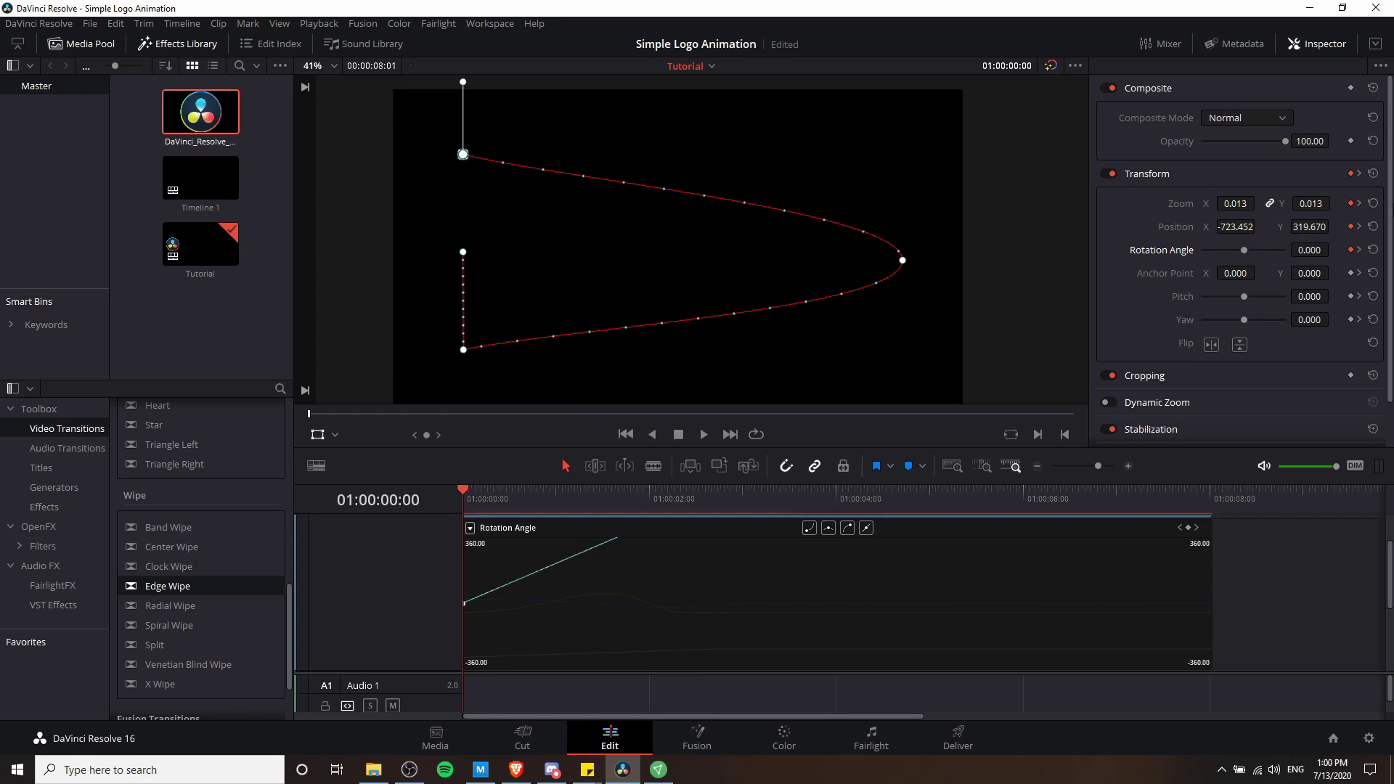
- Step through the two Rotation Angle keyframes and play the animation from the start to check the logo's spin
{"action": "left_click", "coordinate": [1358, 250]}
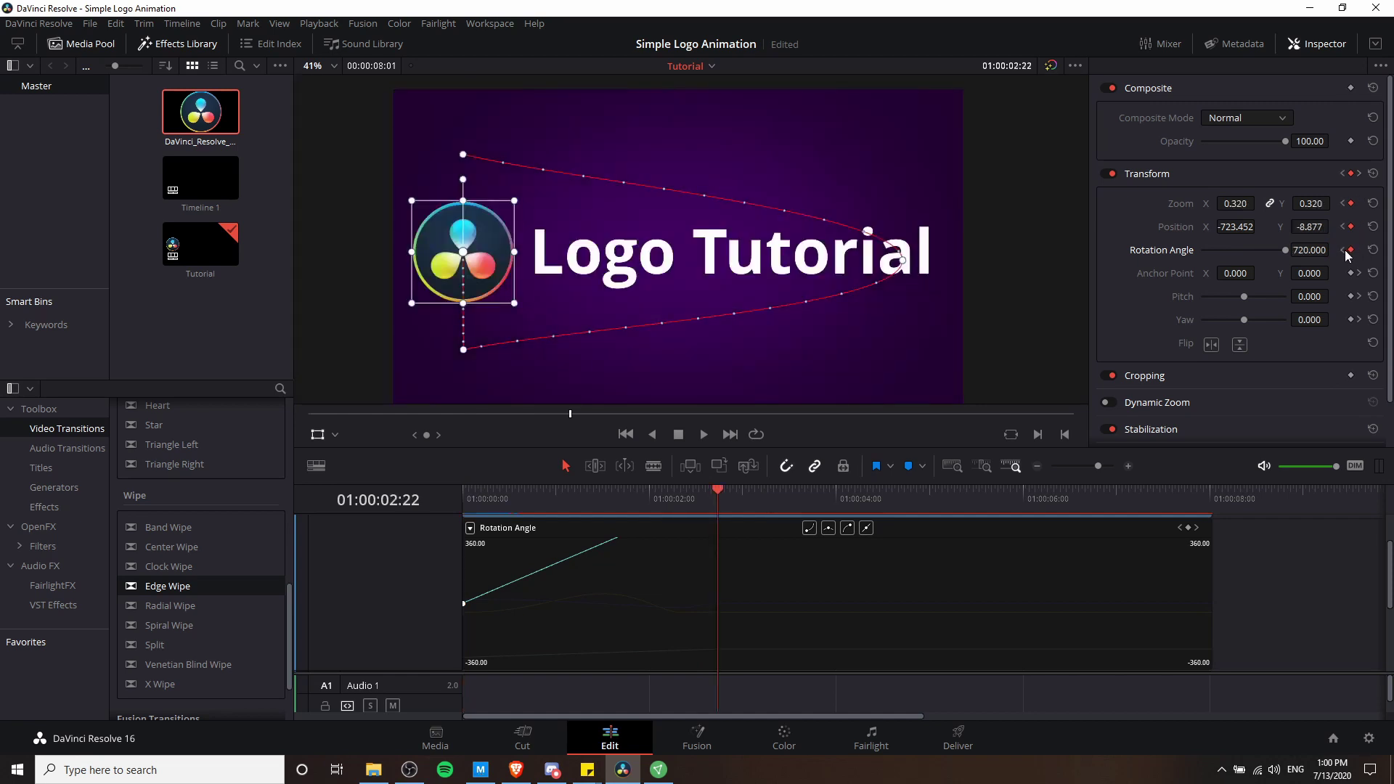
{"action": "left_click", "coordinate": [1342, 250]}
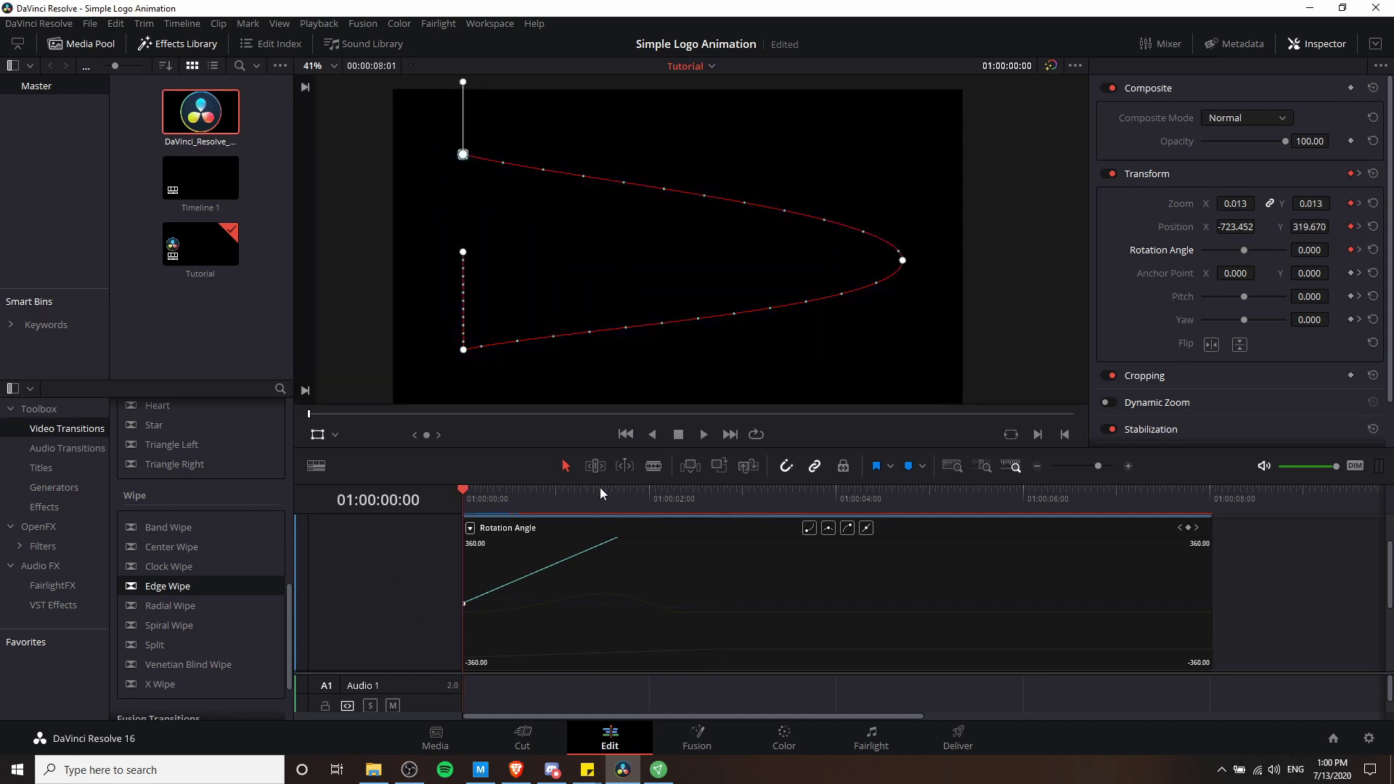
{"action": "key", "text": "space"}
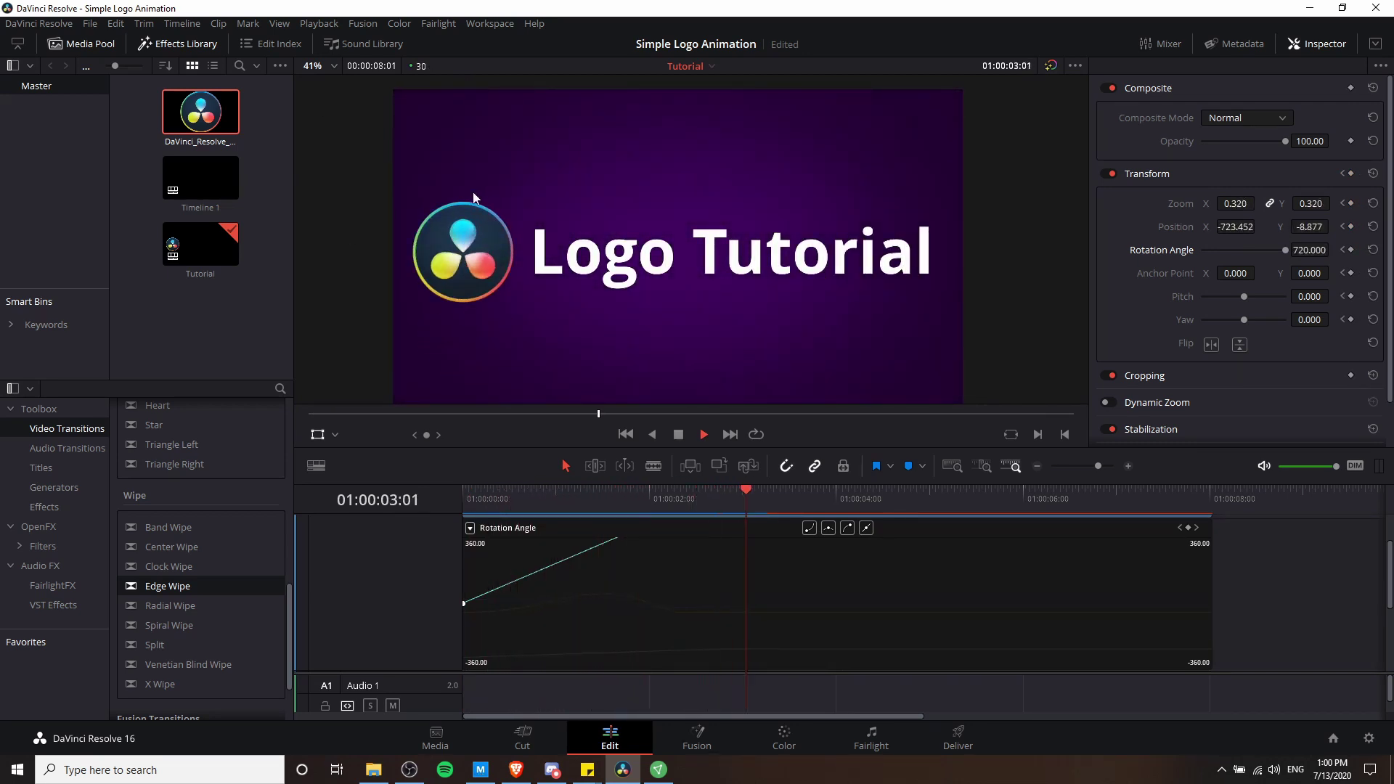
{"action": "key", "text": "space"}
- Reverse the logo's spin by setting its Rotation Angle keyframe at 01:00:02:22 to -720
{"action": "left_click", "coordinate": [1342, 250]}
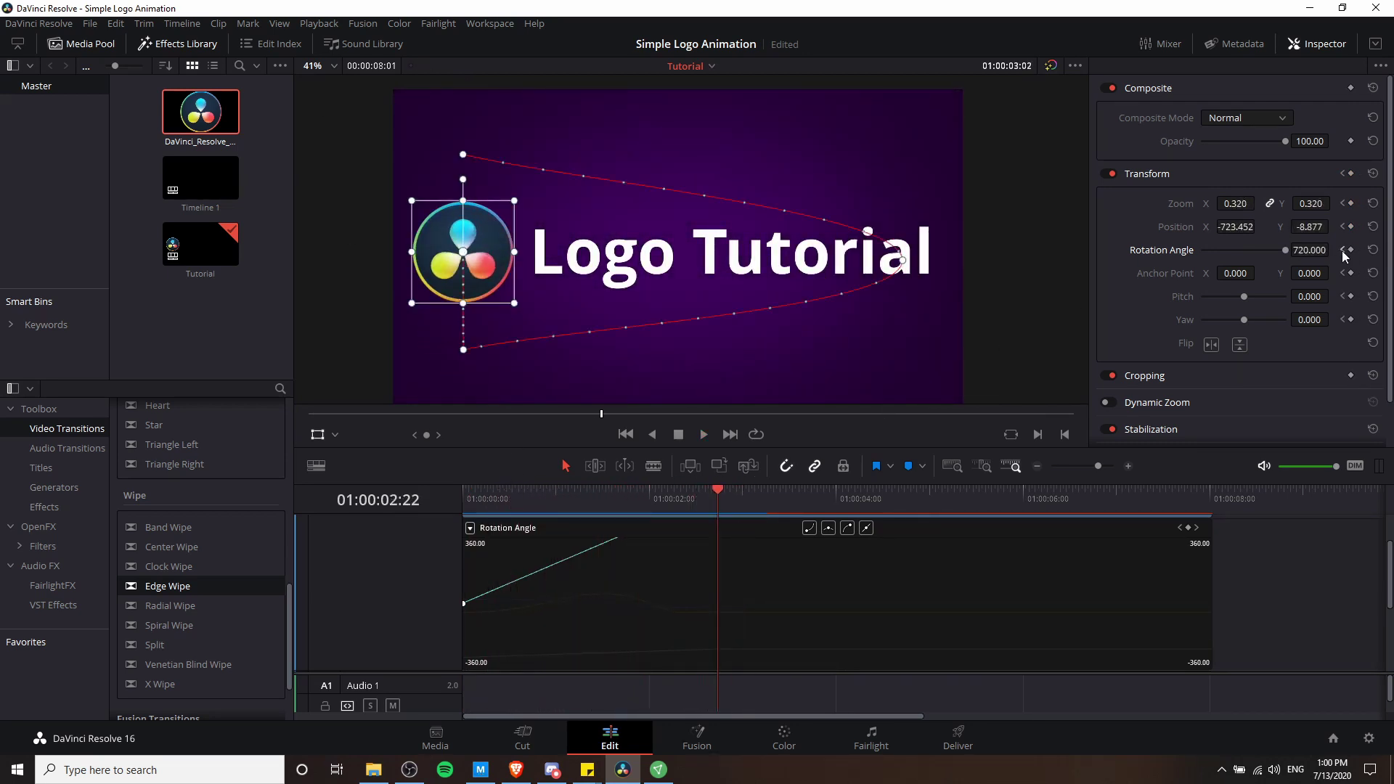
{"action": "left_click", "coordinate": [1318, 252]}
{"action": "type", "text": "-"}
{"action": "key", "text": "Return"}
- Play the animation from the start to check the reversed spin, and save the project
{"action": "left_click_drag", "start_coordinate": [569, 494], "coordinate": [328, 498]}
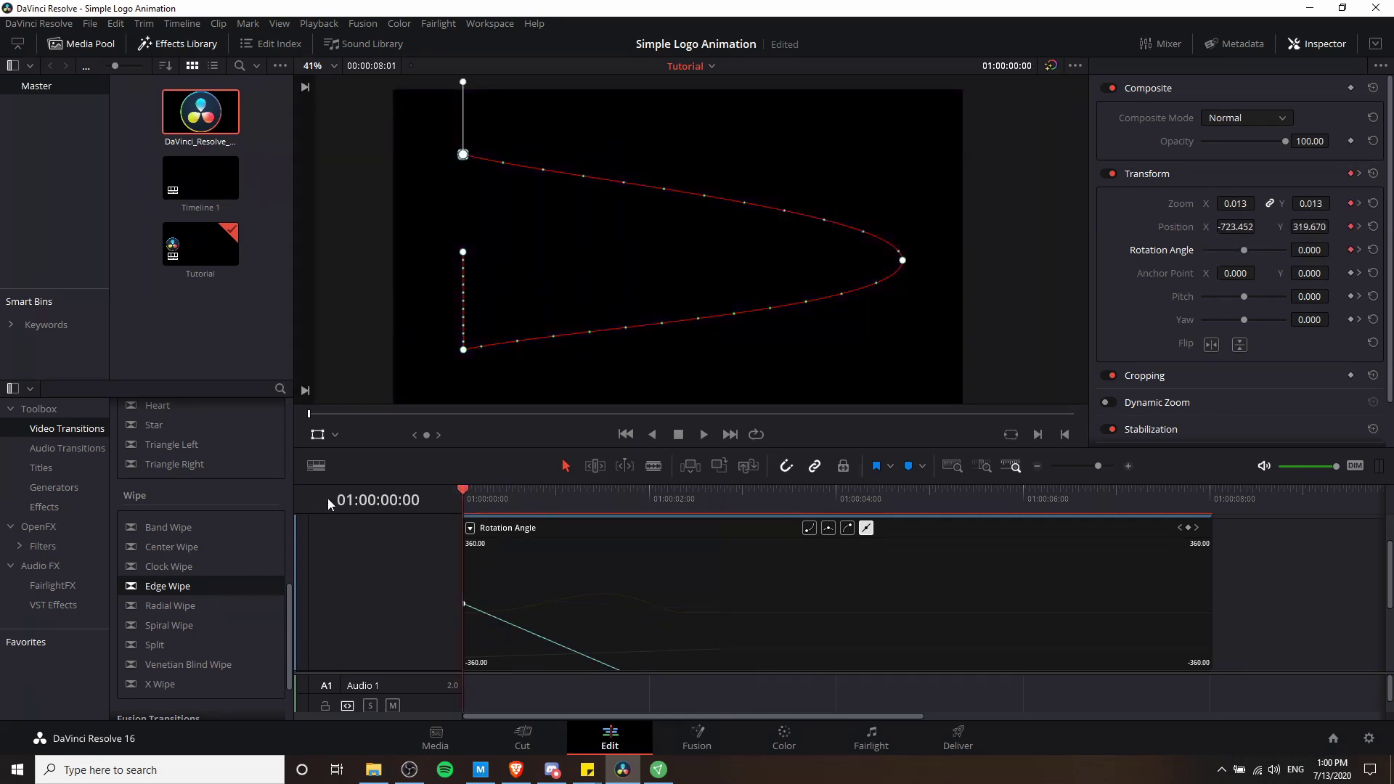
{"action": "key", "text": "space"}
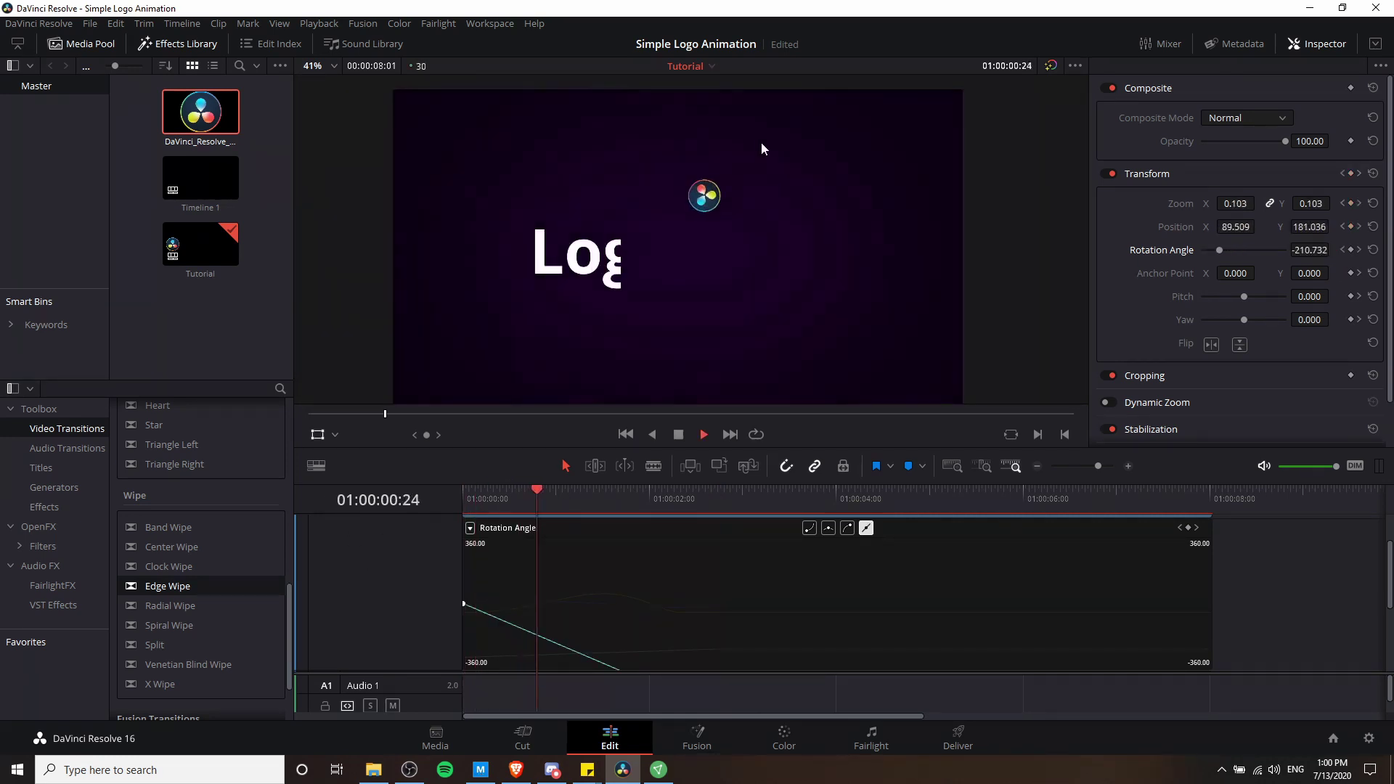
{"action": "key", "text": "space"}
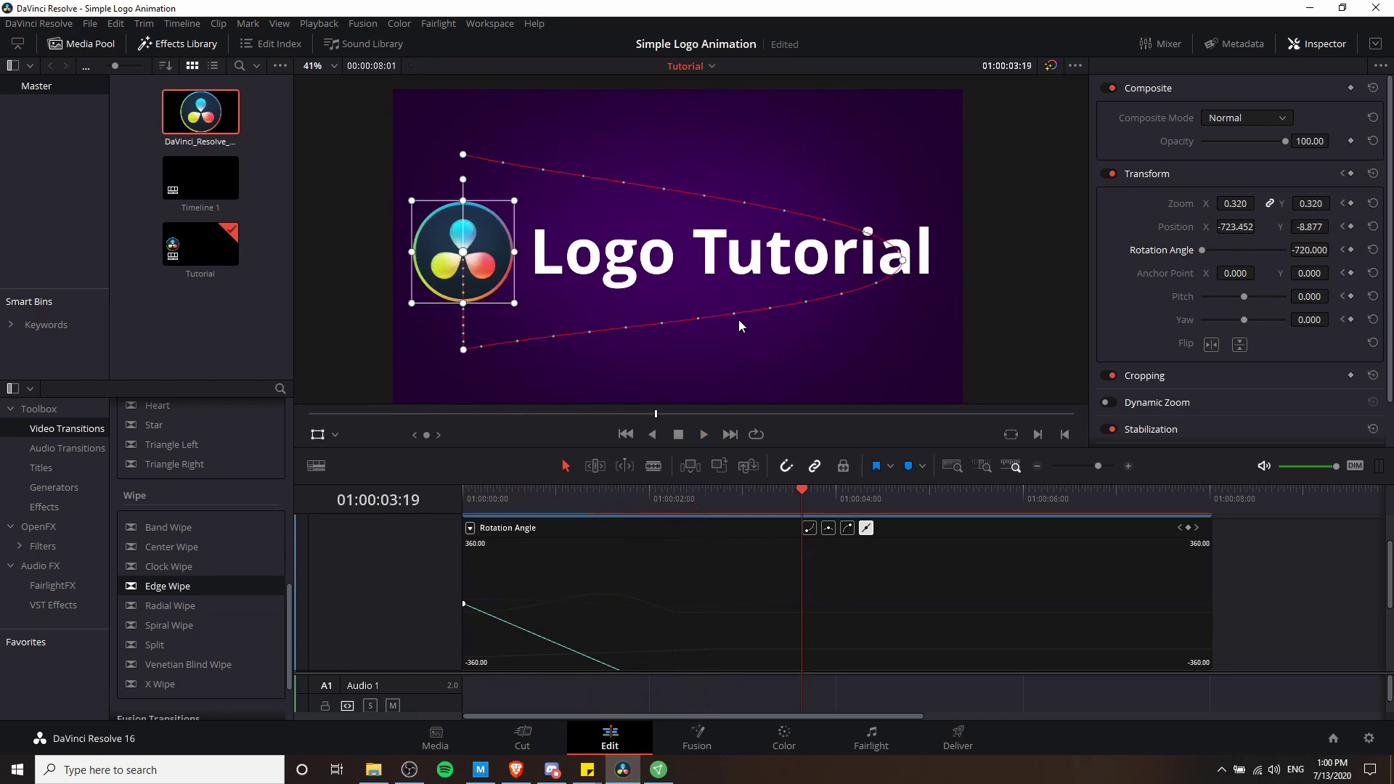
{"action": "key", "text": "ctrl+s"}
- Replay the animation from the start and stop at 01:00:01:20 to compare the title wipe with the logo's motion
{"action": "left_click_drag", "start_coordinate": [612, 500], "coordinate": [447, 489]}
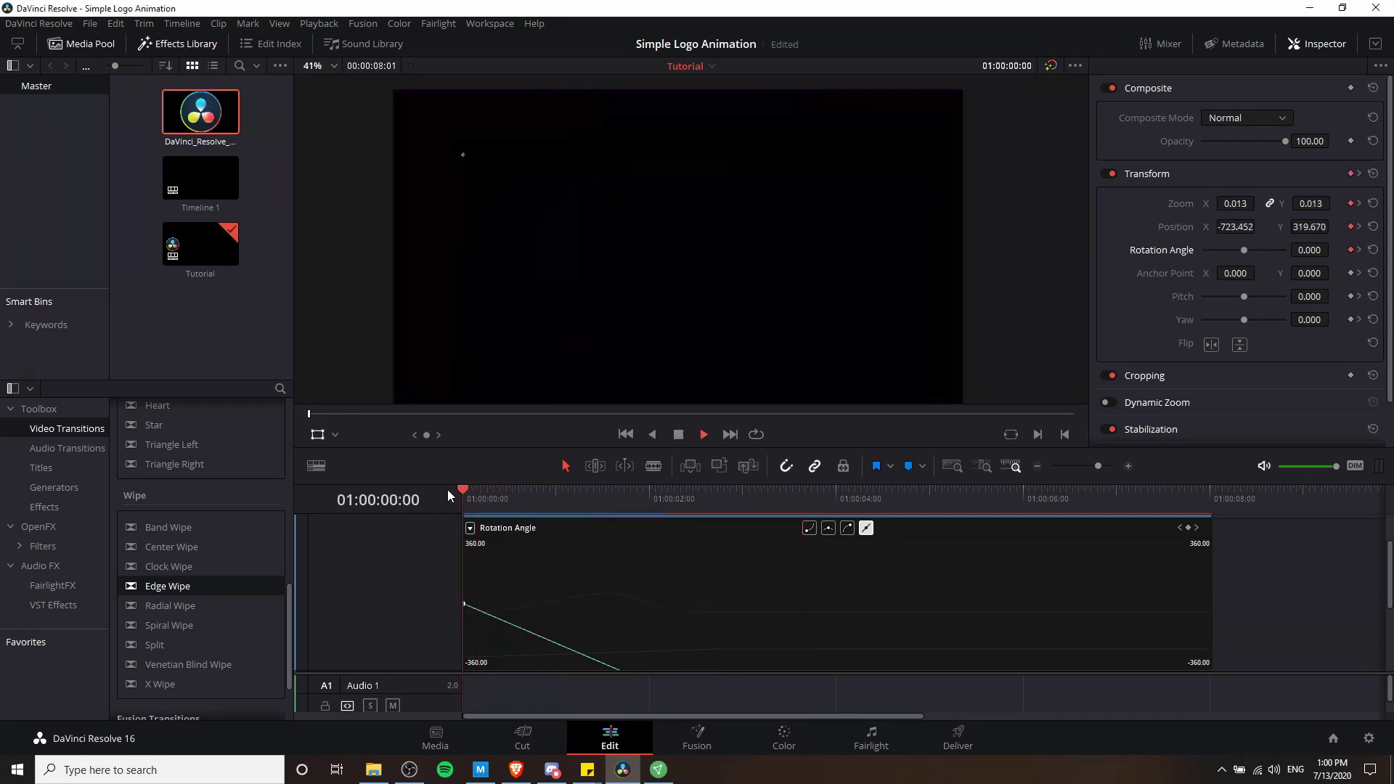
{"action": "key", "text": "space"}
{"action": "key", "text": "space"}
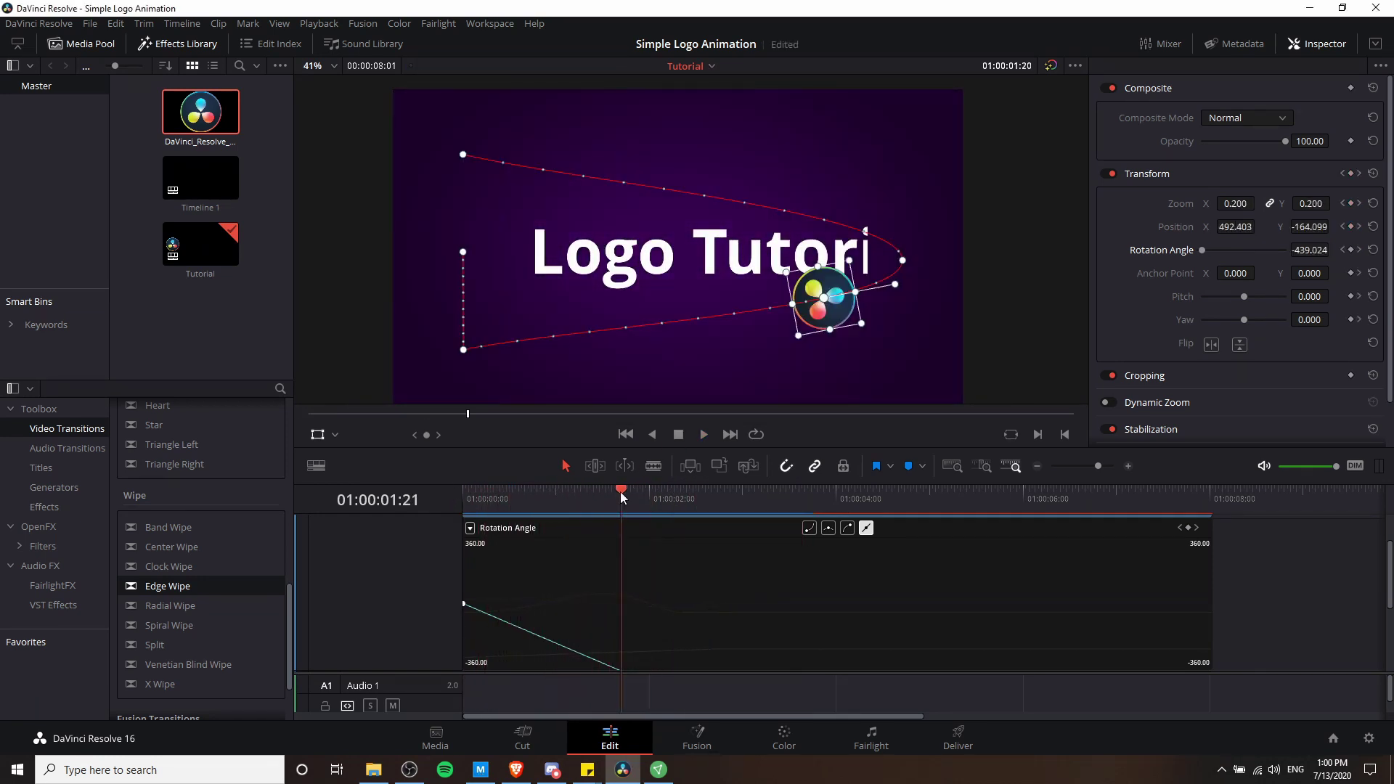
{"action": "left_click", "coordinate": [617, 491]}
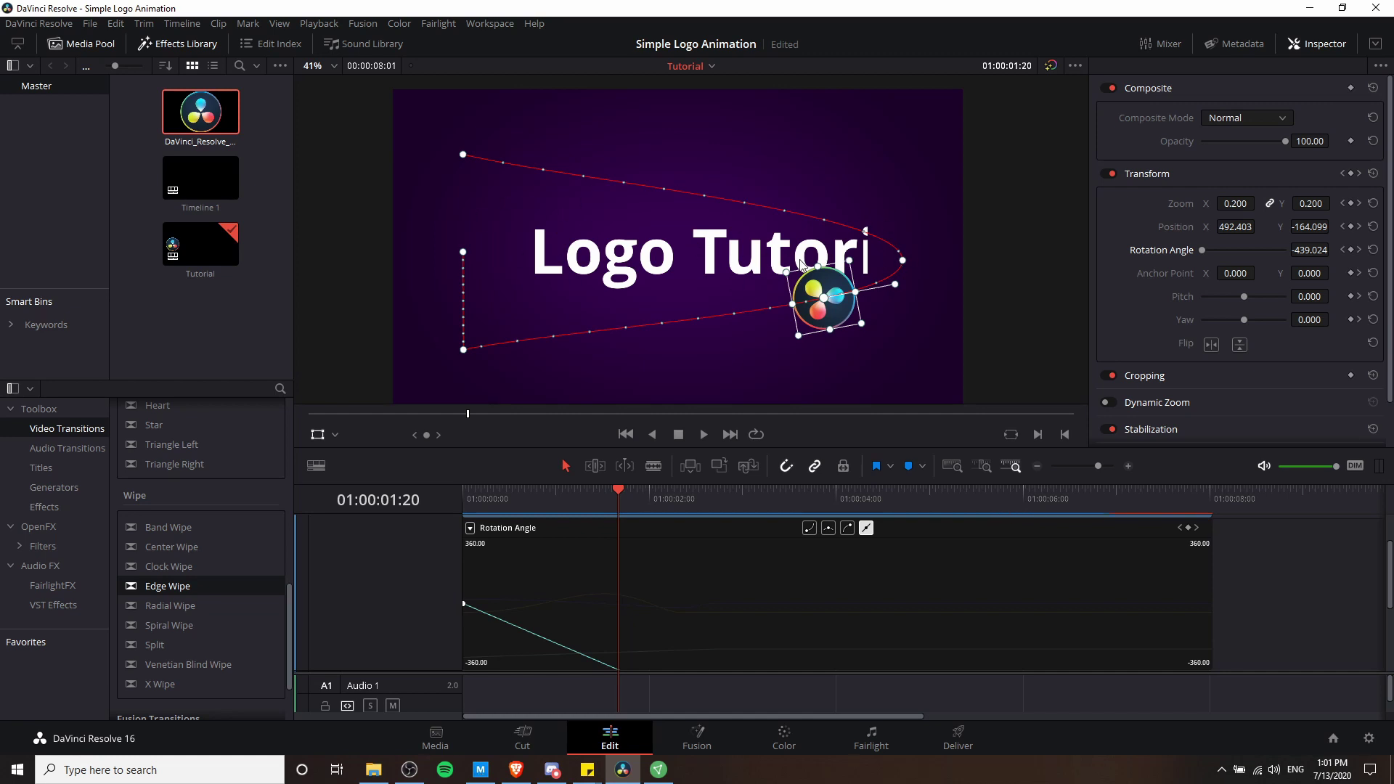
- Lengthen the Edge Wipe transition on the title clip in Video 3 so that it ends at 01:00:02:22
{"action": "left_click", "coordinate": [699, 500]}
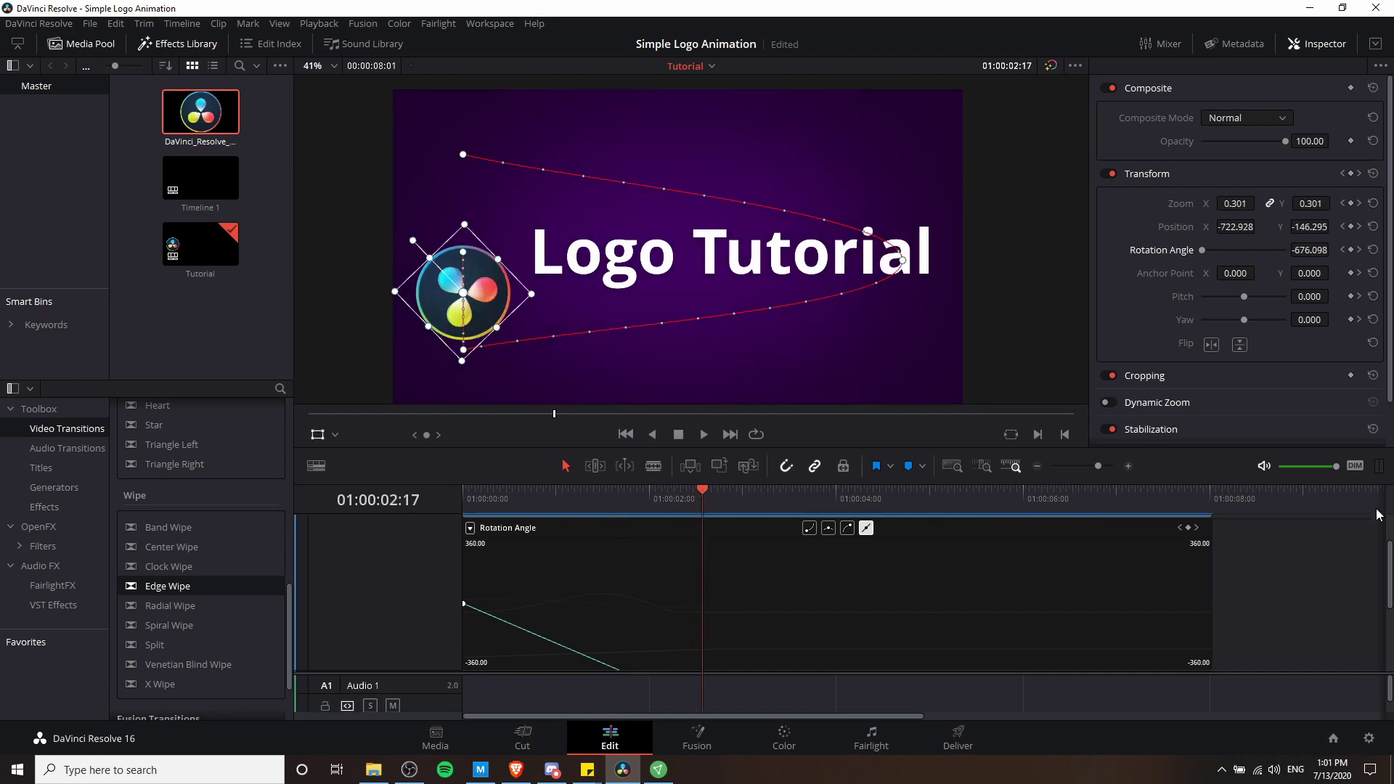
{"action": "key", "text": "Right"}
{"action": "key", "text": "Right"}
{"action": "key", "text": "Right"}
{"action": "key", "text": "Right"}
{"action": "key", "text": "Right"}
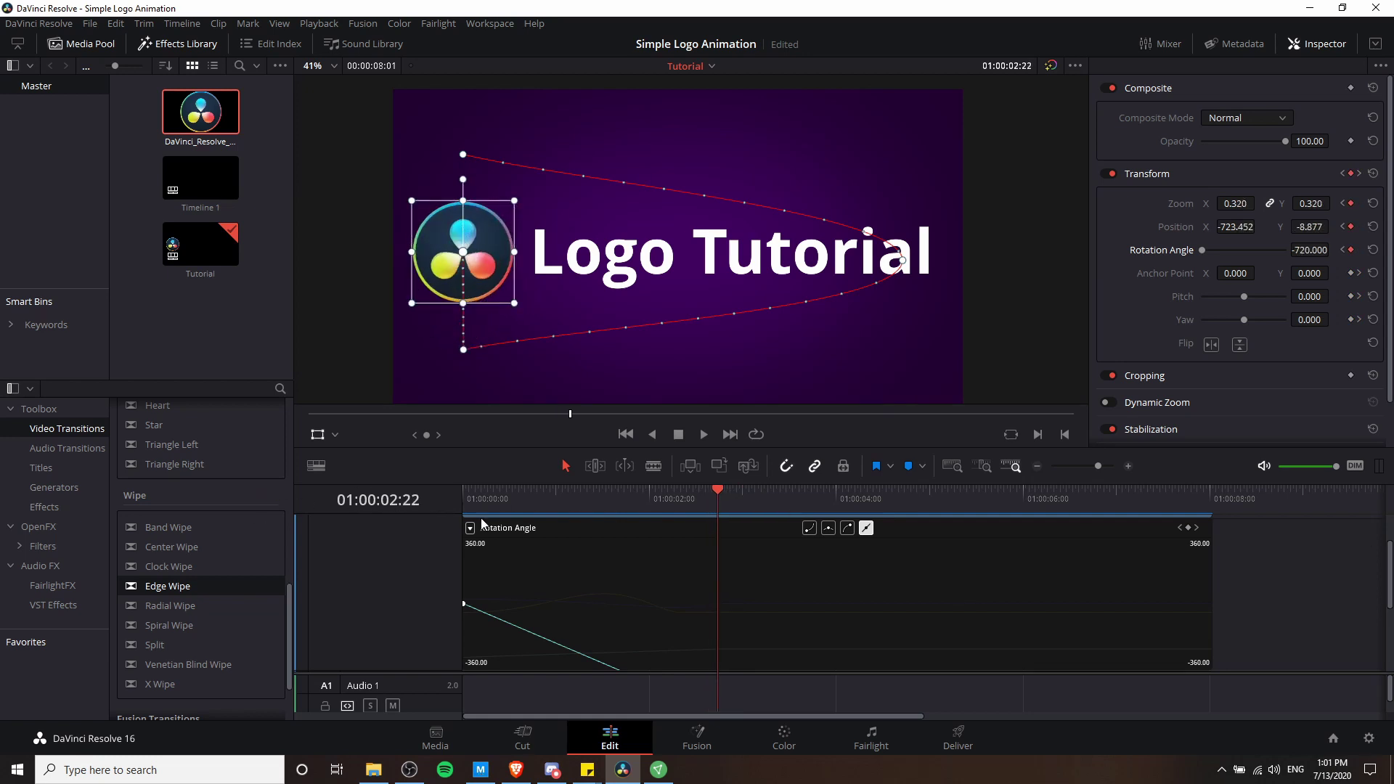
{"action": "scroll", "coordinate": [876, 616], "scroll_direction": "down", "scroll_amount": 4}
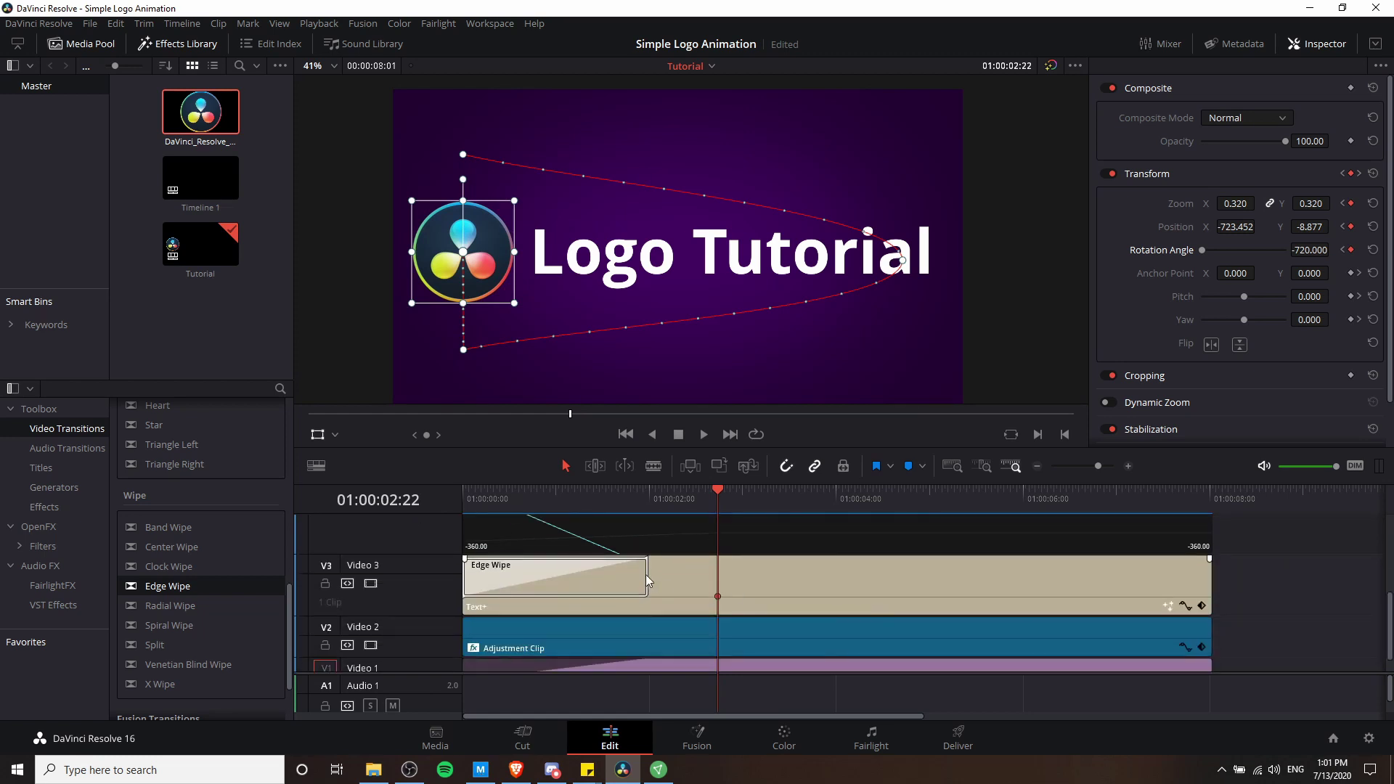
{"action": "left_click_drag", "start_coordinate": [647, 573], "coordinate": [708, 573]}
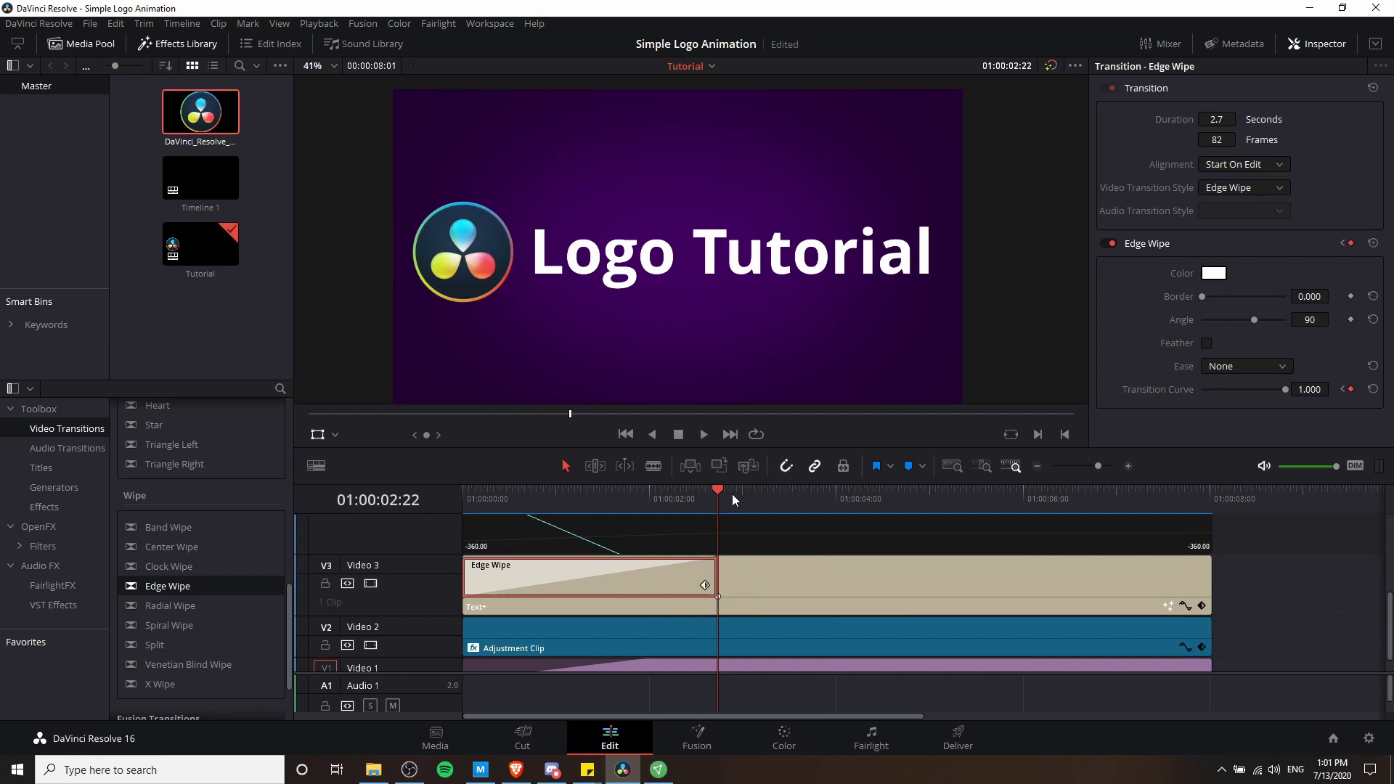
- Play the animation from the start to check the lengthened title wipe against the moving logo
{"action": "left_click_drag", "start_coordinate": [585, 499], "coordinate": [463, 500]}
{"action": "left_click", "coordinate": [704, 433]}
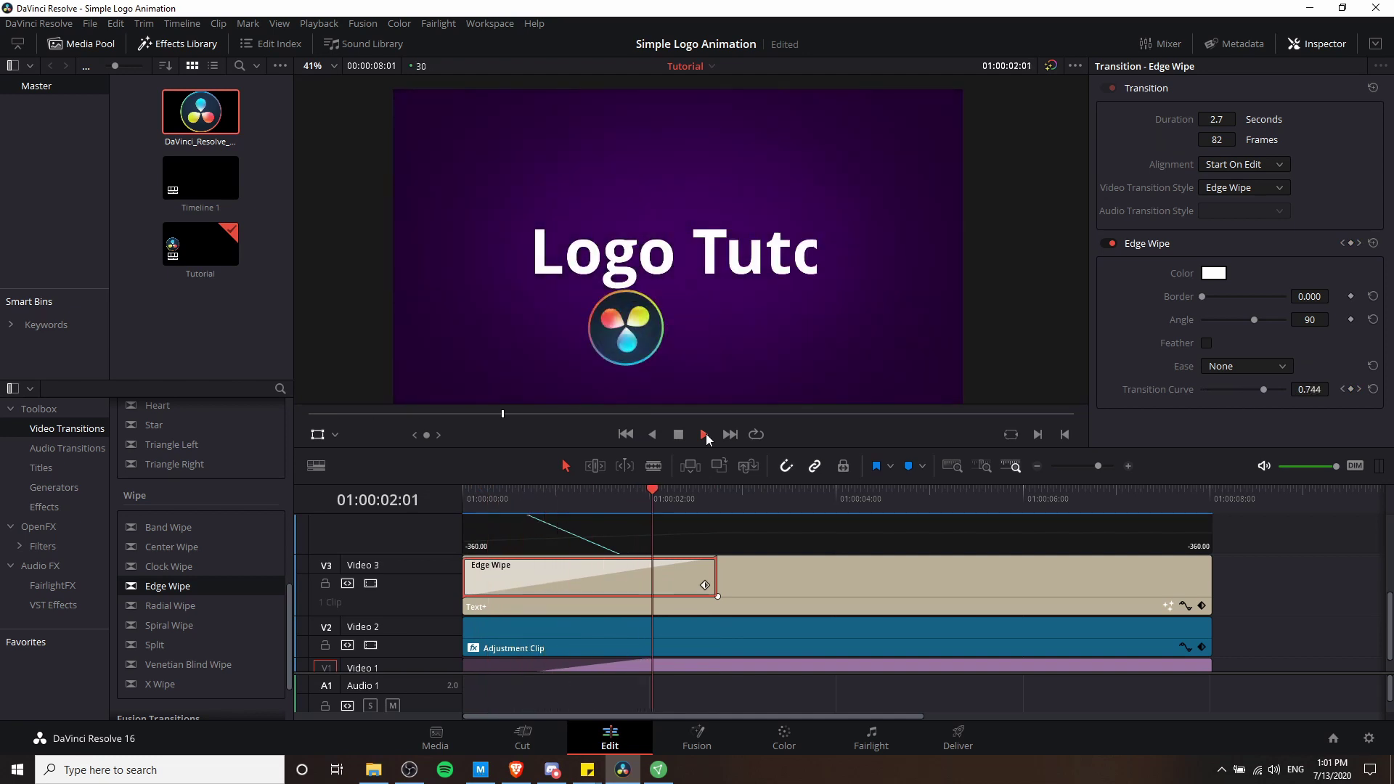
{"action": "key", "text": "space"}
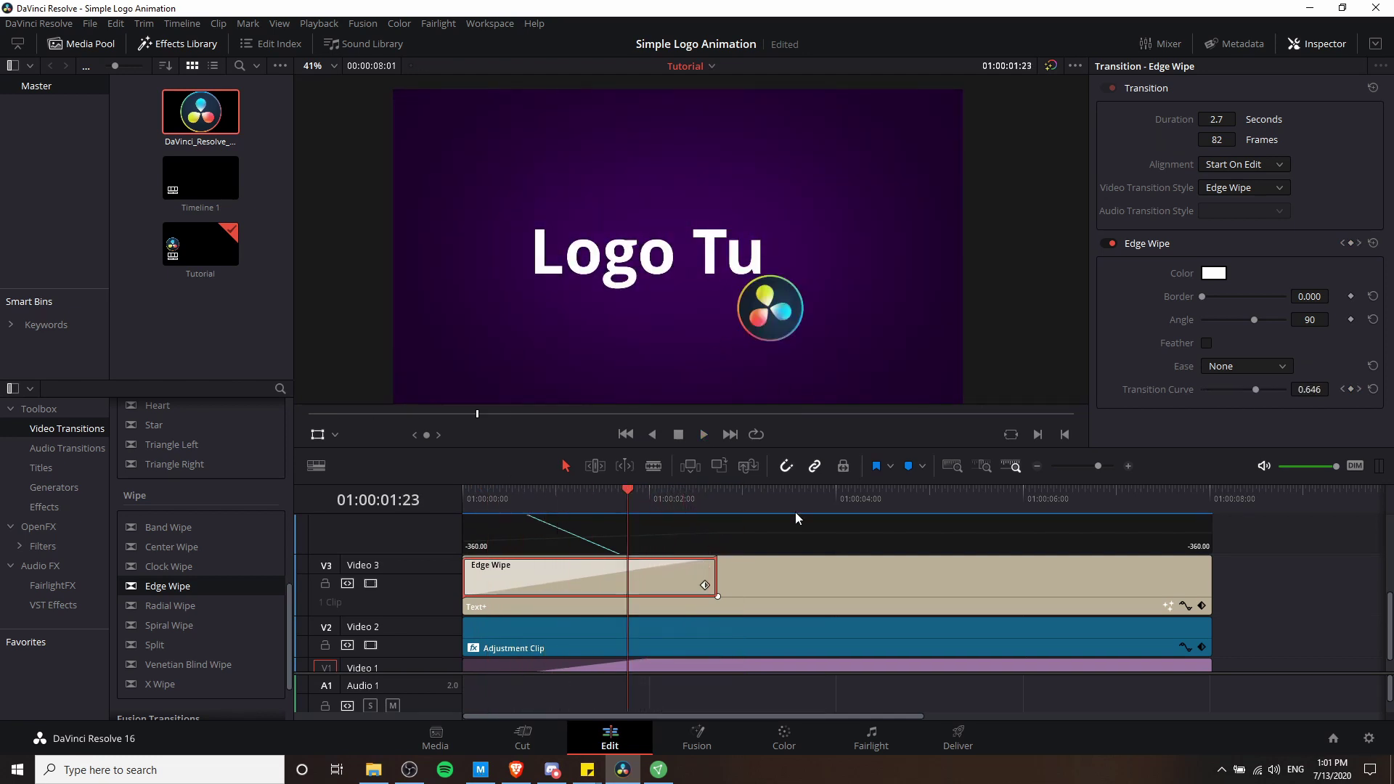
- Set the size of the "Logo Tutorial" title text to 0.18 and deselect the clip
{"action": "left_click", "coordinate": [768, 591]}
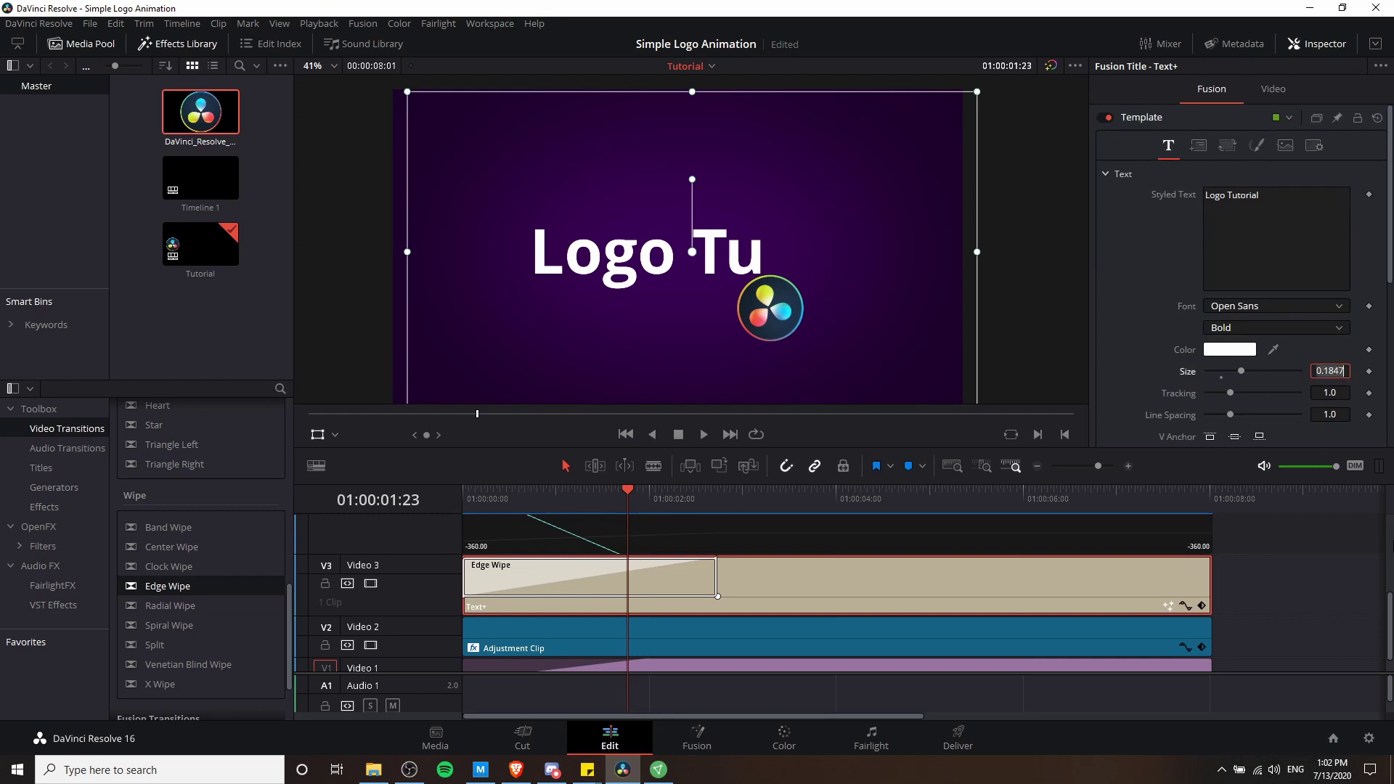
{"action": "key", "text": "BackSpace"}
{"action": "key", "text": "BackSpace"}
{"action": "key", "text": "Tab"}
{"action": "left_click", "coordinate": [1273, 578]}
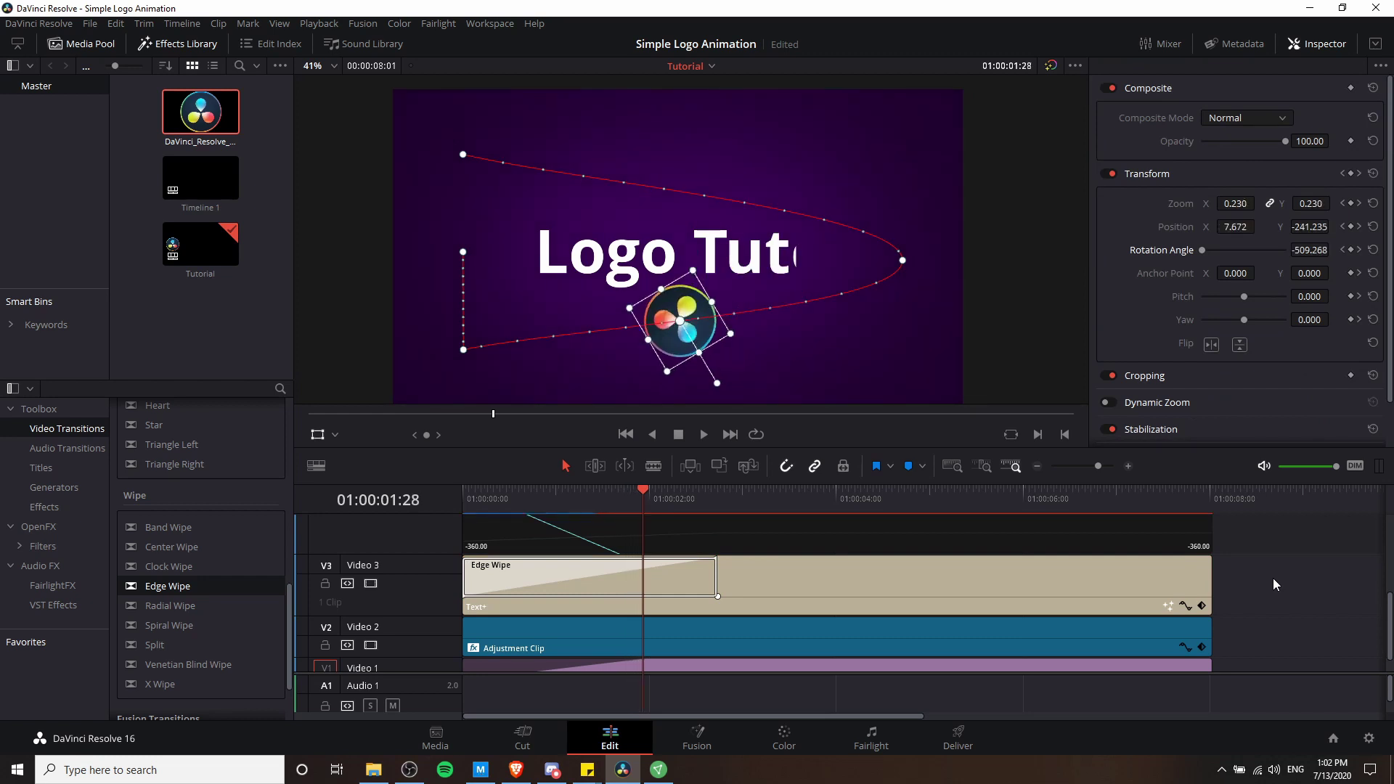
- Play backward and forward around the title wipe to check the text size, and hide the transform overlay in the viewer
{"action": "key", "text": "j"}
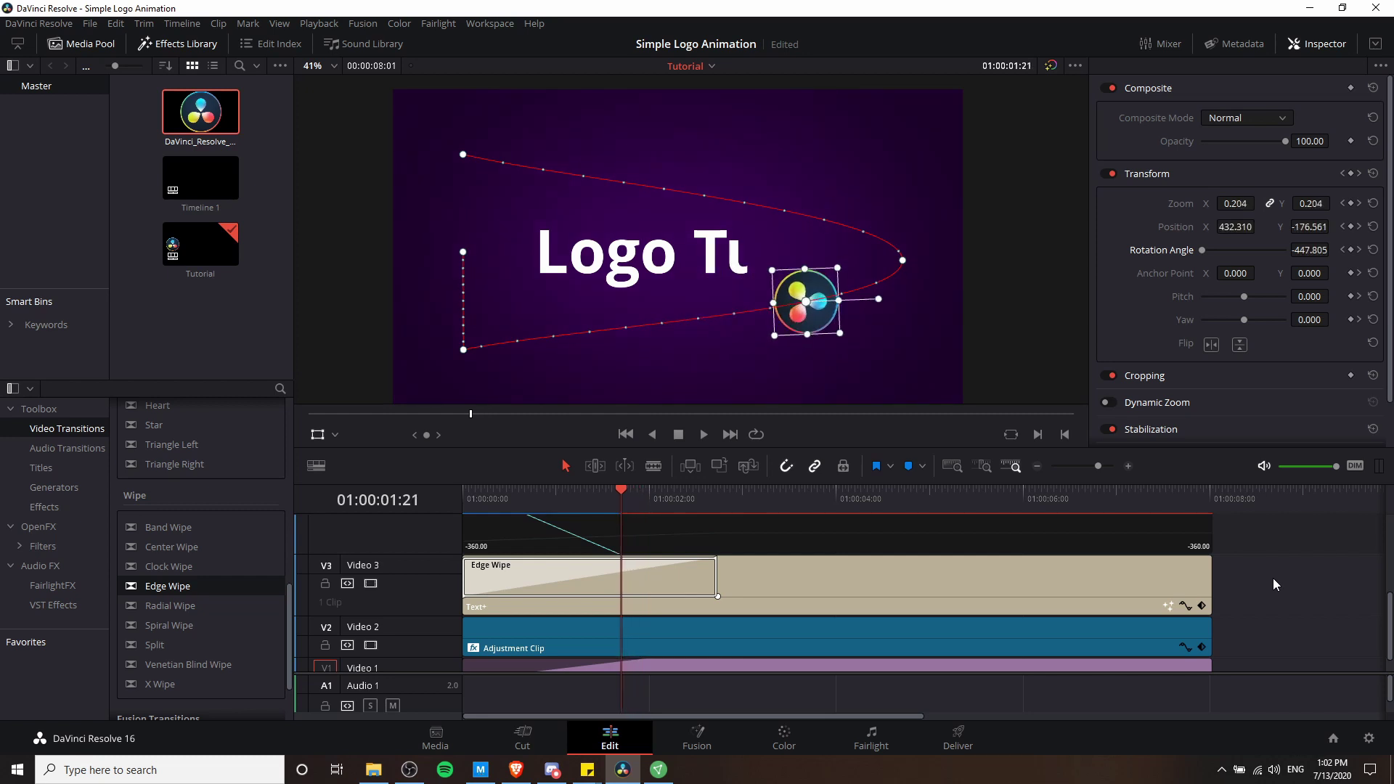
{"action": "key", "text": "l"}
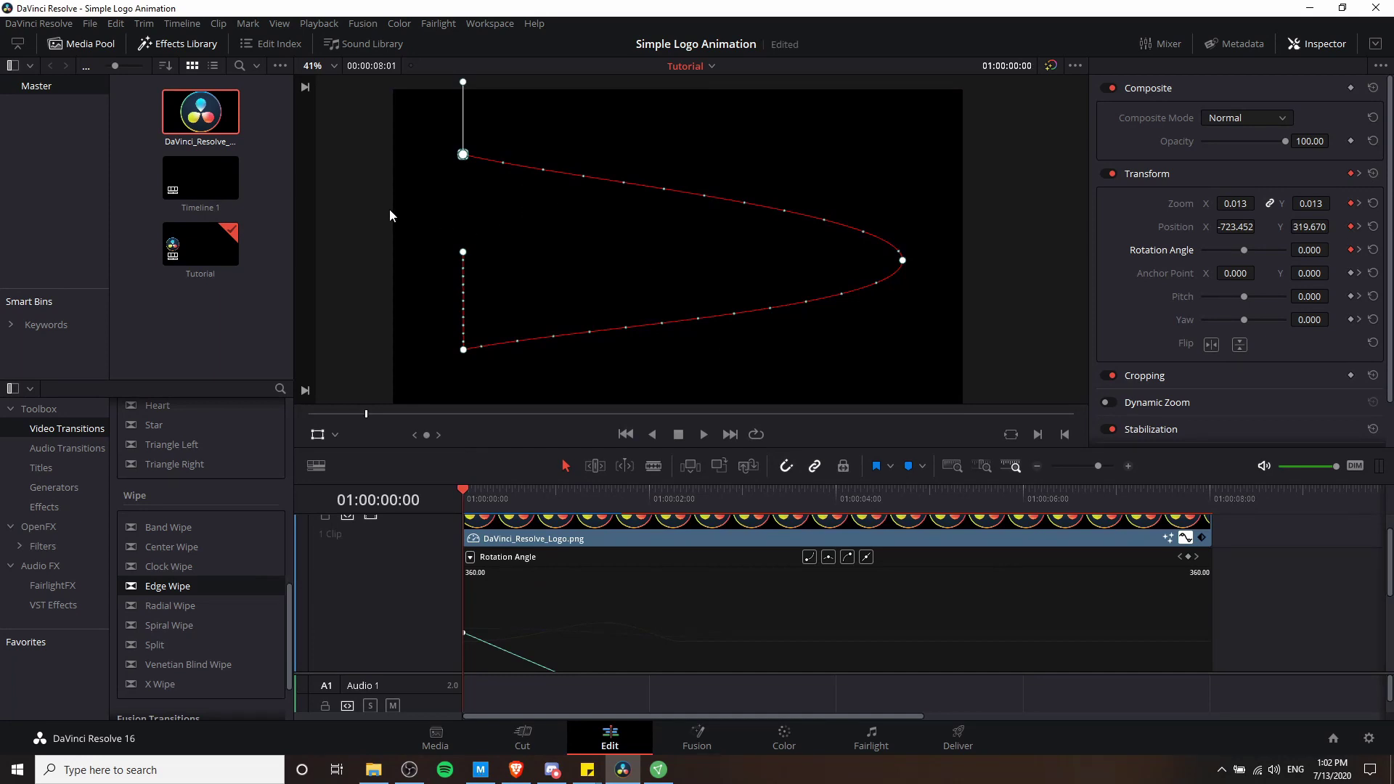
{"action": "left_click", "coordinate": [317, 435]}
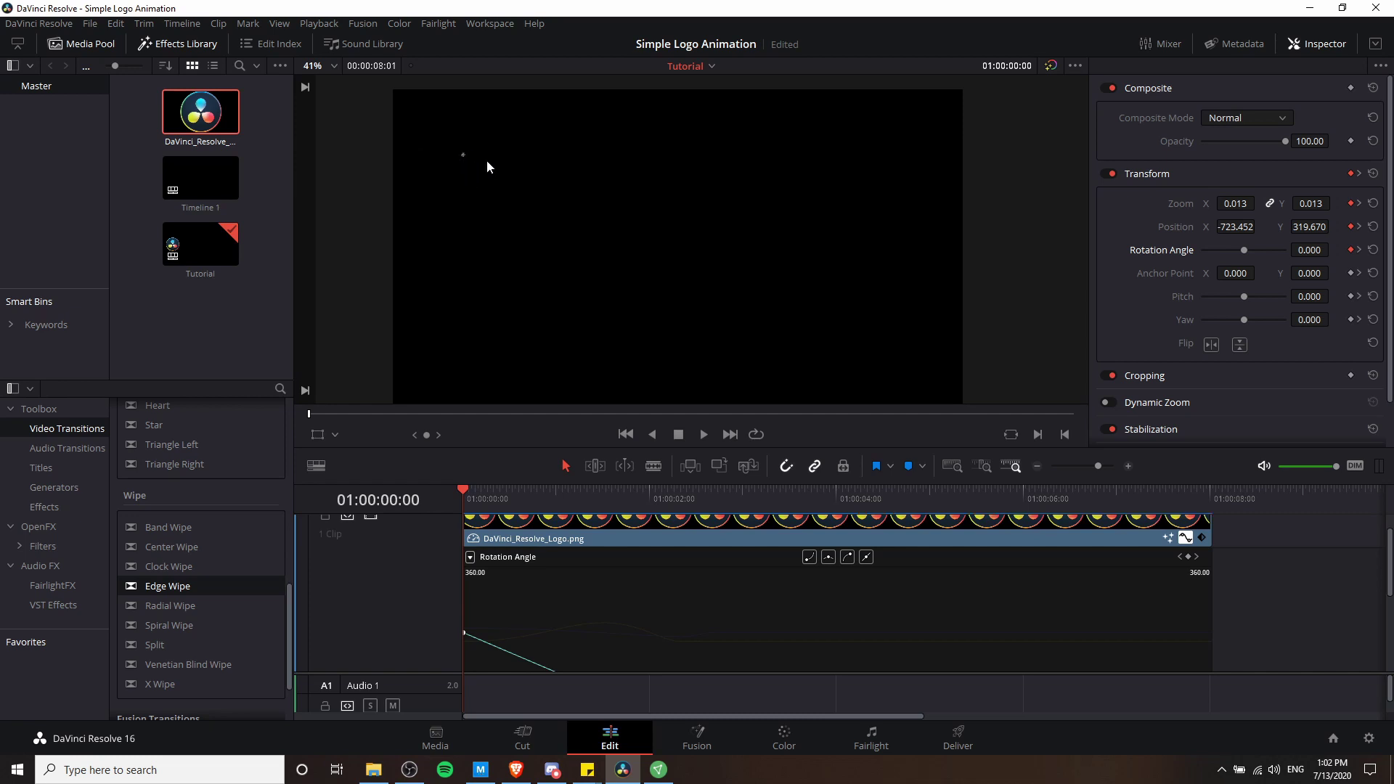
- Try a logo zoom of 0 at 01:00:00:00 and step and play through the opening frames to check it
{"action": "left_click", "coordinate": [1234, 204]}
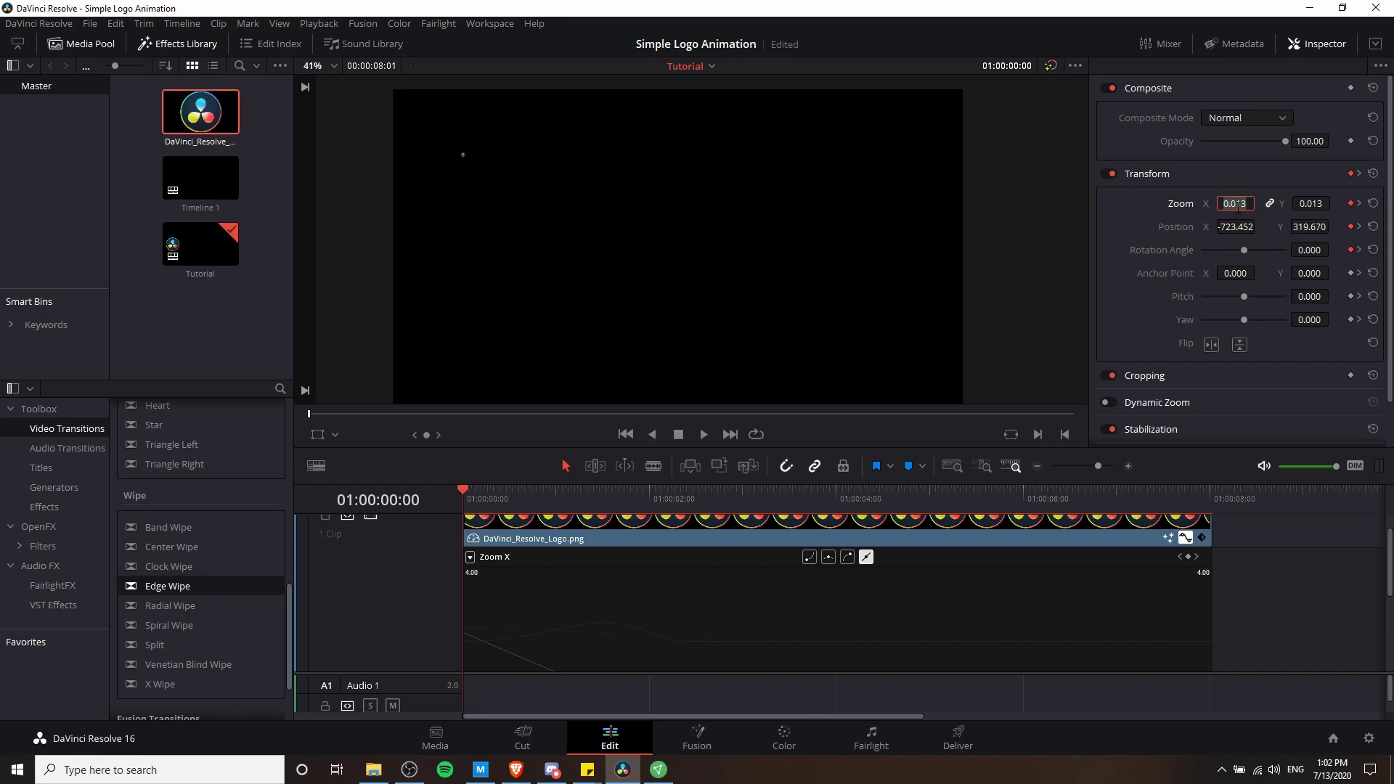
{"action": "type", "text": "0"}
{"action": "key", "text": "Return"}
{"action": "key", "text": "Right"}
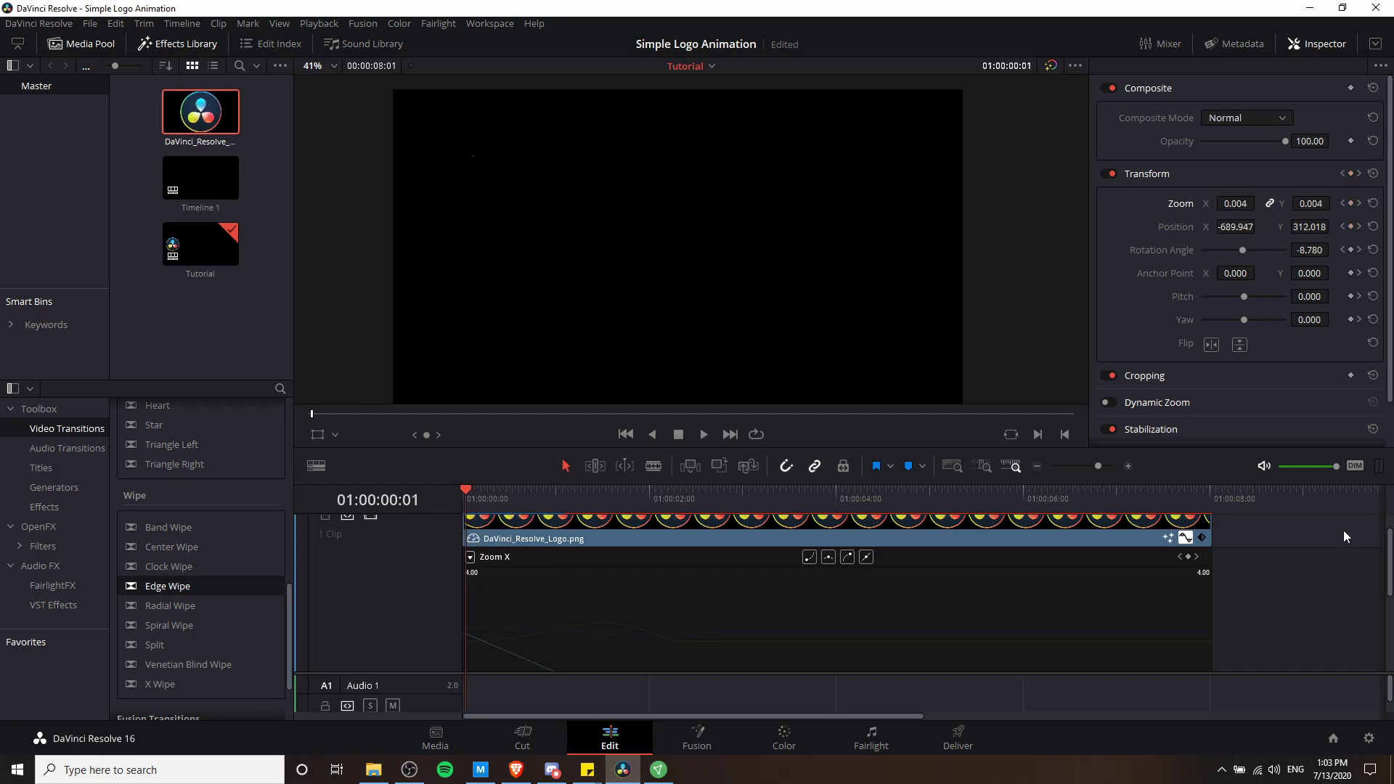
{"action": "key", "text": "Right"}
{"action": "key", "text": "Right"}
{"action": "key", "text": "Right"}
{"action": "key", "text": "Right"}
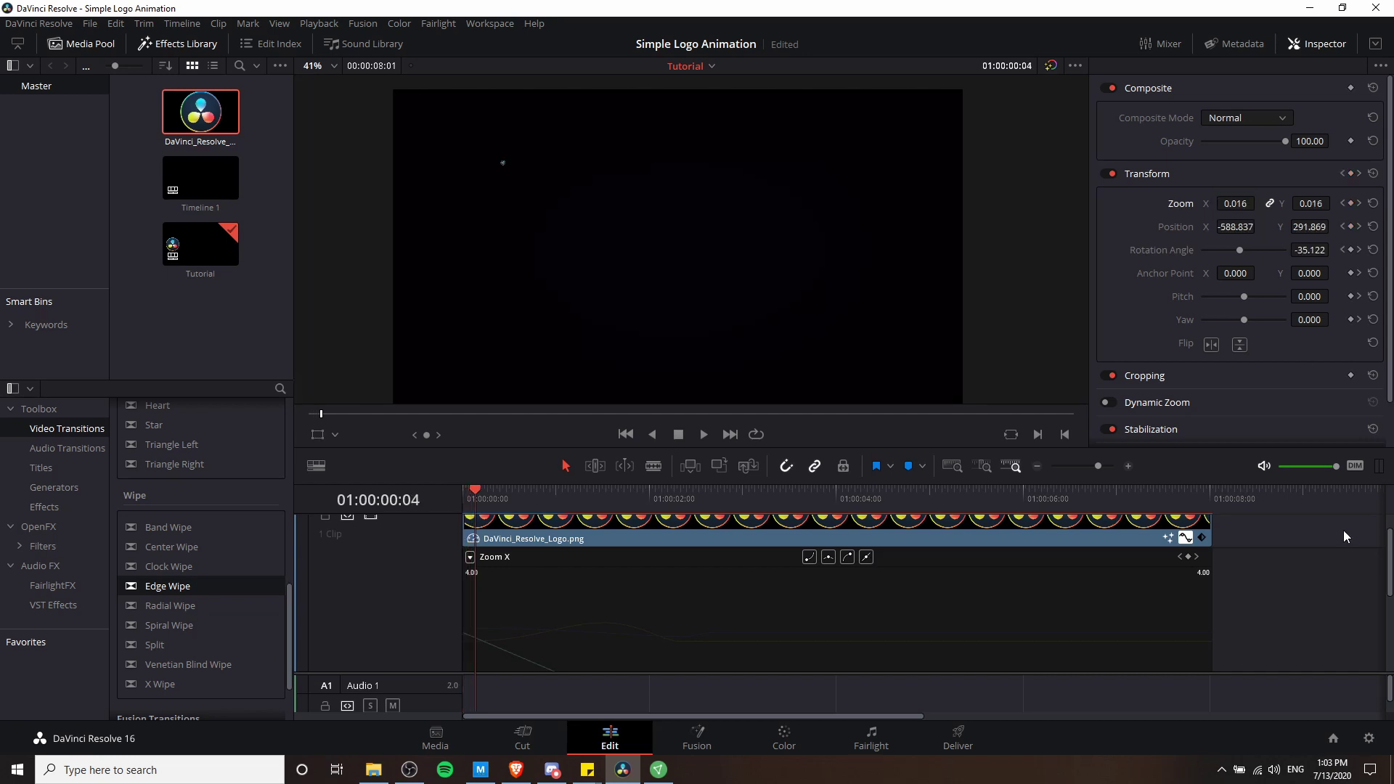
{"action": "key", "text": "space"}
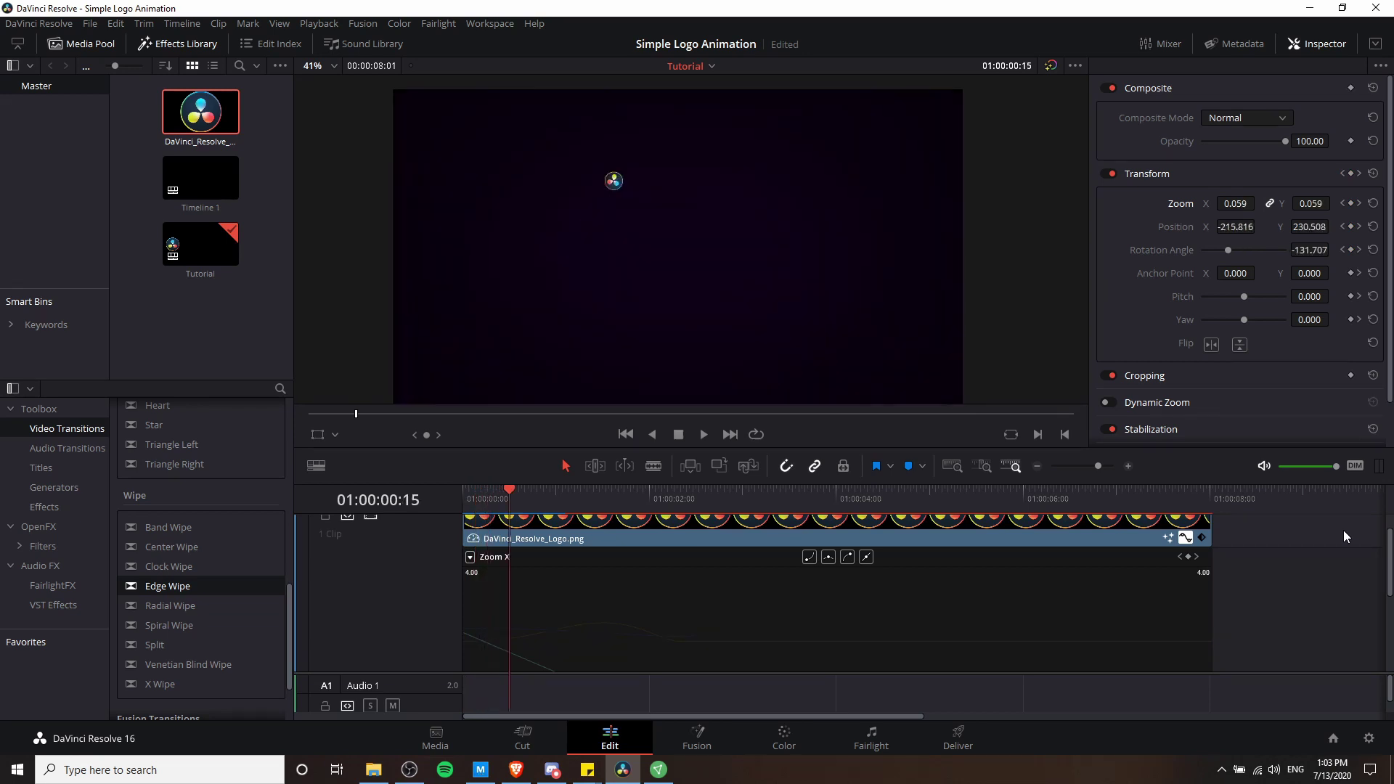
{"action": "key", "text": "j"}
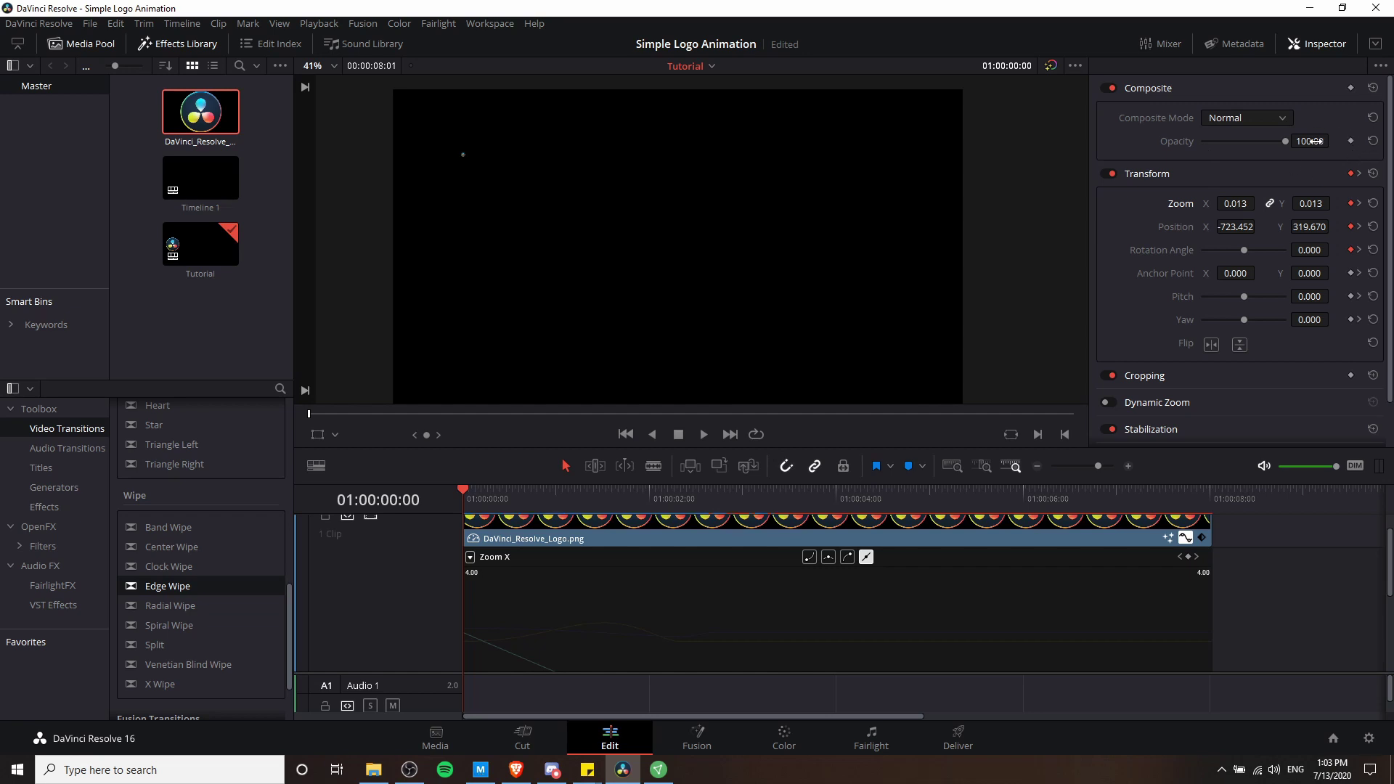
- Set the opacity of the DaVinci_Resolve_Logo.png clip to 0 and keyframe it at 01:00:00:00
{"action": "left_click", "coordinate": [663, 540]}
{"action": "left_click_drag", "start_coordinate": [1309, 141], "coordinate": [1234, 141]}
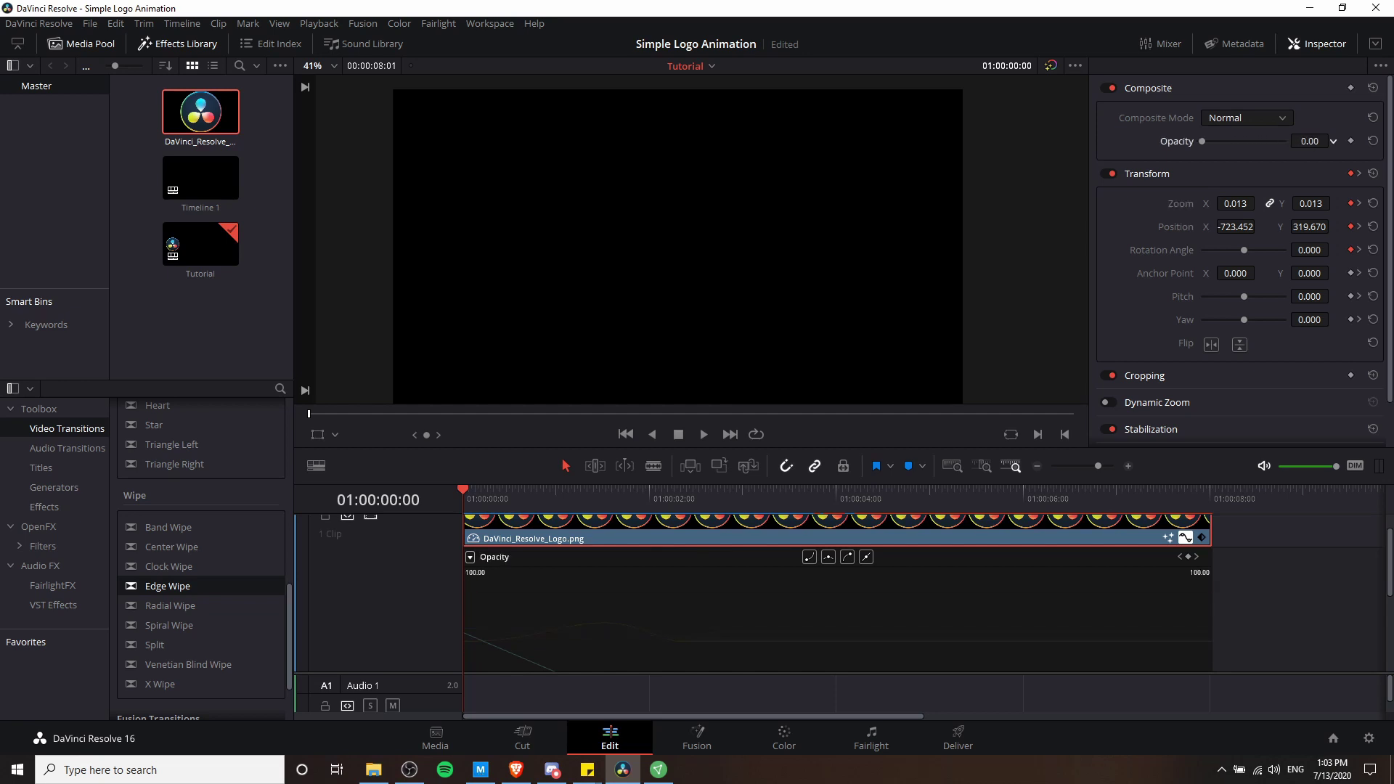
{"action": "left_click", "coordinate": [491, 499]}
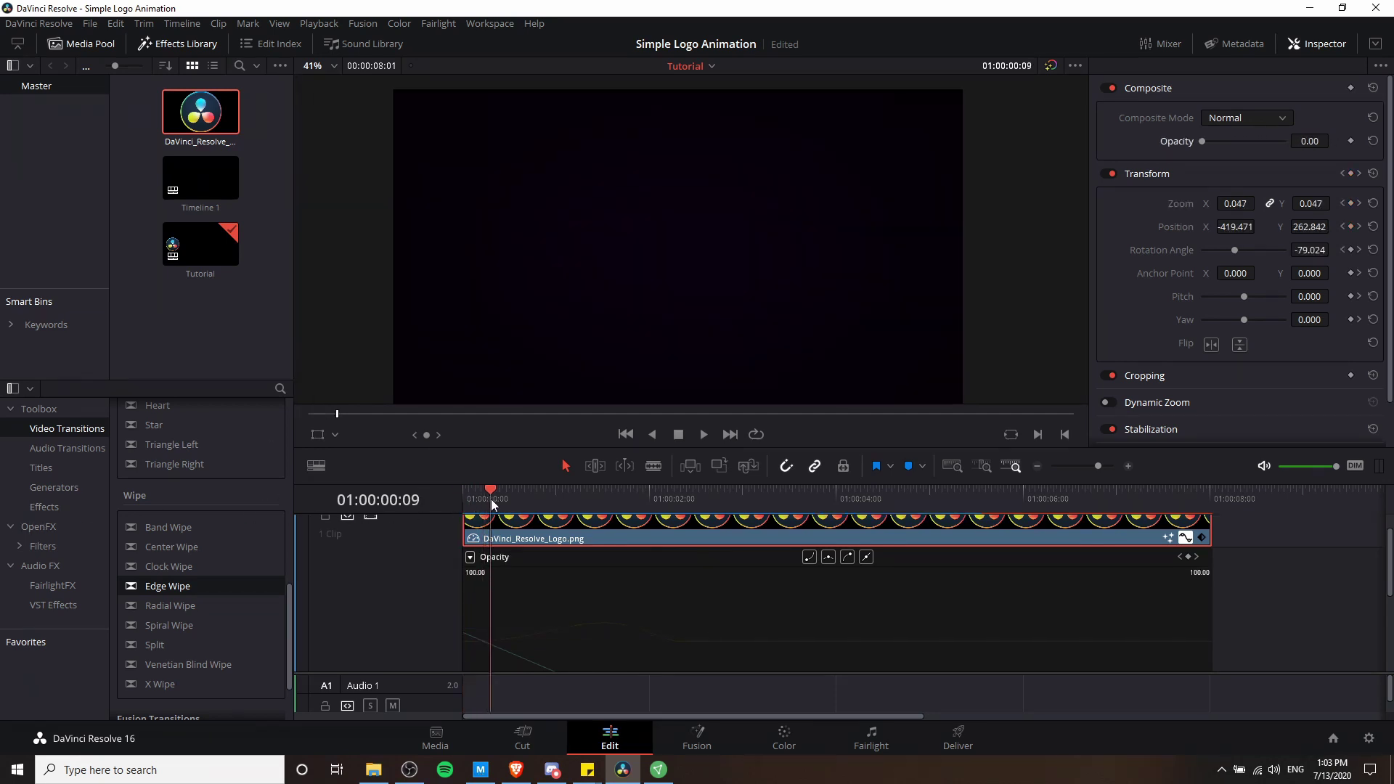
{"action": "left_click_drag", "start_coordinate": [490, 499], "coordinate": [556, 493]}
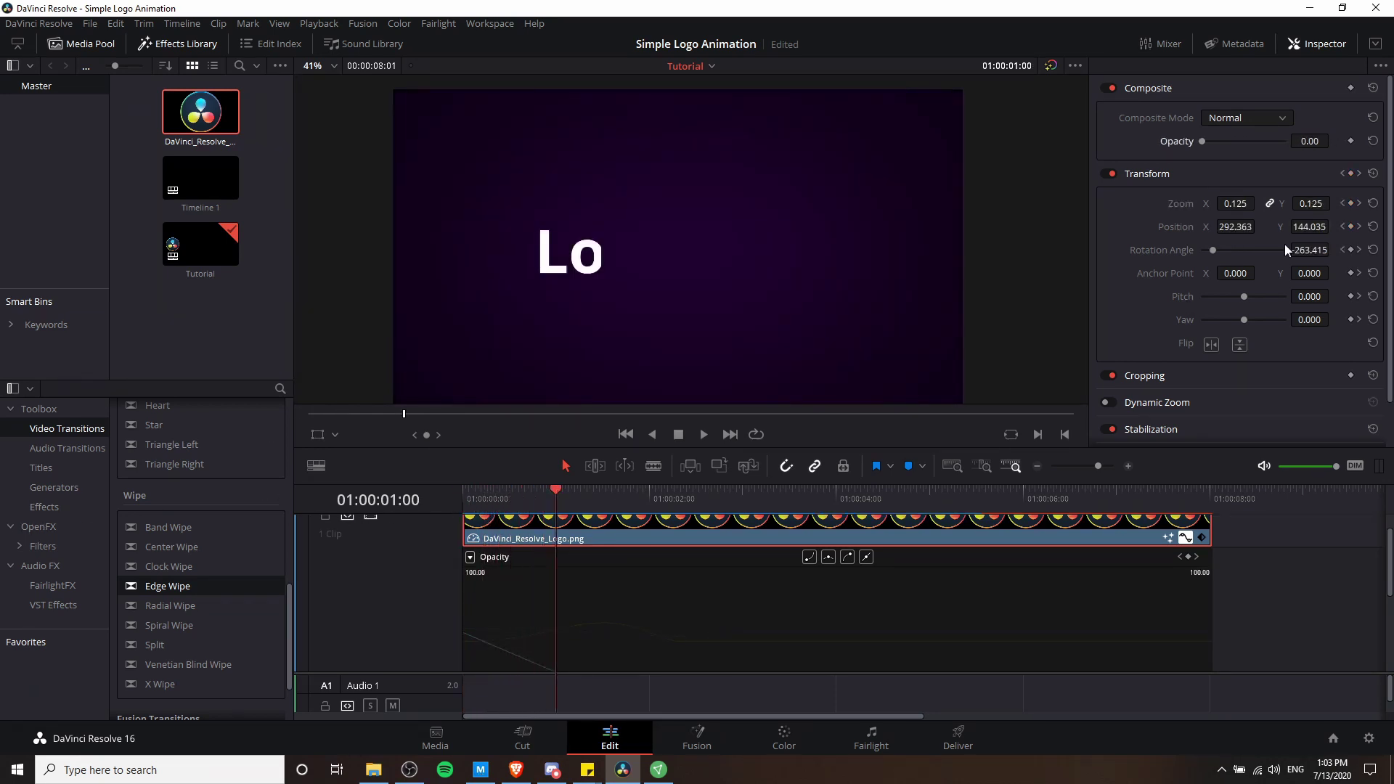
{"action": "key", "text": "Home"}
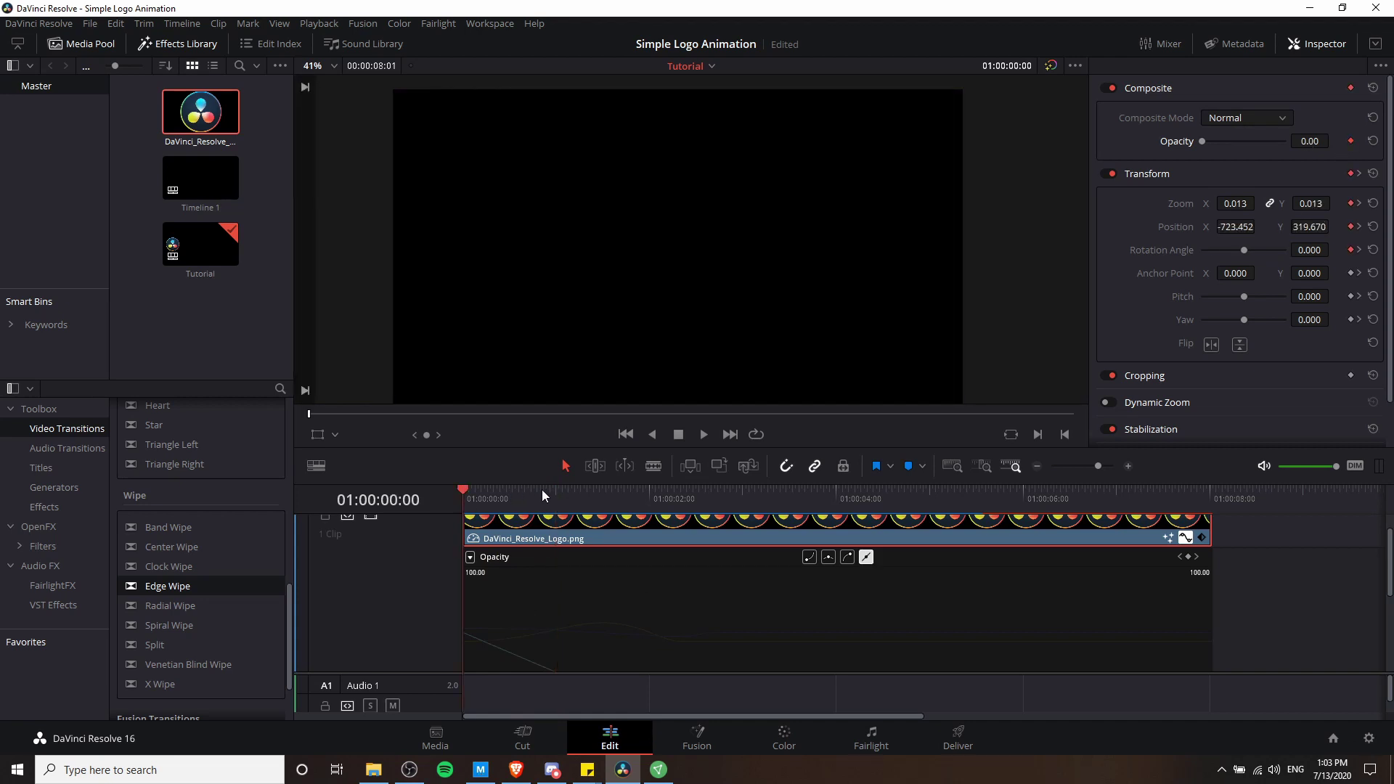
- Set the logo's opacity to 100 at 01:00:01:00 to fade it in over the first second
{"action": "left_click", "coordinate": [555, 495]}
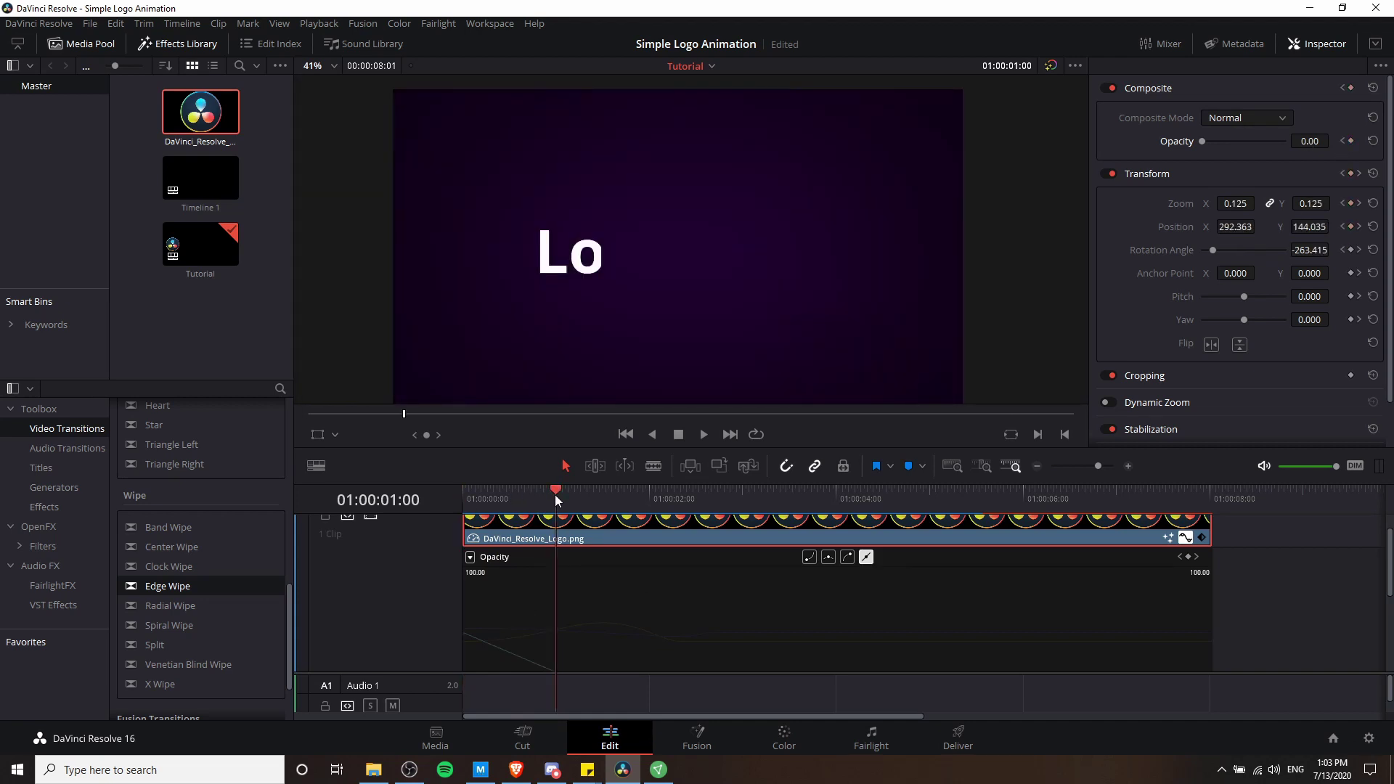
{"action": "left_click", "coordinate": [1307, 141]}
{"action": "type", "text": "100"}
{"action": "key", "text": "Return"}
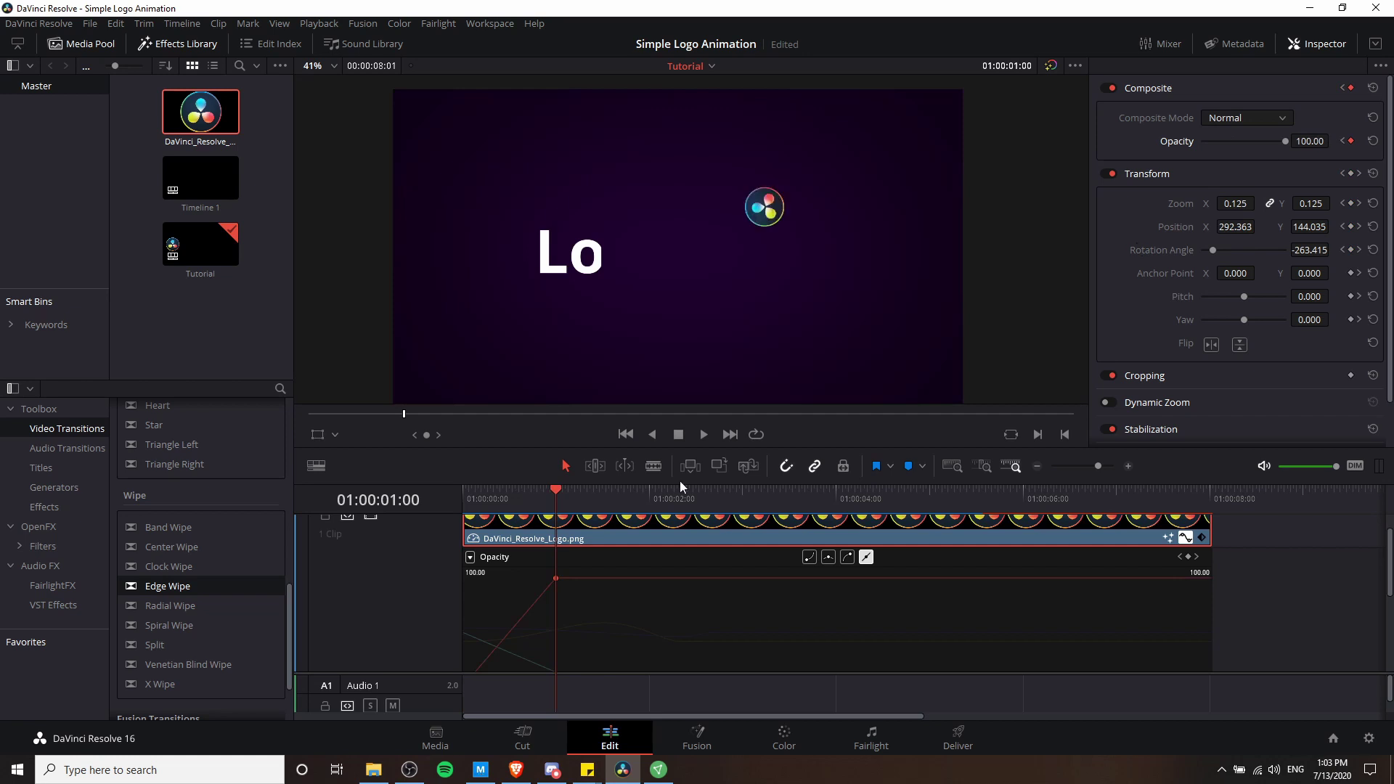
- Play the animation from the start to check the logo's fade-in, and delete the opacity keyframe at 01:00:01:00
{"action": "key", "text": "Home"}
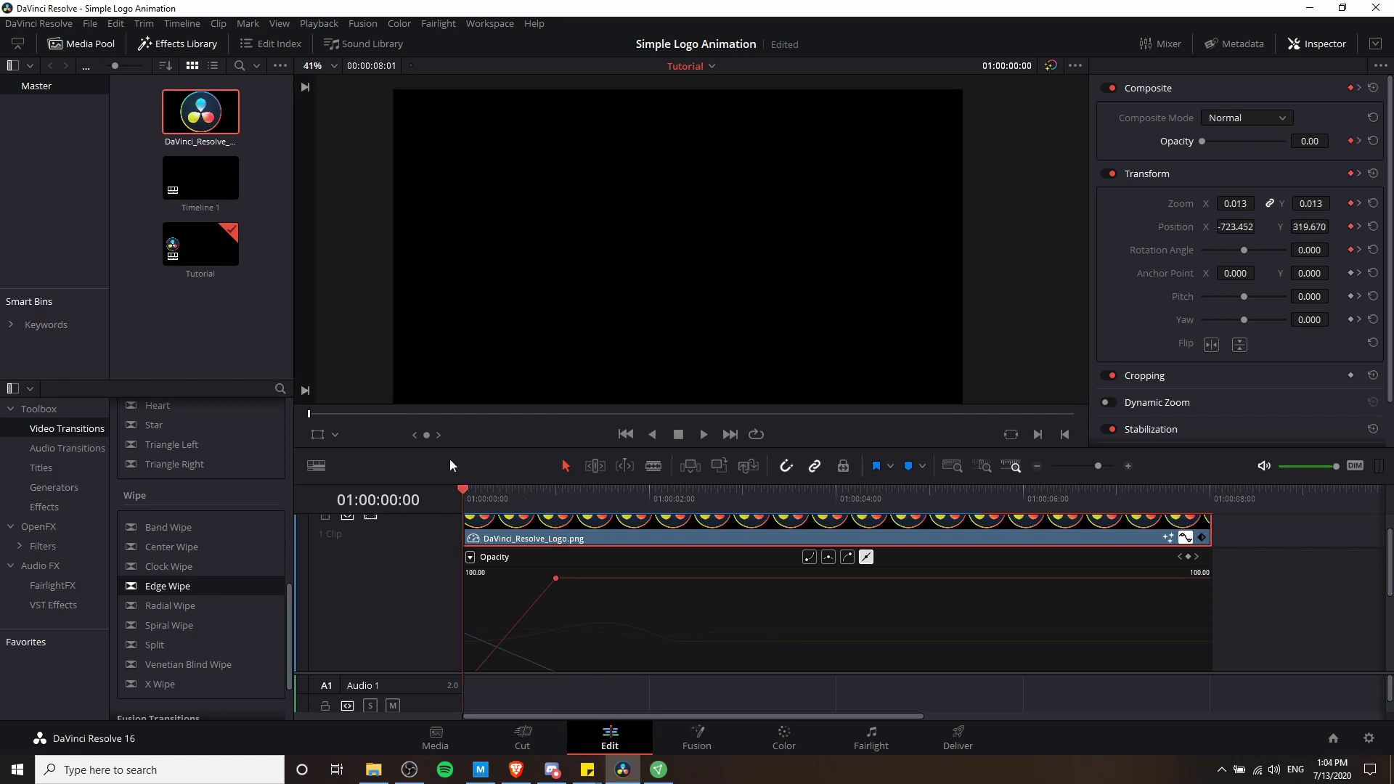
{"action": "key", "text": "space"}
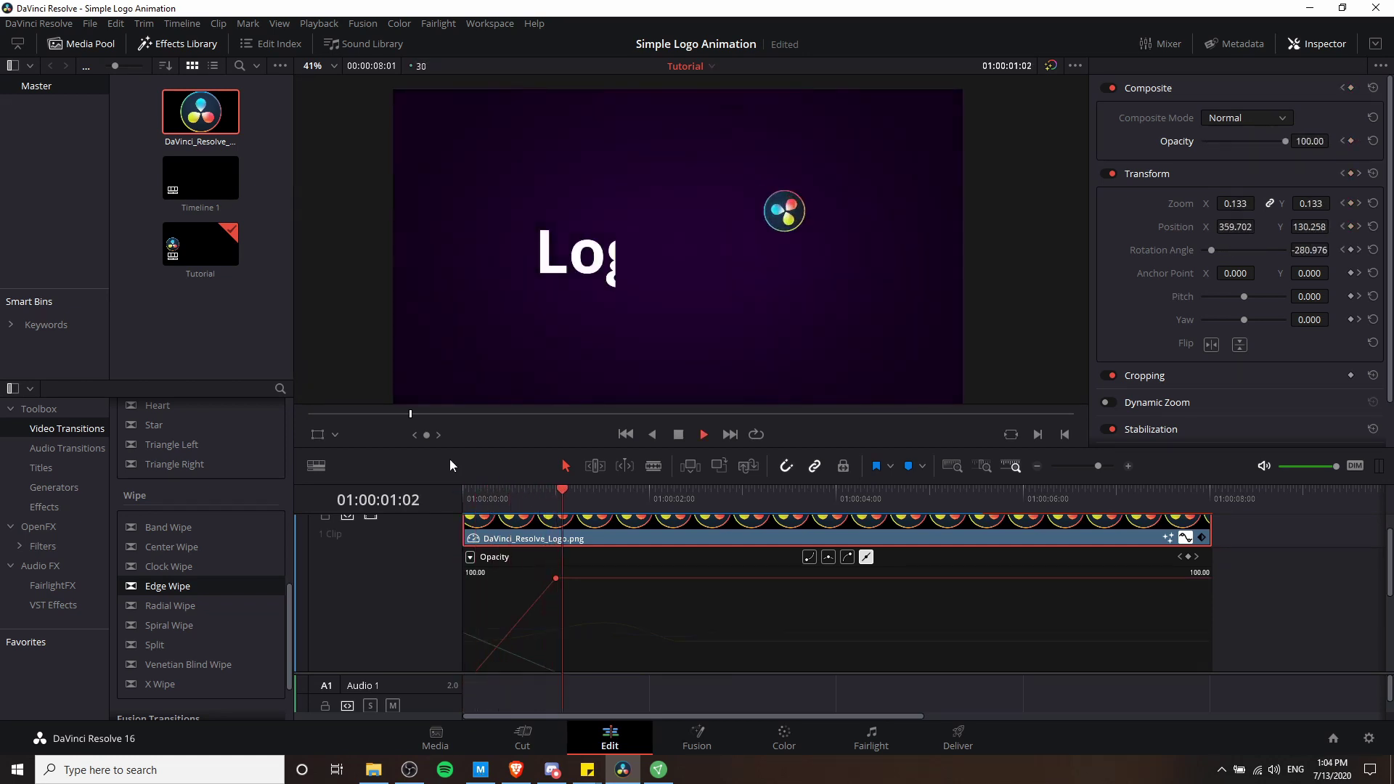
{"action": "key", "text": "space"}
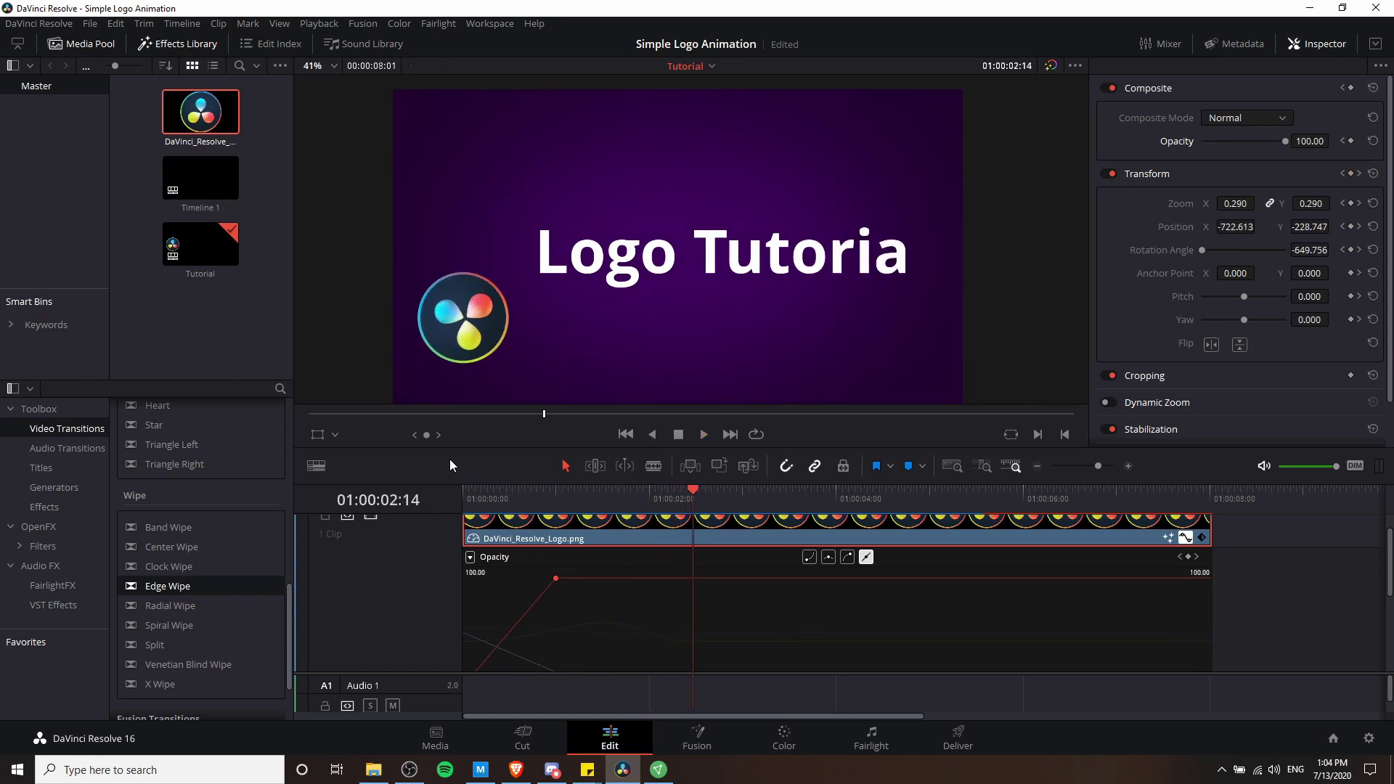
{"action": "left_click", "coordinate": [556, 501]}
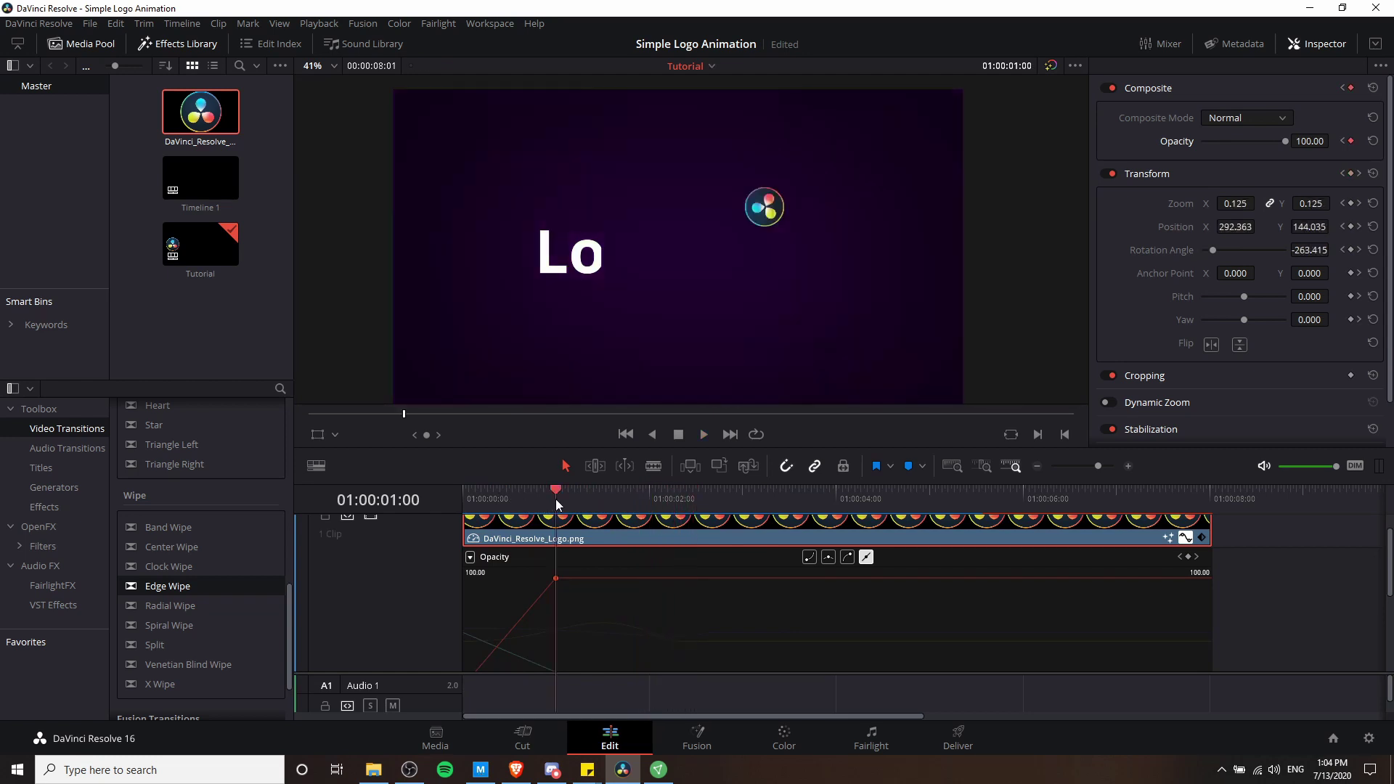
{"action": "left_click", "coordinate": [1350, 141]}
- Set the logo's opacity to 100 at 01:00:00:15 and replay the animation from the start to check the shorter fade
{"action": "left_click", "coordinate": [508, 499]}
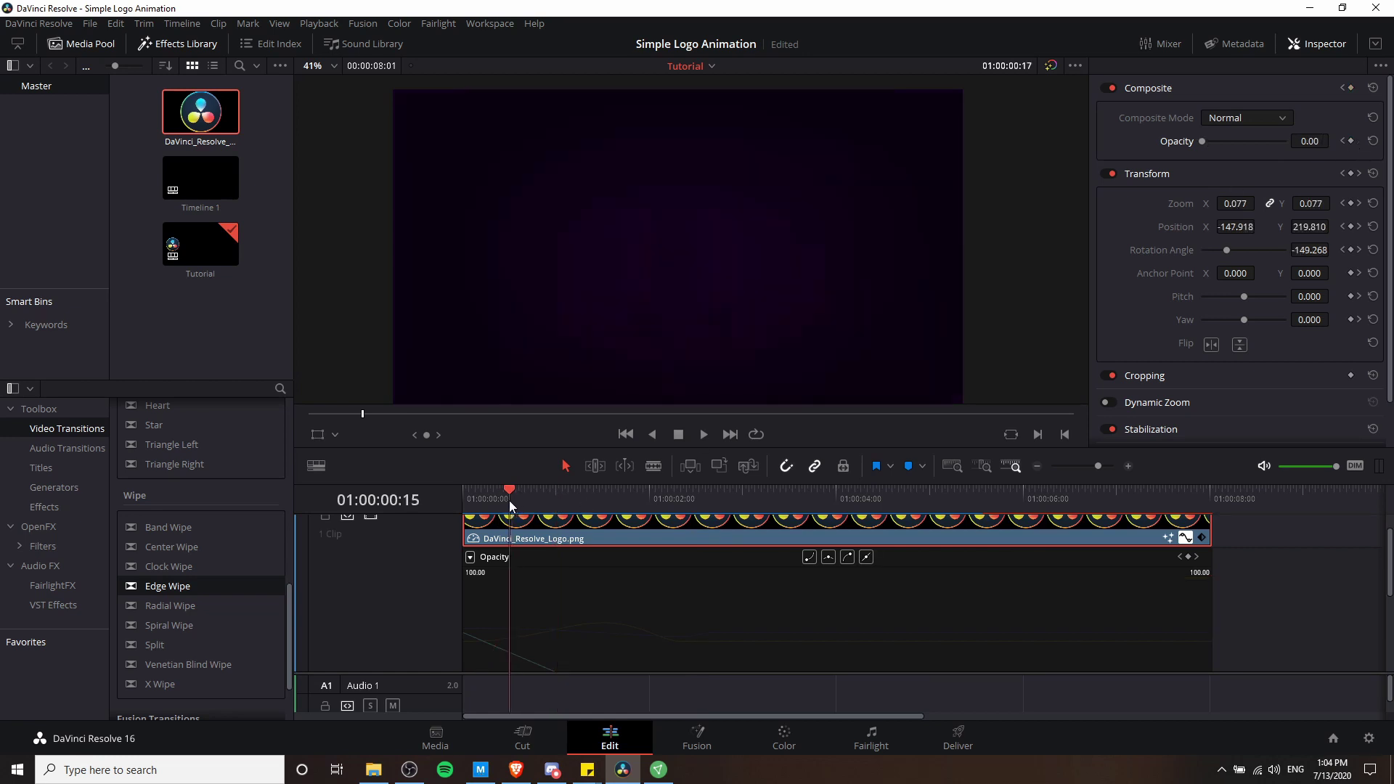
{"action": "left_click", "coordinate": [1307, 142]}
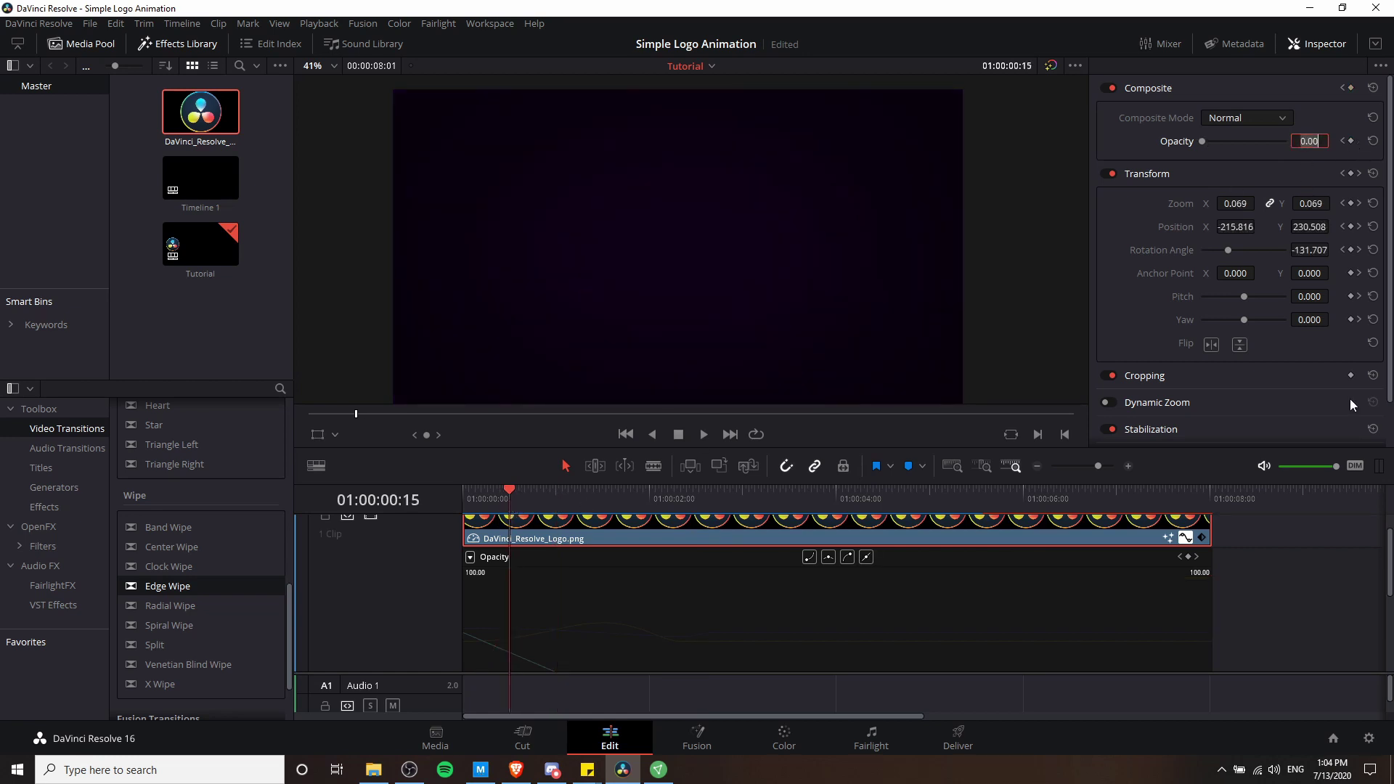
{"action": "key", "text": "BackSpace"}
{"action": "key", "text": "BackSpace"}
{"action": "key", "text": "BackSpace"}
{"action": "key", "text": "BackSpace"}
{"action": "type", "text": "100"}
{"action": "key", "text": "Return"}
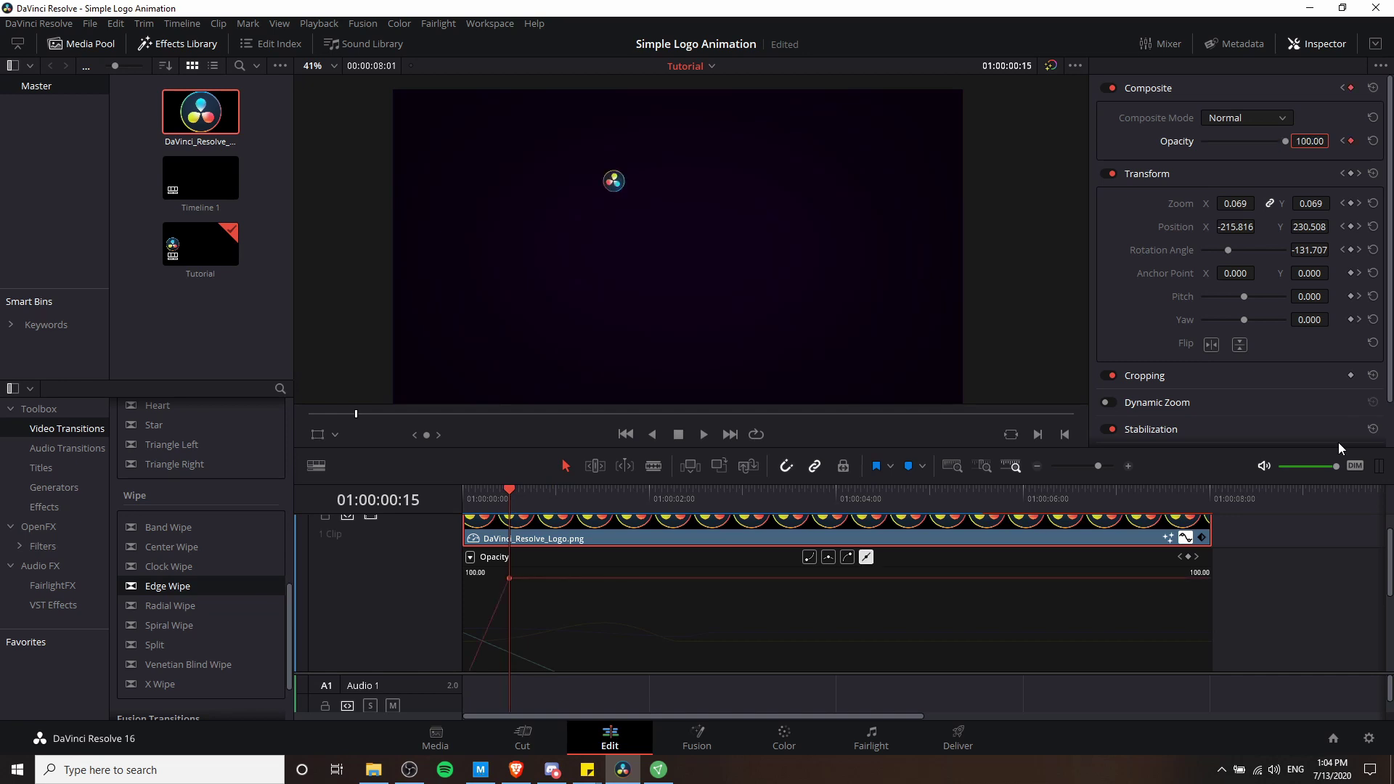
{"action": "key", "text": "Home"}
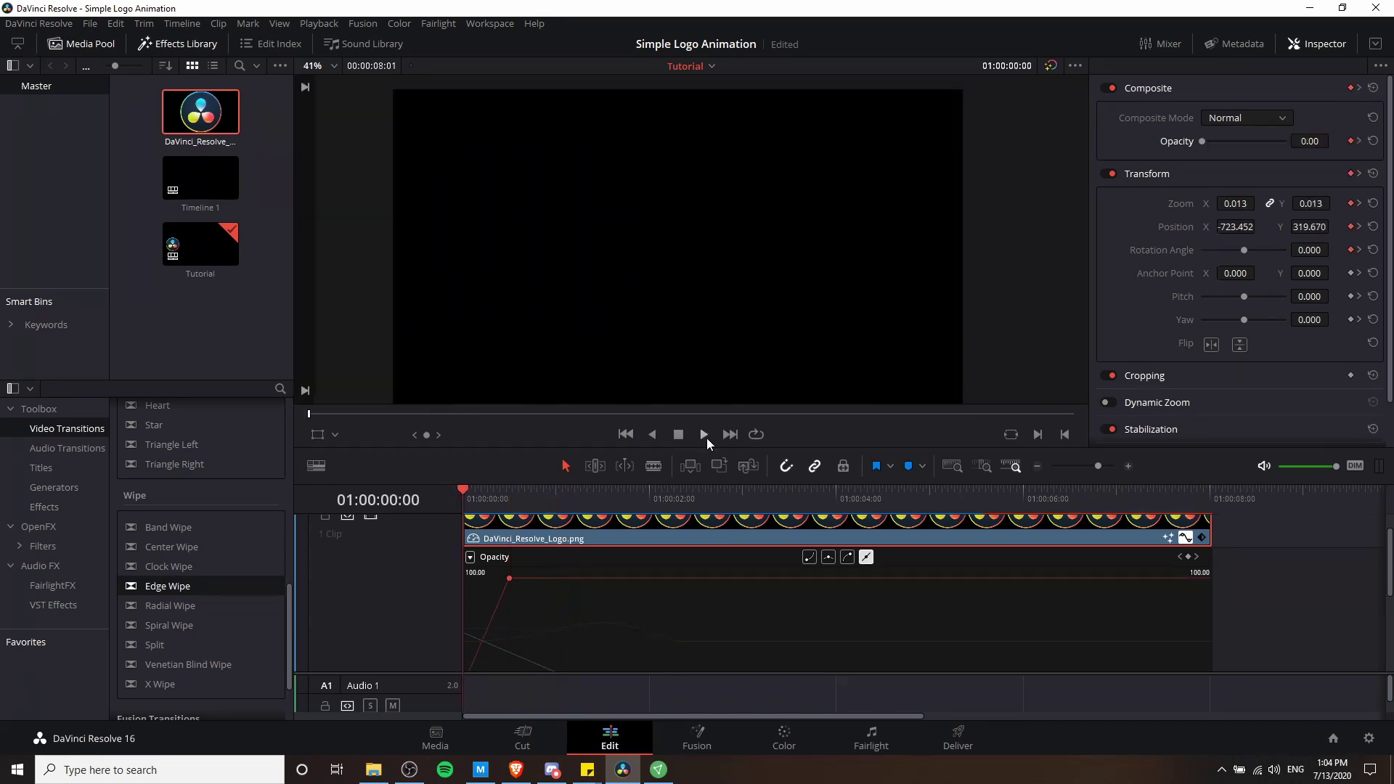
{"action": "left_click", "coordinate": [705, 436]}
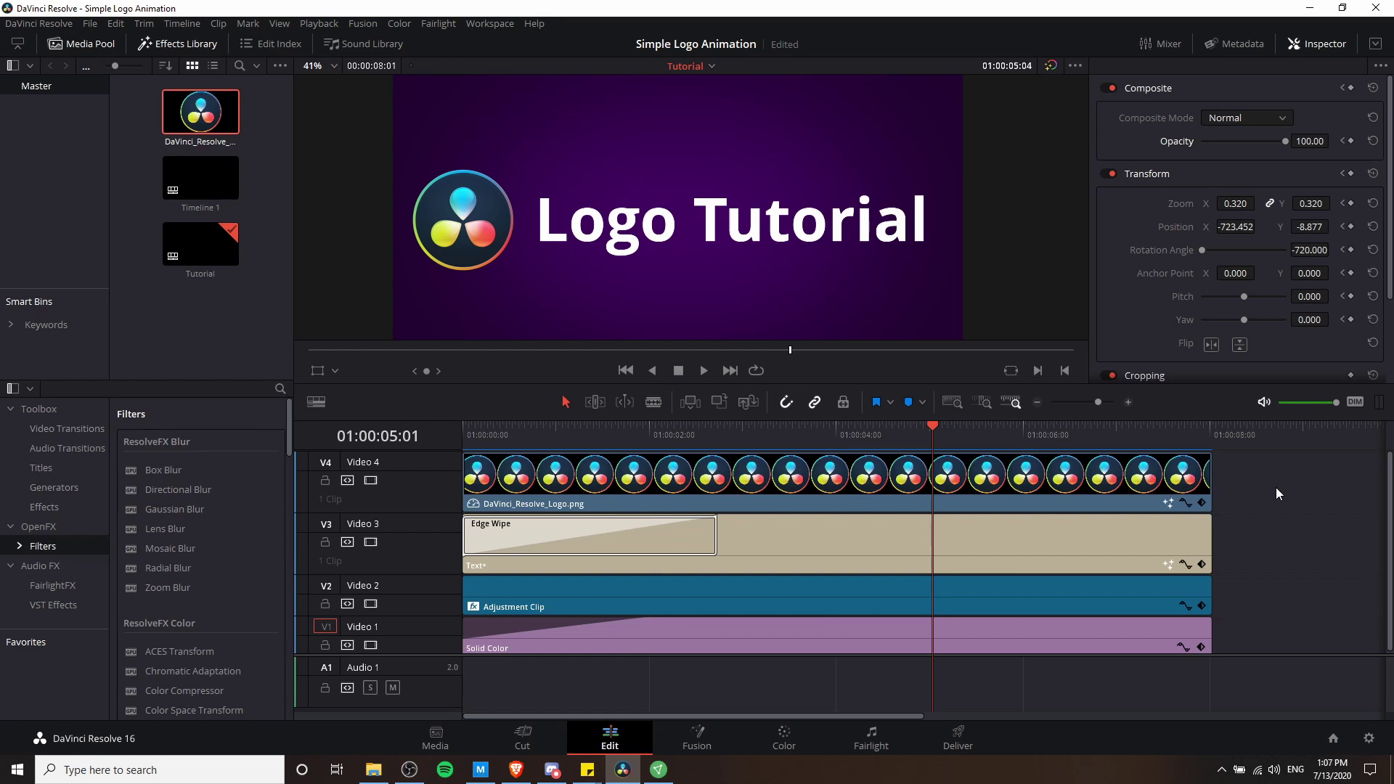
- Add a Video 5 track above the logo and place a Solid Color generator on it from about 01:00:06:05
{"action": "right_click", "coordinate": [435, 468]}
{"action": "left_click", "coordinate": [446, 472]}
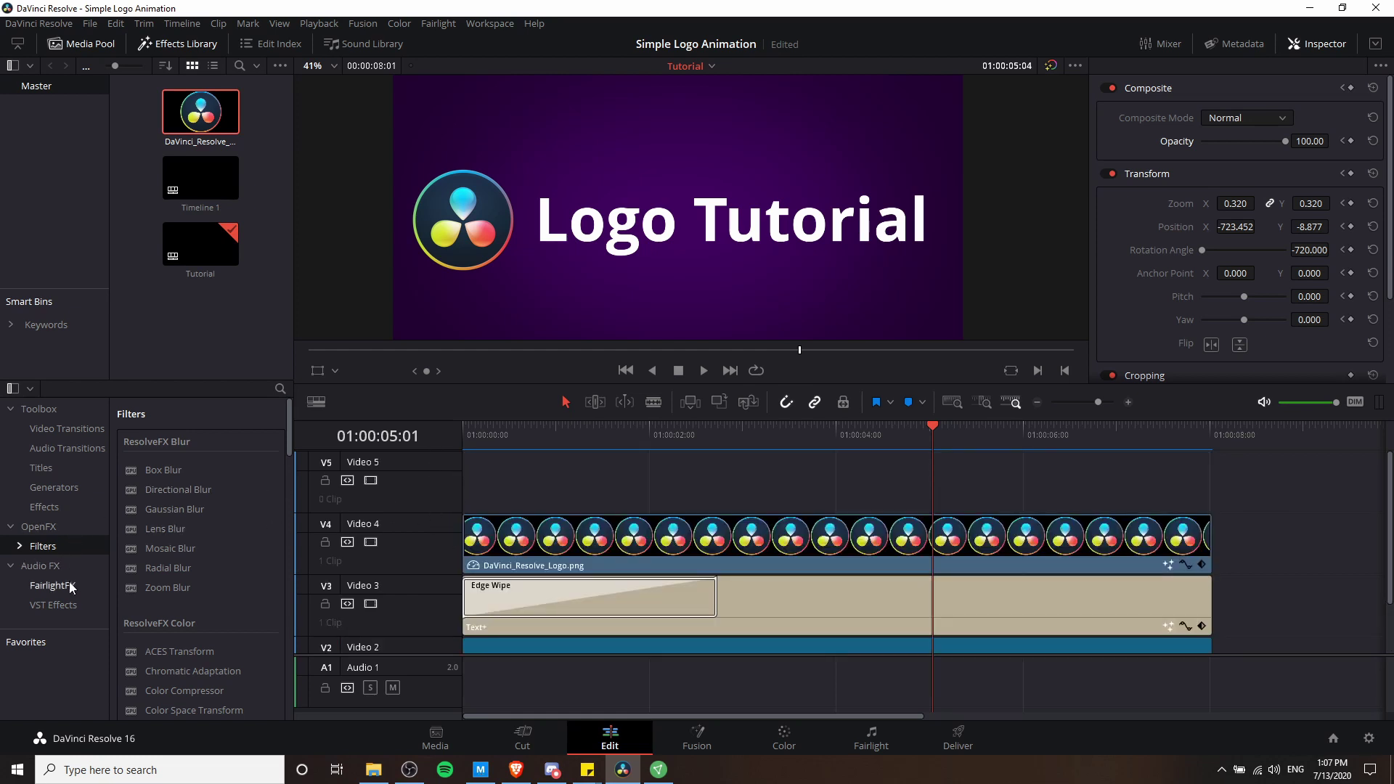
{"action": "left_click", "coordinate": [87, 482]}
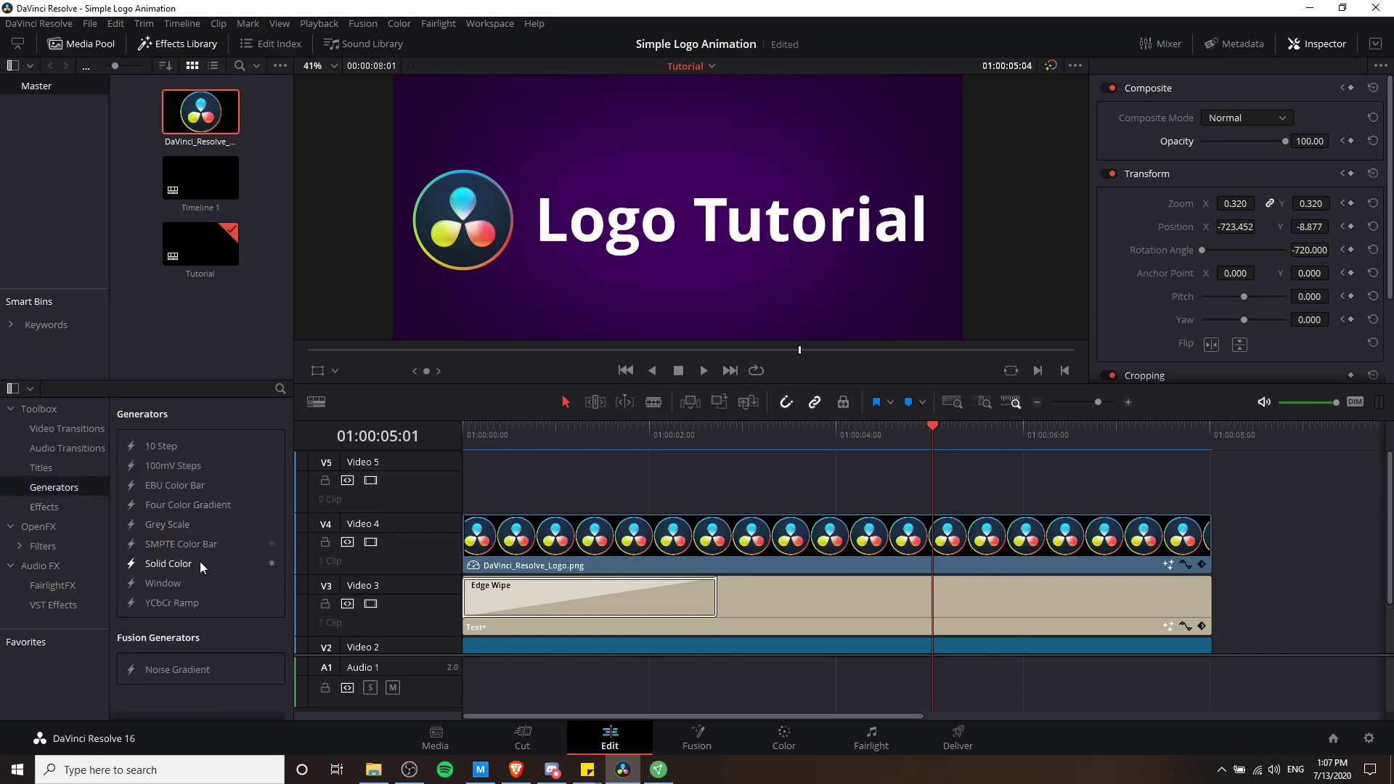
{"action": "left_click_drag", "start_coordinate": [199, 560], "coordinate": [1040, 489]}
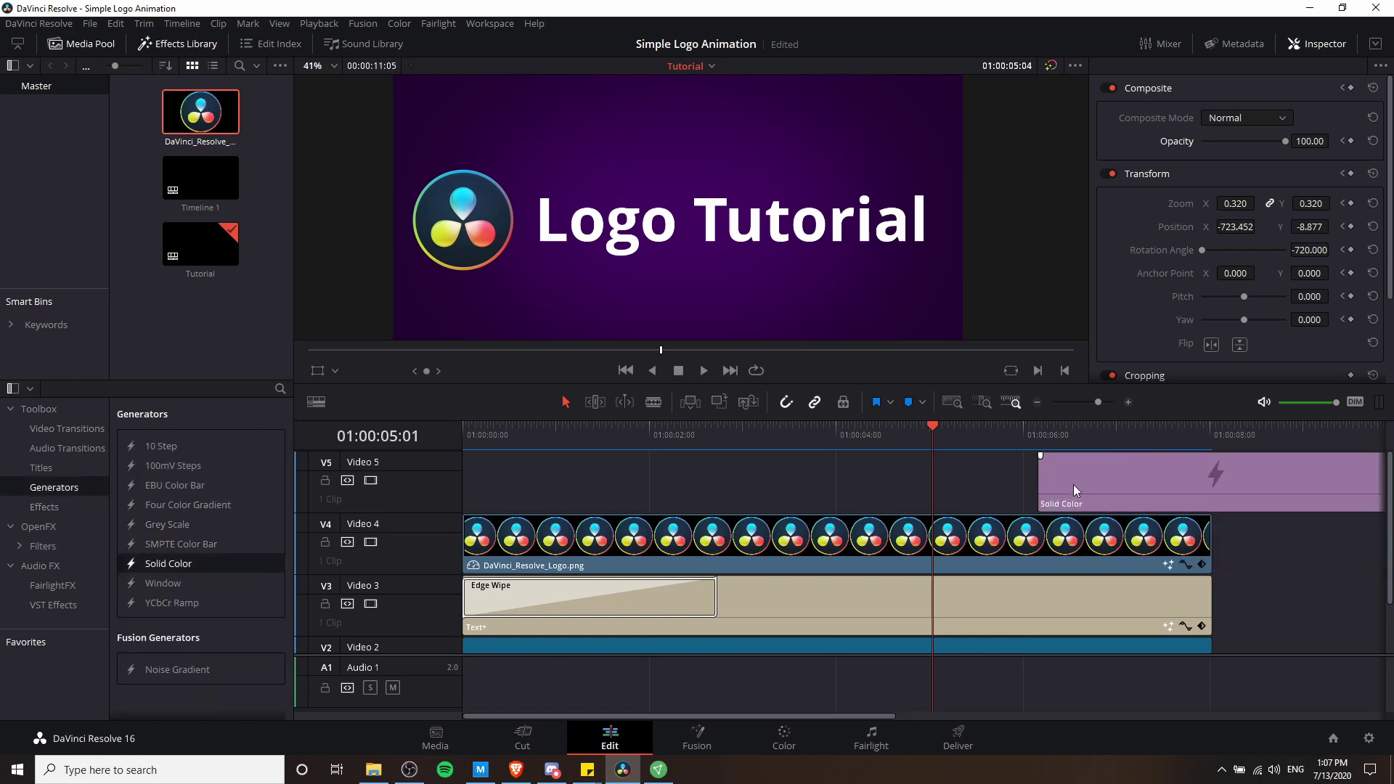
- Change the colour of the Solid Color clip on Video 5 to white (#ffffff)
{"action": "left_click", "coordinate": [1073, 484]}
{"action": "left_click", "coordinate": [1213, 141]}
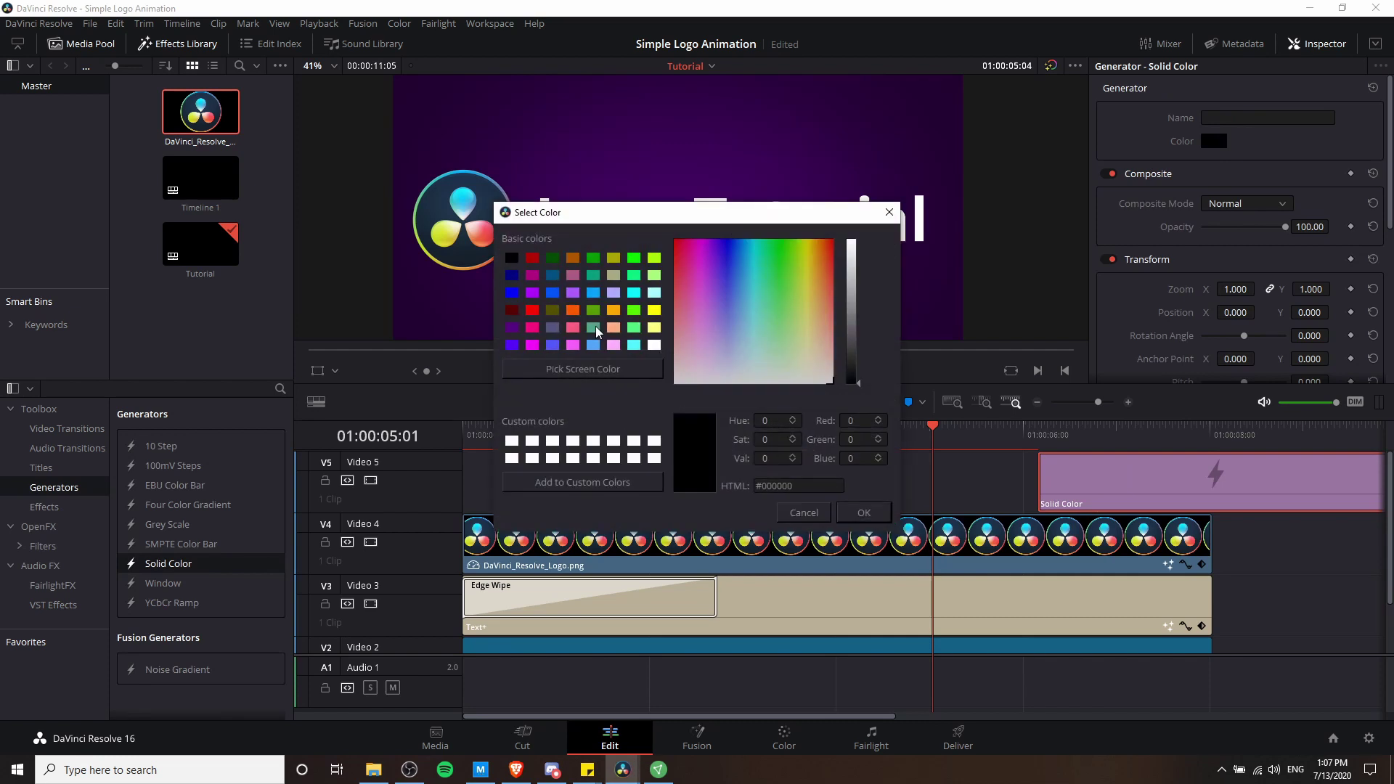
{"action": "left_click_drag", "start_coordinate": [851, 373], "coordinate": [854, 237]}
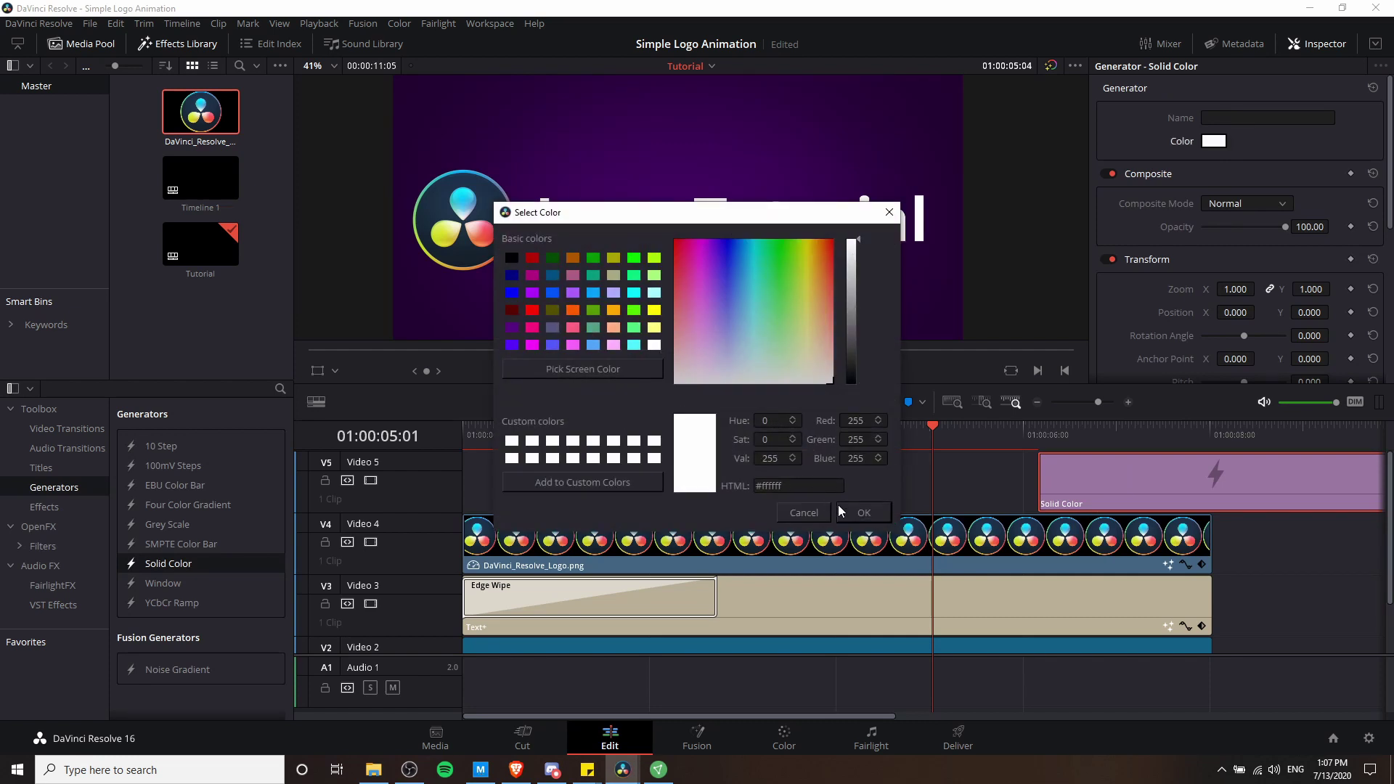
{"action": "left_click", "coordinate": [862, 512]}
- Trim the Solid Color clip to run from about 01:00:07:10 to 01:00:08:26, and move the playhead to 01:00:06:29
{"action": "left_click", "coordinate": [1141, 432]}
{"action": "scroll", "coordinate": [790, 437], "scroll_direction": "right", "scroll_amount": 5}
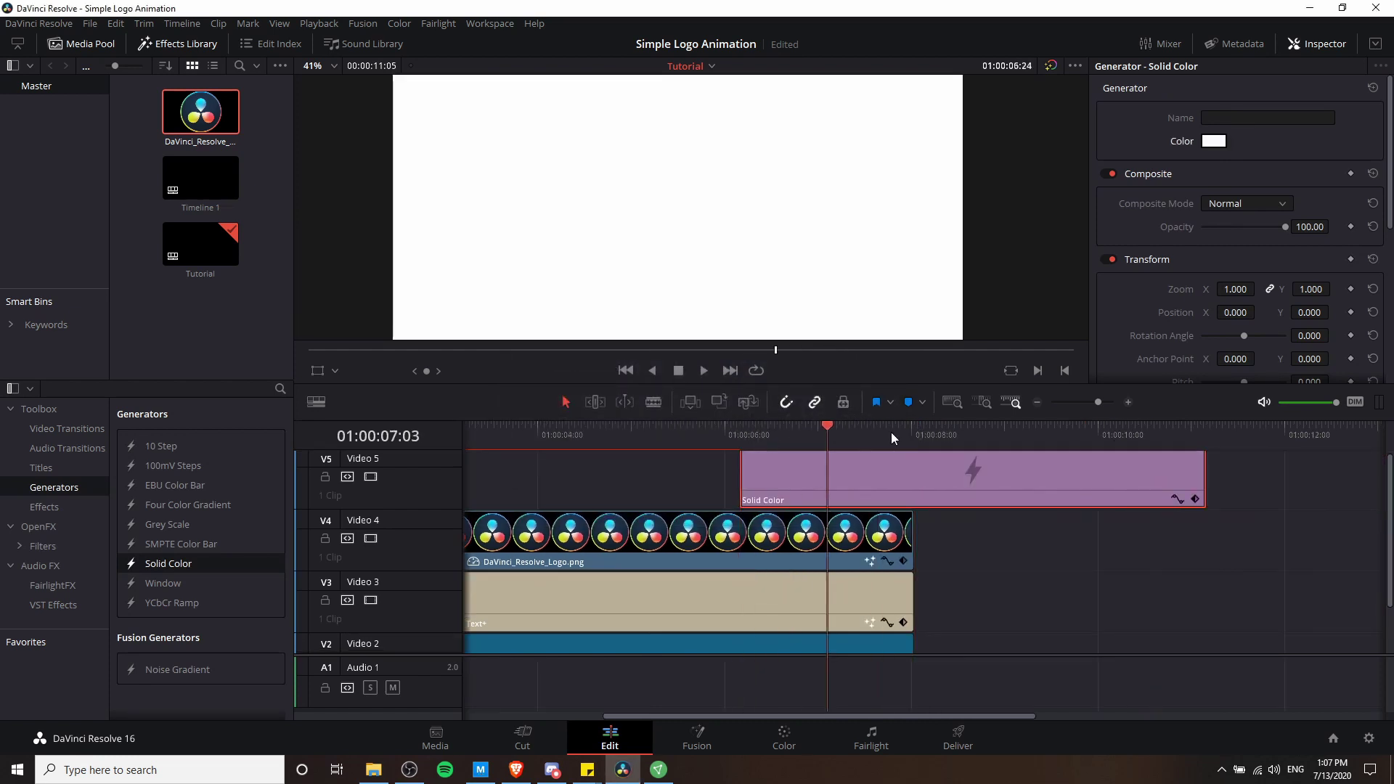
{"action": "left_click_drag", "start_coordinate": [891, 433], "coordinate": [925, 430]}
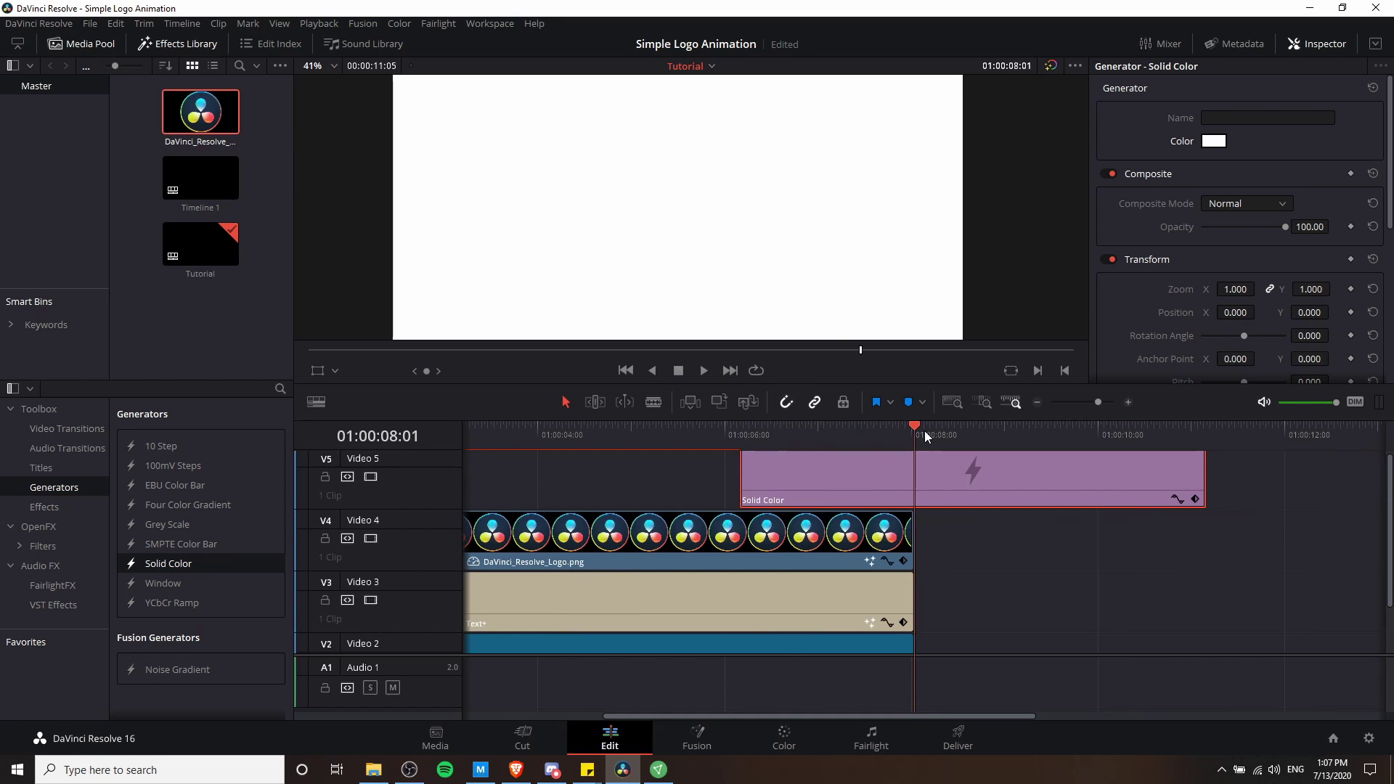
{"action": "left_click", "coordinate": [1196, 469]}
{"action": "left_click_drag", "start_coordinate": [1200, 475], "coordinate": [985, 463]}
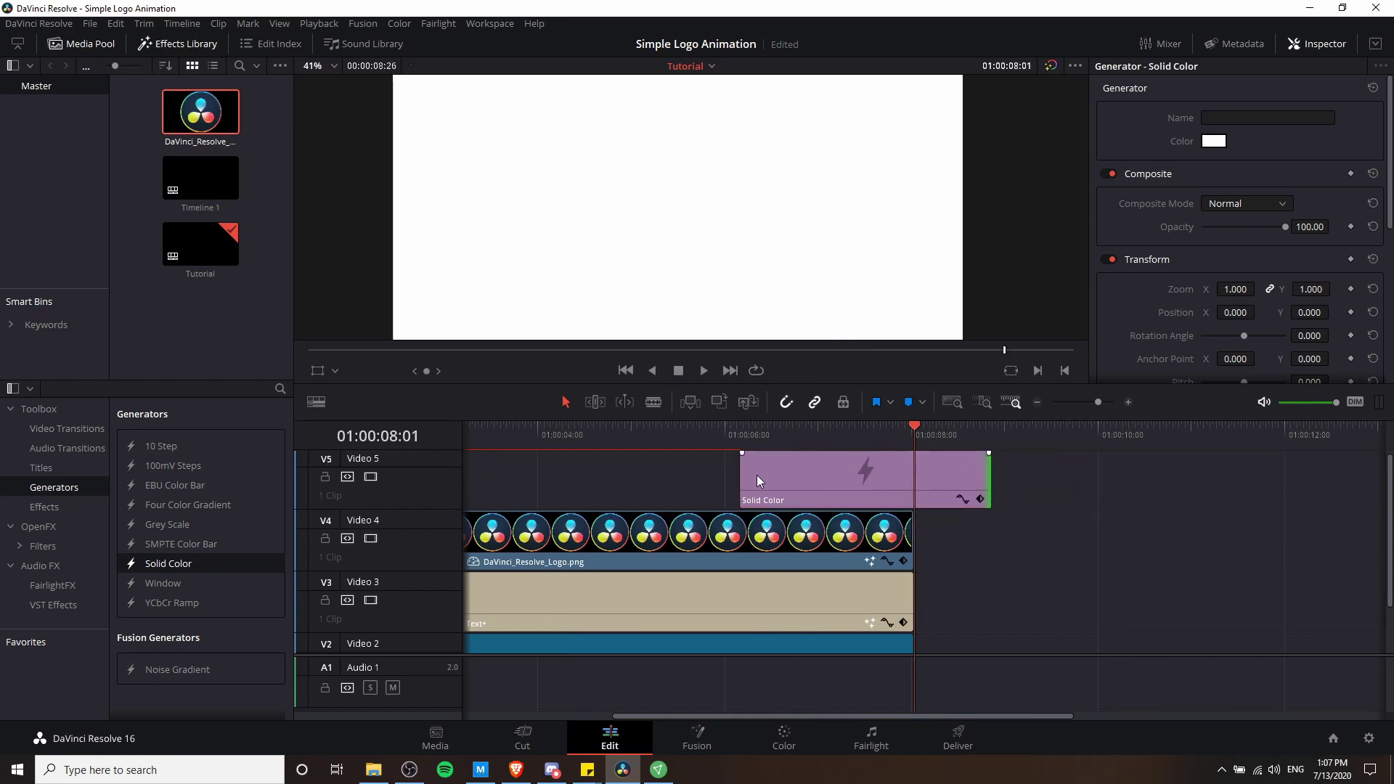
{"action": "left_click_drag", "start_coordinate": [741, 471], "coordinate": [859, 465]}
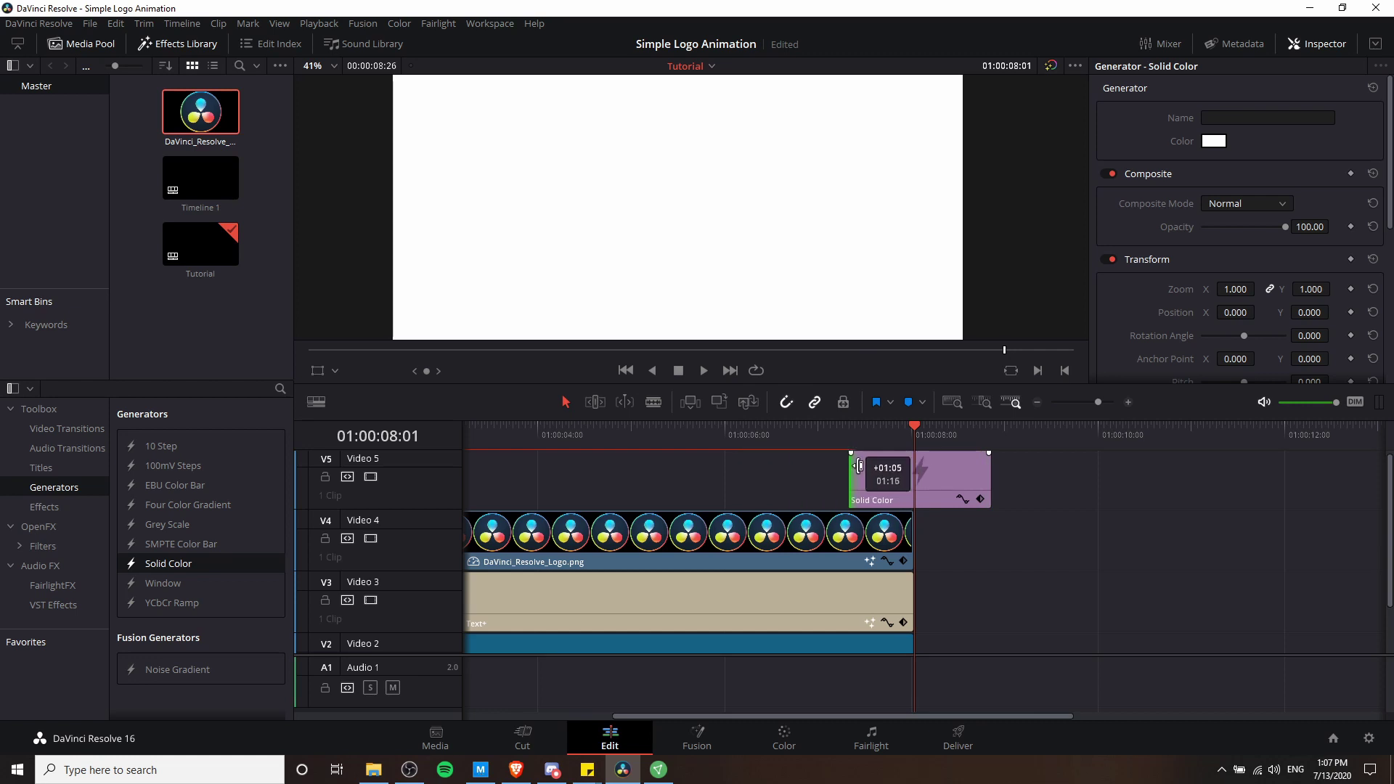
{"action": "left_click", "coordinate": [815, 434]}
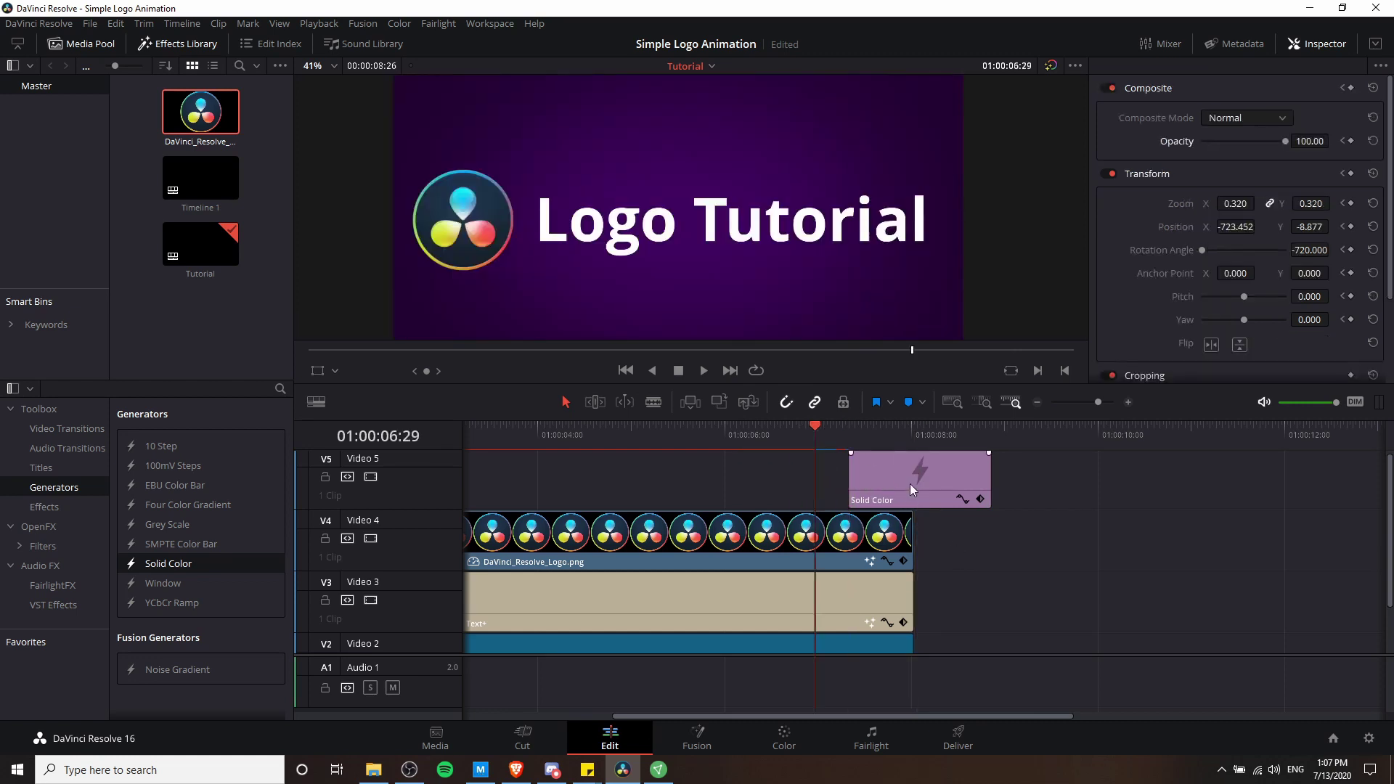
- Add a fade-in of about half a second to the white Solid Color clip on Video 5 and preview it
{"action": "key", "text": "space"}
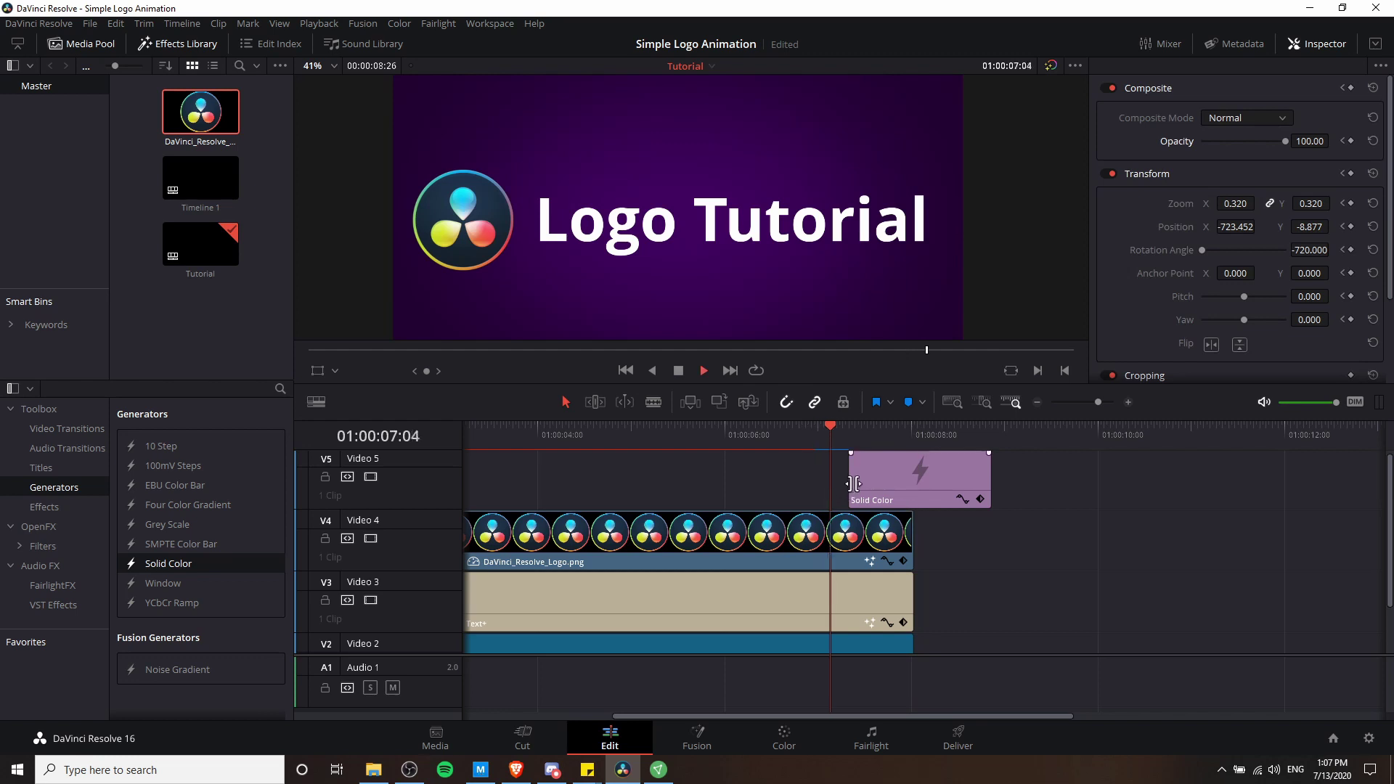
{"action": "key", "text": "space"}
{"action": "left_click", "coordinate": [861, 463]}
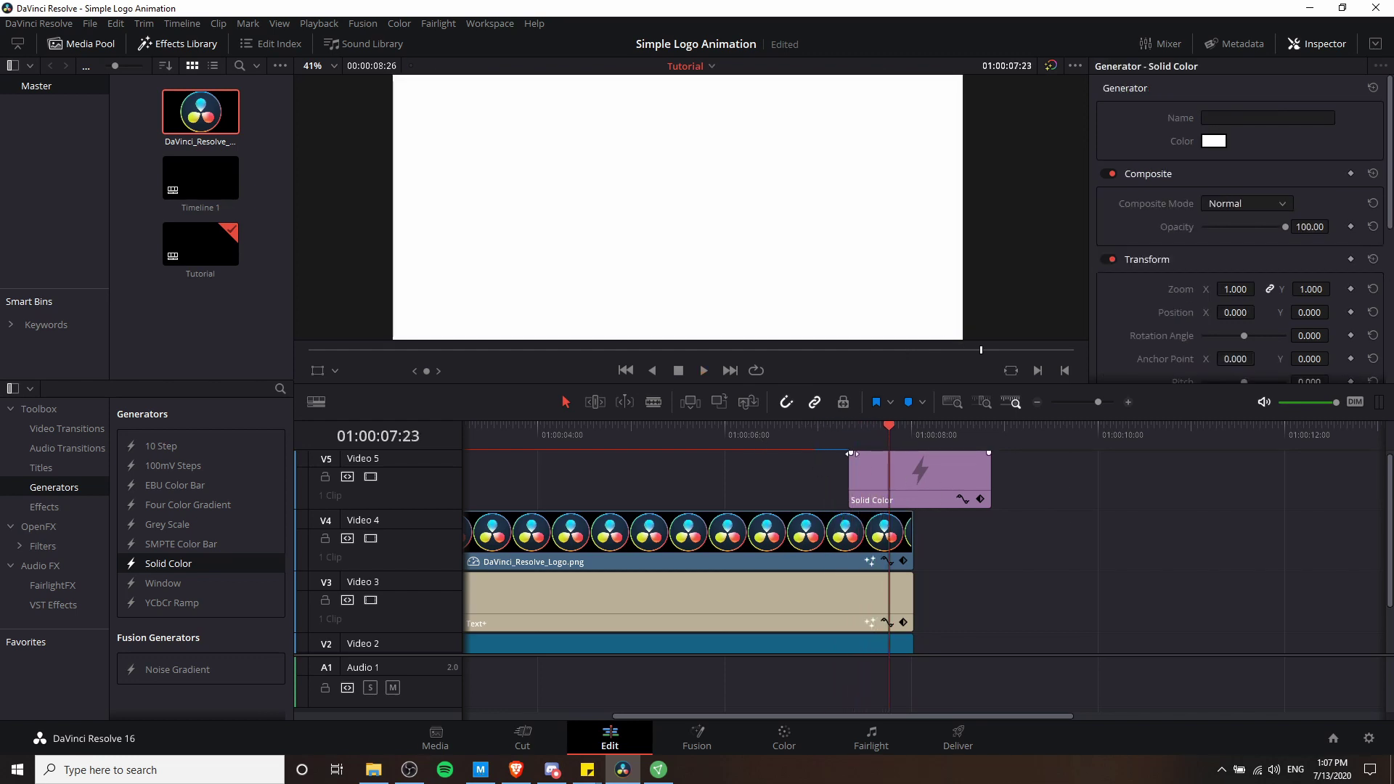
{"action": "left_click_drag", "start_coordinate": [850, 453], "coordinate": [795, 434]}
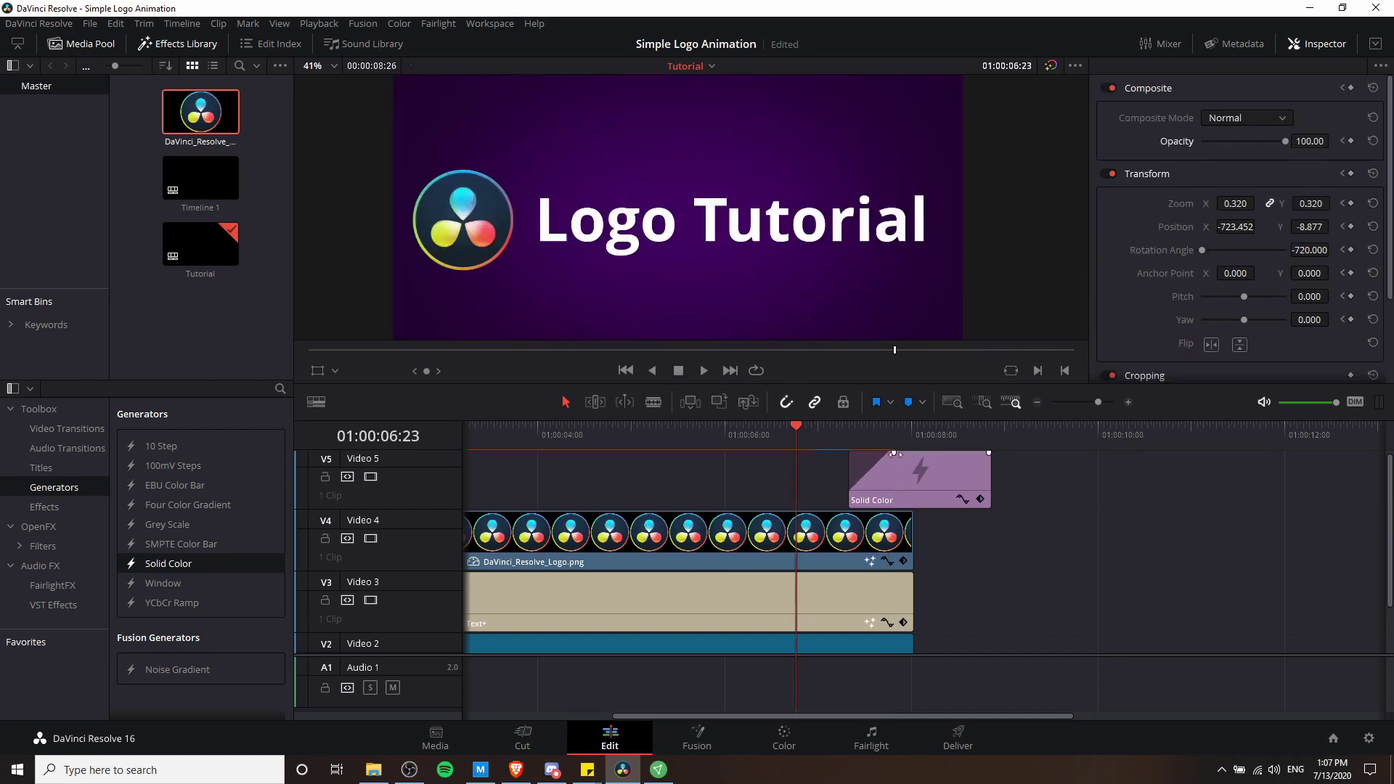
{"action": "key", "text": "space"}
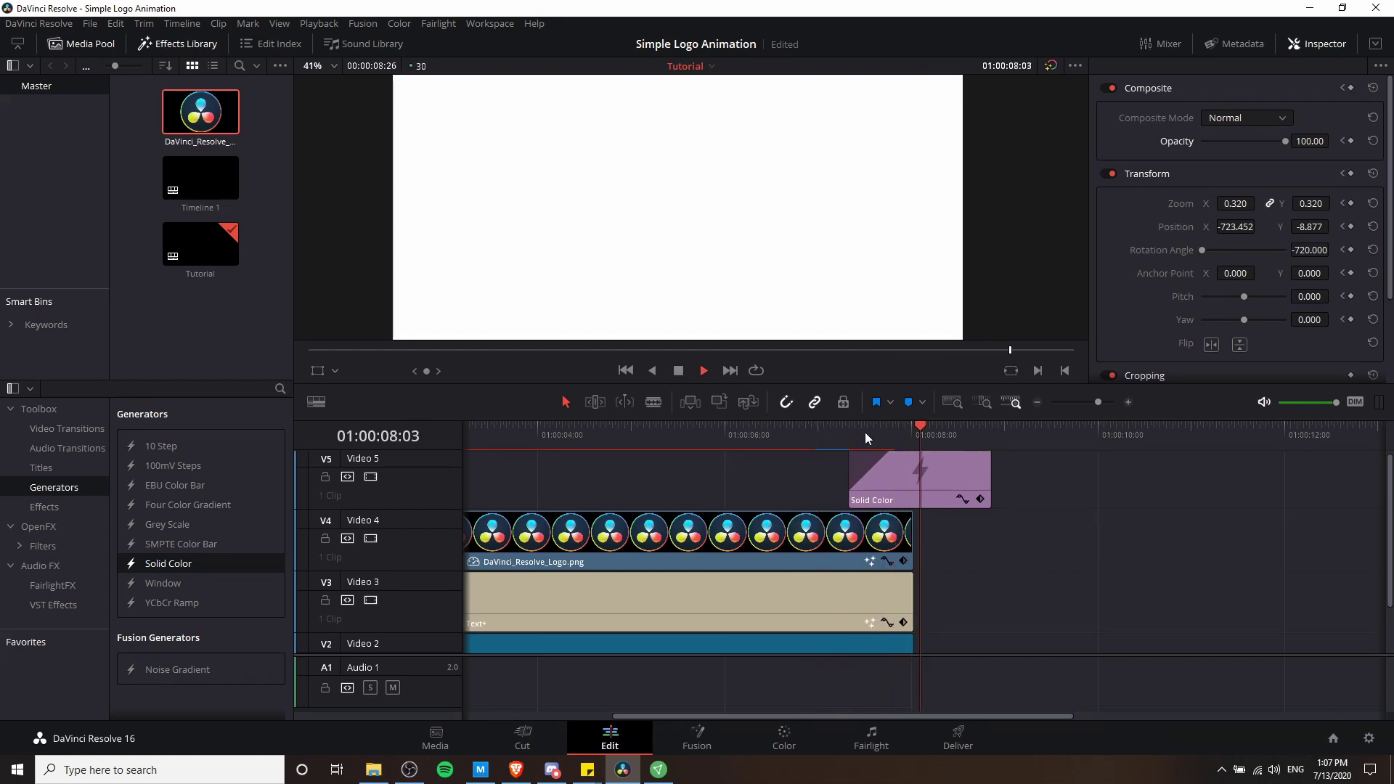
{"action": "left_click", "coordinate": [842, 427]}
{"action": "key", "text": "space"}
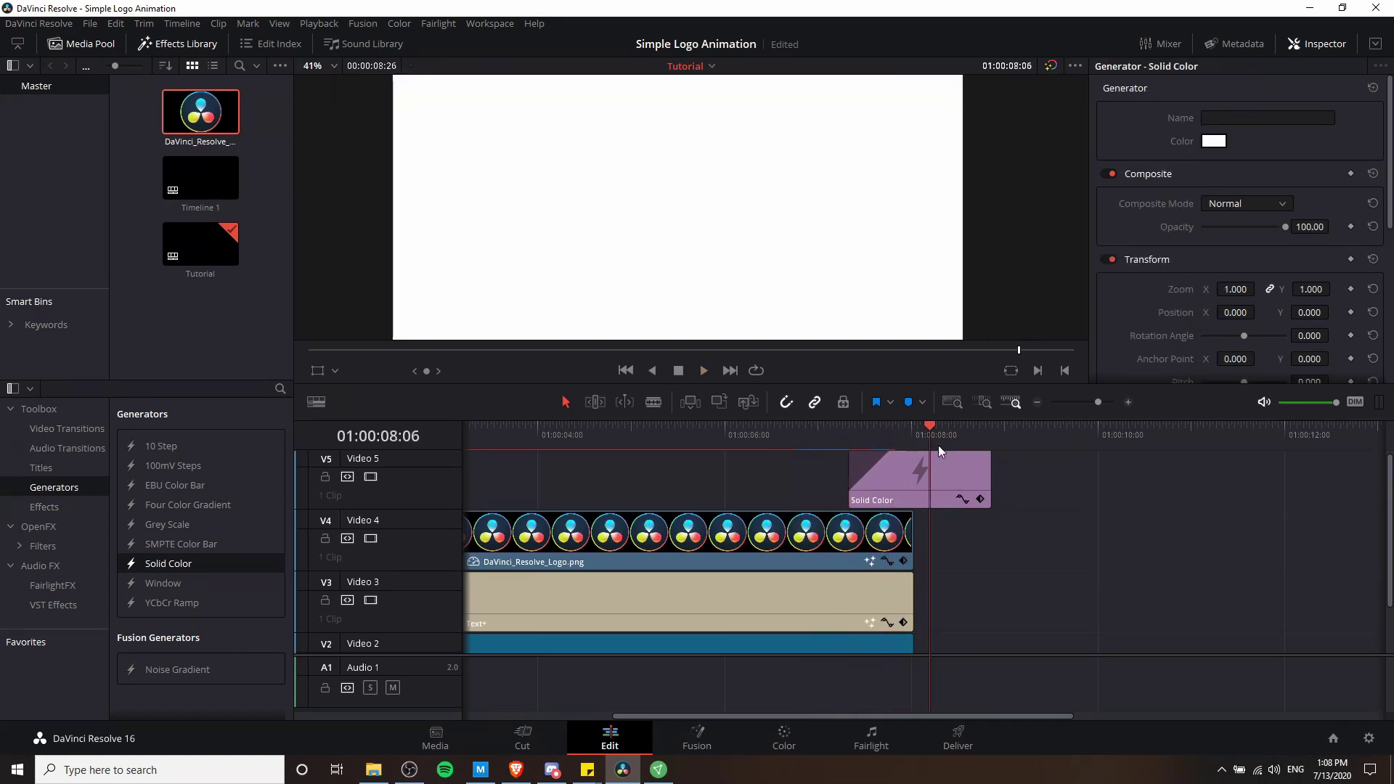
- Give the white Solid Color clip a fade-out of about half a second ending at 01:00:08:13, and save the project
{"action": "left_click_drag", "start_coordinate": [988, 454], "coordinate": [941, 481]}
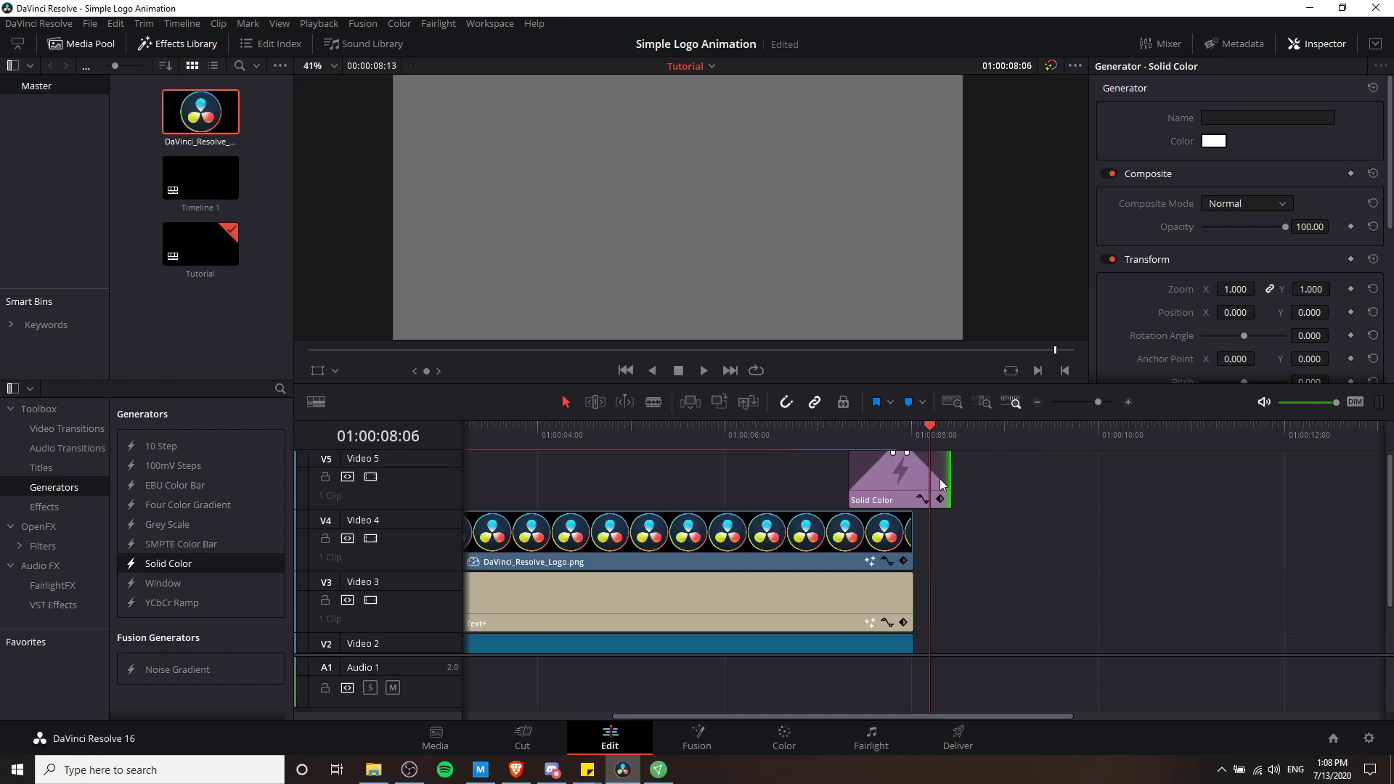
{"action": "left_click", "coordinate": [830, 434]}
{"action": "key", "text": "space"}
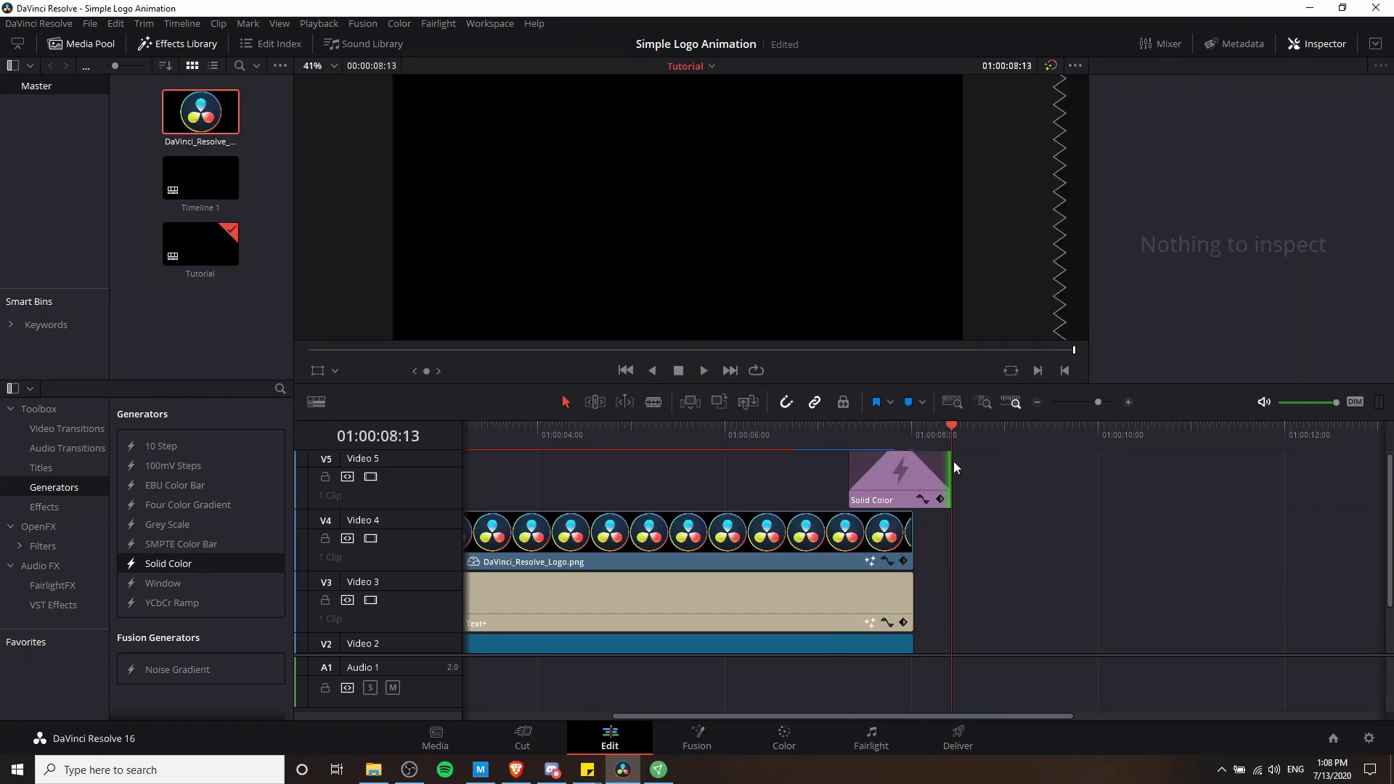
{"action": "key", "text": "ctrl+s"}
- Place the clip "Video Of People Waiting For A Taxi On A Rainy Night.mp4" on Video 1 directly after the purple background clip
{"action": "scroll", "coordinate": [951, 521], "scroll_direction": "down", "scroll_amount": 3}
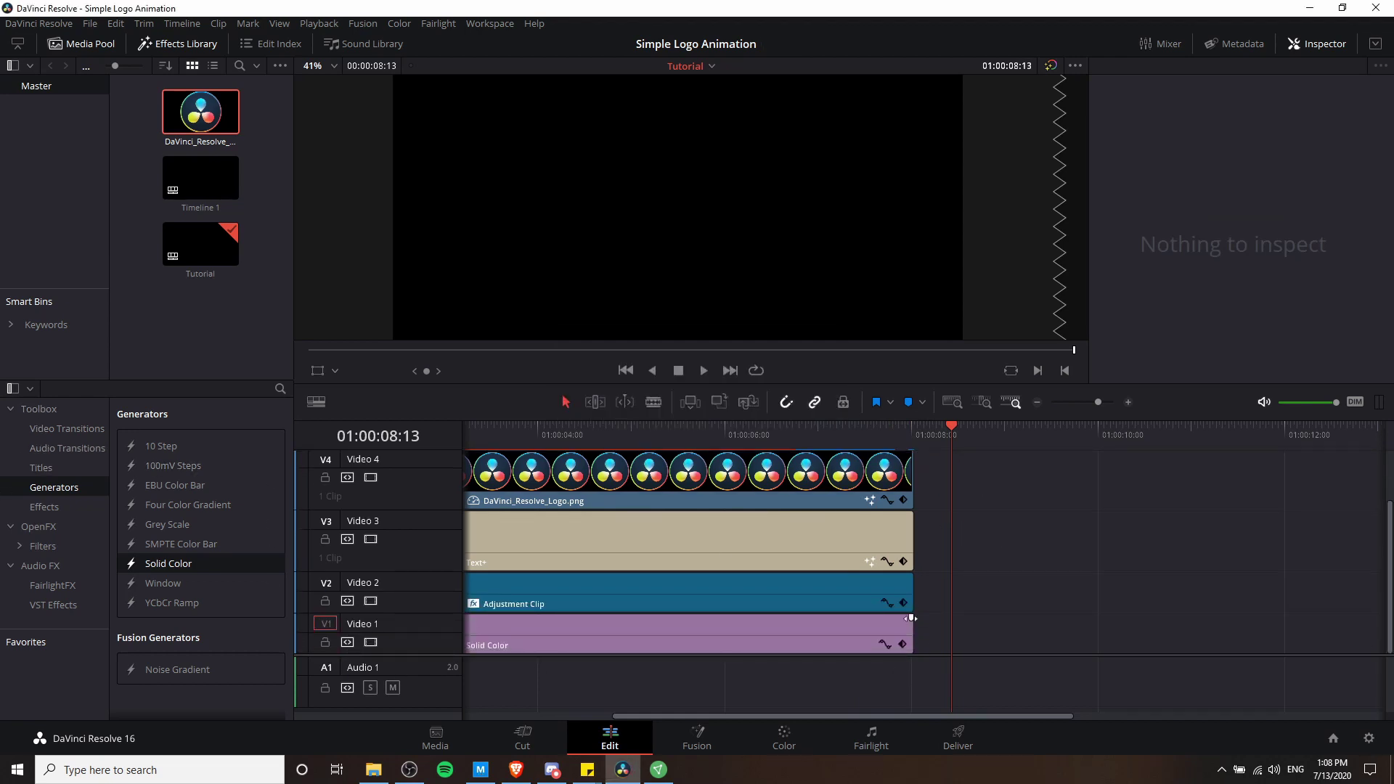
{"action": "scroll", "coordinate": [929, 529], "scroll_direction": "up", "scroll_amount": 3}
{"action": "scroll", "coordinate": [938, 474], "scroll_direction": "down", "scroll_amount": 3}
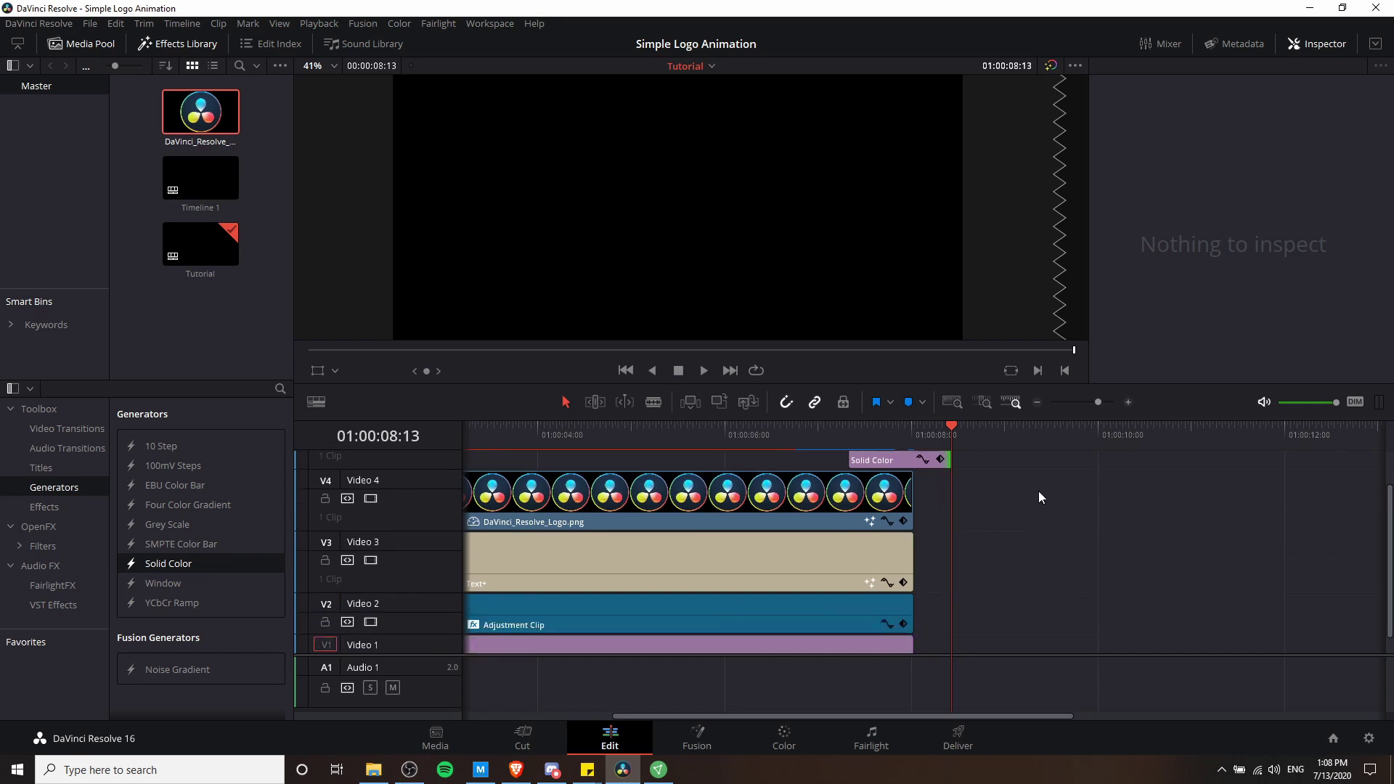
{"action": "left_click_drag", "start_coordinate": [1047, 489], "coordinate": [942, 624]}
{"action": "scroll", "coordinate": [970, 573], "scroll_direction": "up", "scroll_amount": 3}
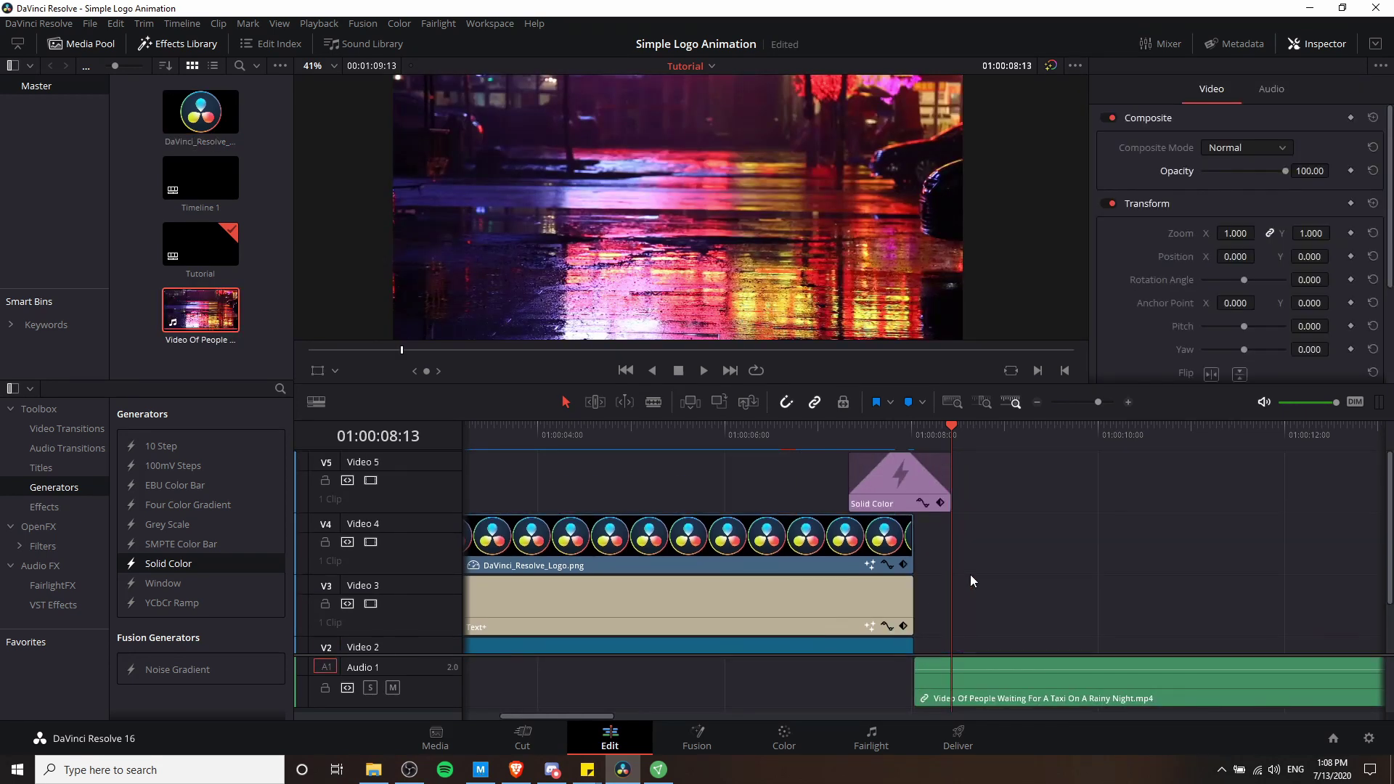
{"action": "scroll", "coordinate": [1078, 574], "scroll_direction": "down", "scroll_amount": 3}
{"action": "scroll", "coordinate": [1093, 574], "scroll_direction": "up", "scroll_amount": 1}
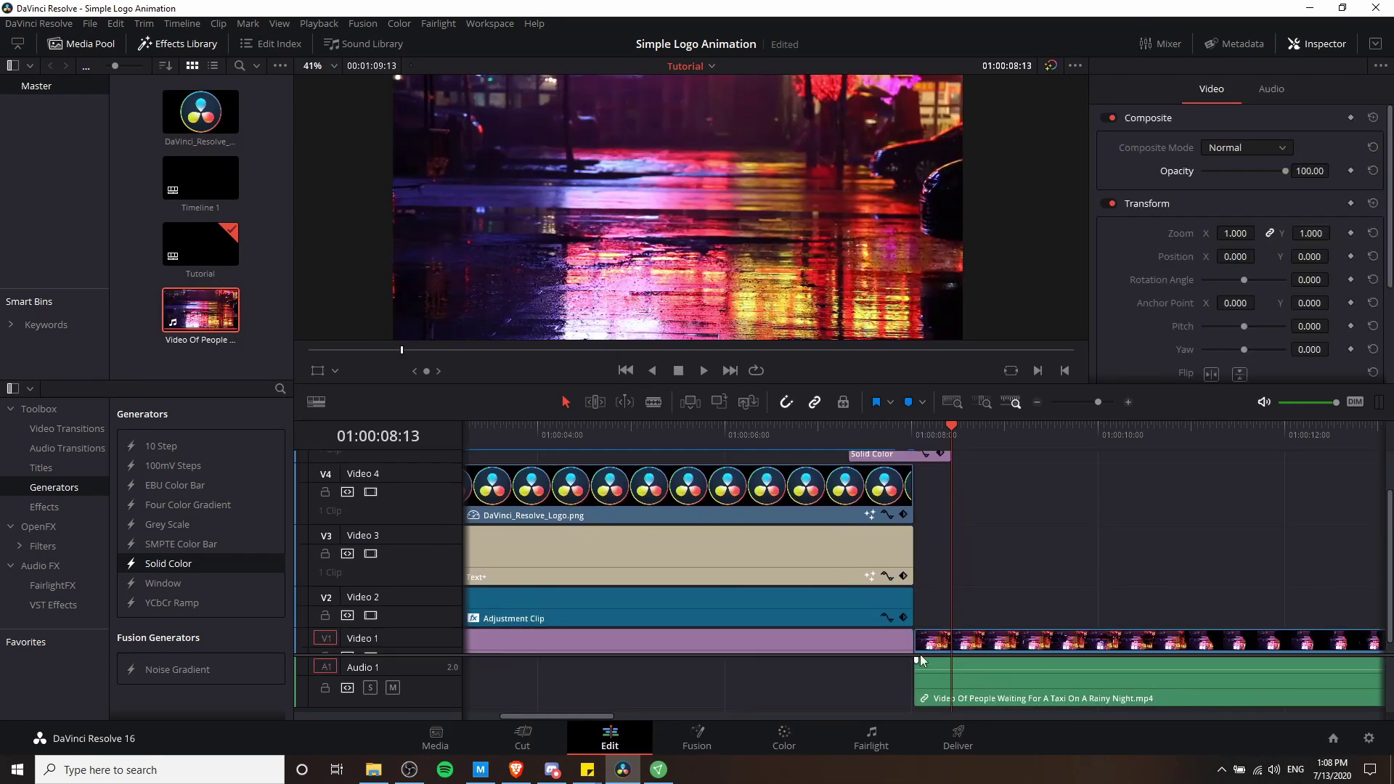
{"action": "scroll", "coordinate": [871, 508], "scroll_direction": "up", "scroll_amount": 2}
- Extend the end of the white Solid Color clip to about 01:00:08:15 so its fade-out starts where the rainy-night video begins
{"action": "left_click_drag", "start_coordinate": [799, 436], "coordinate": [116, 429]}
{"action": "scroll", "coordinate": [973, 577], "scroll_direction": "down", "scroll_amount": 2}
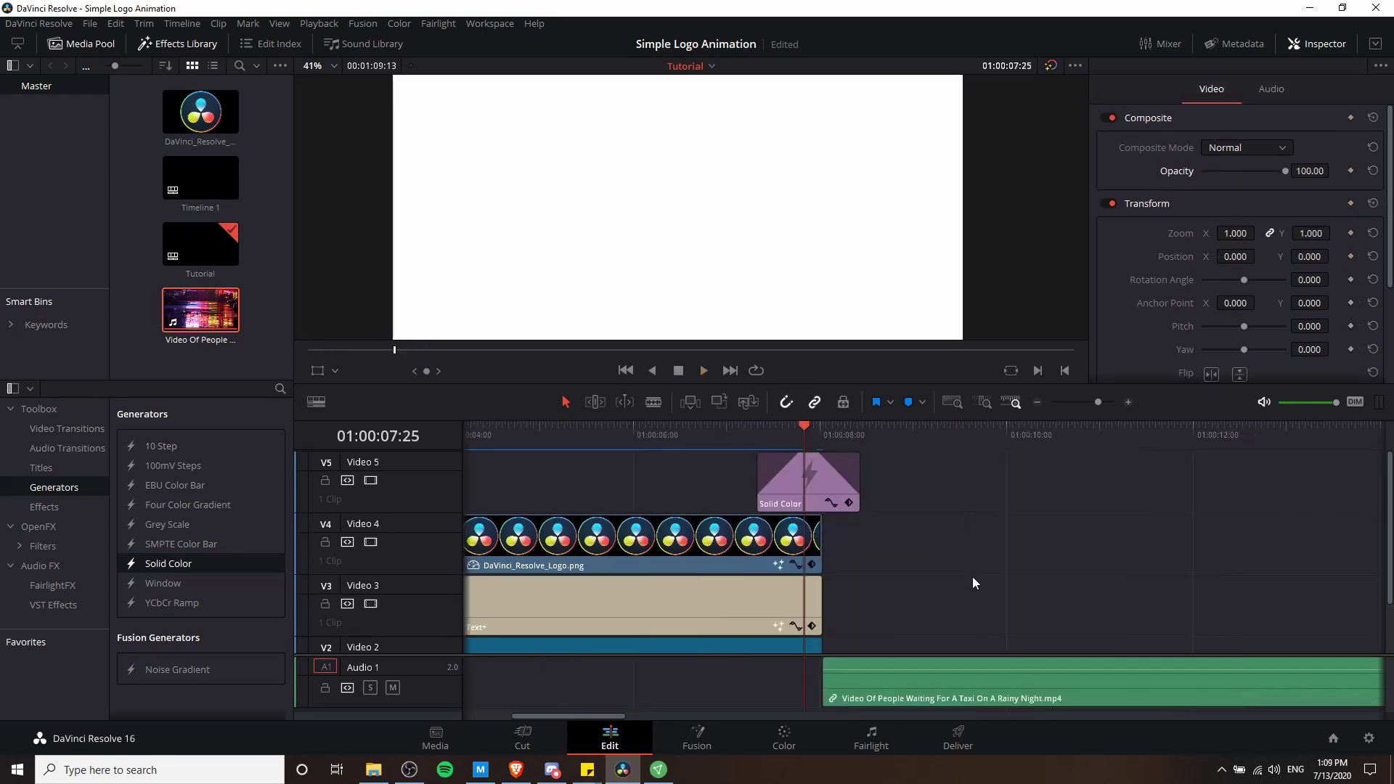
{"action": "scroll", "coordinate": [814, 495], "scroll_direction": "up", "scroll_amount": 2}
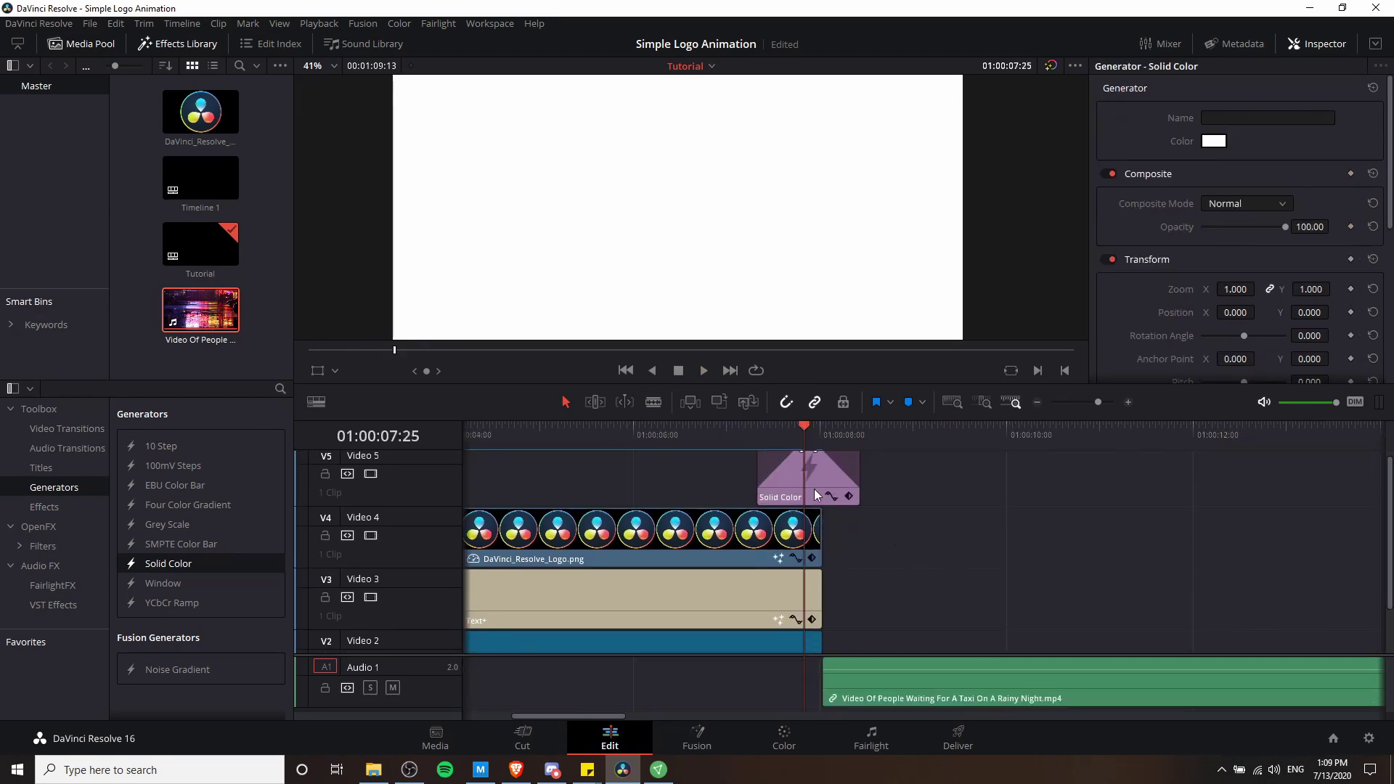
{"action": "left_click", "coordinate": [814, 438]}
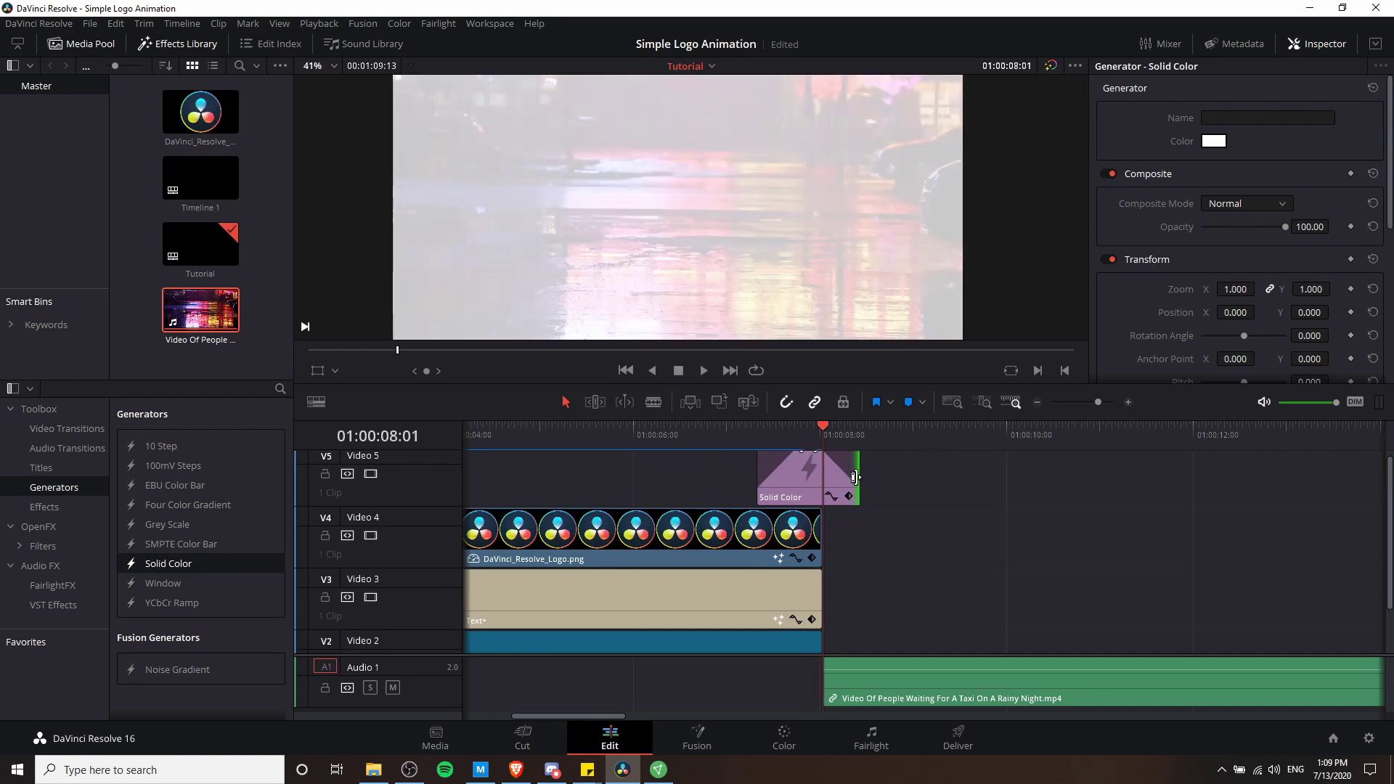
{"action": "left_click_drag", "start_coordinate": [854, 477], "coordinate": [867, 476]}
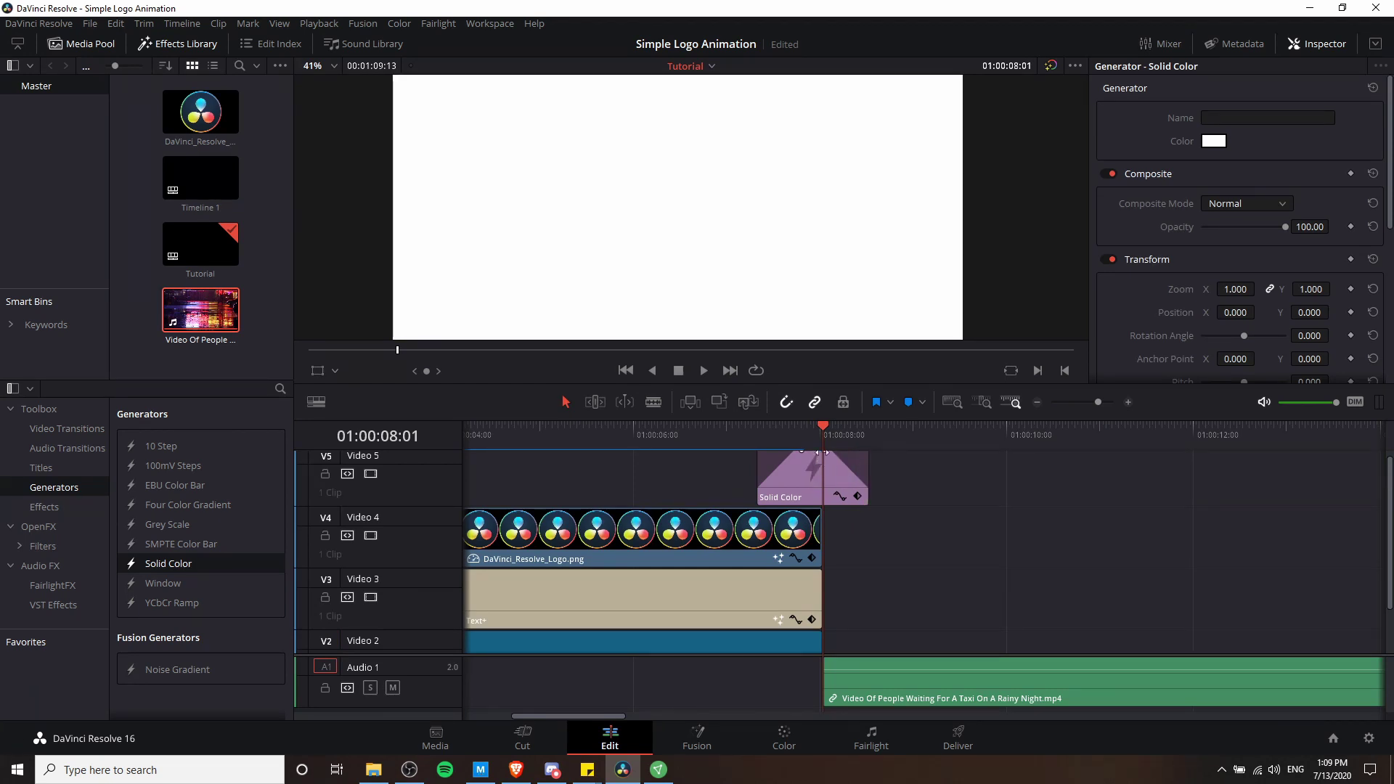
- Play the white transition into the rainy-night video from 01:00:06:28, and replay the whole animation from the start
{"action": "scroll", "coordinate": [820, 472], "scroll_direction": "down", "scroll_amount": 2}
{"action": "scroll", "coordinate": [823, 471], "scroll_direction": "up", "scroll_amount": 2}
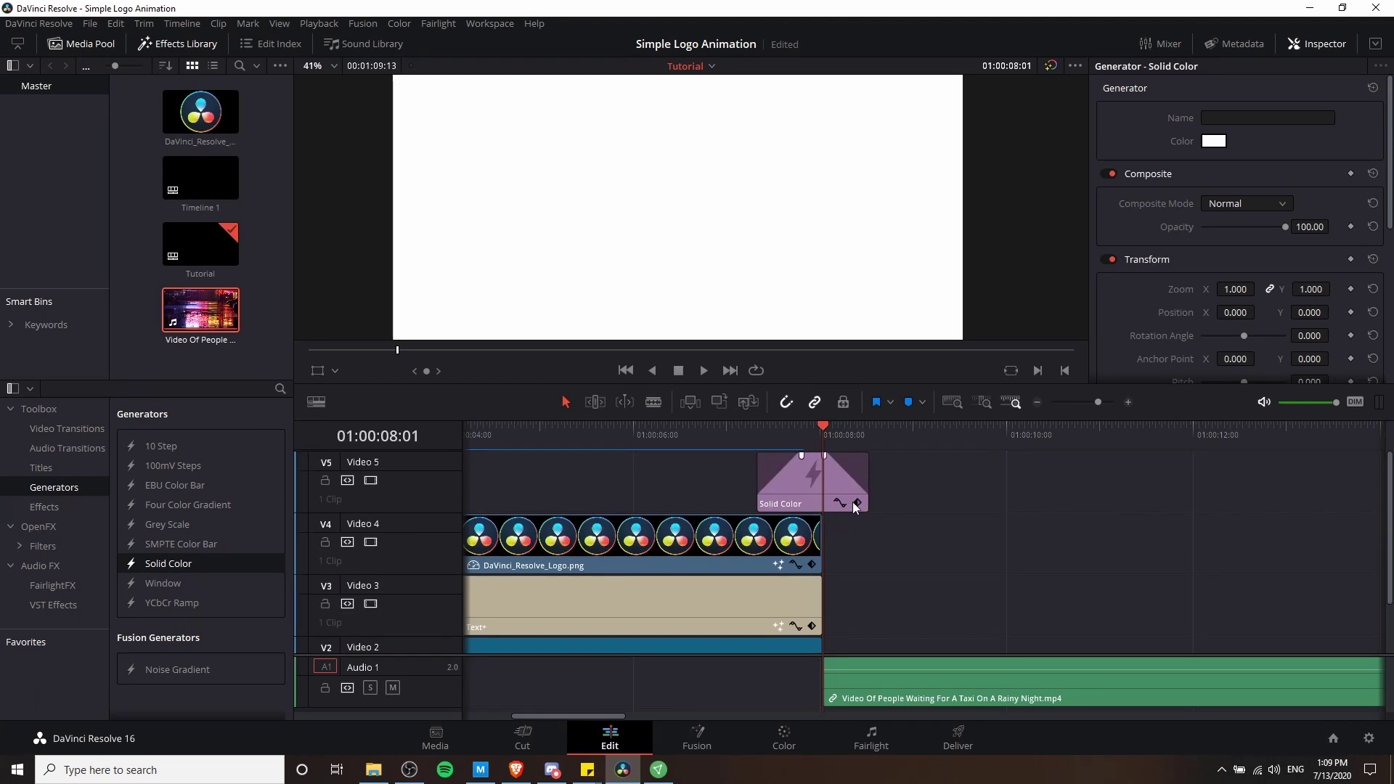
{"action": "scroll", "coordinate": [818, 501], "scroll_direction": "down", "scroll_amount": 2}
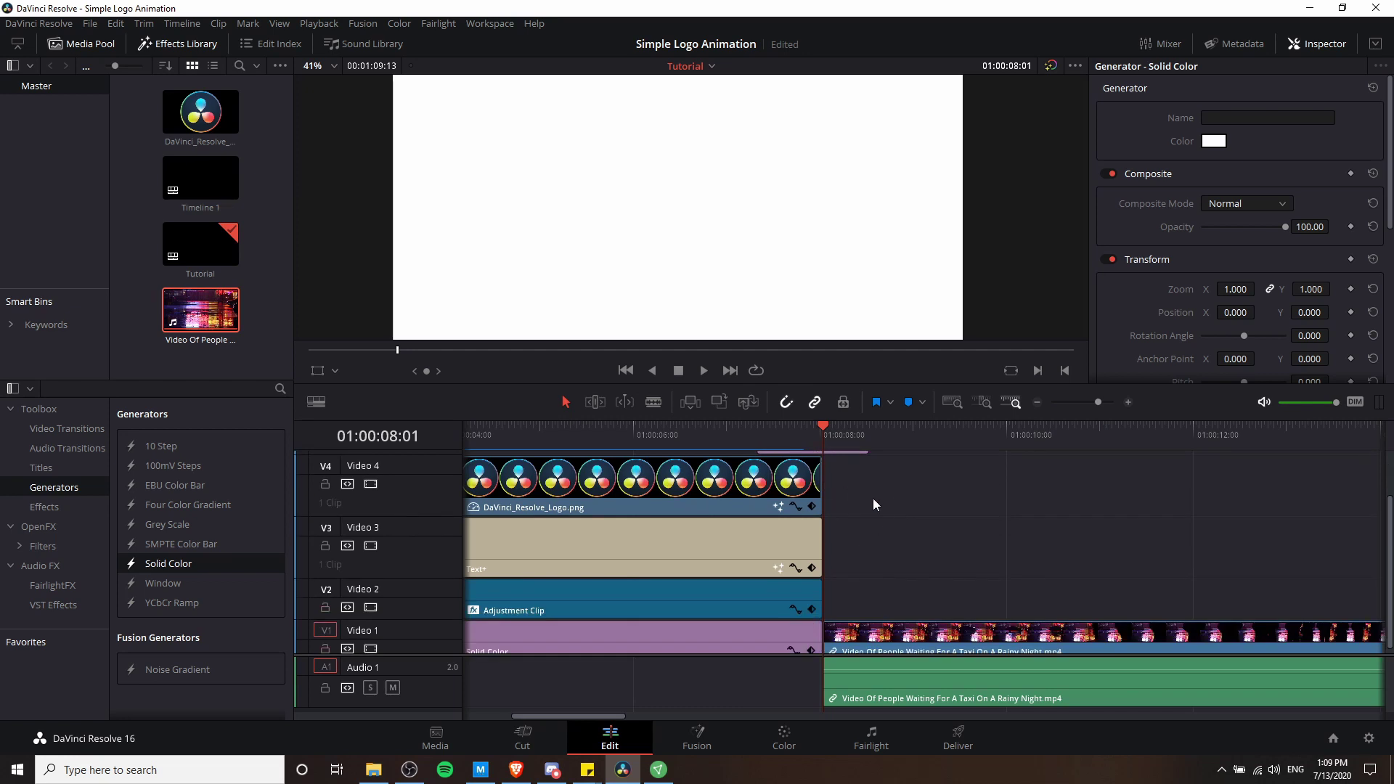
{"action": "scroll", "coordinate": [874, 504], "scroll_direction": "up", "scroll_amount": 2}
{"action": "left_click", "coordinate": [720, 434]}
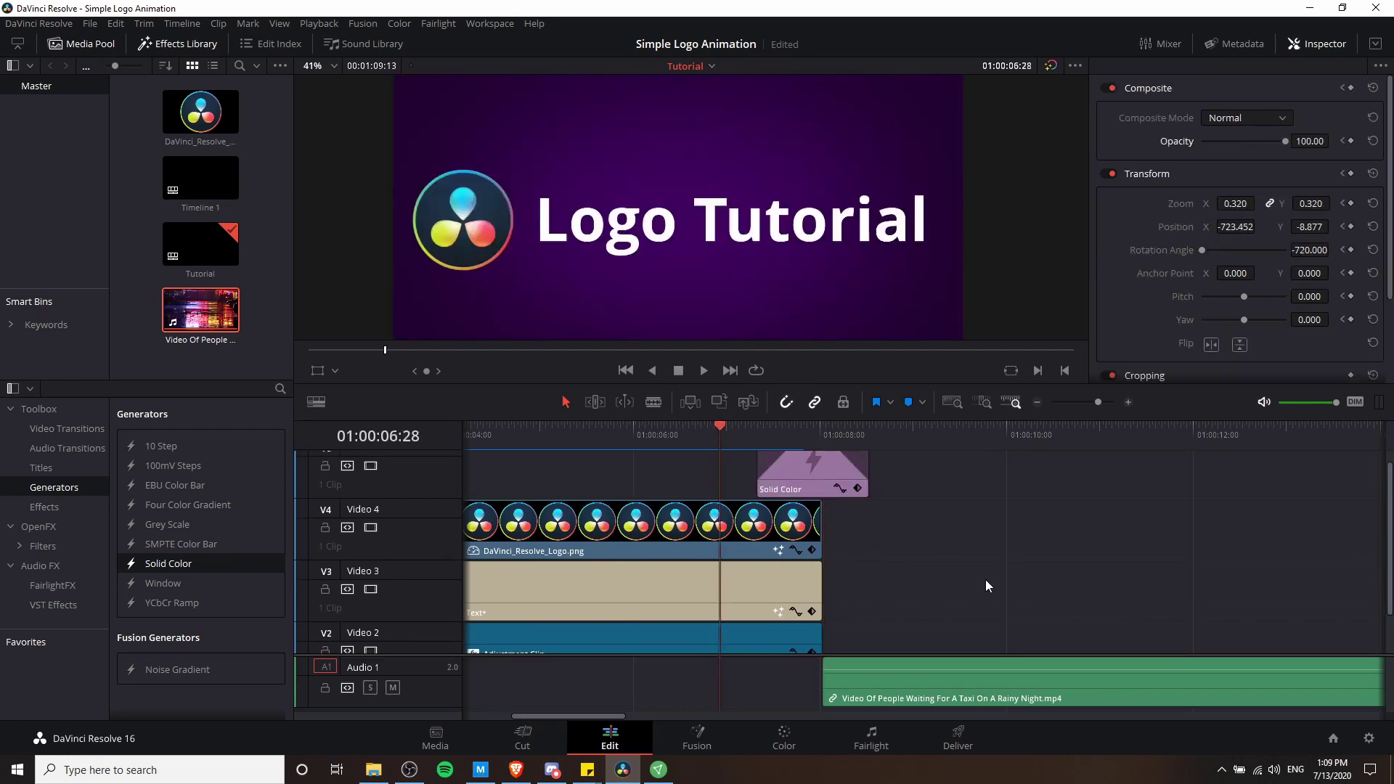
{"action": "key", "text": "space"}
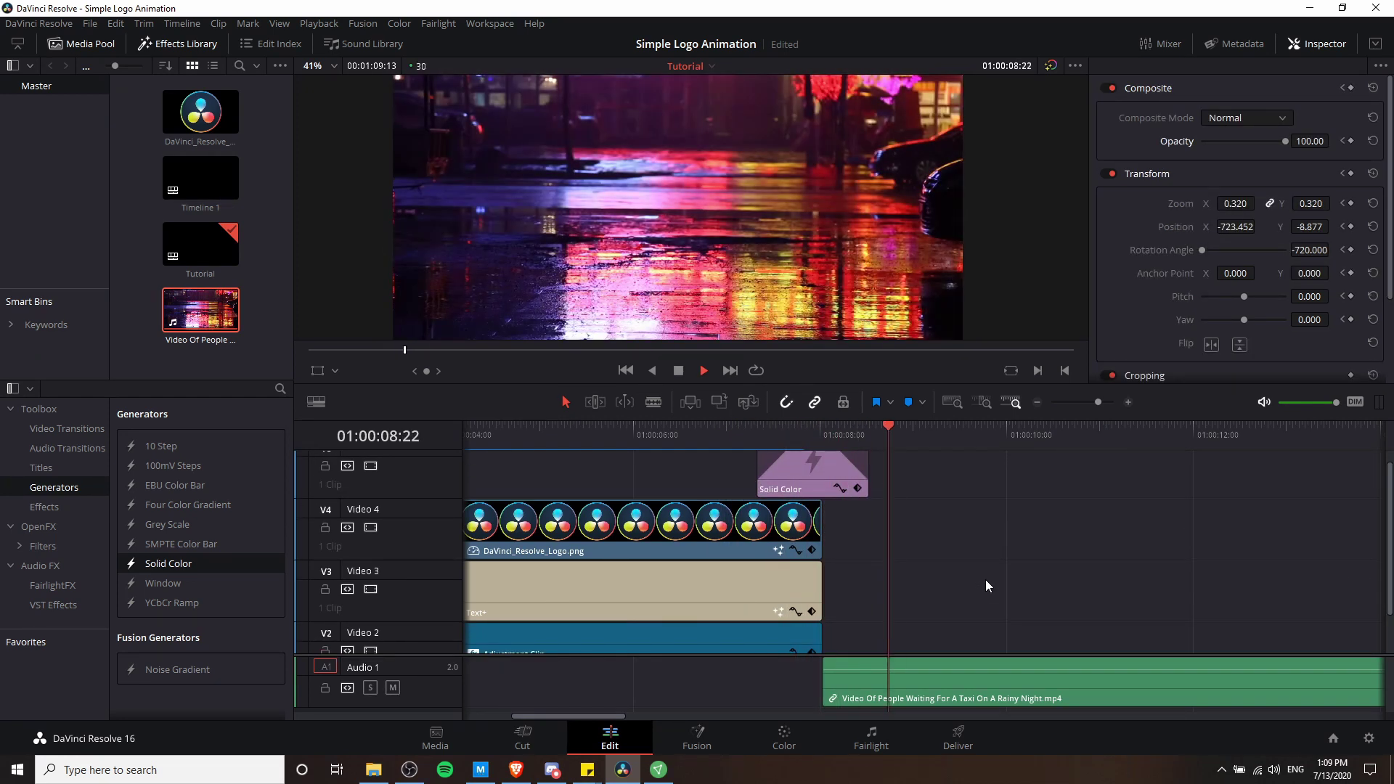
{"action": "left_click", "coordinate": [986, 579]}
{"action": "left_click_drag", "start_coordinate": [604, 712], "coordinate": [448, 717]}
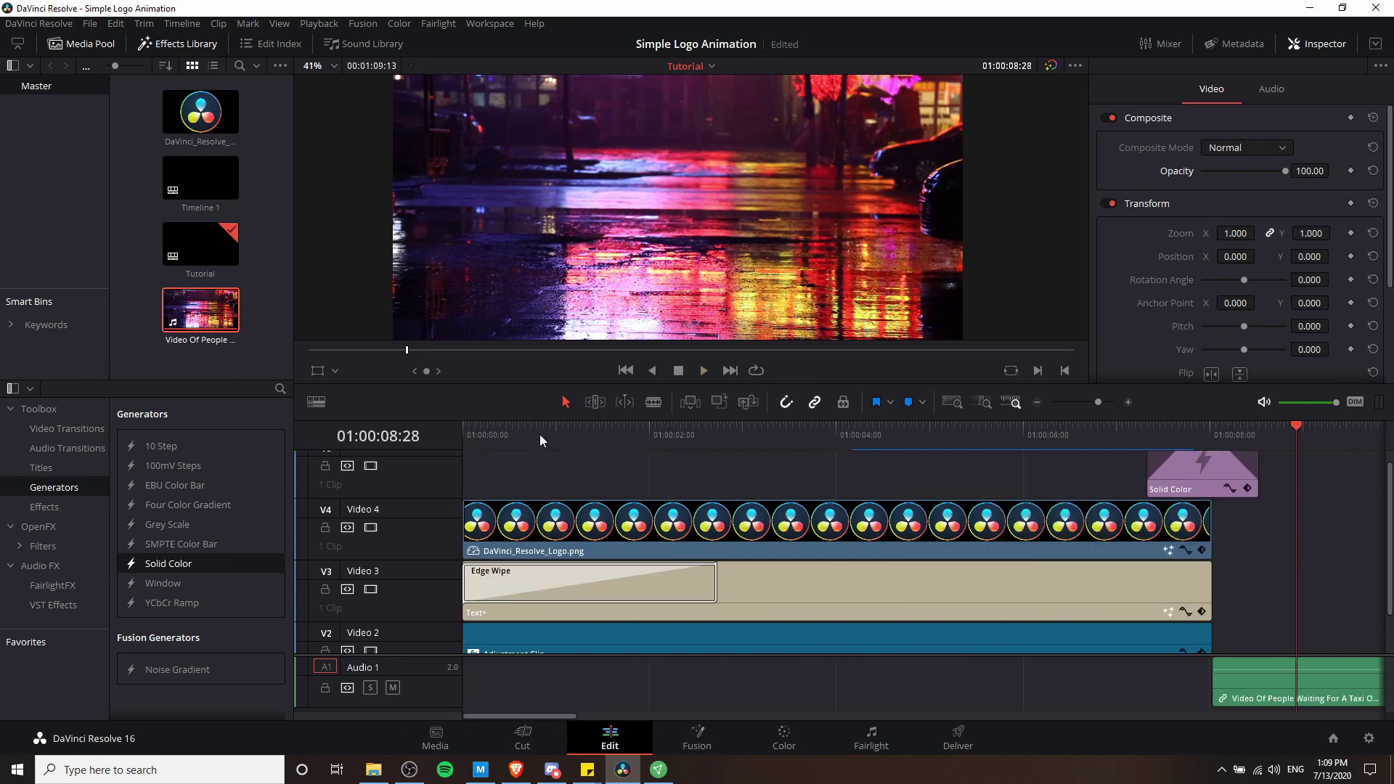
{"action": "key", "text": "Home"}
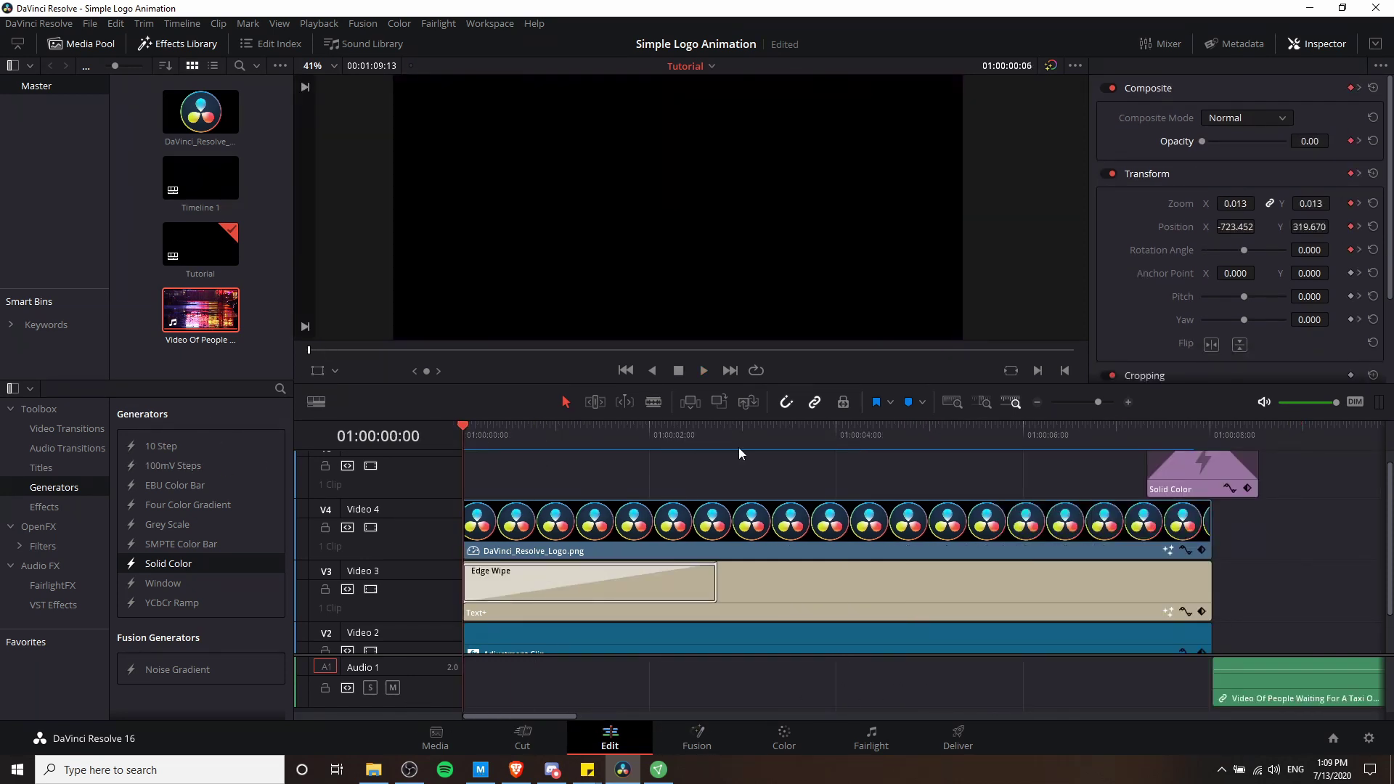
{"action": "key", "text": "space"}
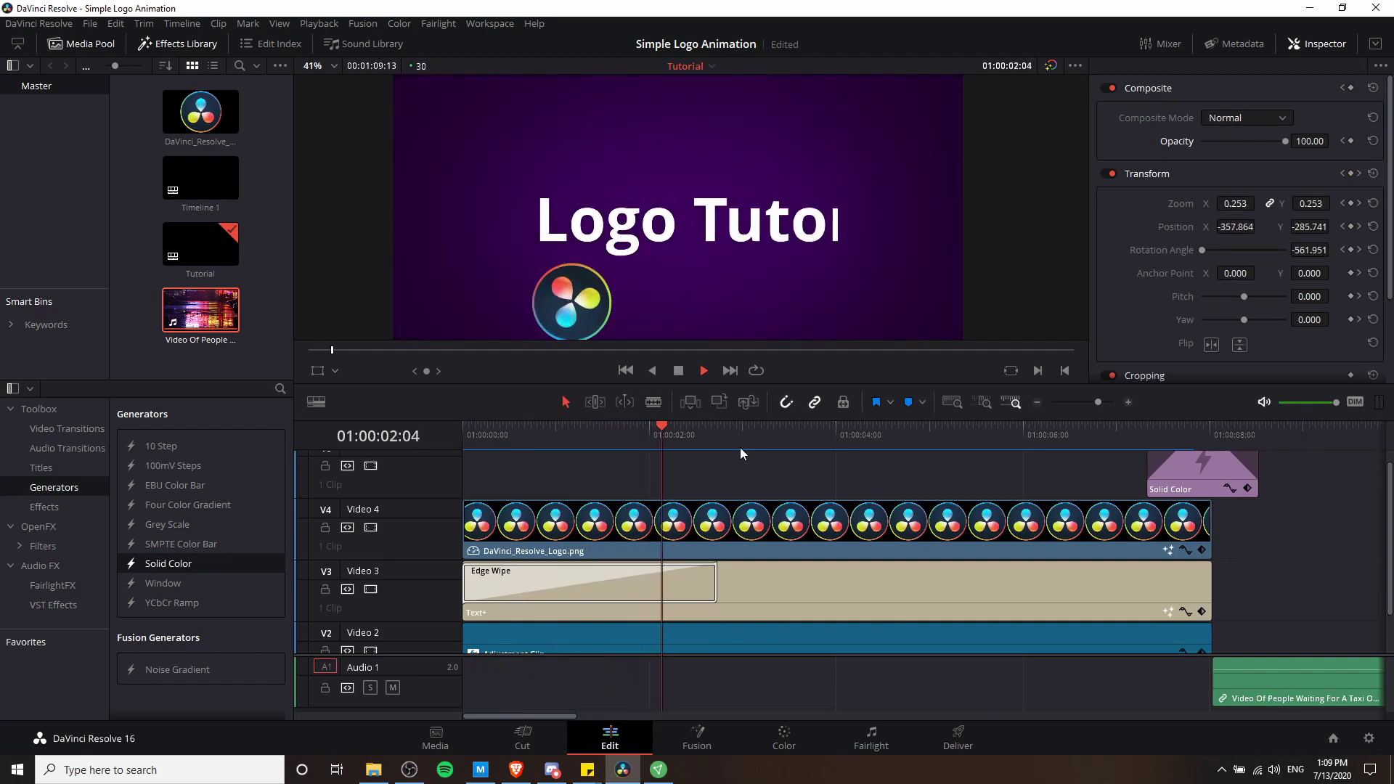